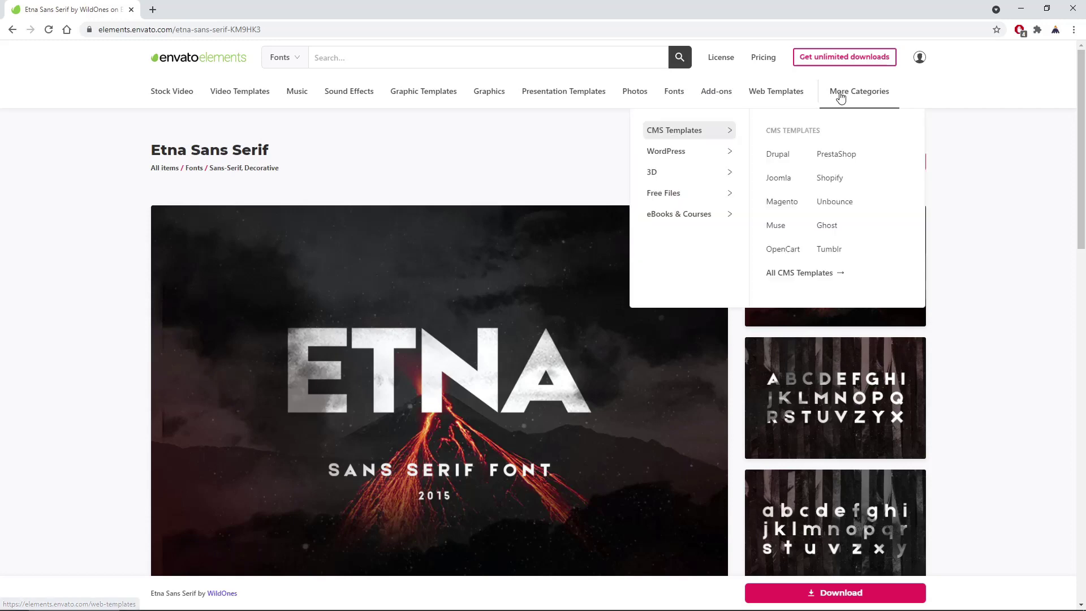
click(835, 62)
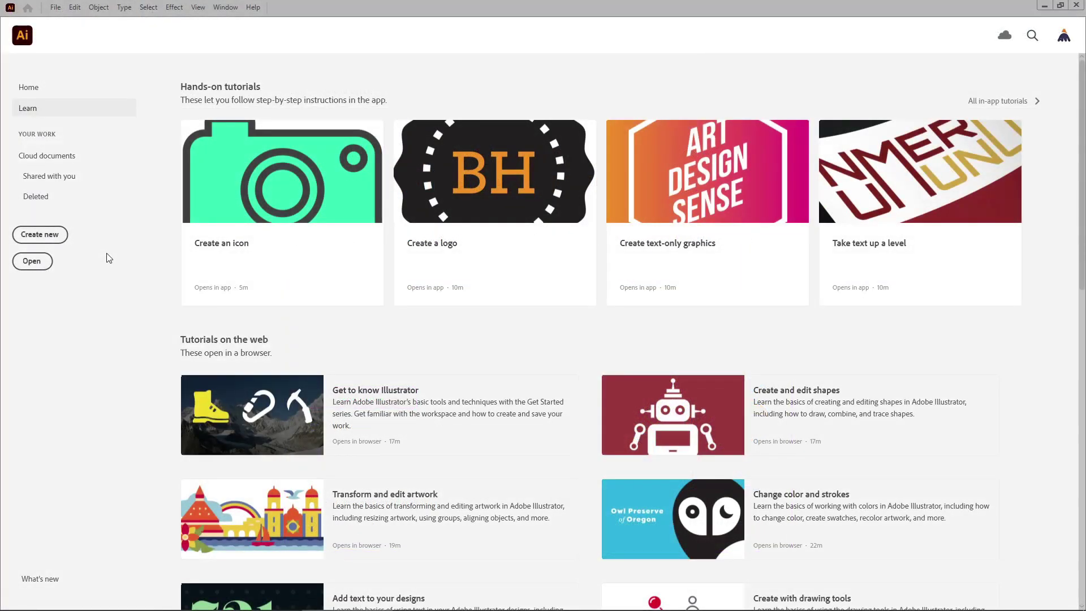
Switch to Illustrator and create a new 850 × 500 px document in RGB colour mode with High (300 ppi) raster effects
click(68, 237)
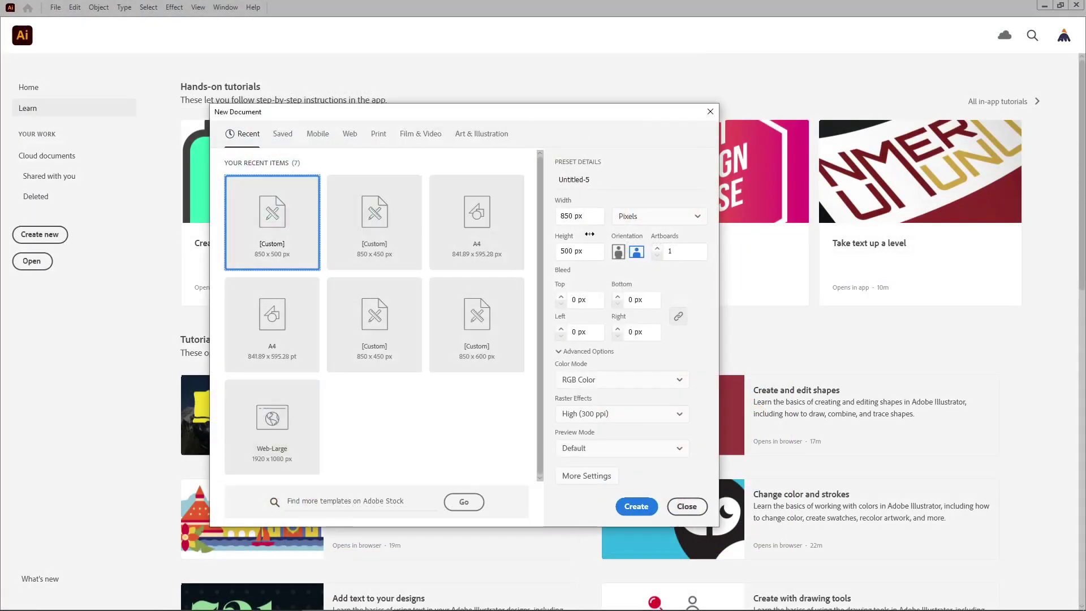
click(666, 220)
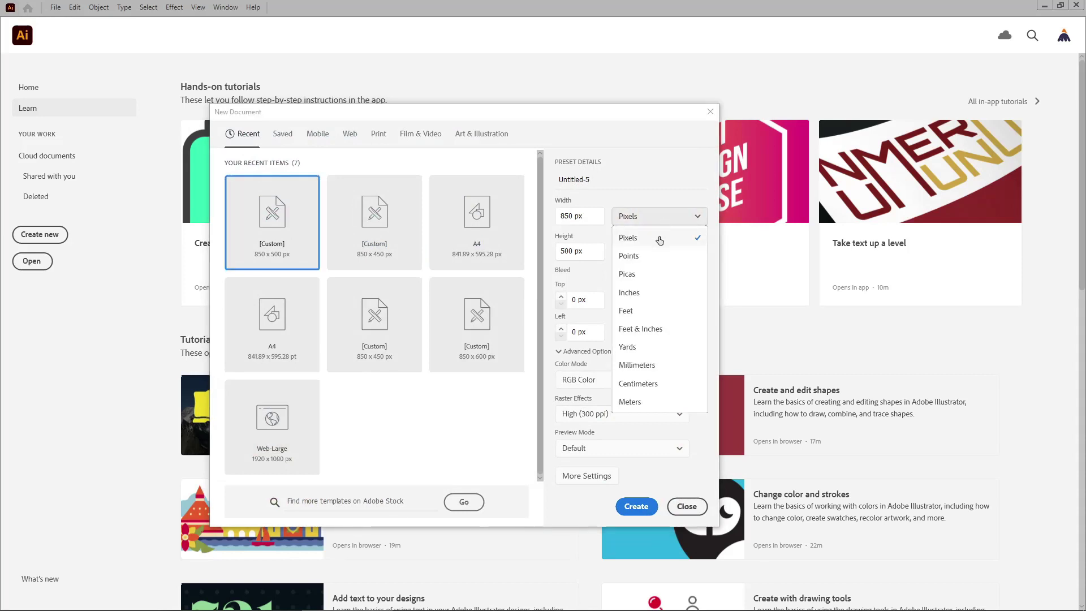
click(660, 240)
click(590, 215)
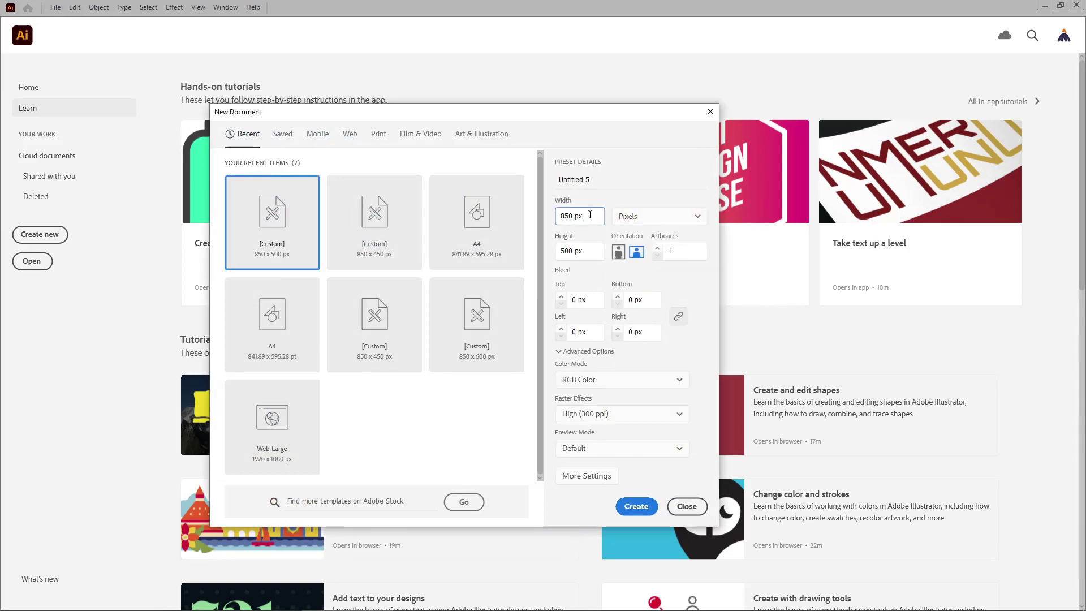
click(587, 251)
click(613, 380)
click(606, 403)
click(622, 416)
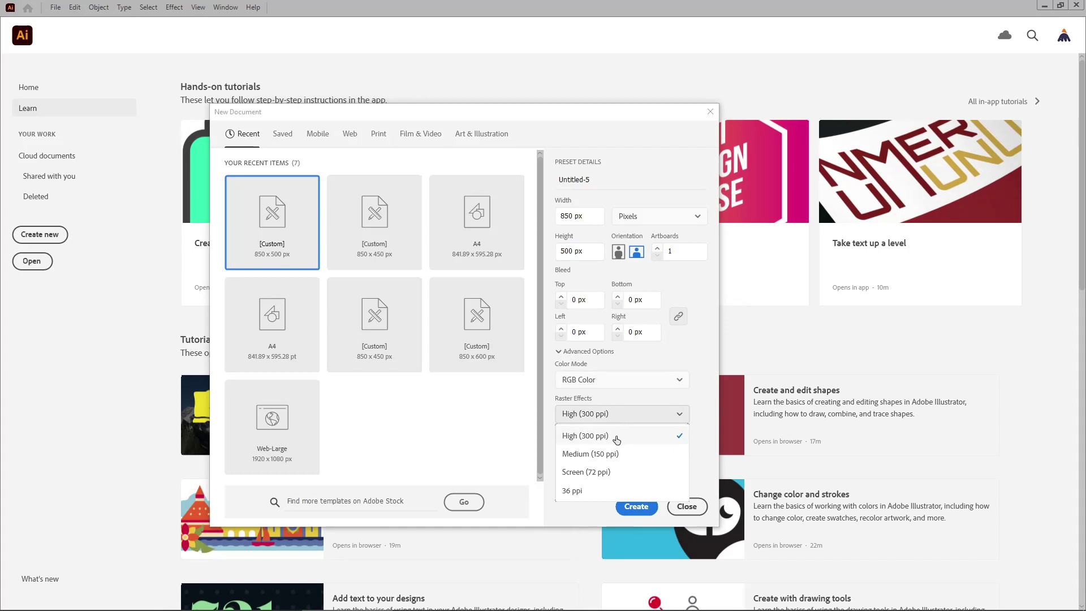
click(619, 436)
click(636, 506)
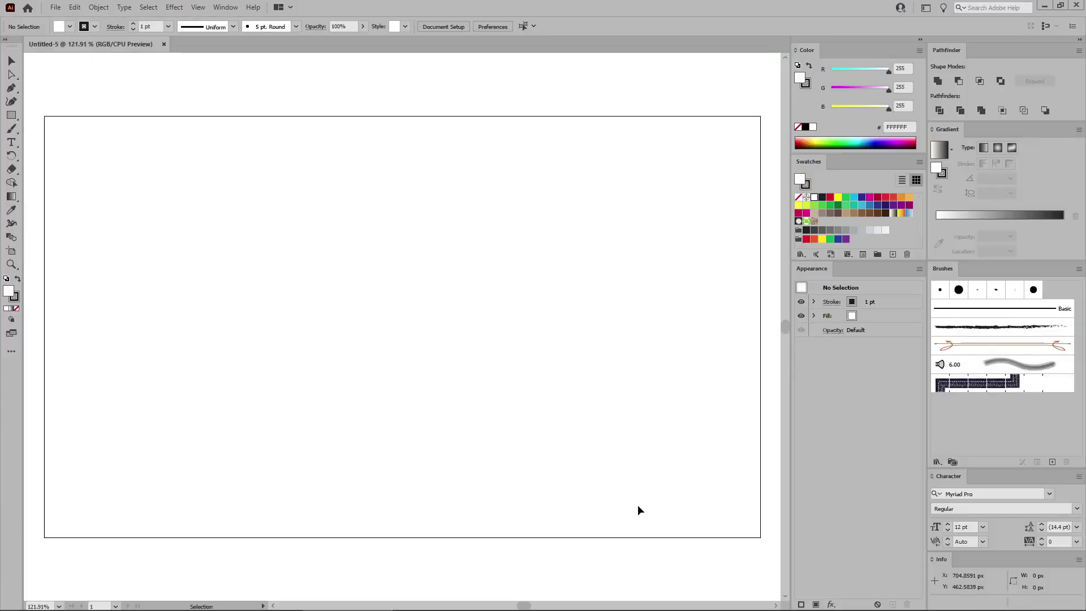
Show the grid on the artboard and enable snapping to the grid
key(a)
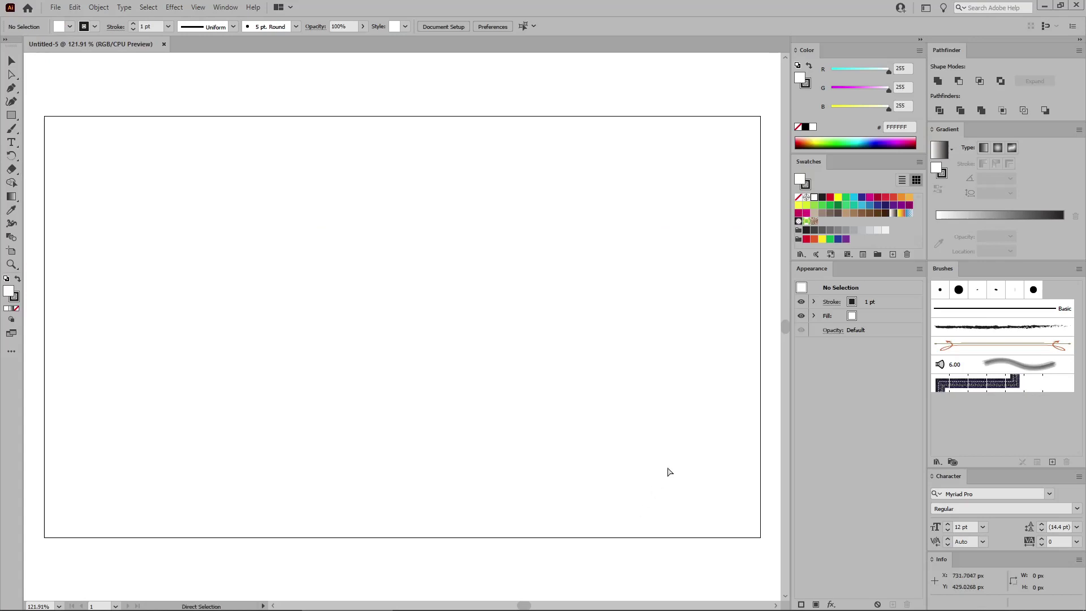
scroll(768, 319, up, 1)
key(v)
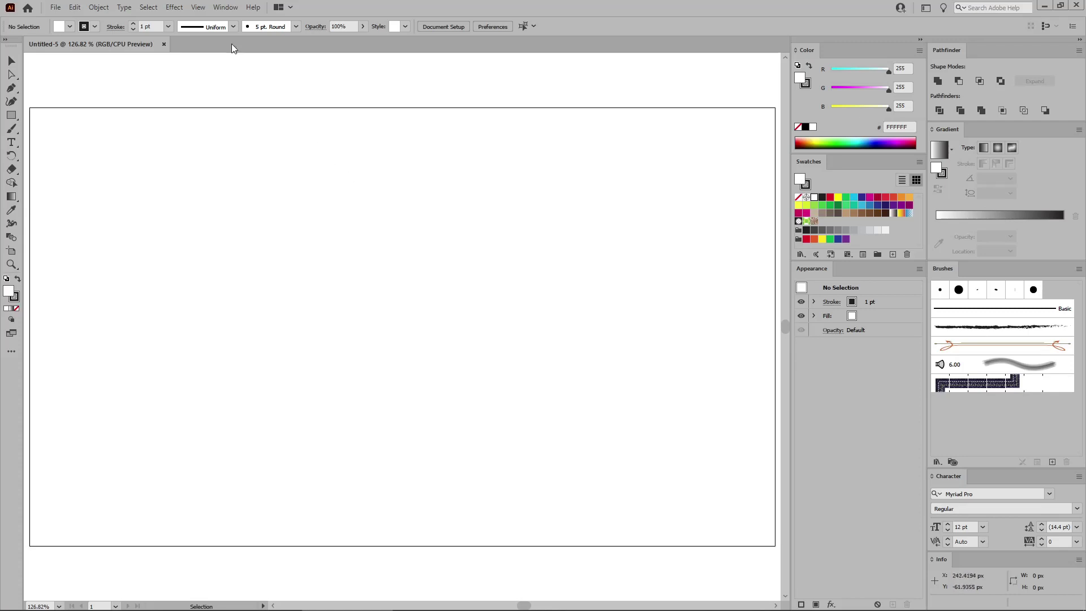
click(199, 8)
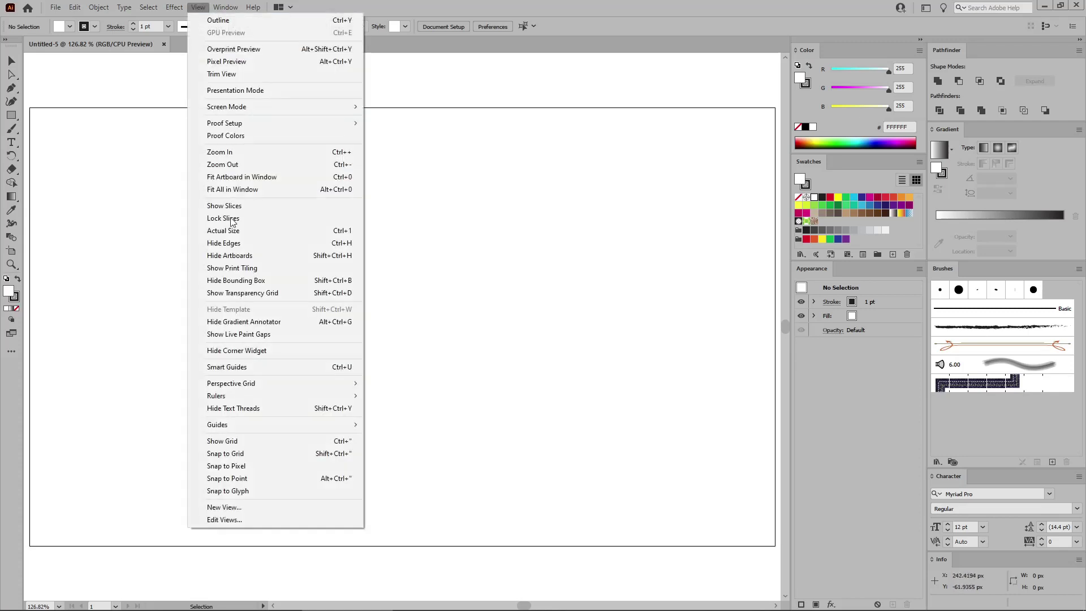
click(236, 440)
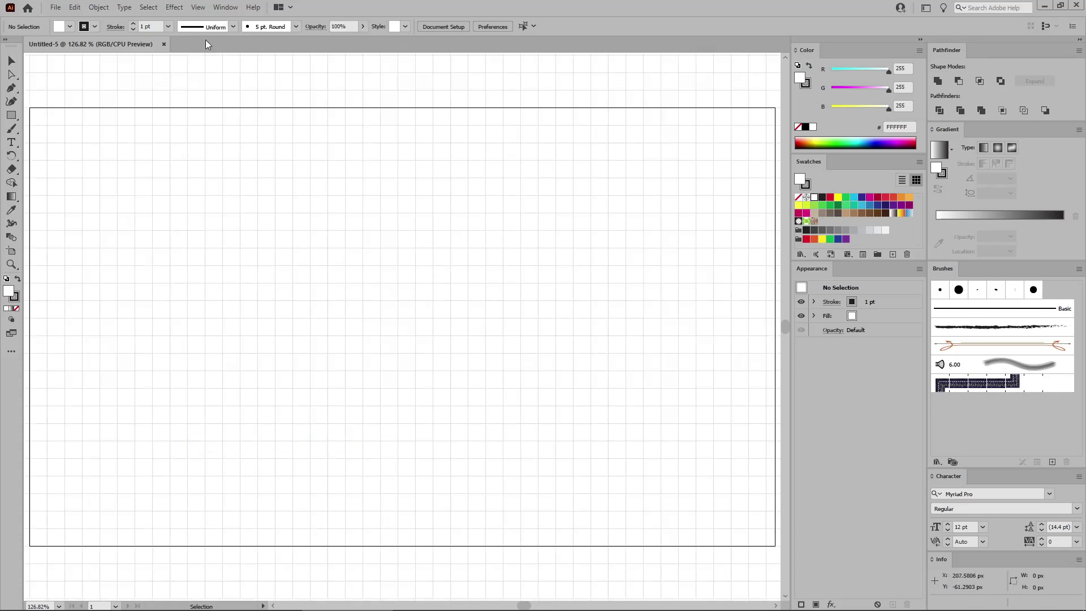
click(198, 8)
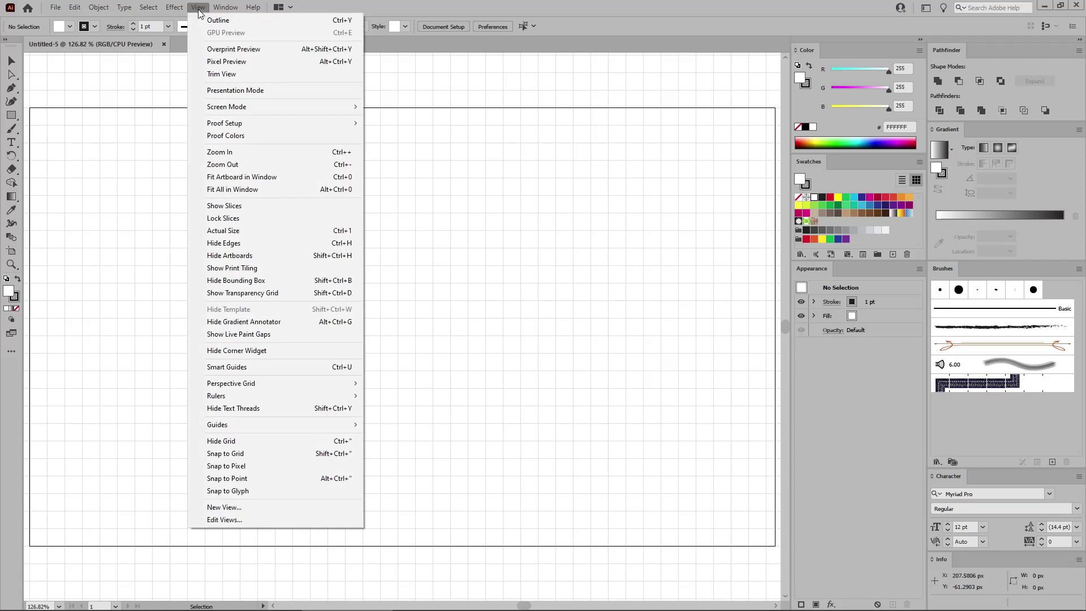
click(229, 452)
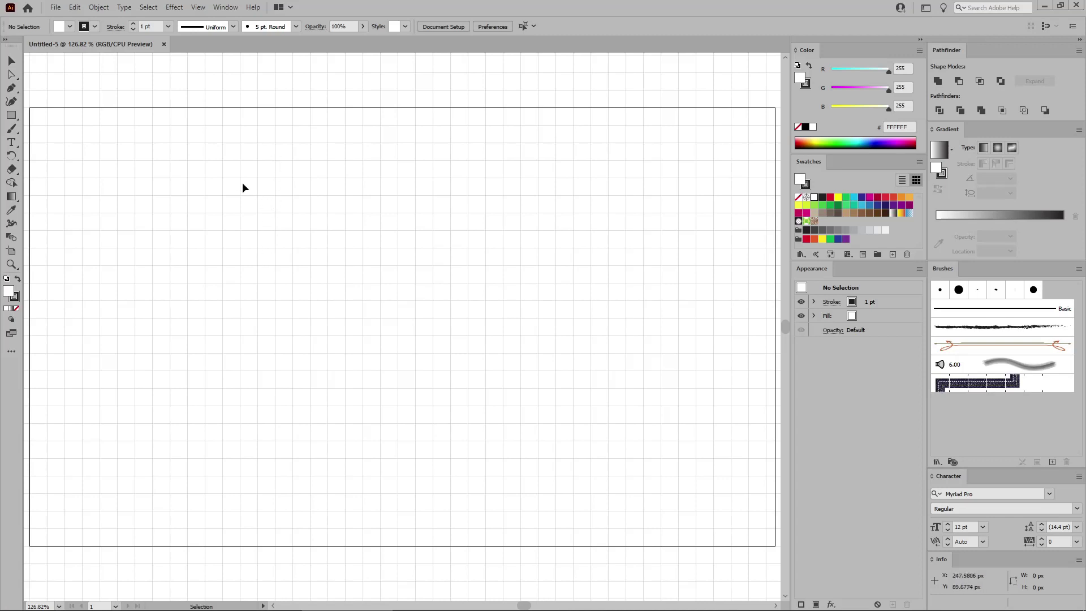
Set the gridline spacing to every 1 px in the Guides & Grid preferences
click(76, 10)
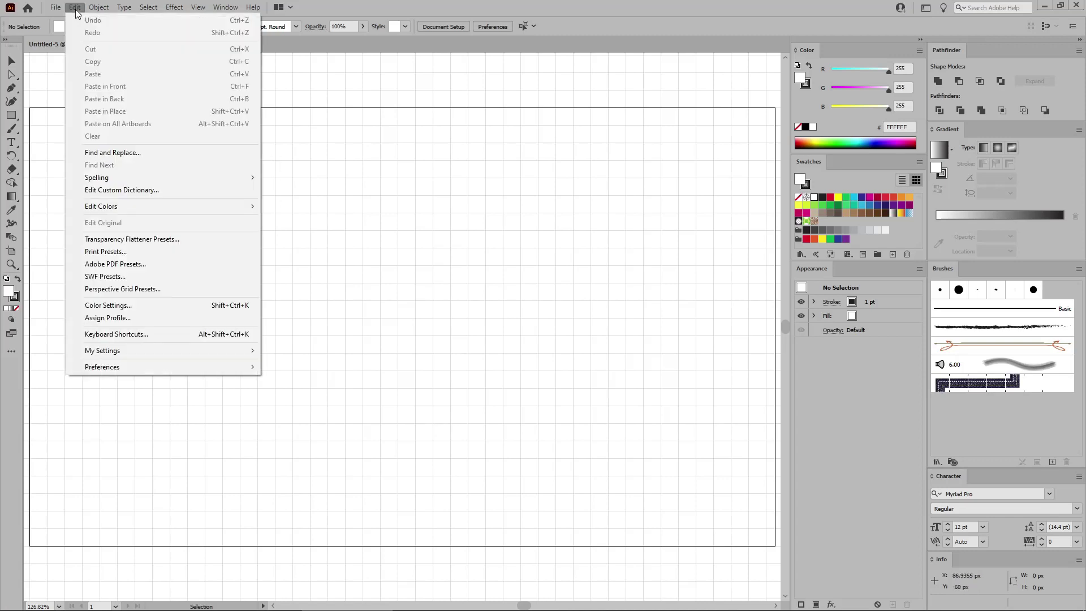
mouse_move(114, 365)
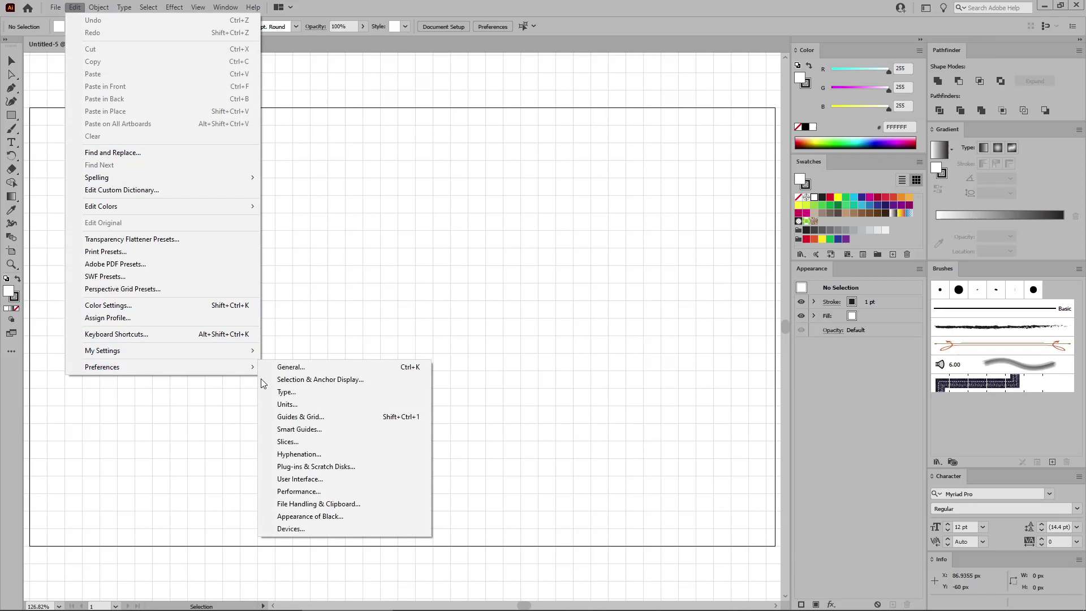
click(317, 416)
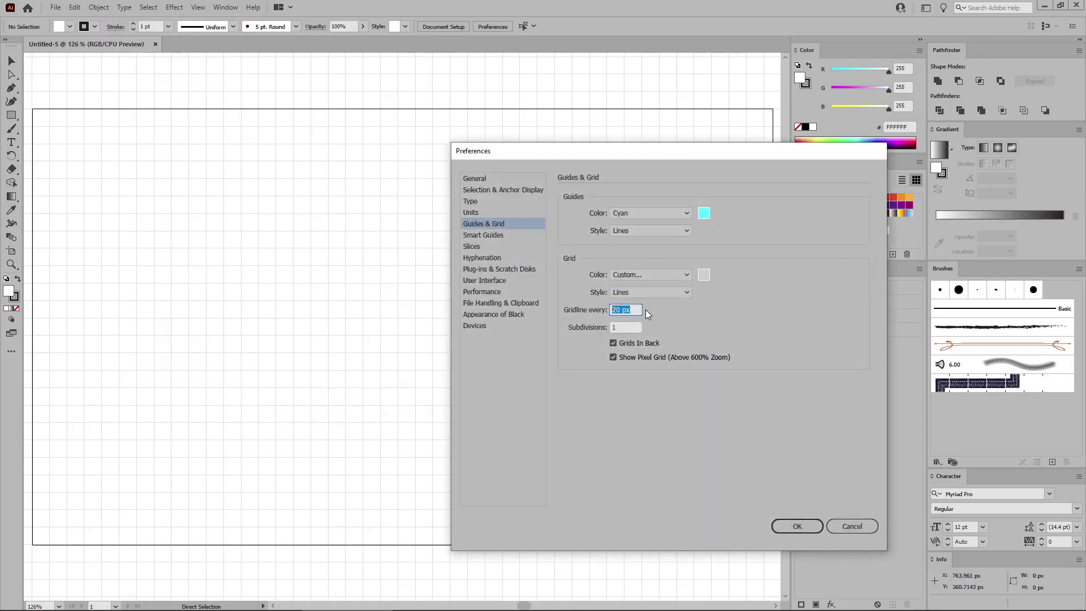
drag(636, 310, 610, 311)
text(1)
key(Tab)
click(788, 525)
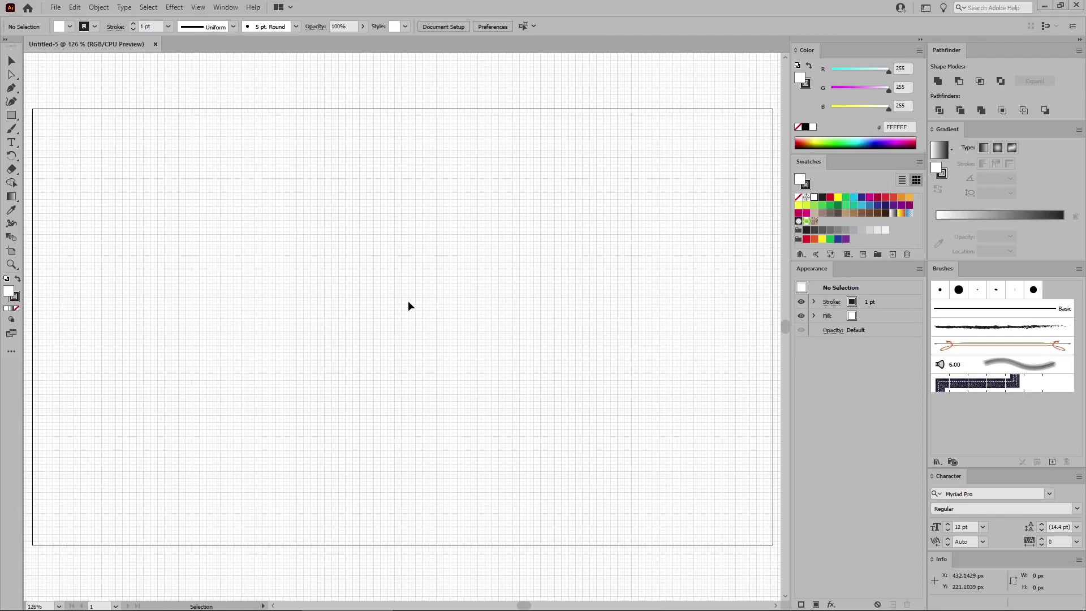
Zoom in on the artboard to 800% to examine the fine grid closely
key(ctrl+plus)
key(ctrl+plus)
key(ctrl+plus)
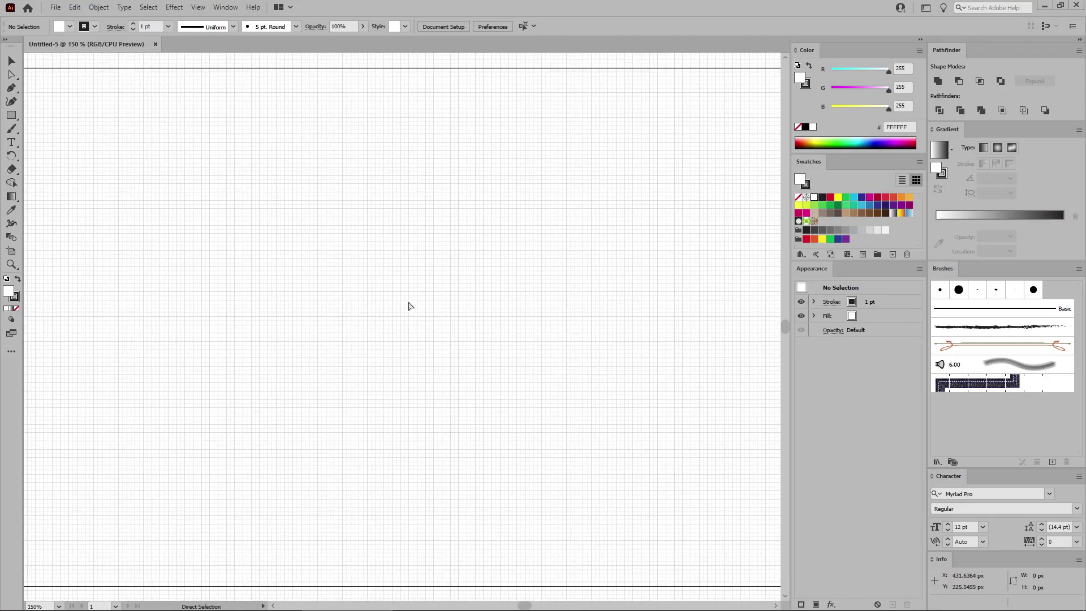
key(ctrl+plus)
key(ctrl+plus)
key(ctrl+plus)
key(ctrl+plus)
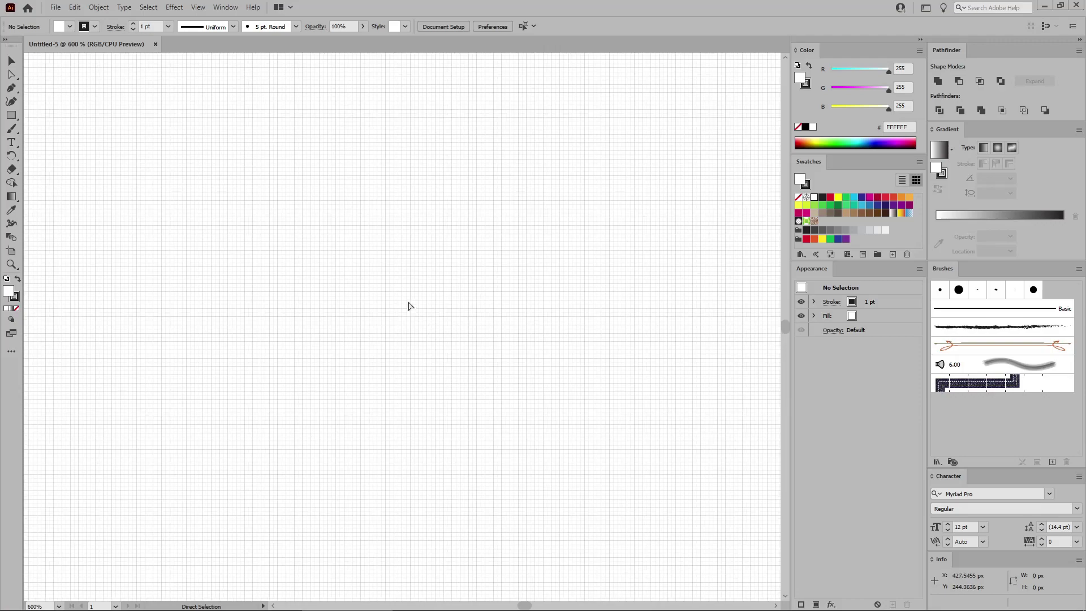
key(ctrl+minus)
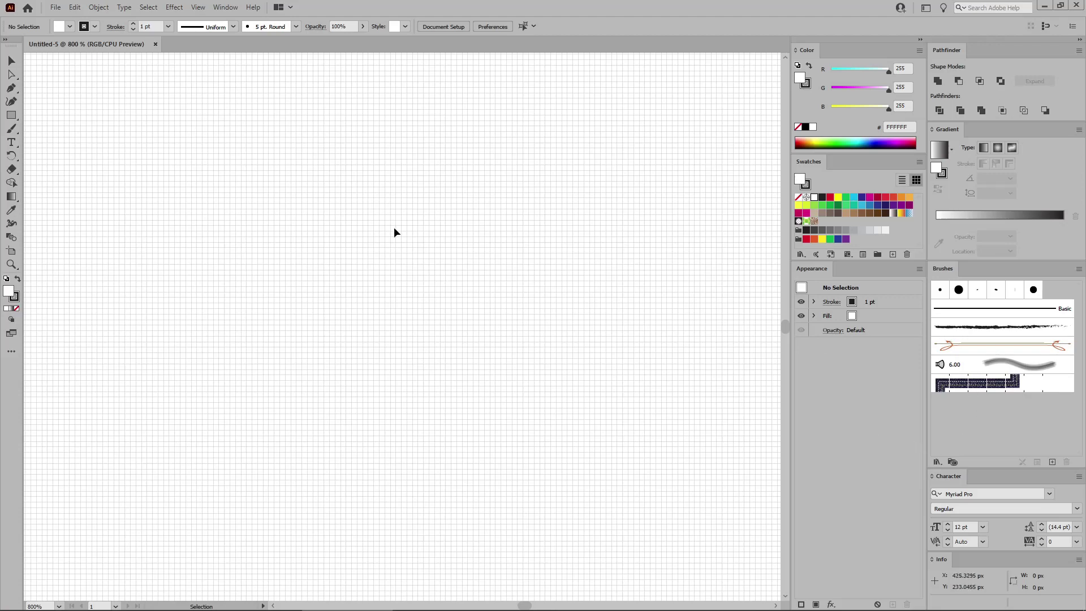
click(226, 7)
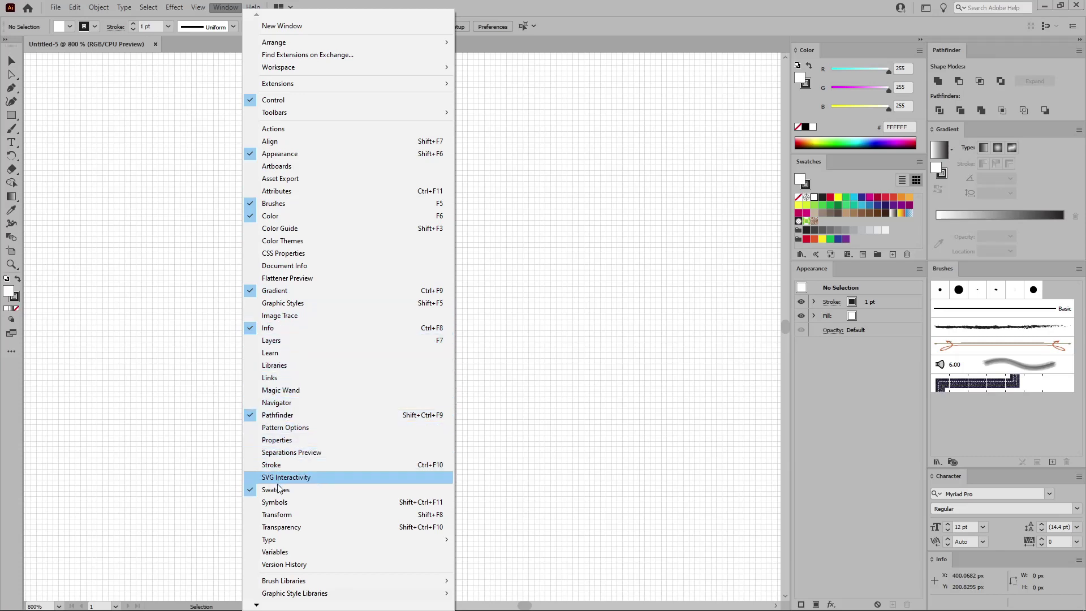
mouse_move(368, 539)
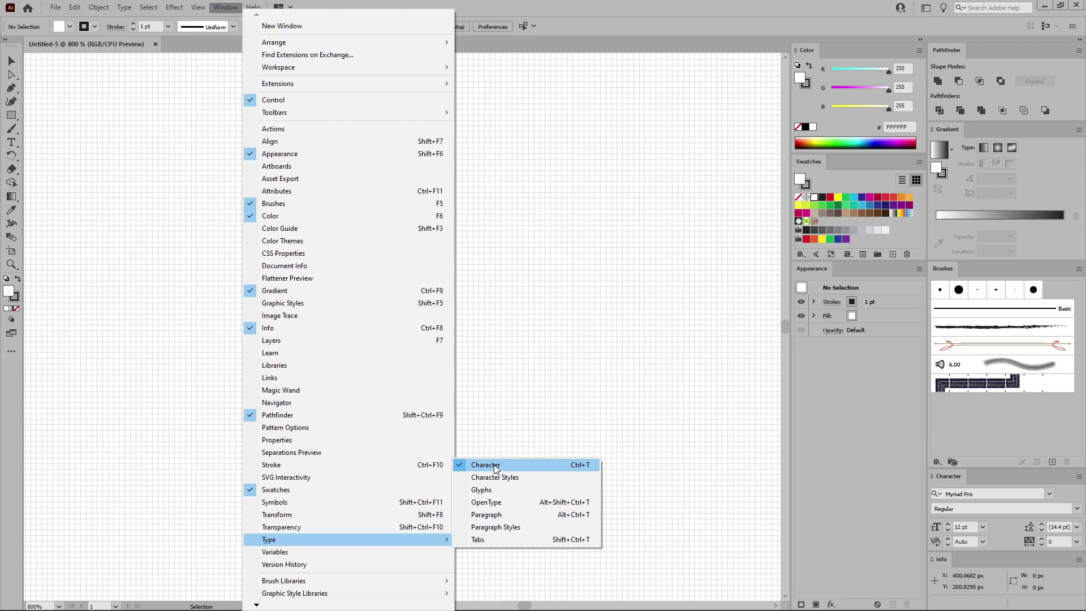
click(520, 383)
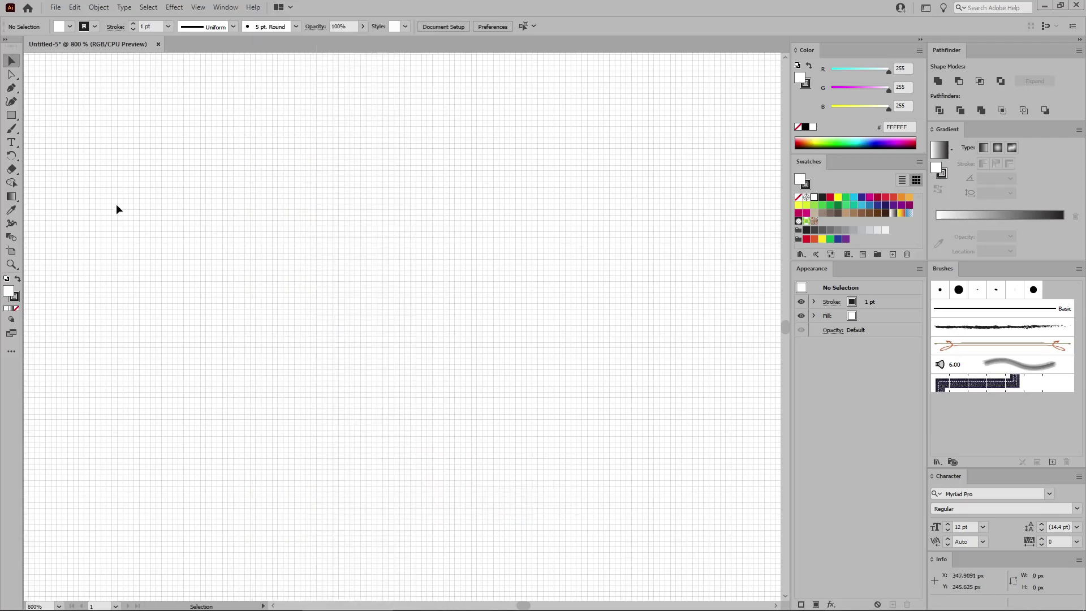
Select the Ellipse tool, remove the stroke colour and set the fill to R 175, G 172, B 42
click(11, 115)
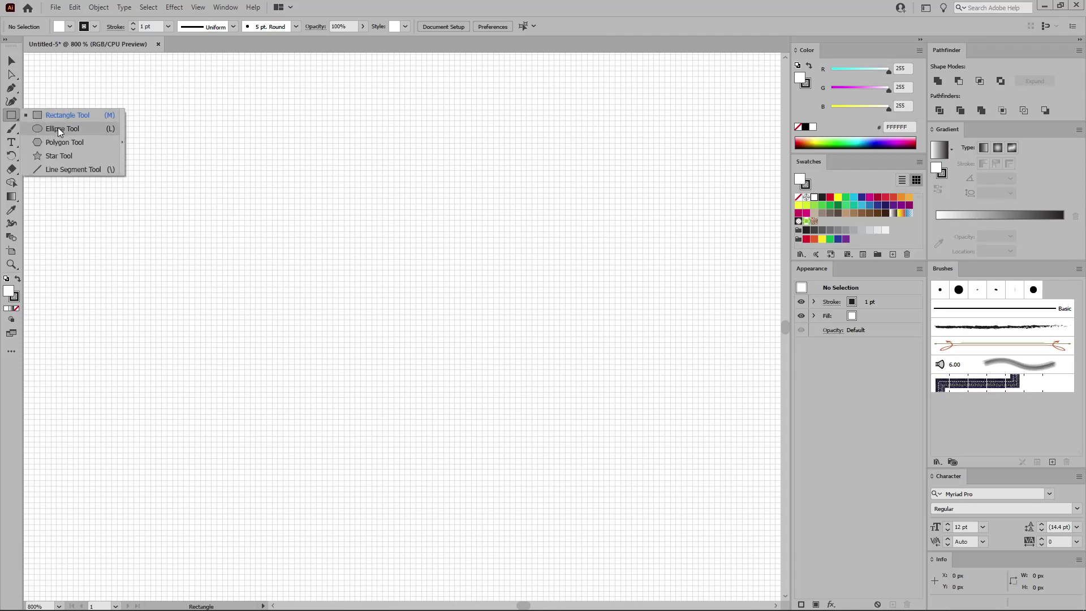
click(58, 129)
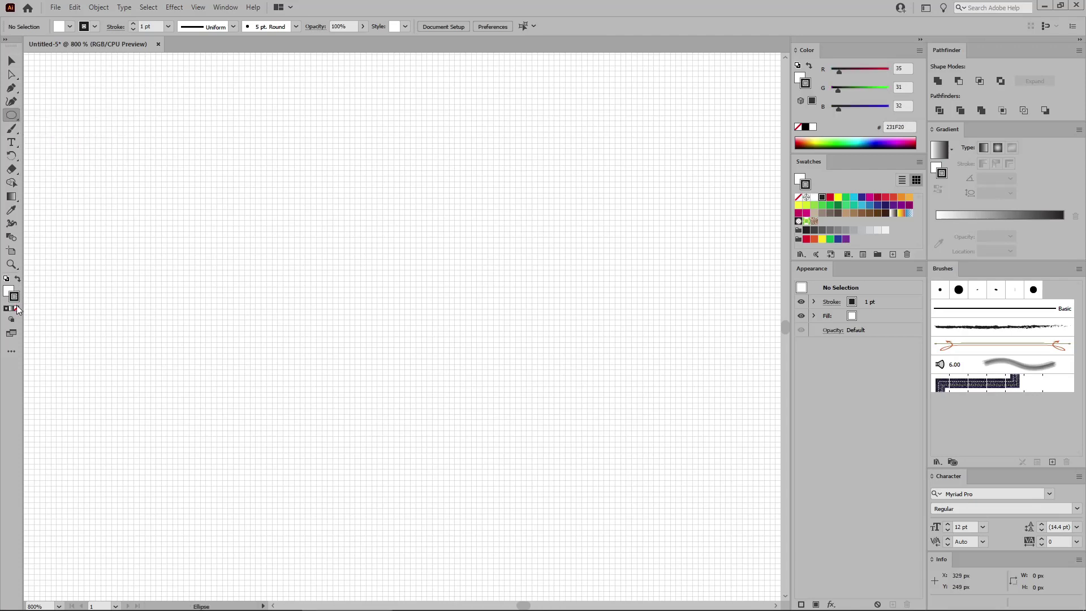
click(16, 308)
double_click(8, 291)
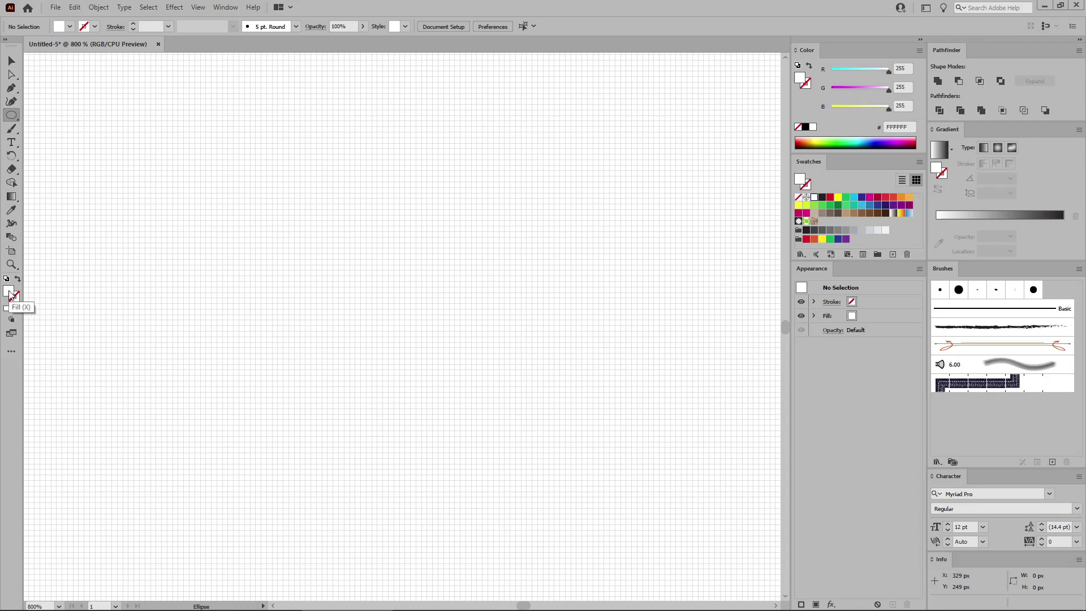
click(327, 396)
double_click(327, 396)
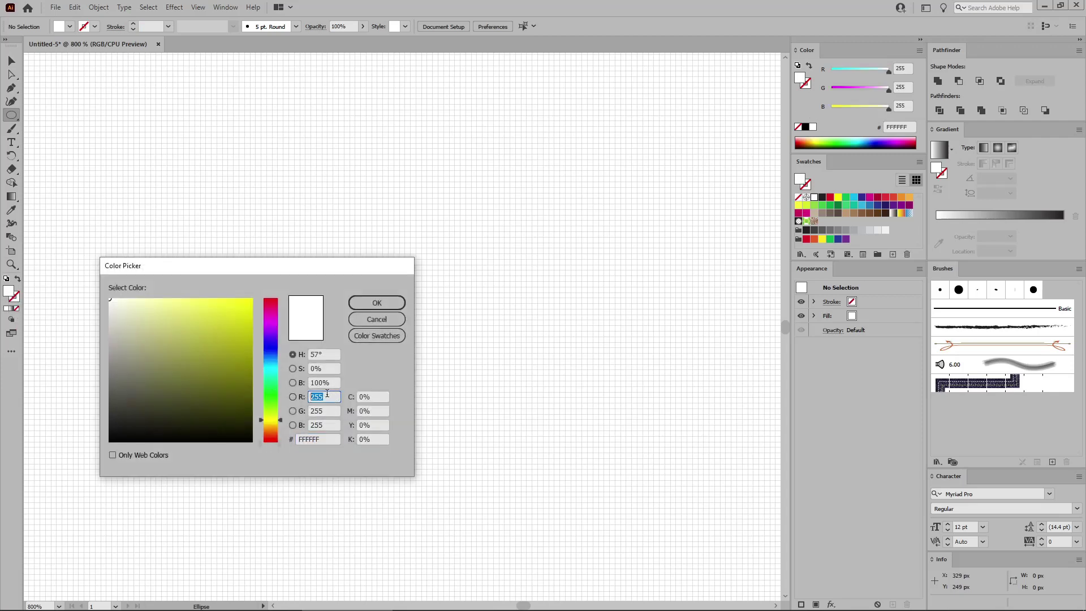
text(175)
key(Tab)
text(17)
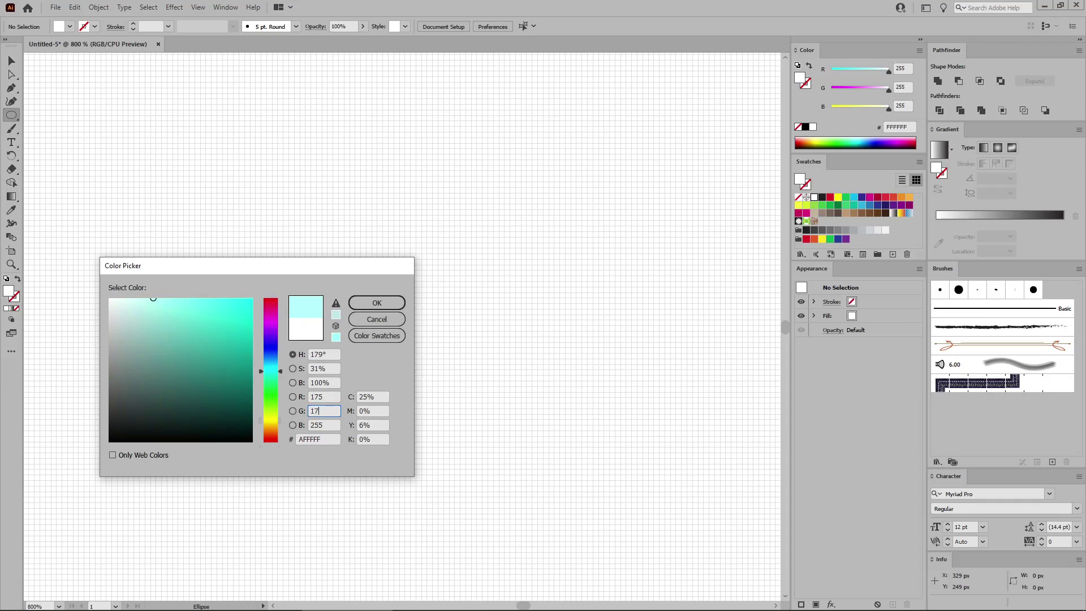
text(2)
key(Tab)
text(42)
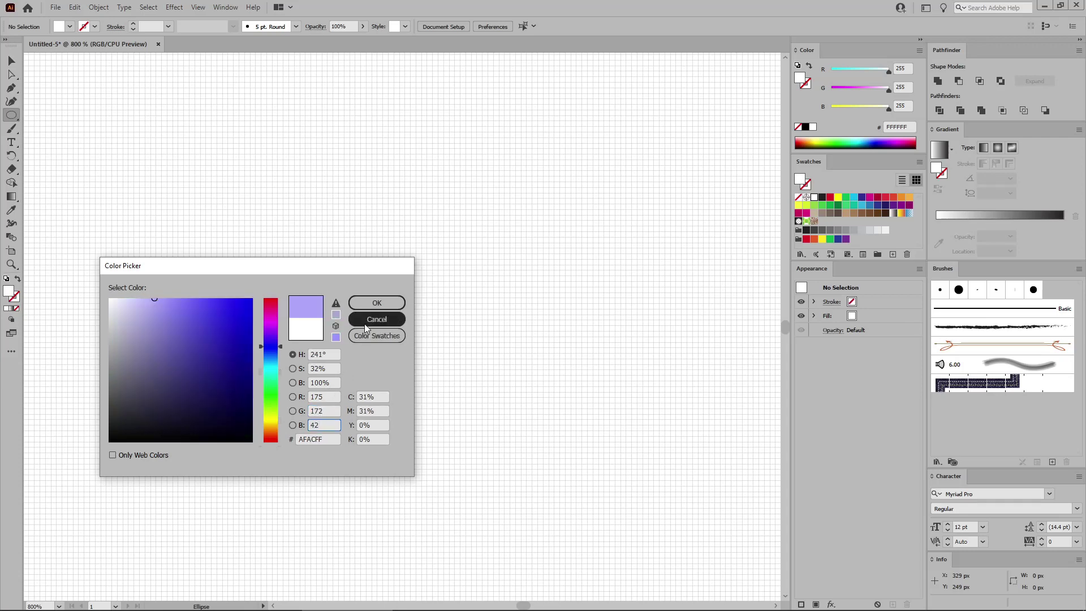
key(Return)
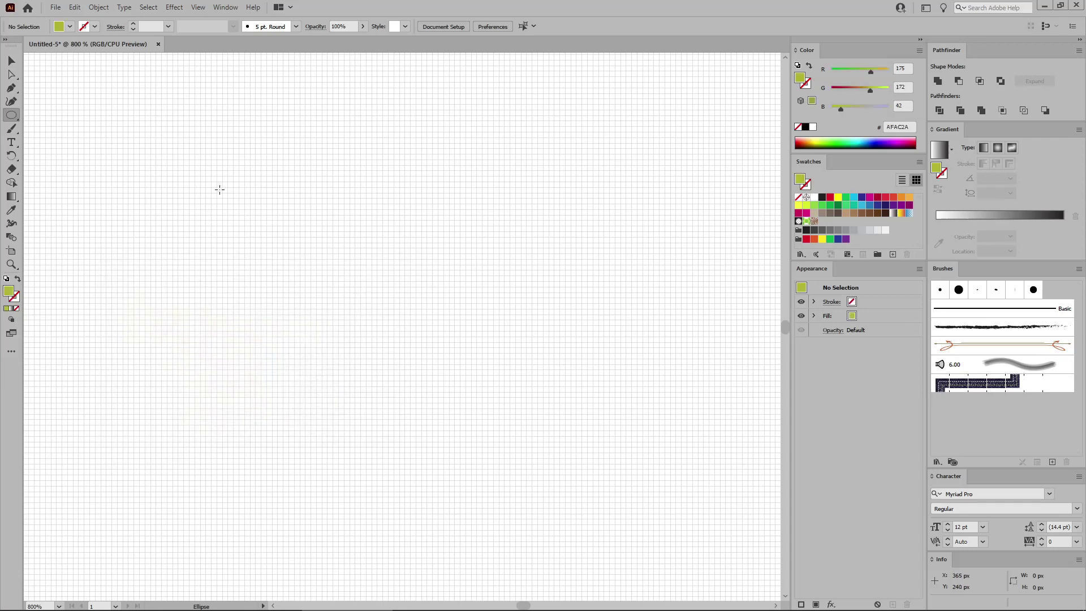
Draw a trial ellipse about 18 px wide and 40 px high, and delete it
drag(212, 176, 311, 397)
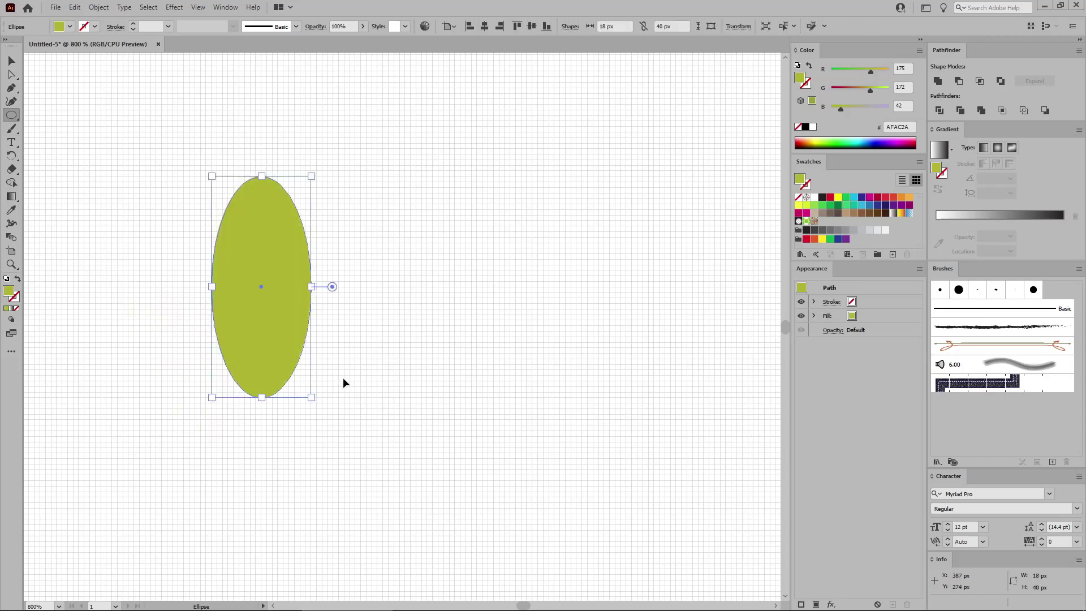
key(Delete)
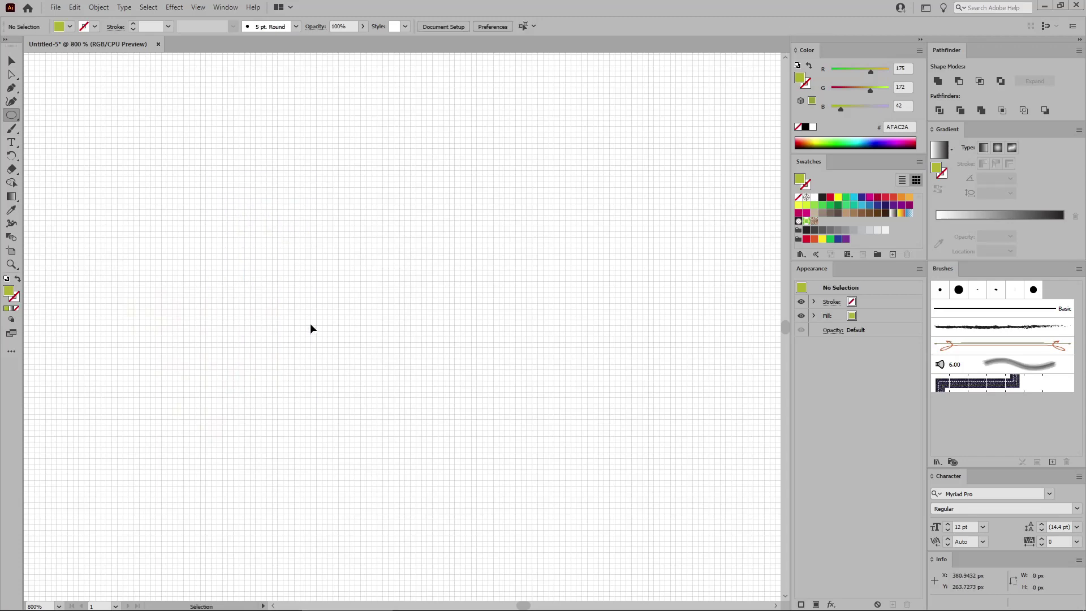
Create a filled ellipse exactly 24 px wide and 54 px high on the artboard
click(247, 223)
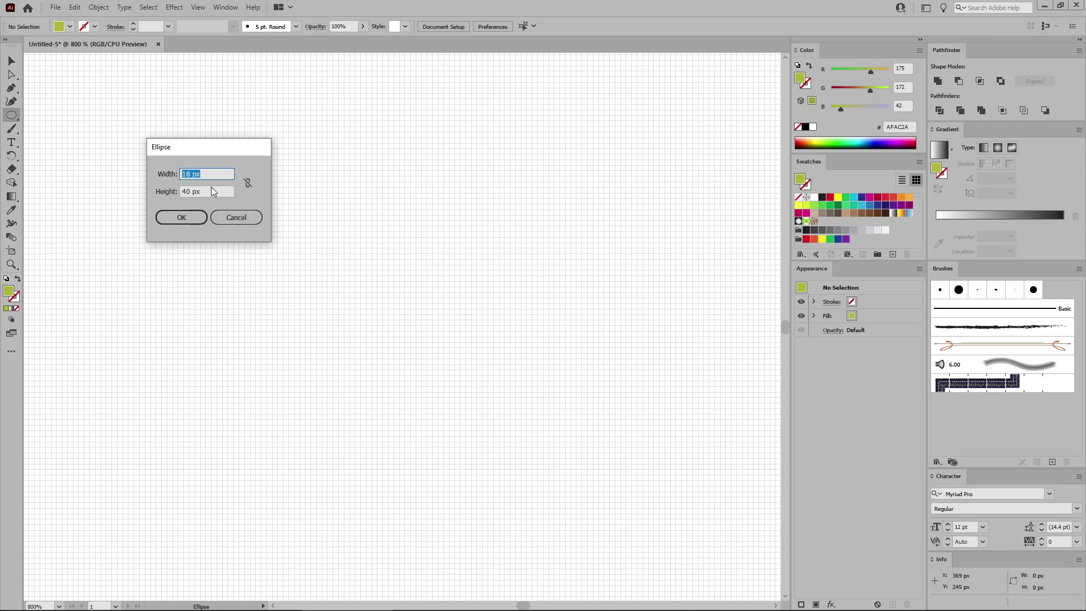
text(25)
key(BackSpace)
text(4)
key(Tab)
text(54)
click(181, 217)
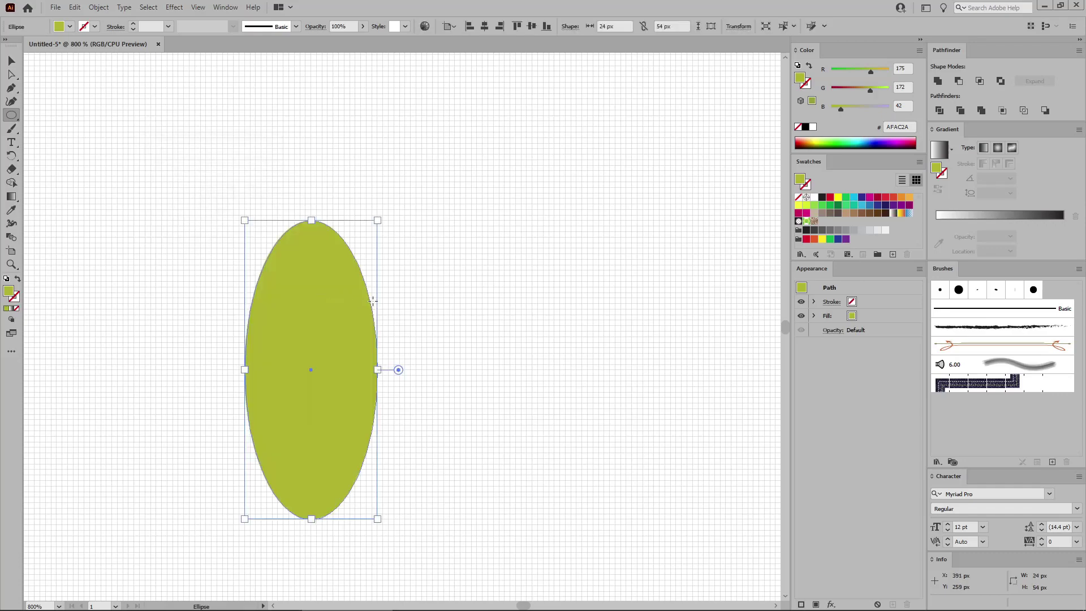
Convert the top and bottom anchor points of the green ellipse into sharp corners with the Anchor Point tool
key(v)
key(ctrl+equal)
key(ctrl+minus)
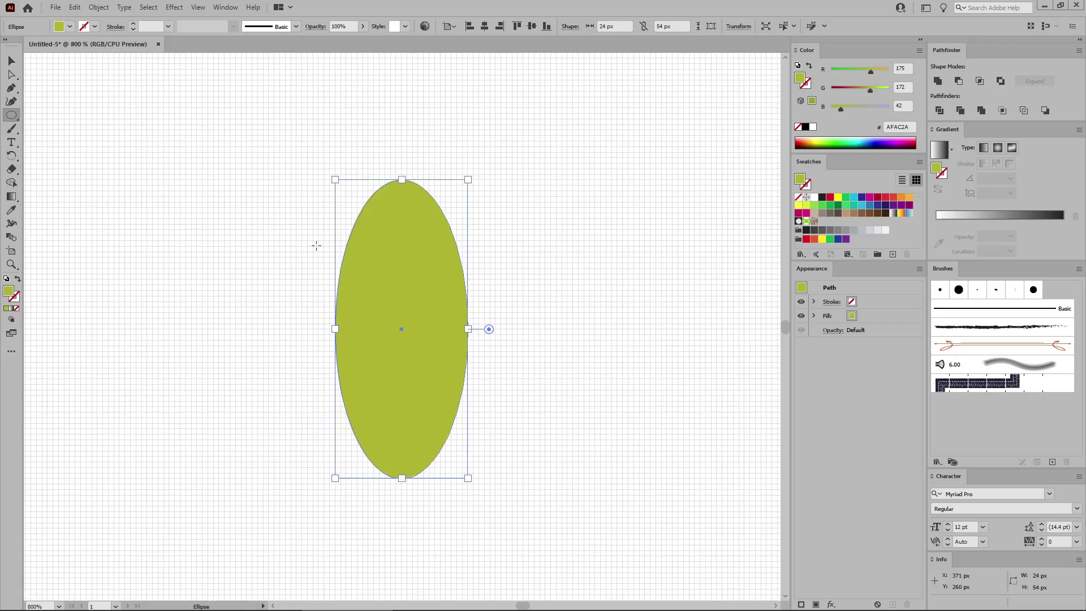
click(12, 87)
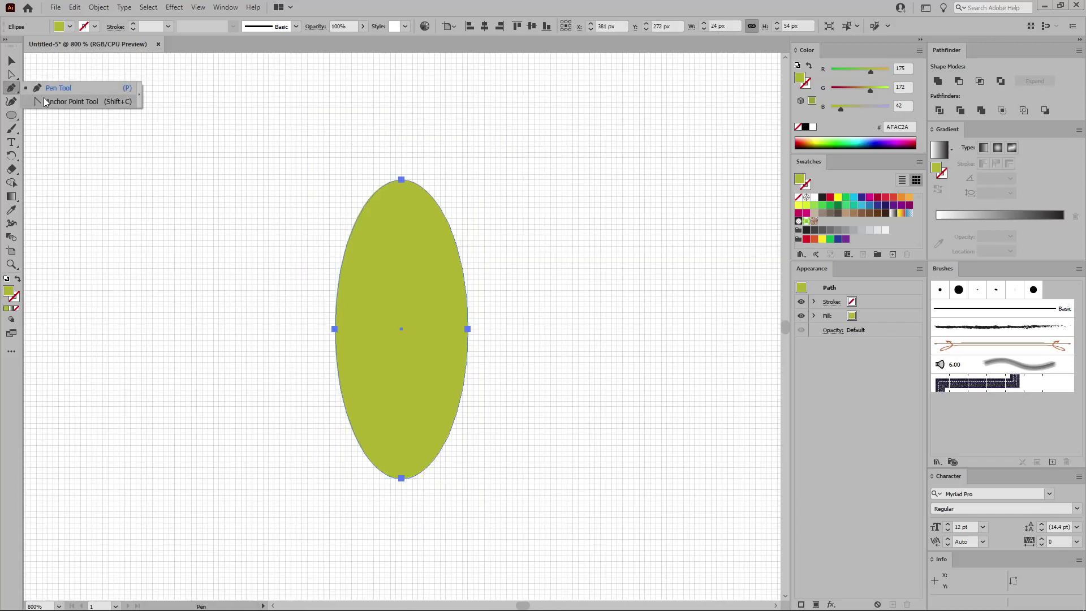
click(402, 180)
click(401, 478)
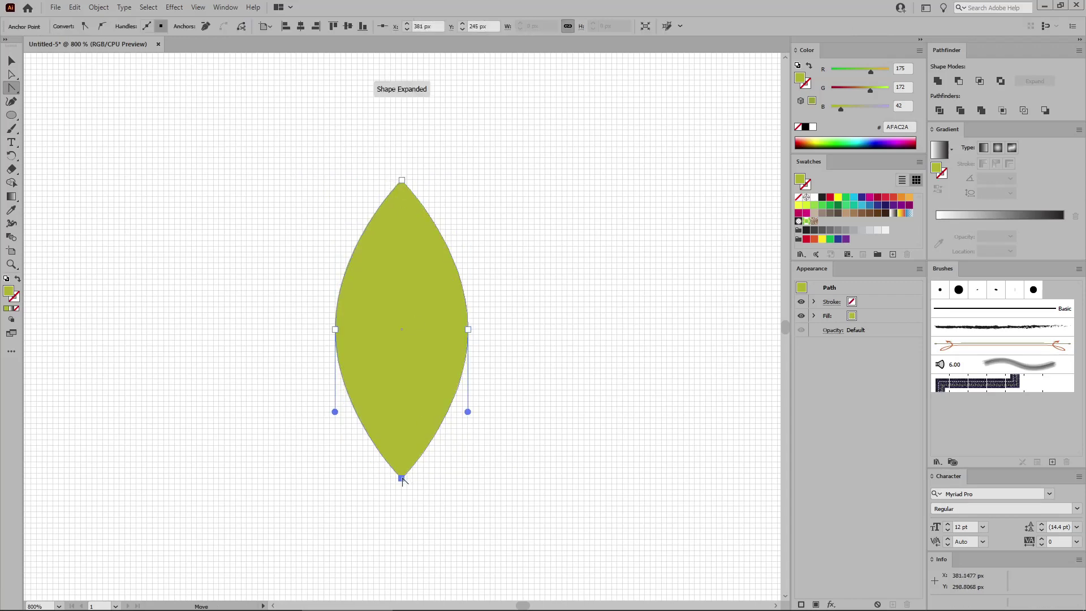
Select the leaf shape and apply a horizontal Shell Lower warp with a 10% bend
click(11, 60)
click(389, 256)
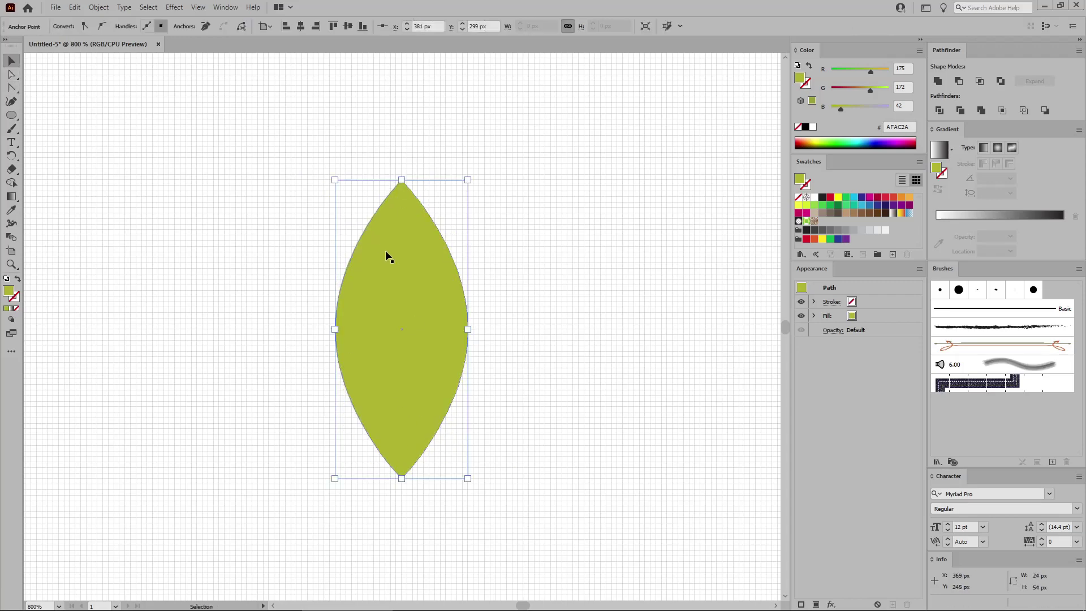
click(174, 6)
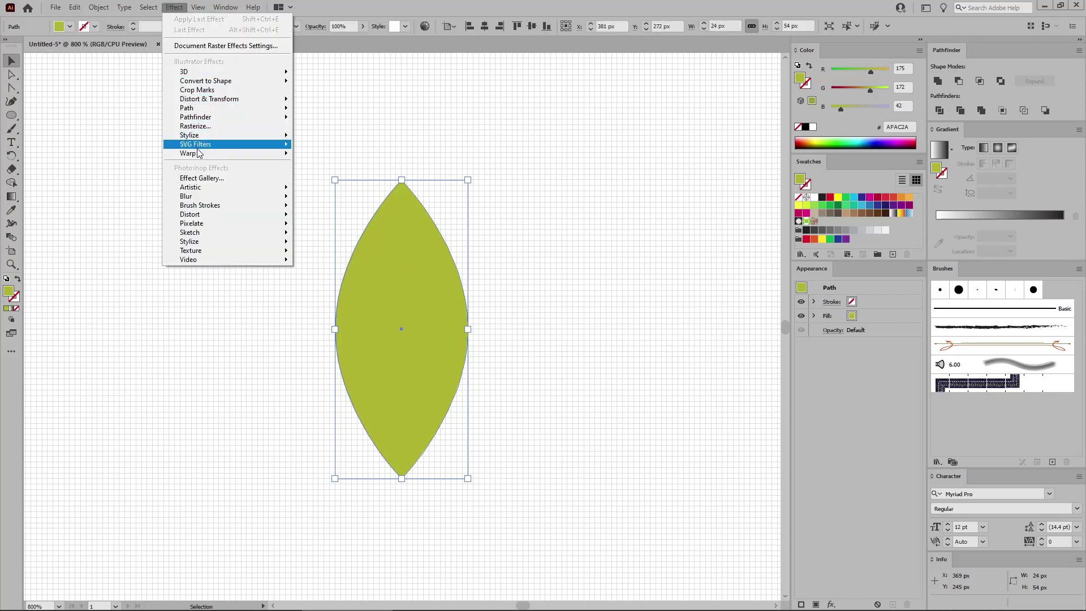
mouse_move(236, 155)
click(330, 217)
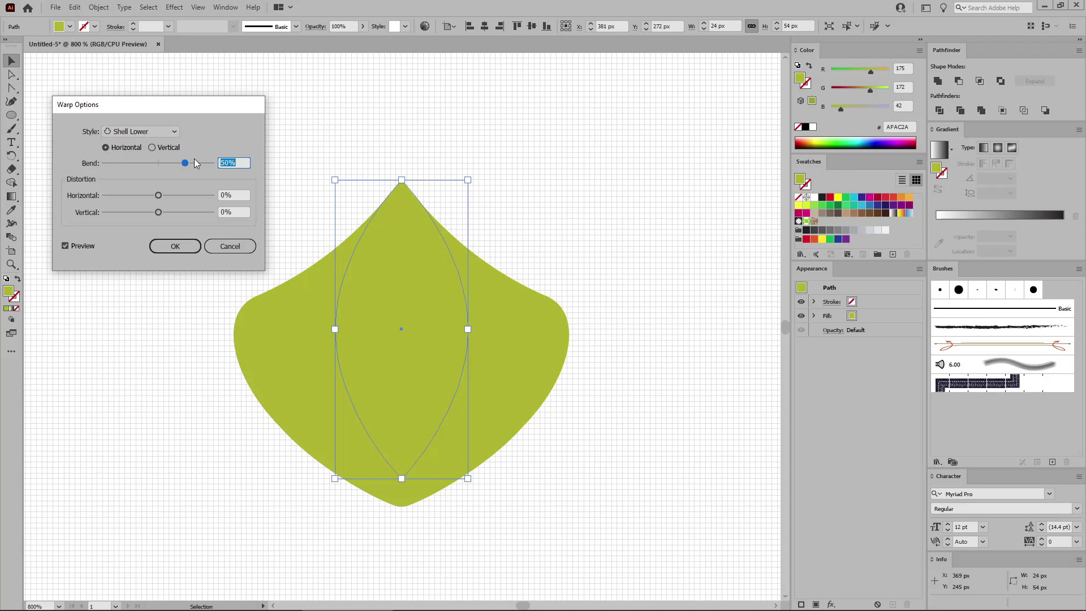
text(10)
click(188, 246)
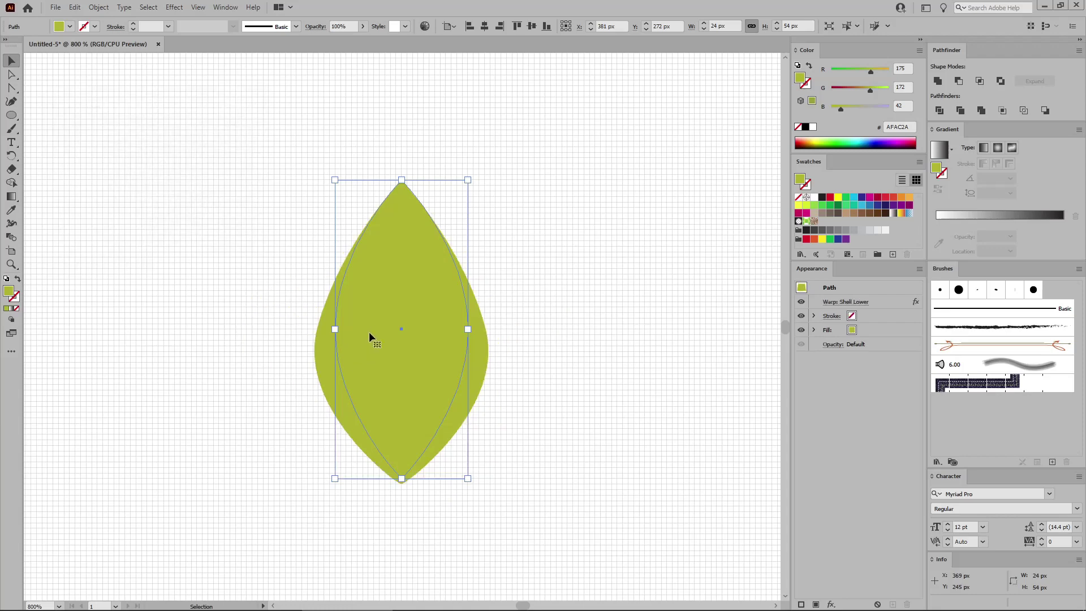
Expand the appearance of the warped leaf shape and deselect it
click(99, 8)
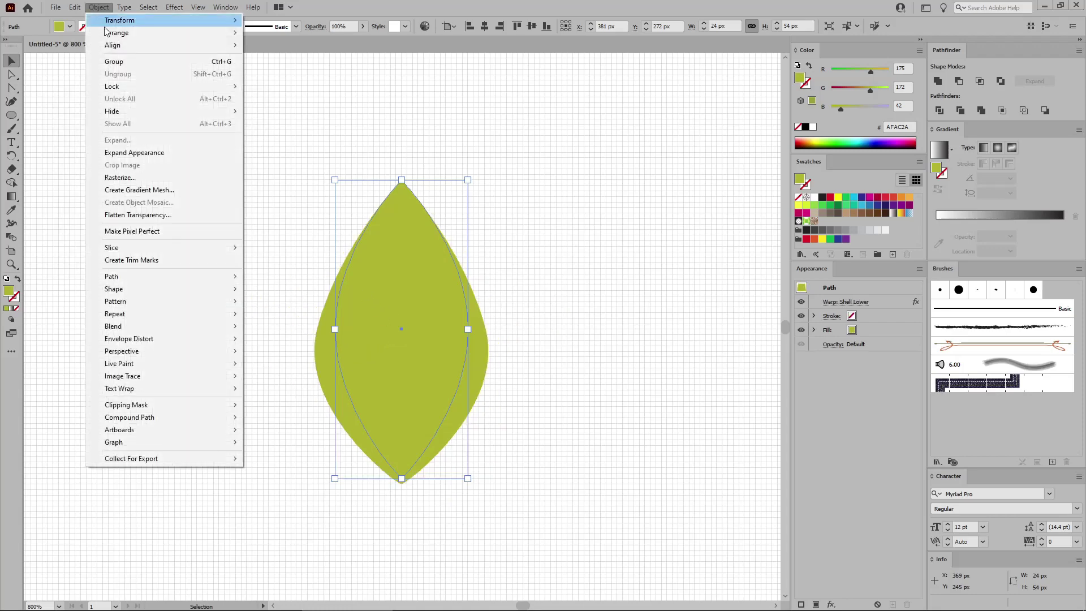
click(131, 153)
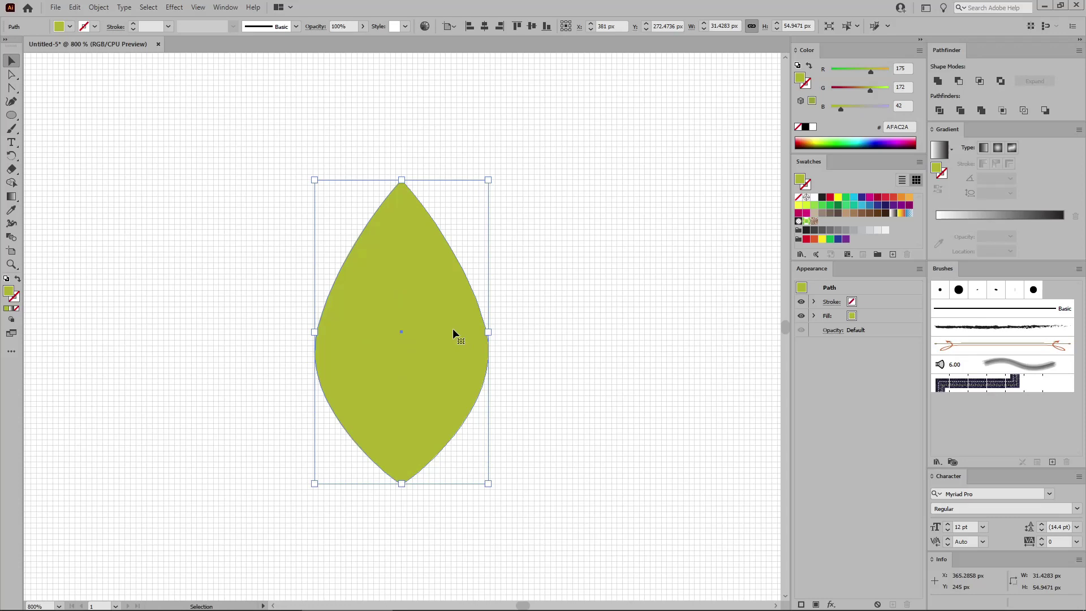
key(a)
key(v)
click(527, 257)
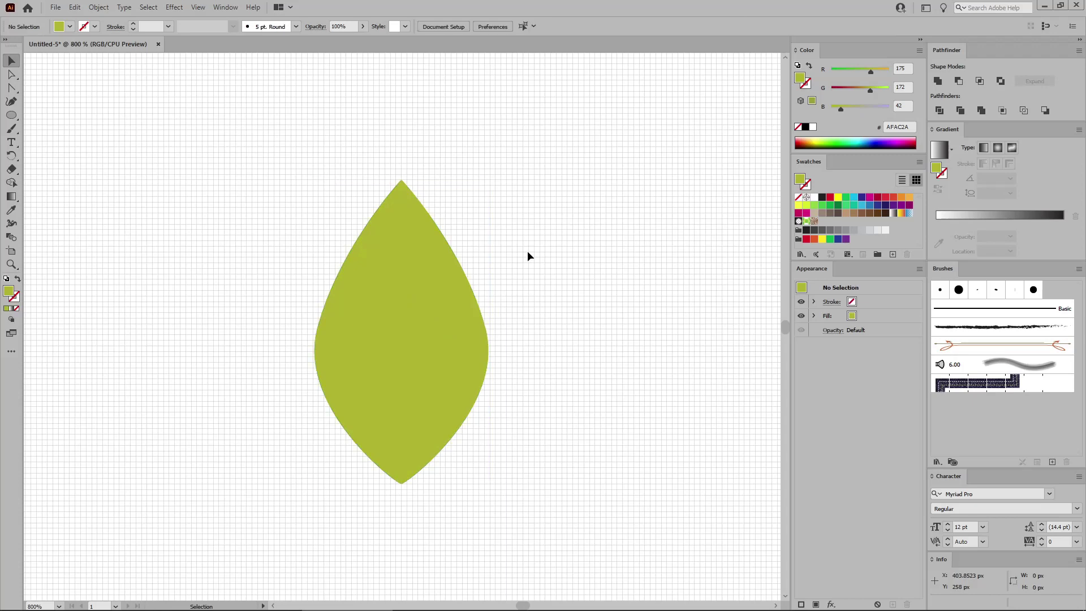
Set the fill colour for new shapes to R 150, G 148, B 43
double_click(9, 293)
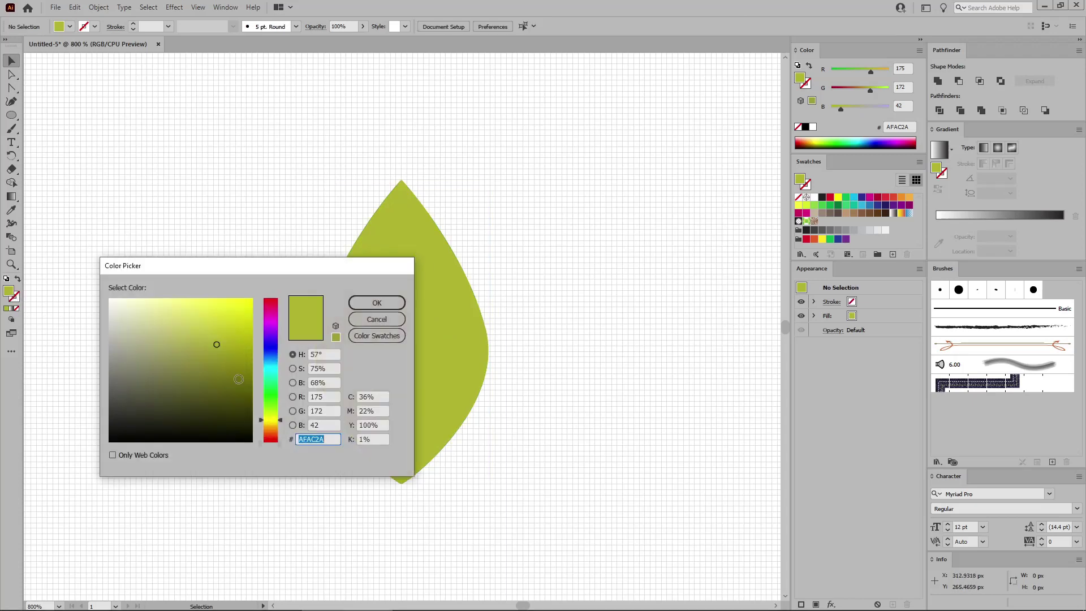
double_click(317, 397)
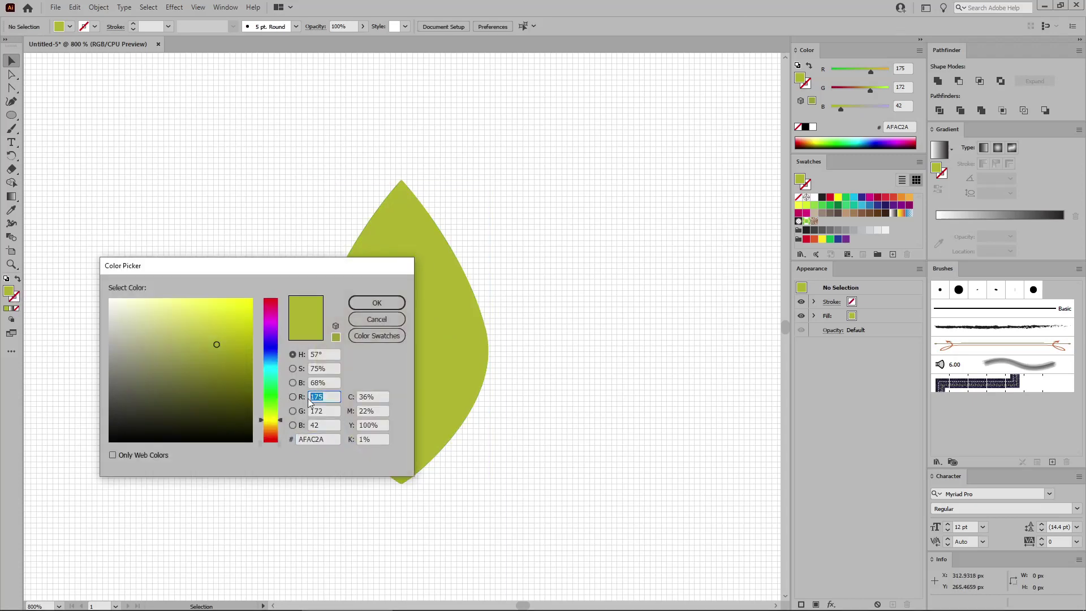
text(150)
key(Tab)
text(148)
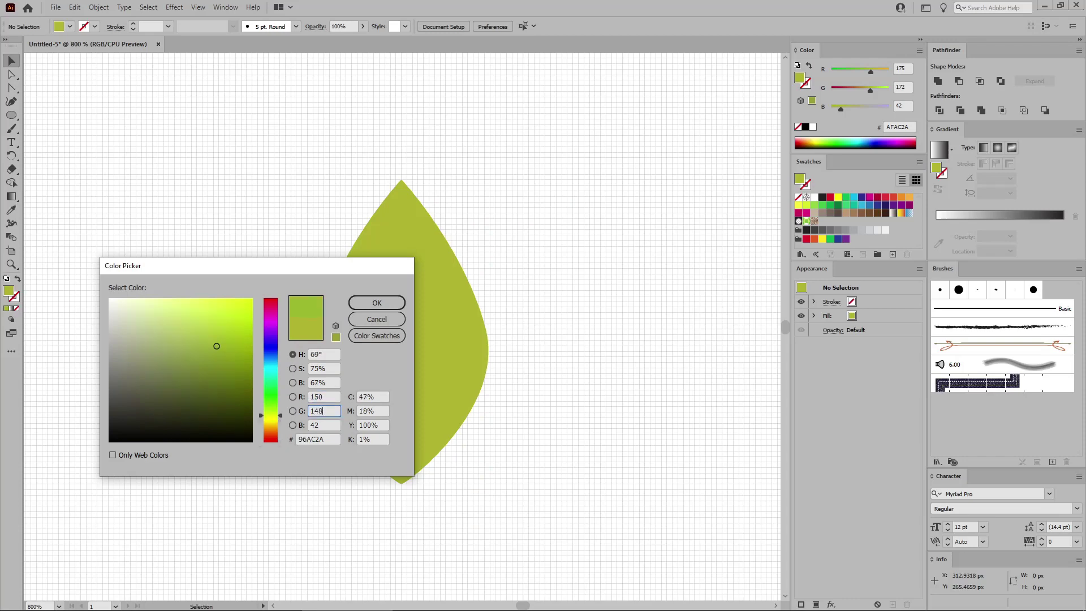
key(Tab)
text(43)
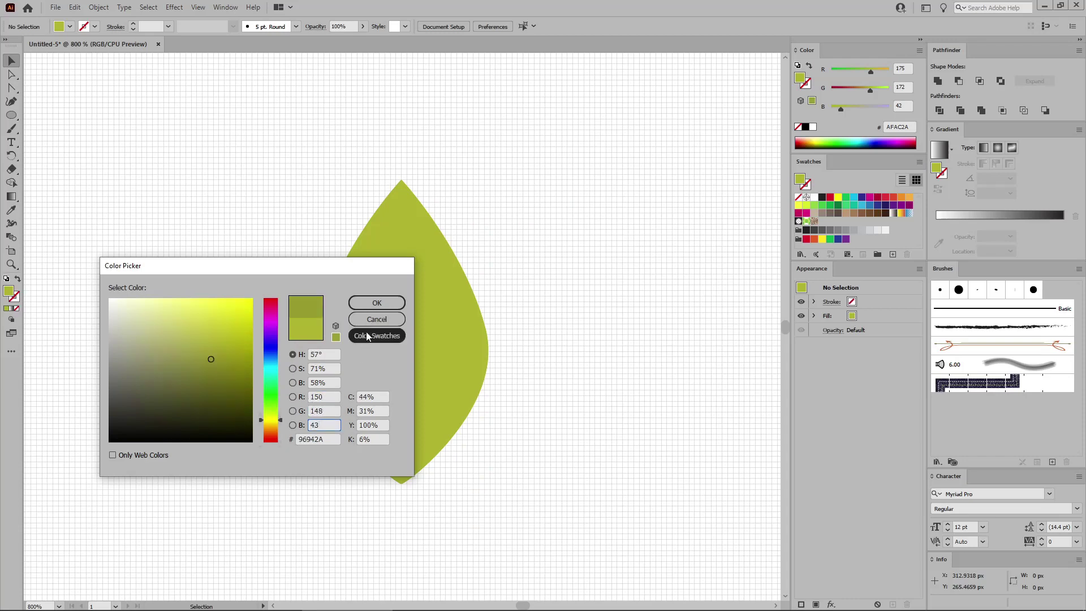
click(377, 303)
Draw a rectangle about 18 px wide and 61 px high covering the right half of the leaf from its centre line
click(12, 115)
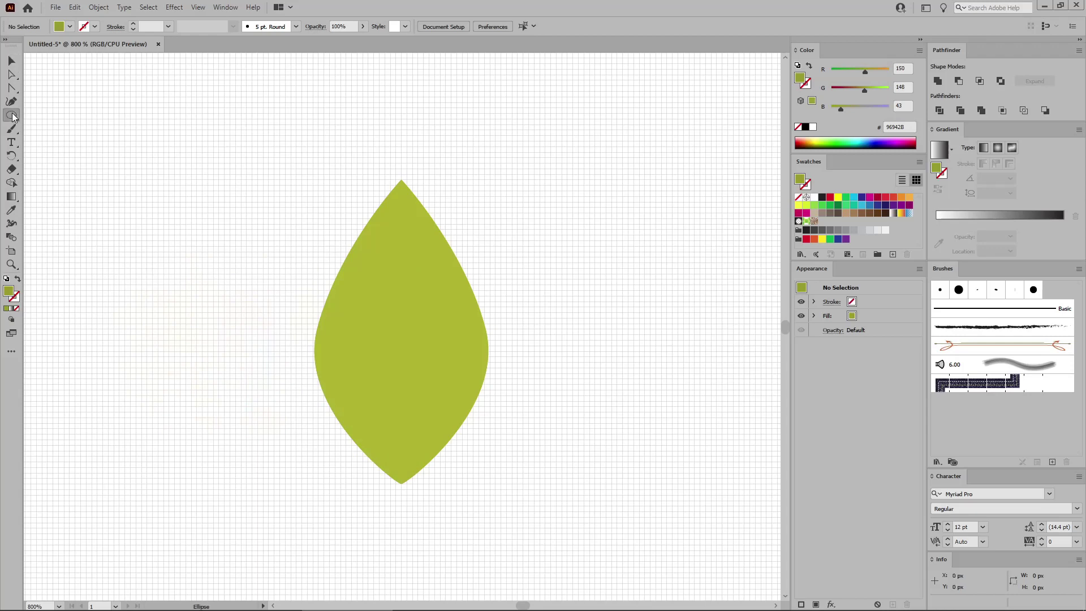
click(48, 116)
drag(402, 165, 502, 500)
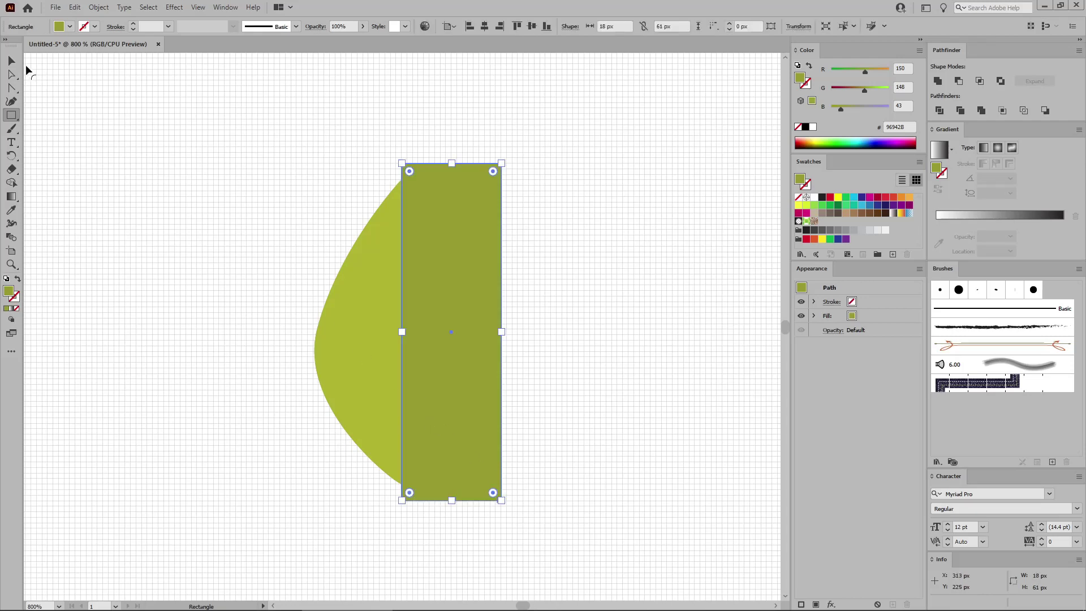
Intersect the rectangle with a copy of the leaf, keeping the full leaf beneath, to form a darker right half
key(v)
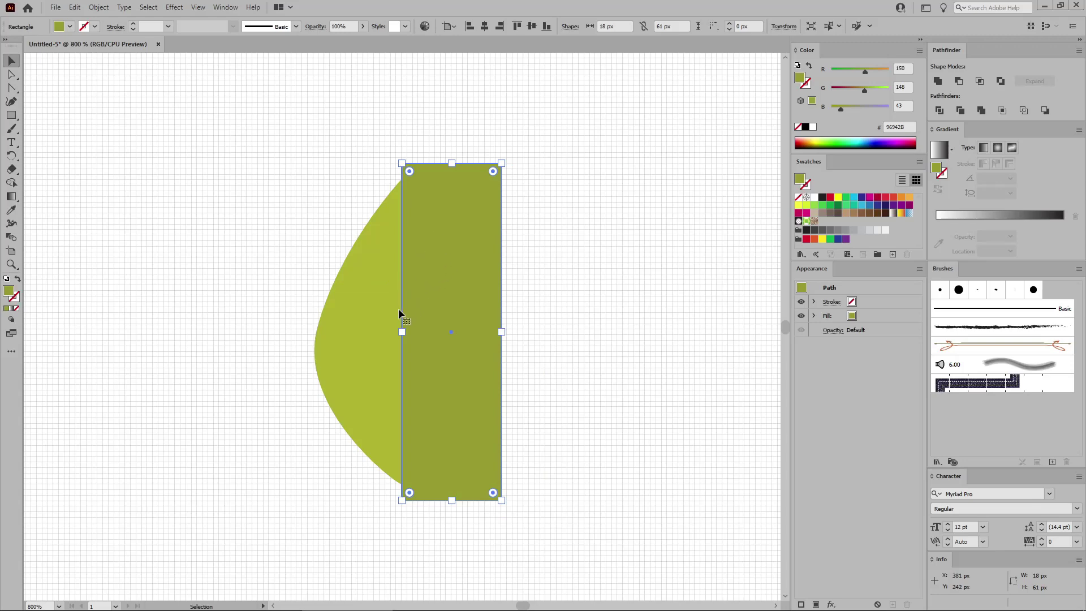
shift+click(360, 323)
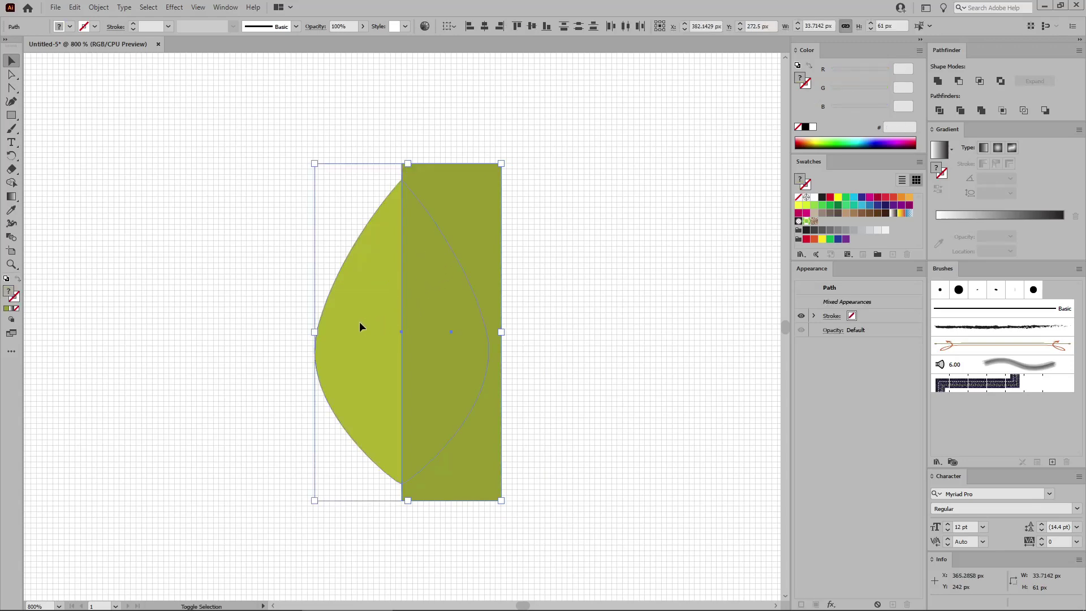
click(978, 82)
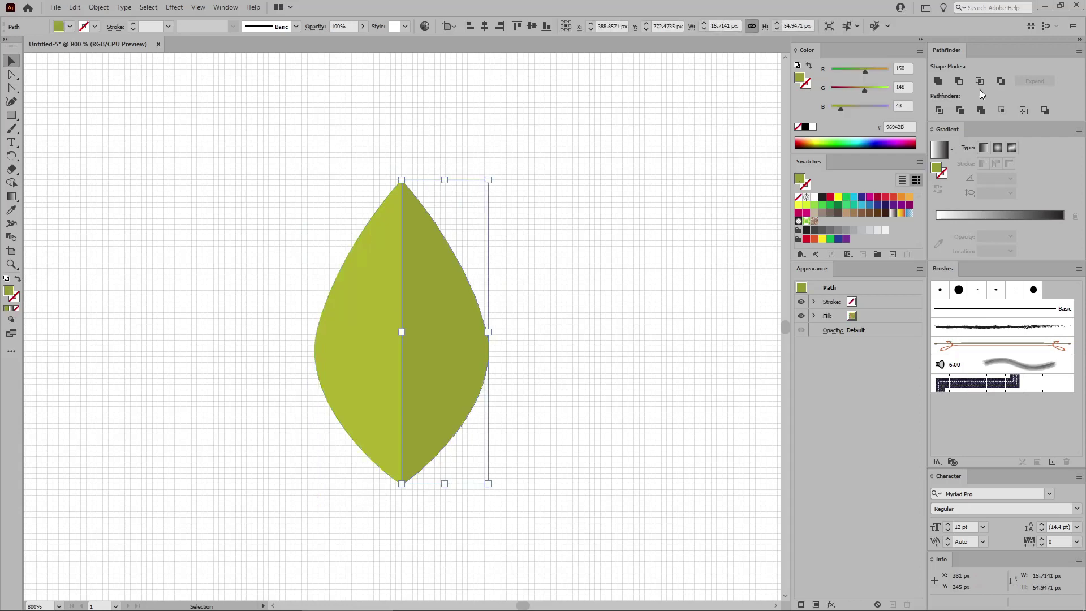
click(606, 226)
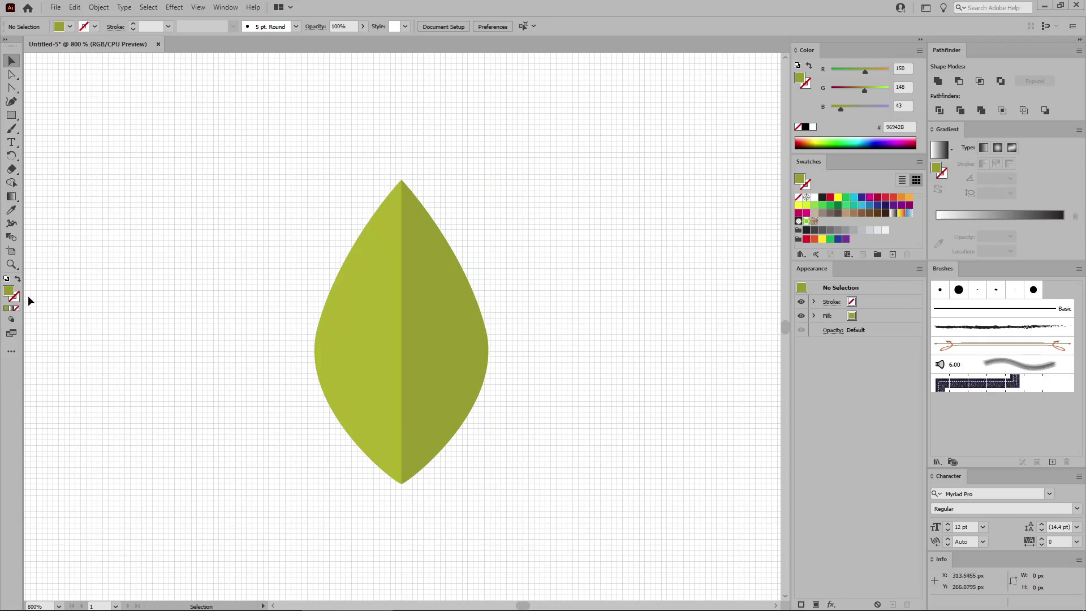
Swap fill and stroke so there is no fill, and set the stroke colour to R 122, G 121, B 15
key(shift+x)
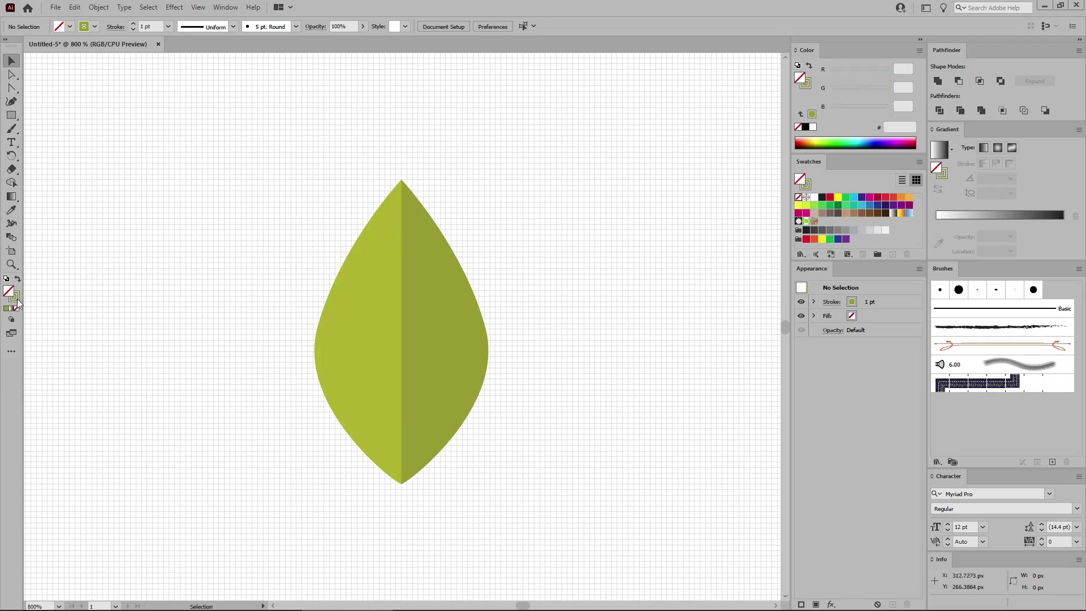
double_click(16, 297)
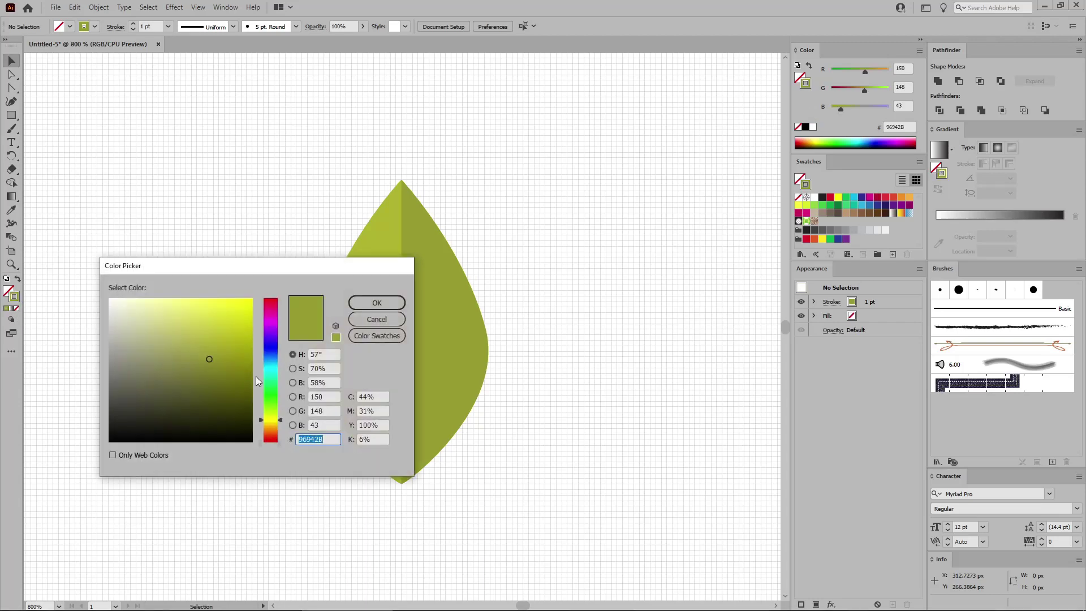
double_click(311, 397)
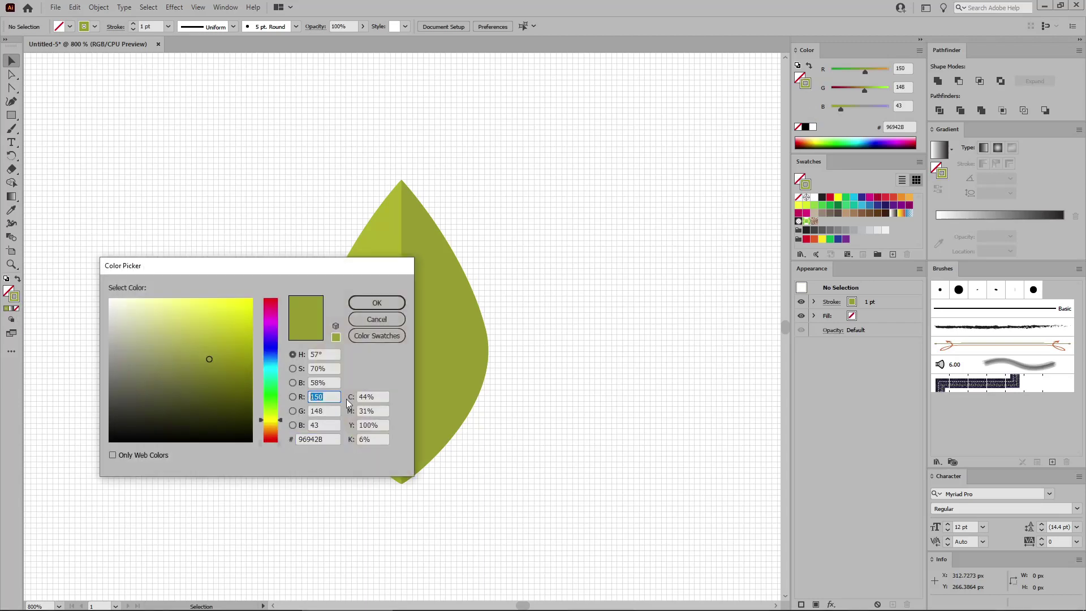
text(122)
key(Tab)
text(121)
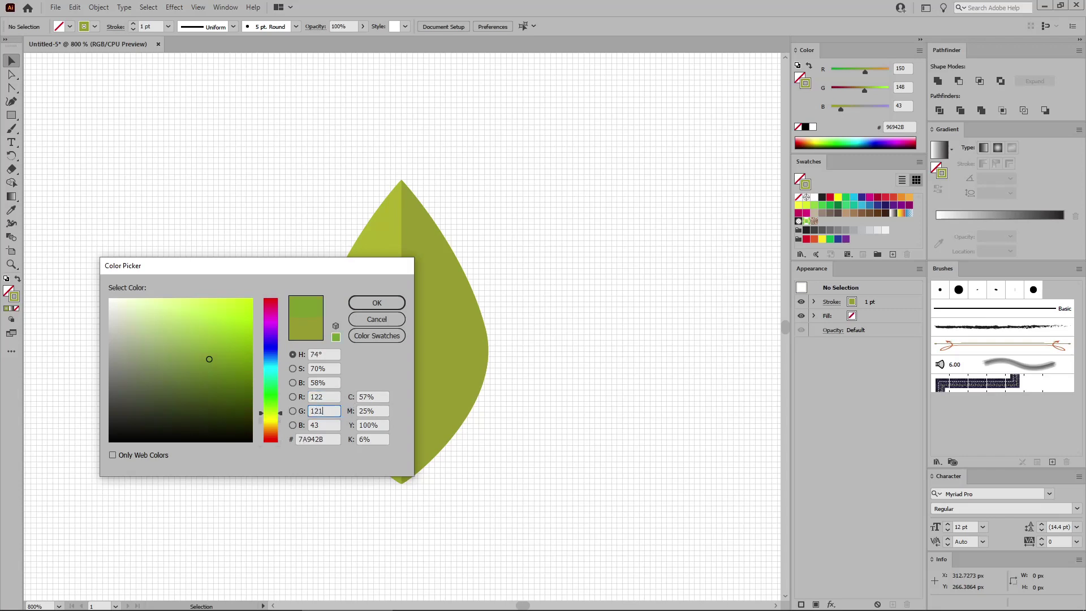
key(Tab)
text(15)
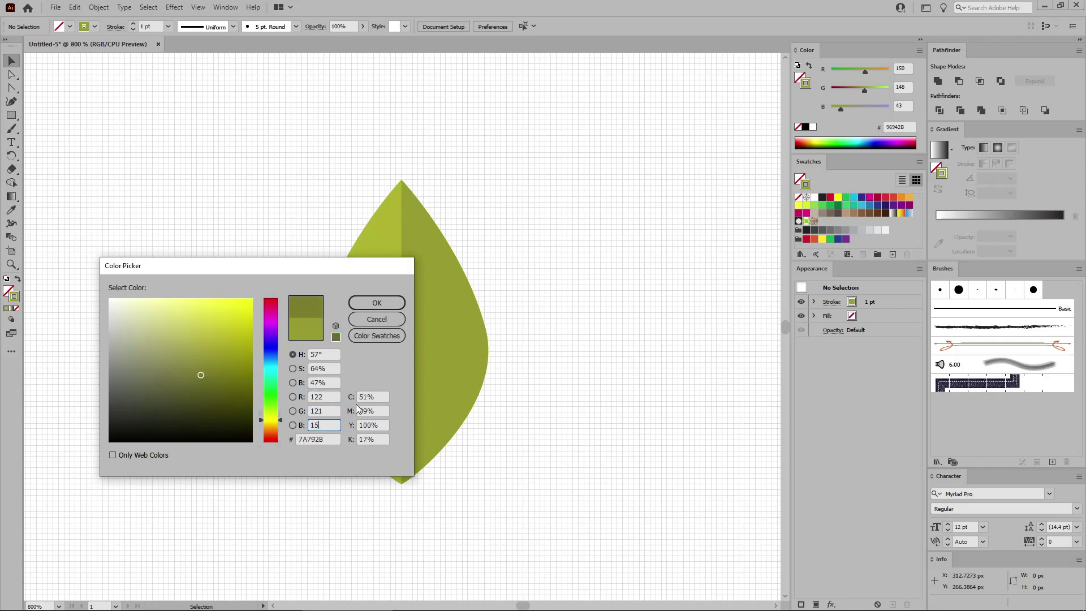
click(372, 304)
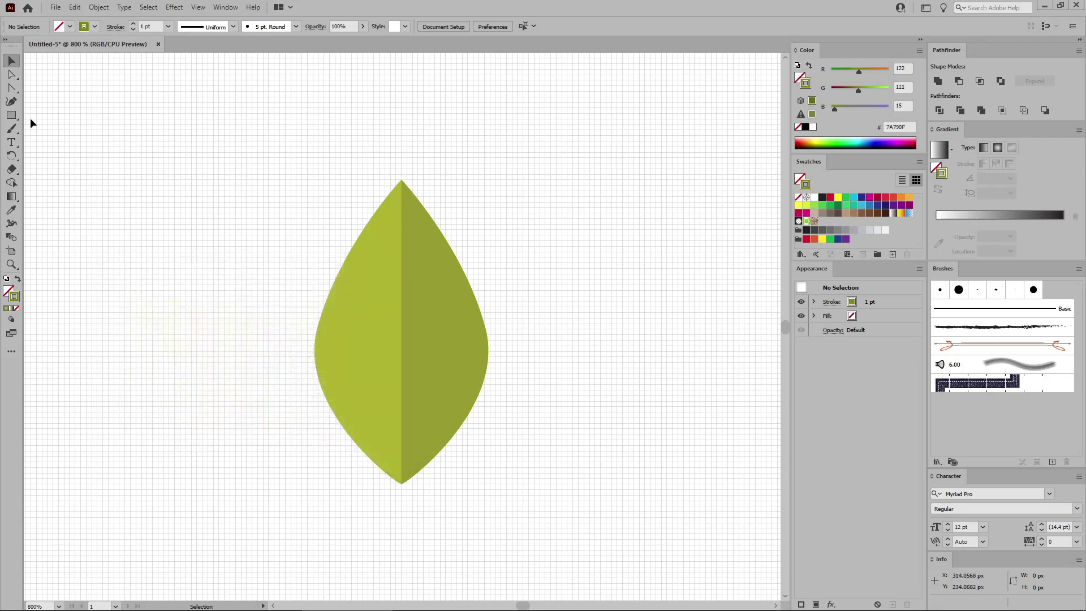
Draw a vertical line about 62 px long beside the leaf and move it onto the leaf's centre line, extending below as a stem
drag(11, 115, 77, 169)
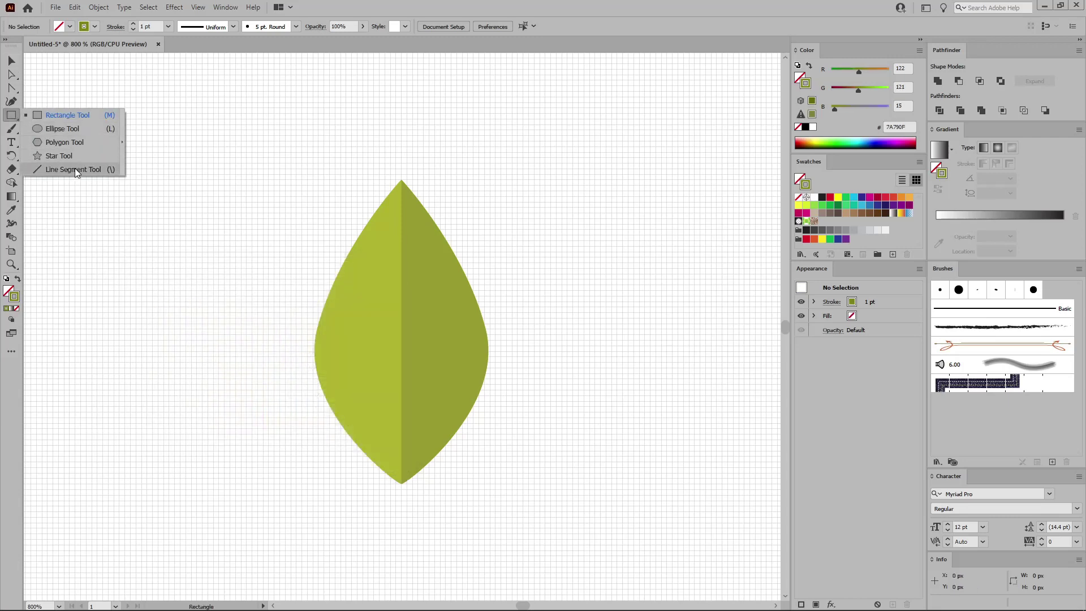
click(75, 168)
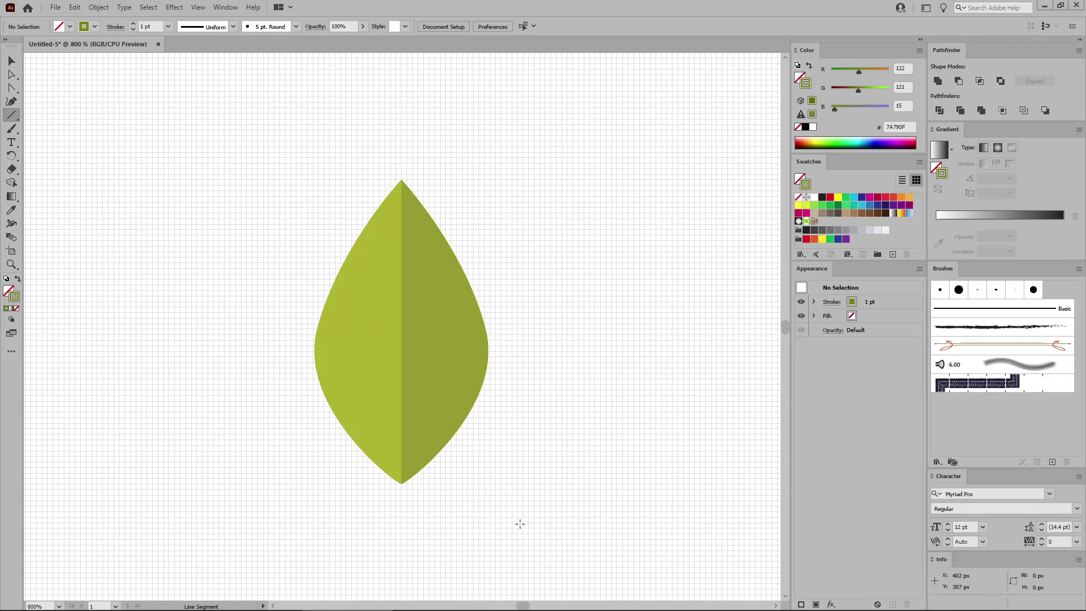
drag(520, 523, 534, 192)
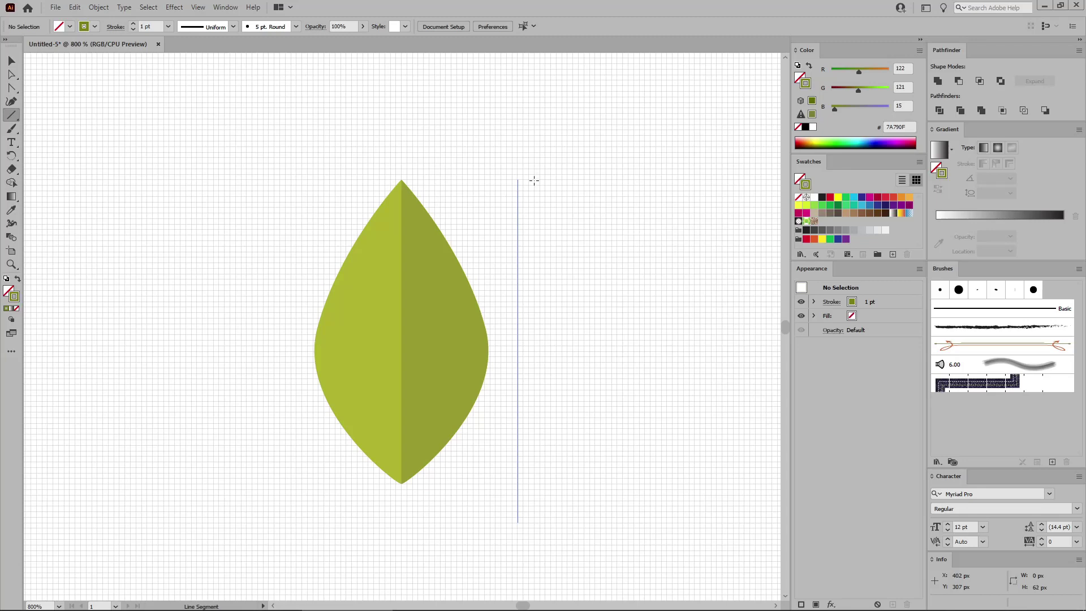
drag(534, 180, 534, 180)
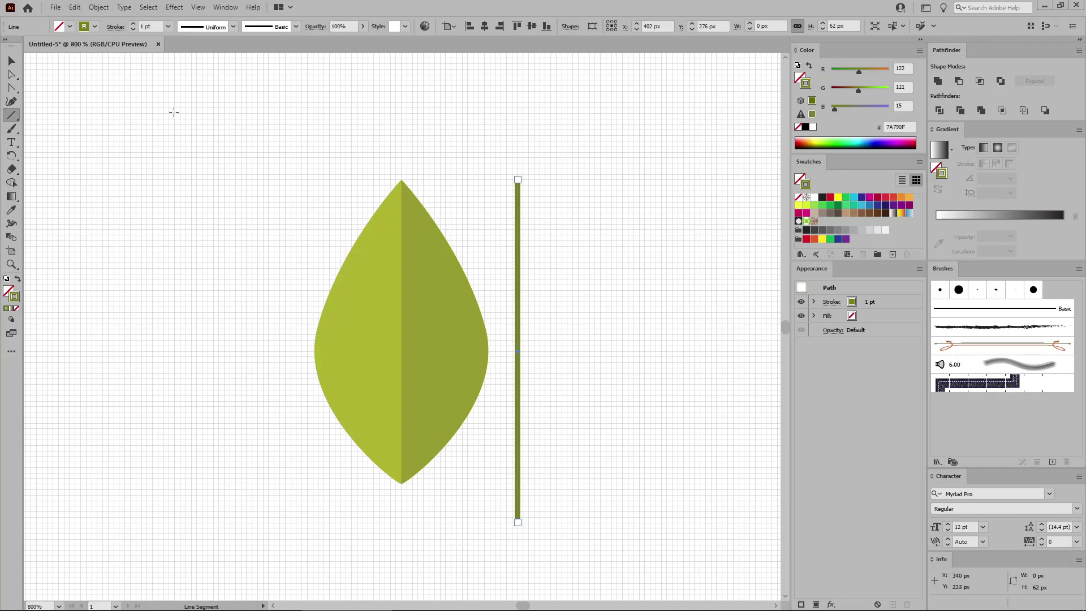
click(12, 61)
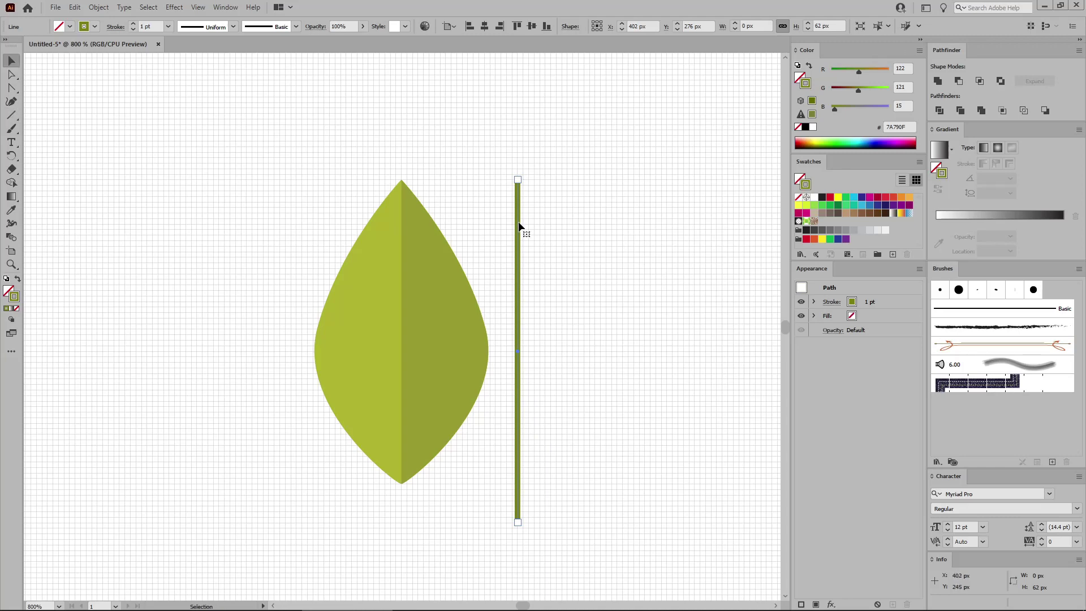
drag(516, 219, 401, 221)
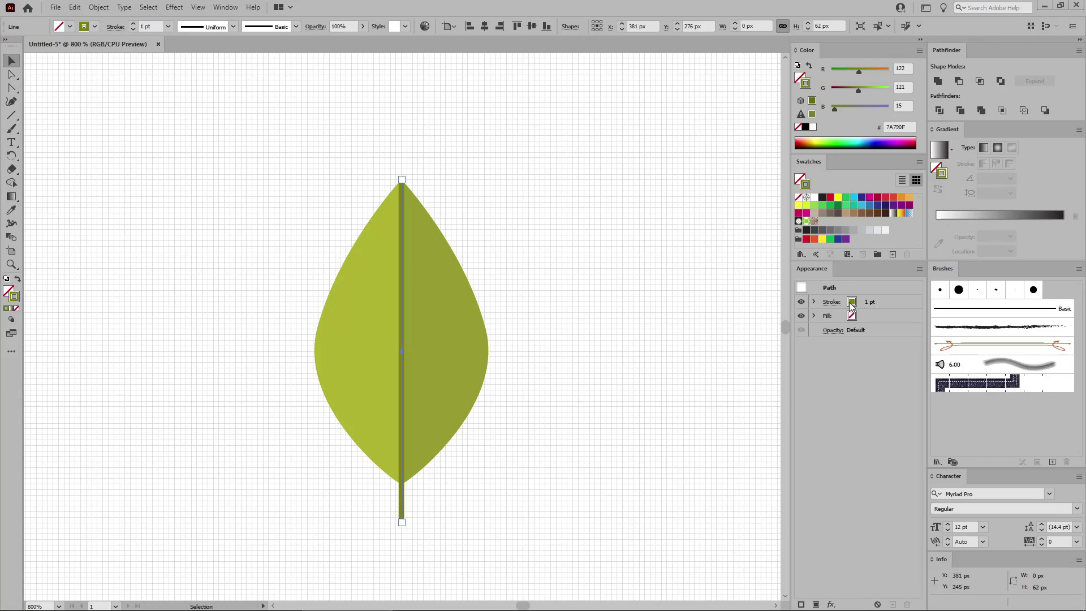
Set the stem line's stroke weight to 2 pt
click(832, 302)
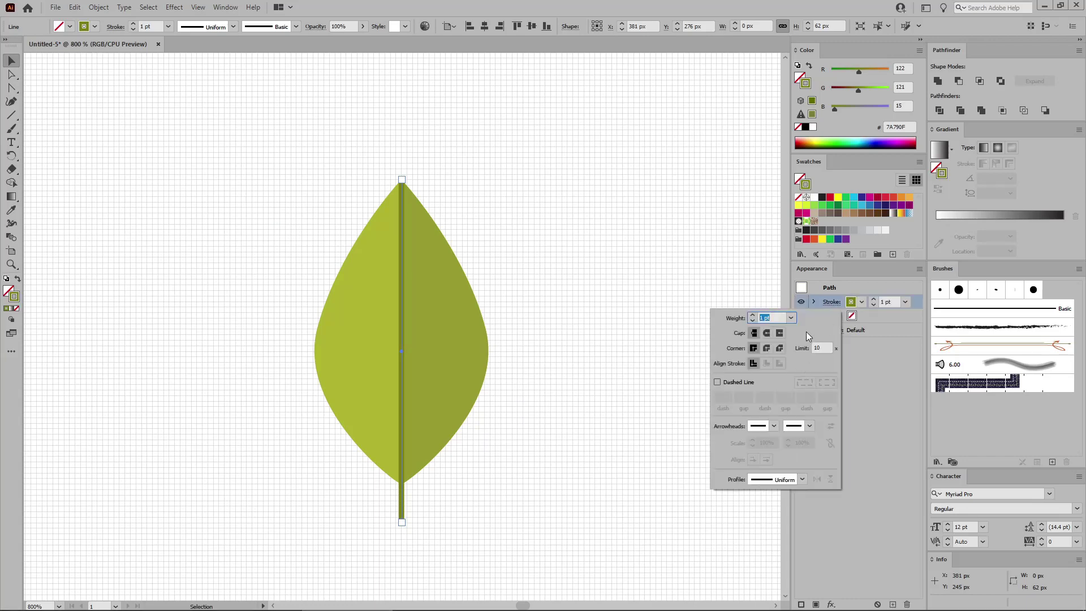
click(791, 318)
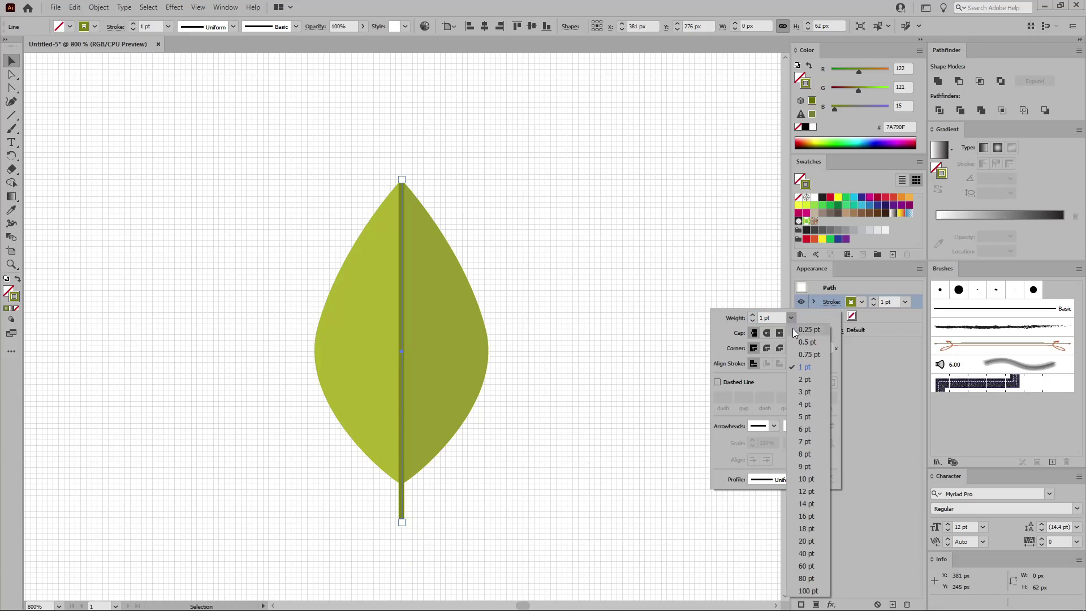
click(809, 378)
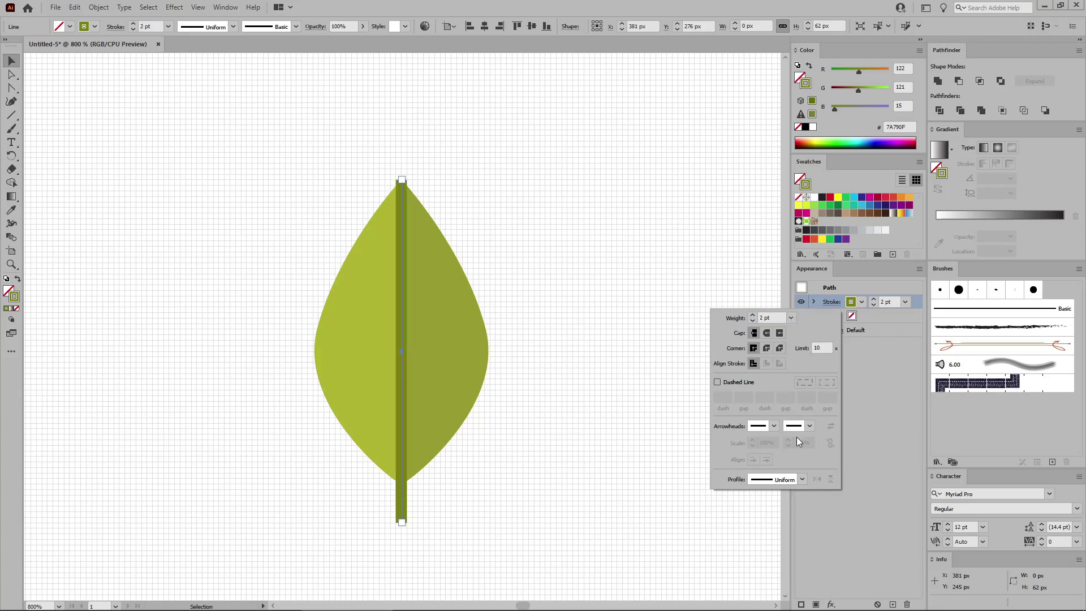
Apply the triangular tapering width profile to the stem's stroke and give it a round cap
click(802, 480)
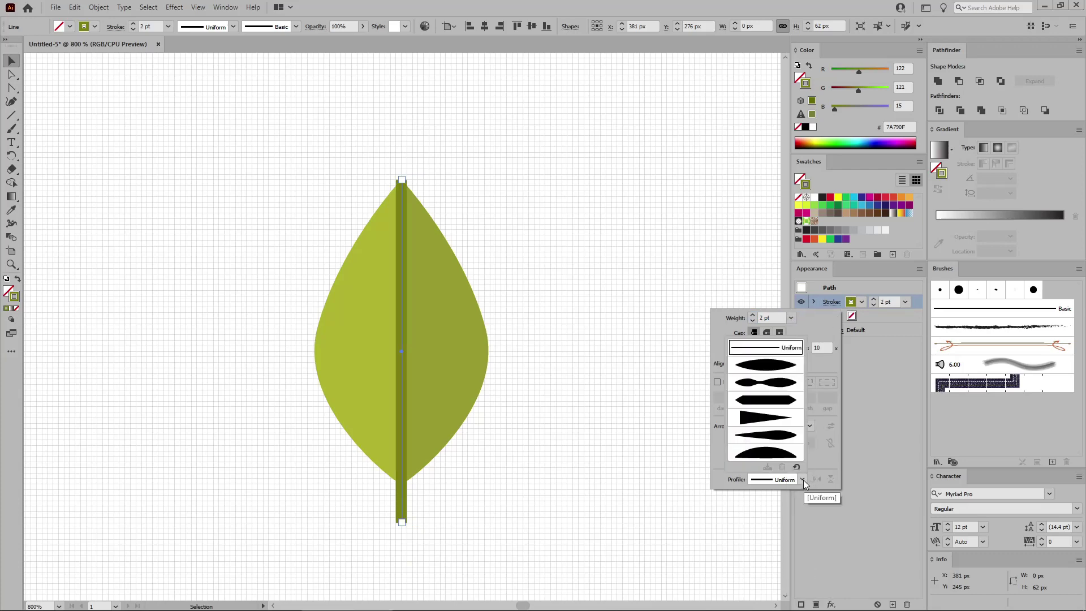
click(776, 422)
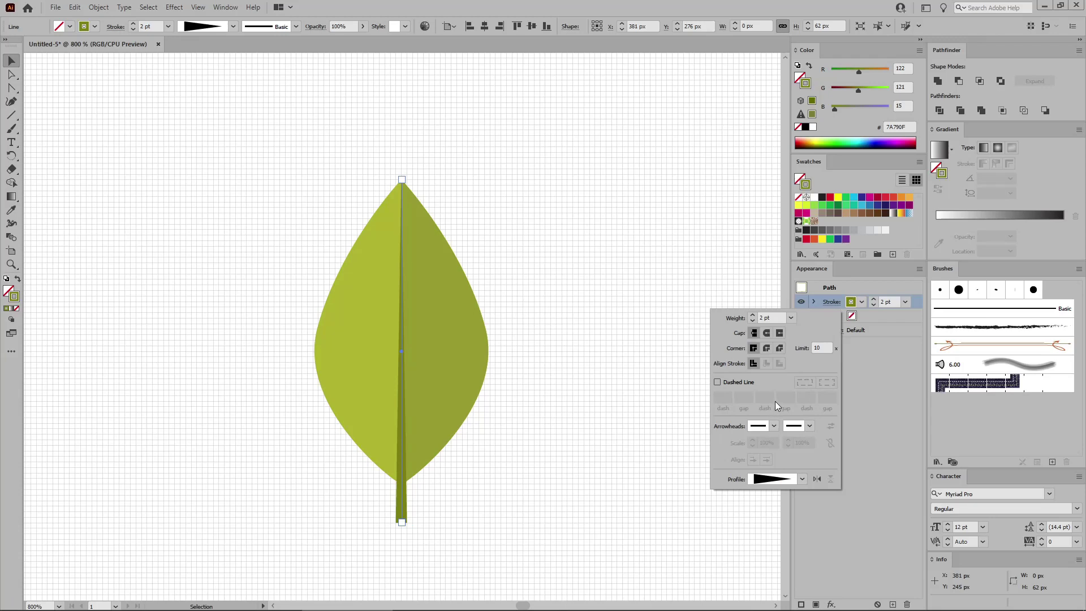
click(767, 333)
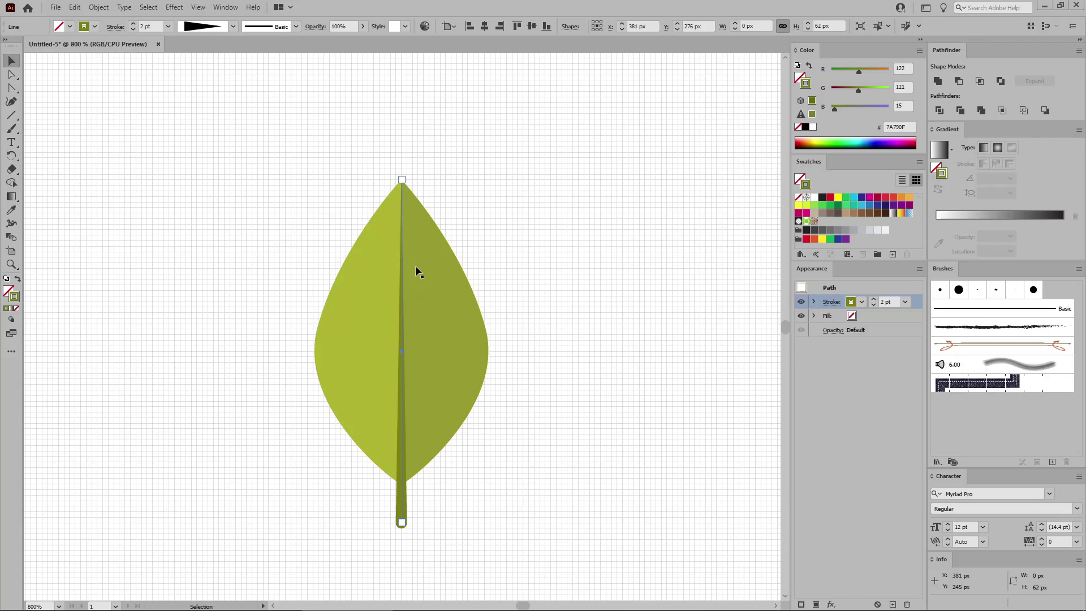
Draw a horizontal line about 8 px long, centre it on the stem and duplicate it into four vein lines down the leaf
click(11, 116)
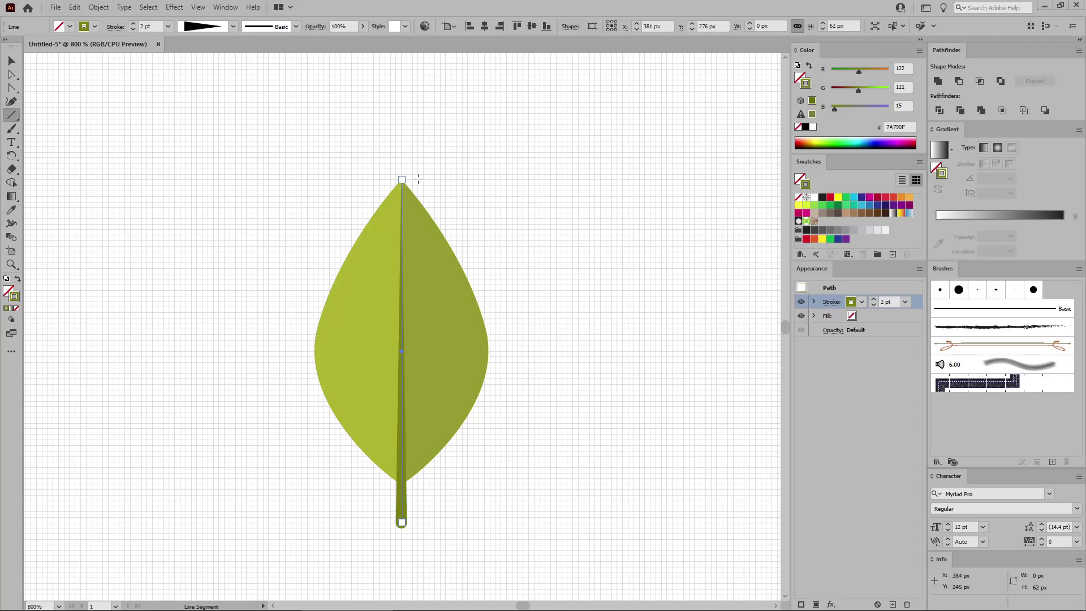
drag(463, 202, 506, 202)
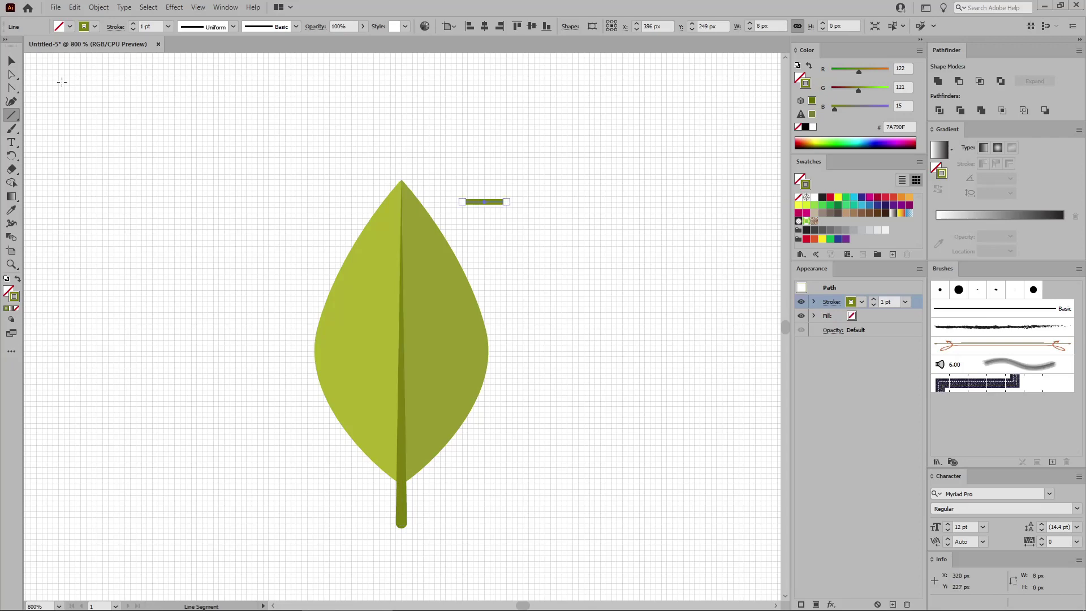
click(11, 60)
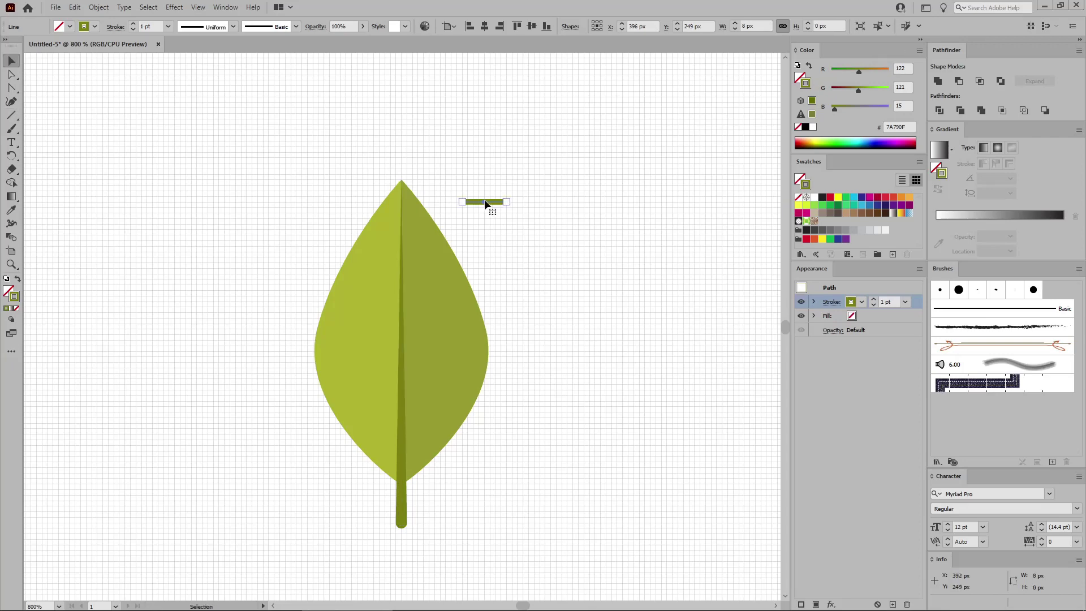
drag(485, 202, 402, 180)
drag(402, 179, 386, 408)
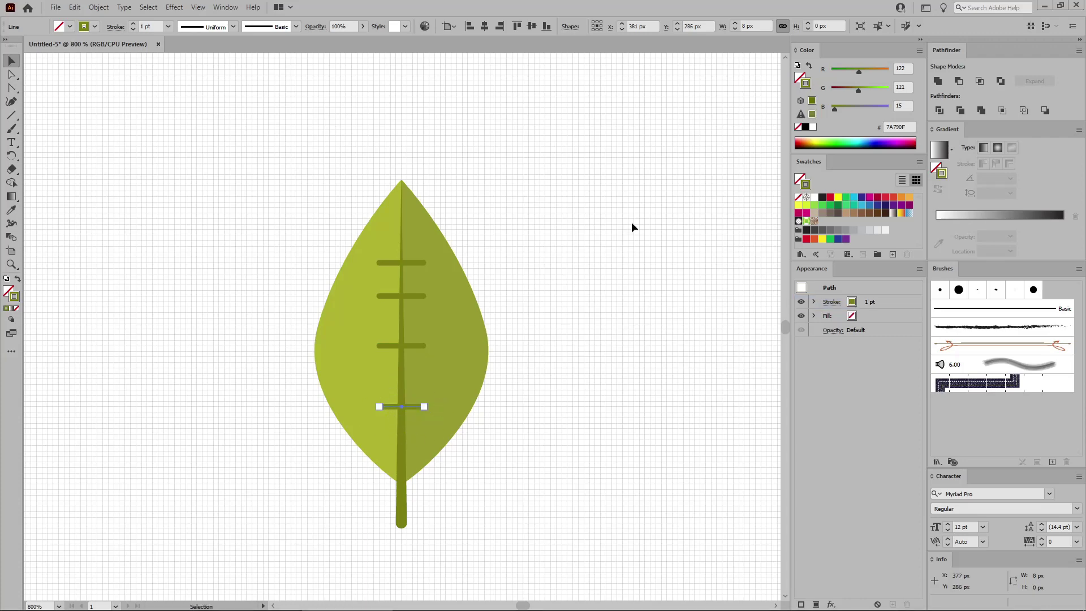
Set the vein lines' widths to 12 px for the lowest, 22 px for the third and 18 px for the second from the tip
click(755, 25)
text(12)
key(Return)
click(390, 346)
click(757, 24)
text(22)
key(Return)
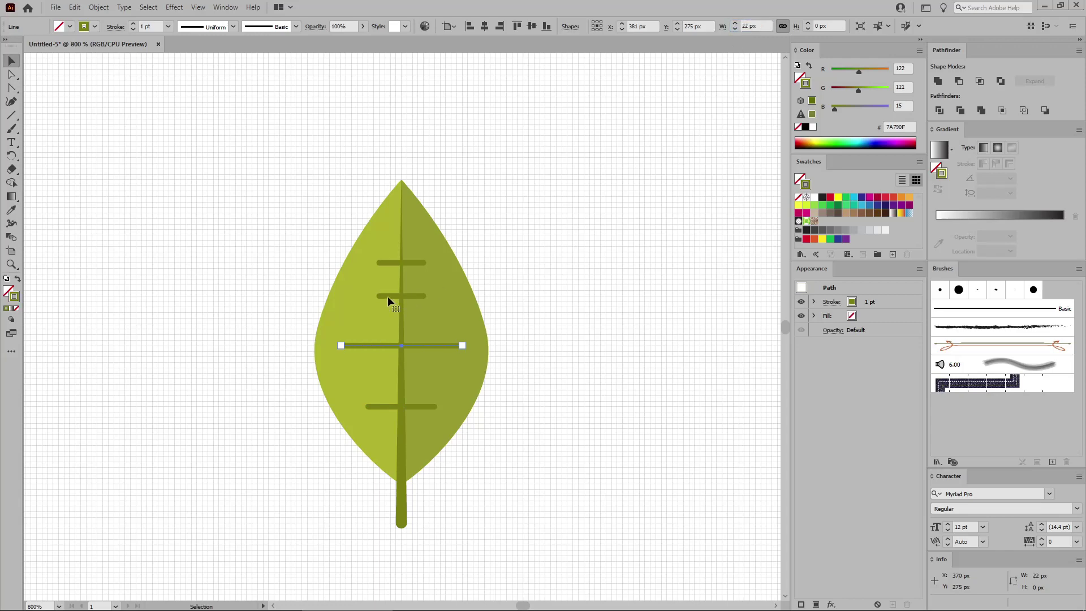
click(388, 297)
click(755, 26)
text(18)
key(Return)
Apply Width Profile 1 to the strokes of all four horizontal vein lines
shift+click(393, 264)
shift+click(376, 346)
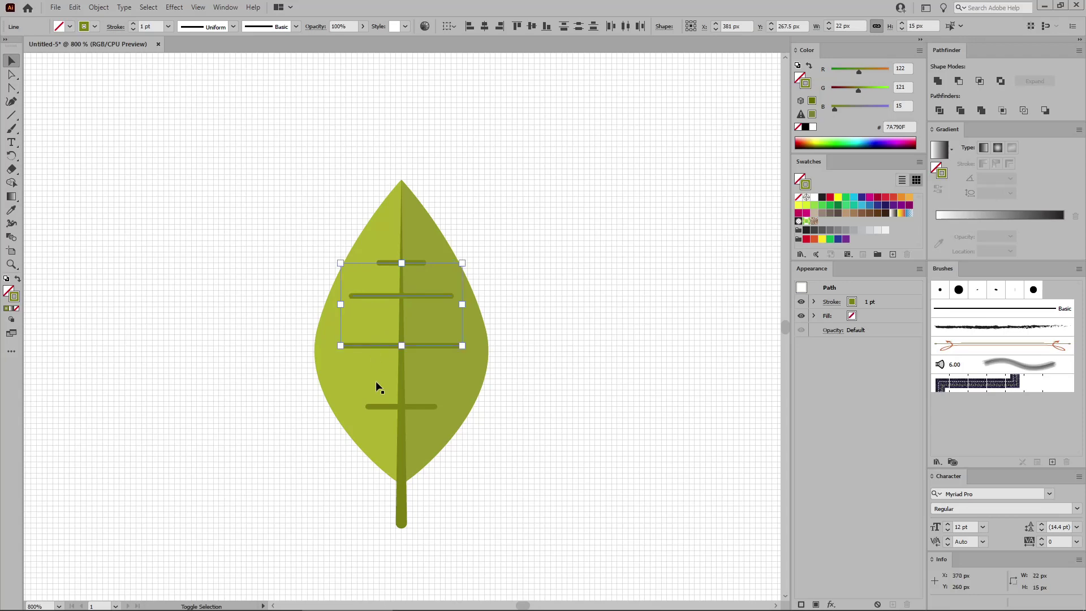
shift+click(381, 406)
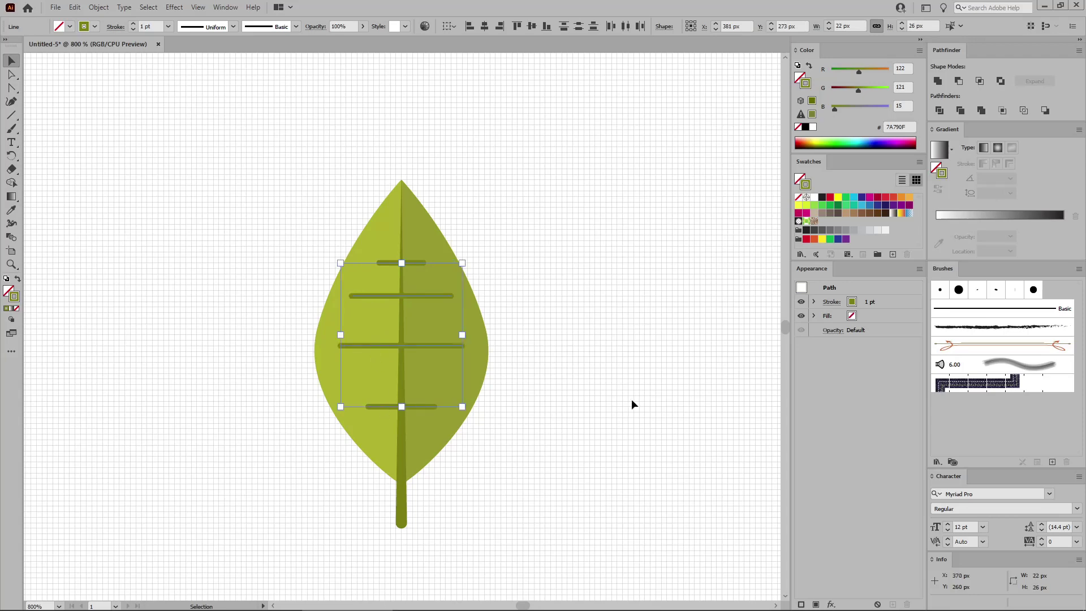
click(831, 301)
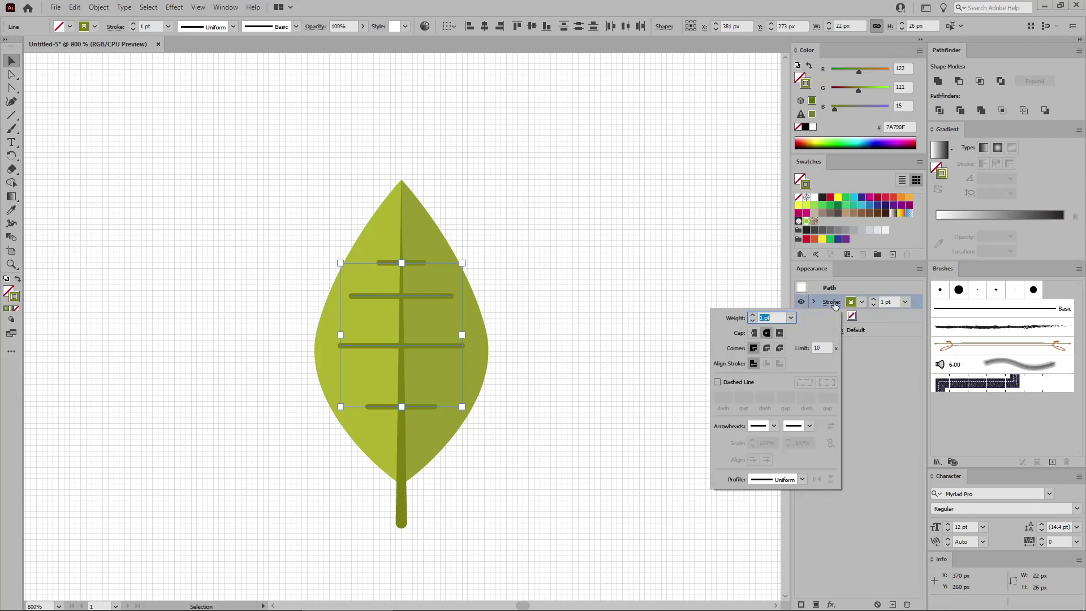
click(802, 479)
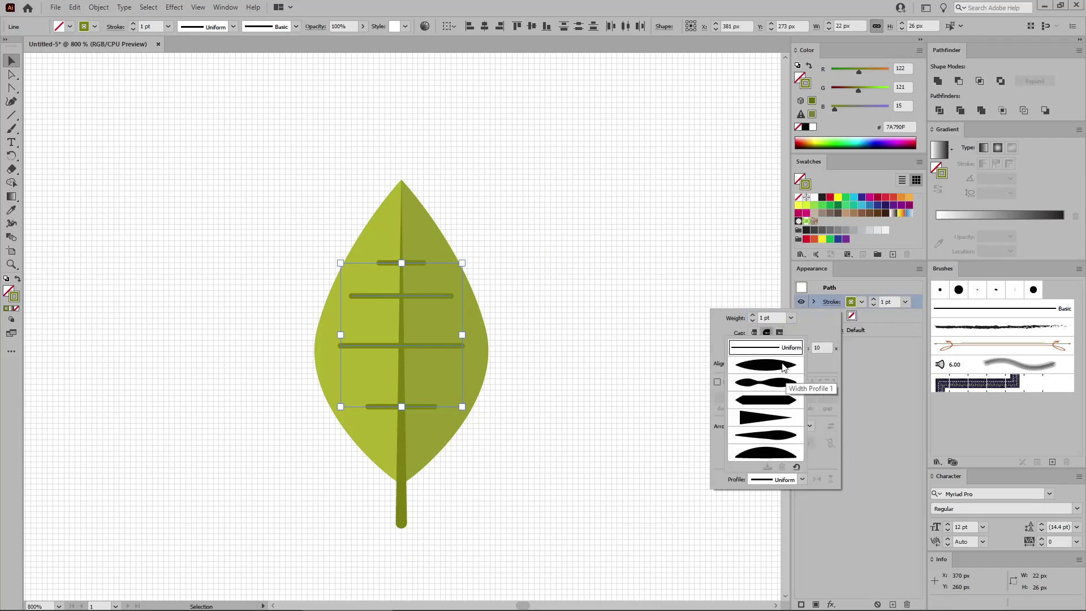
click(785, 366)
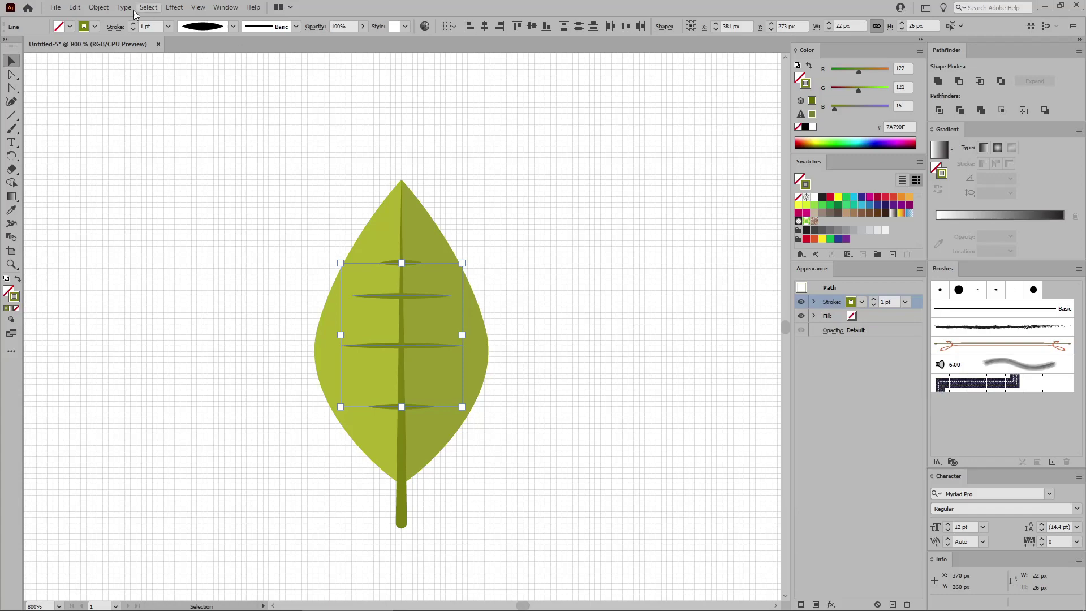
Add anchor points to the middle of the four vein lines and deselect them
click(99, 7)
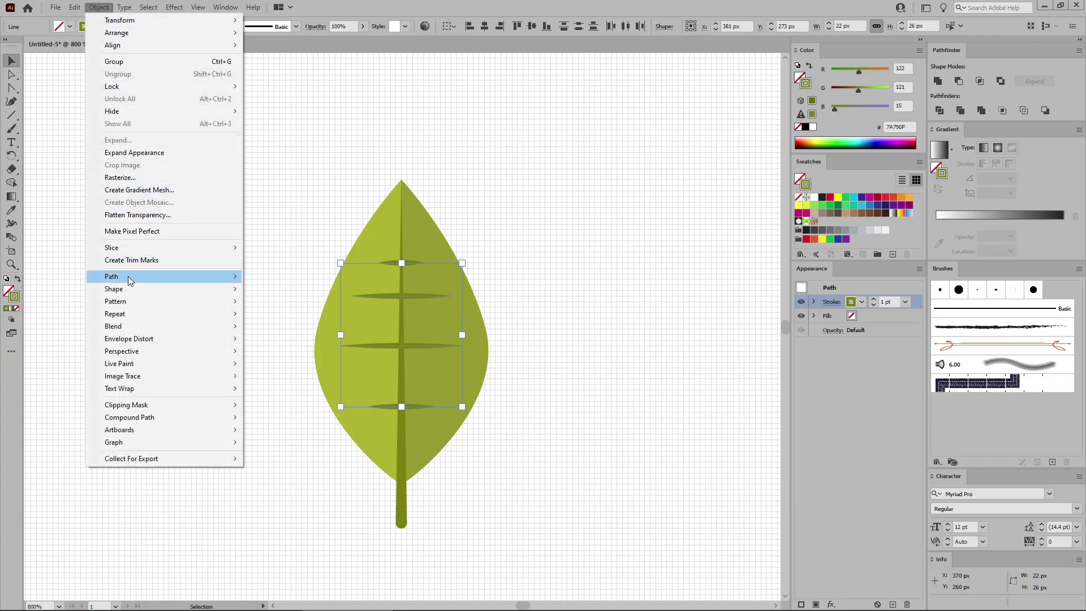
mouse_move(128, 276)
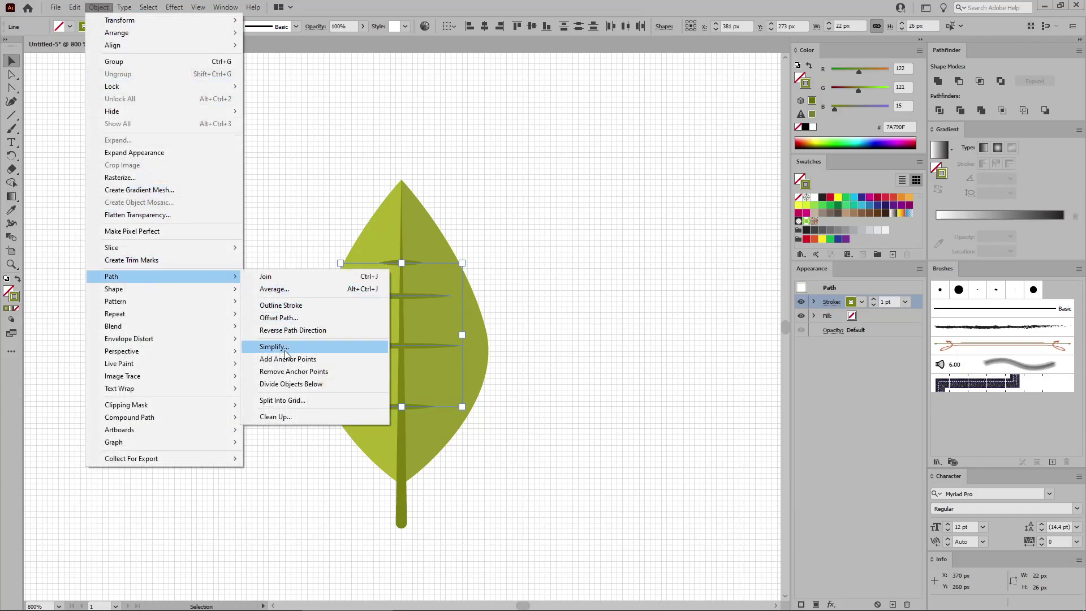
click(296, 357)
click(548, 275)
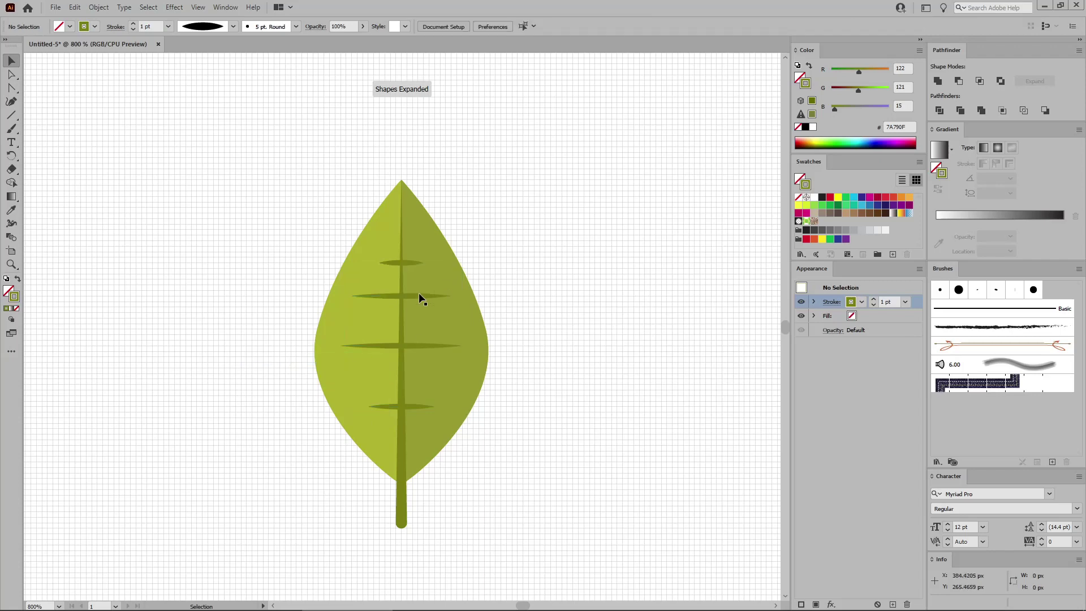
Bend the topmost vein into a V by moving its middle anchor point down about 4 px
click(412, 296)
key(a)
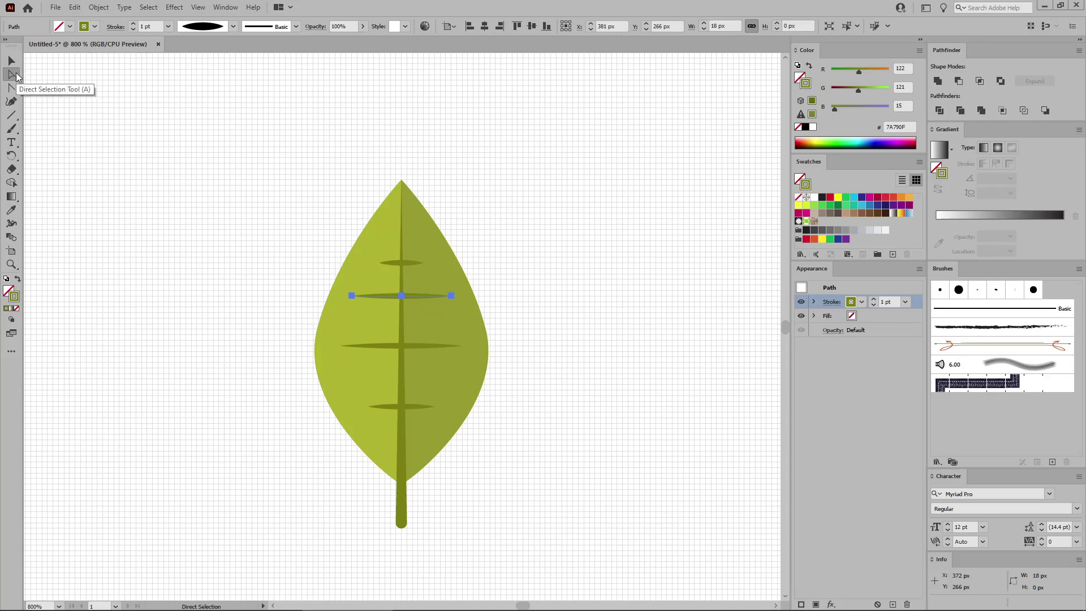
click(402, 264)
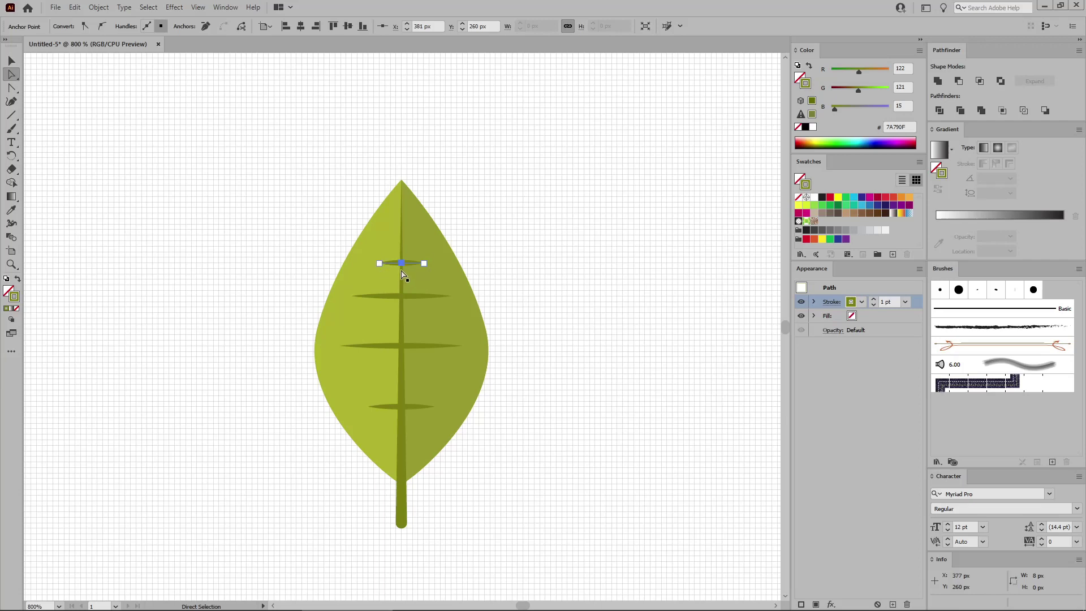
drag(401, 264, 401, 284)
drag(402, 284, 402, 297)
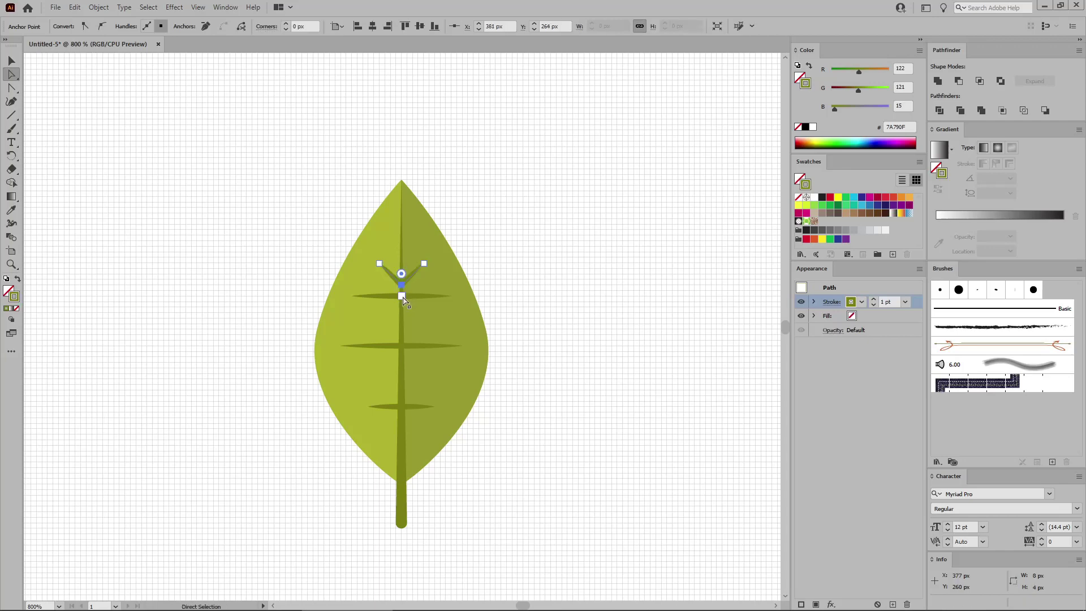
Move the middle anchor points of the second and third veins down about 7 px and the lowest vein's about 5 px
click(402, 298)
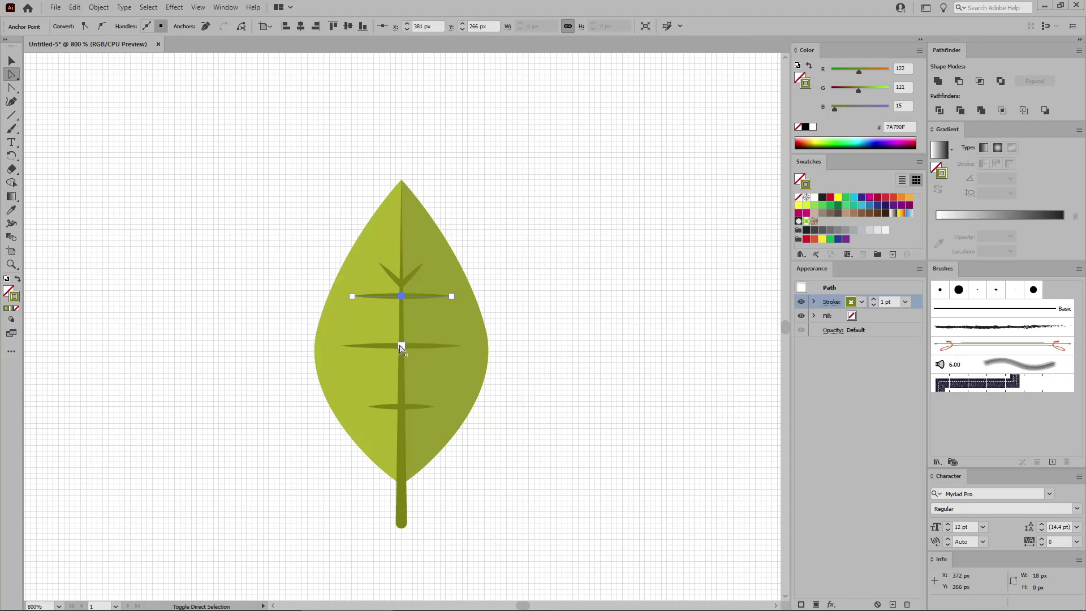
shift+click(402, 346)
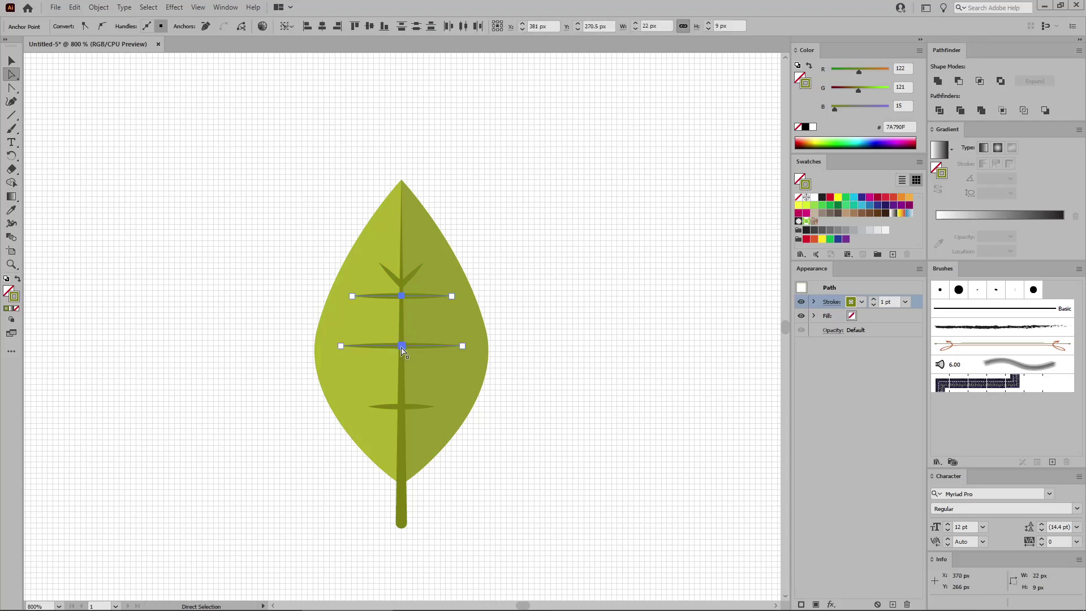
drag(401, 348, 402, 381)
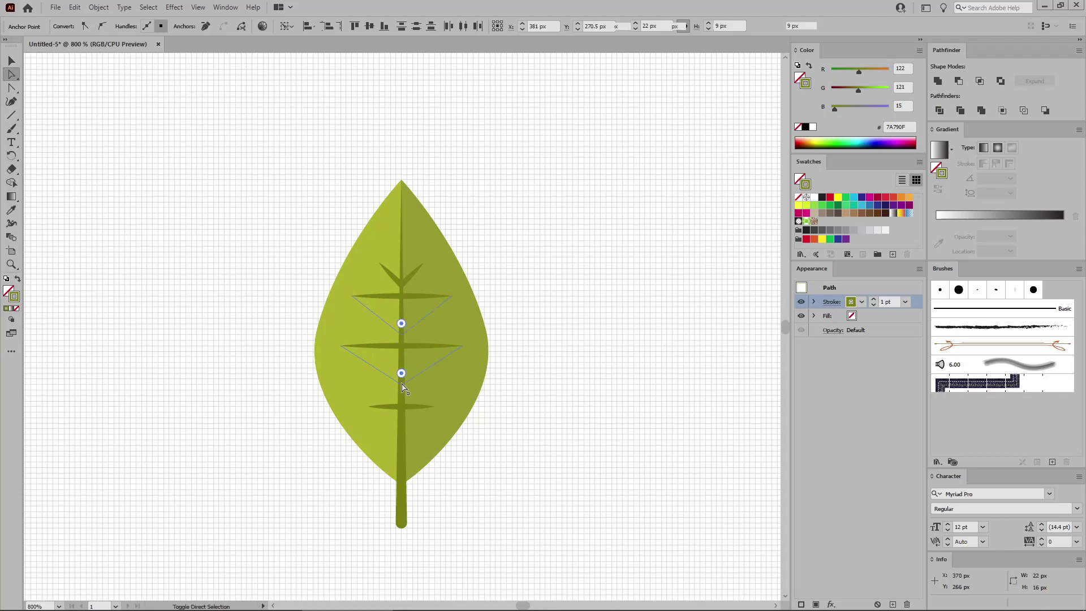
click(403, 408)
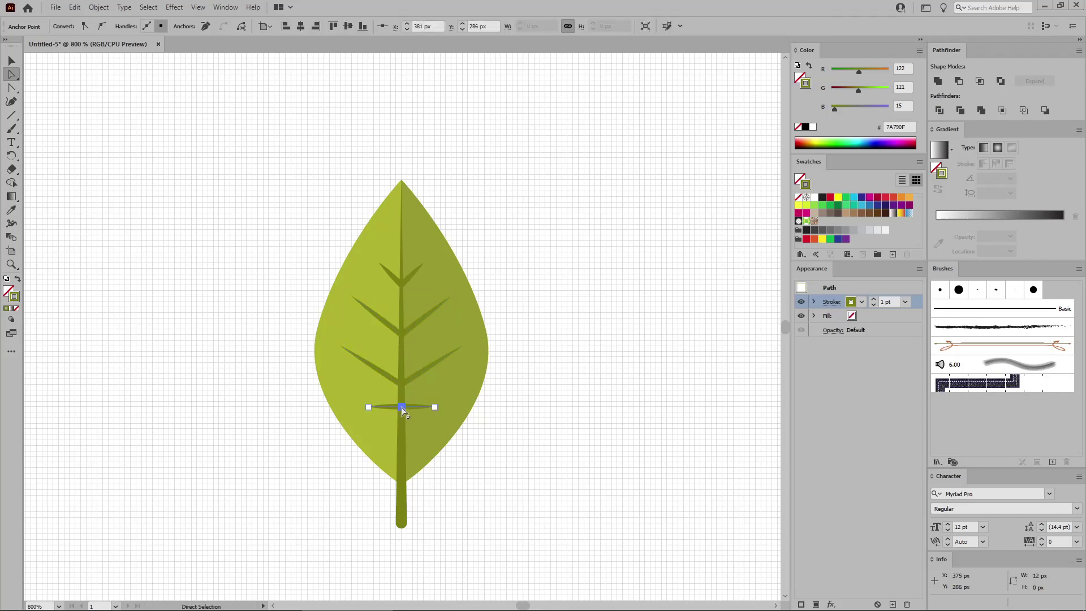
drag(403, 411, 400, 433)
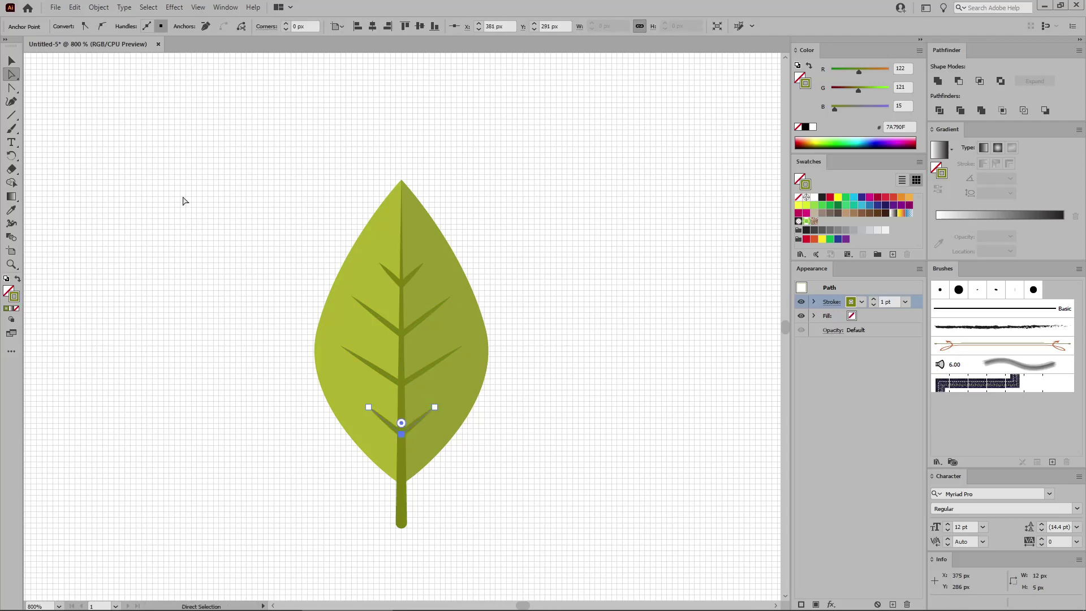
Select all four V-shaped veins and apply a horizontal Arc warp with a 10% bend
click(12, 60)
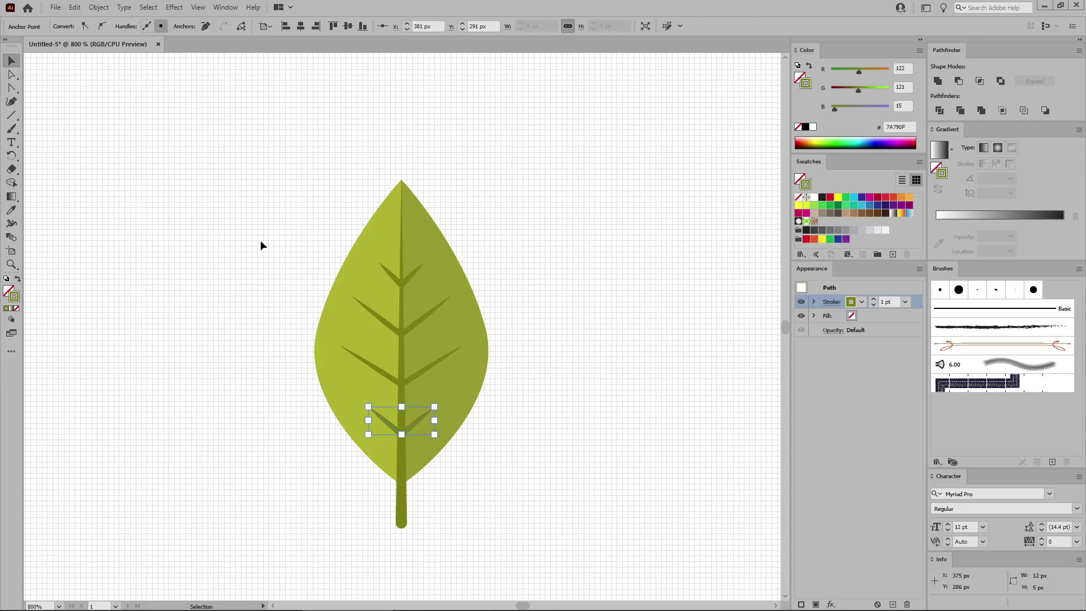
shift+click(423, 369)
shift+click(418, 320)
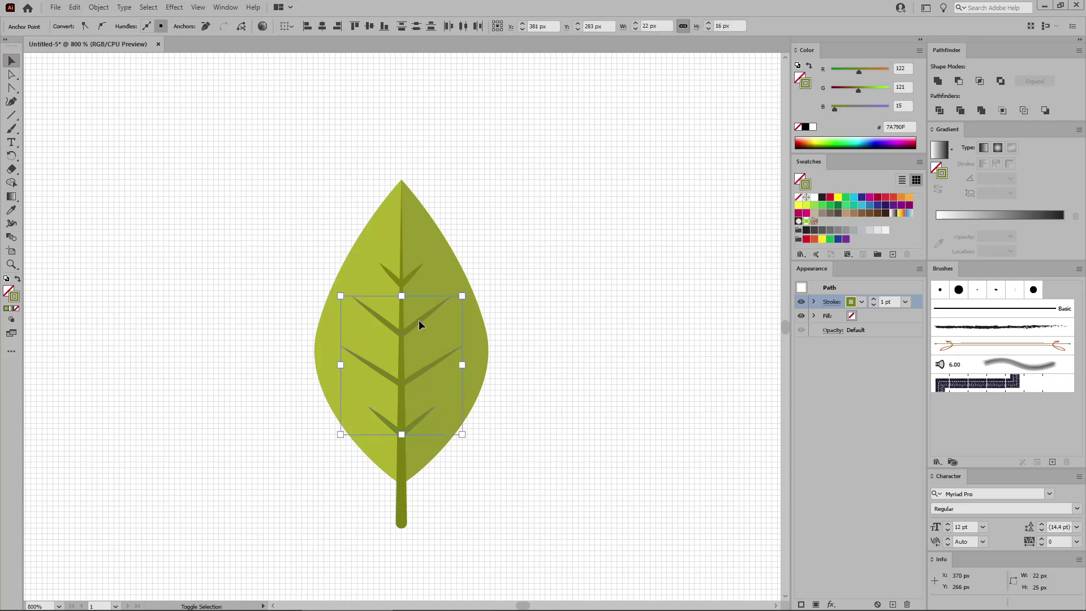
shift+click(413, 270)
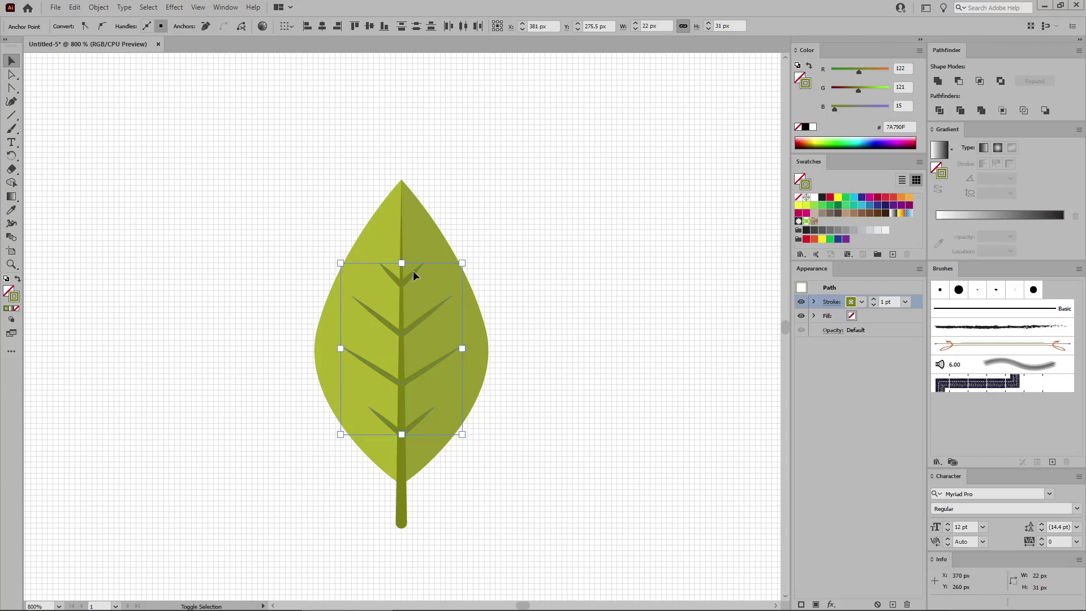
click(174, 6)
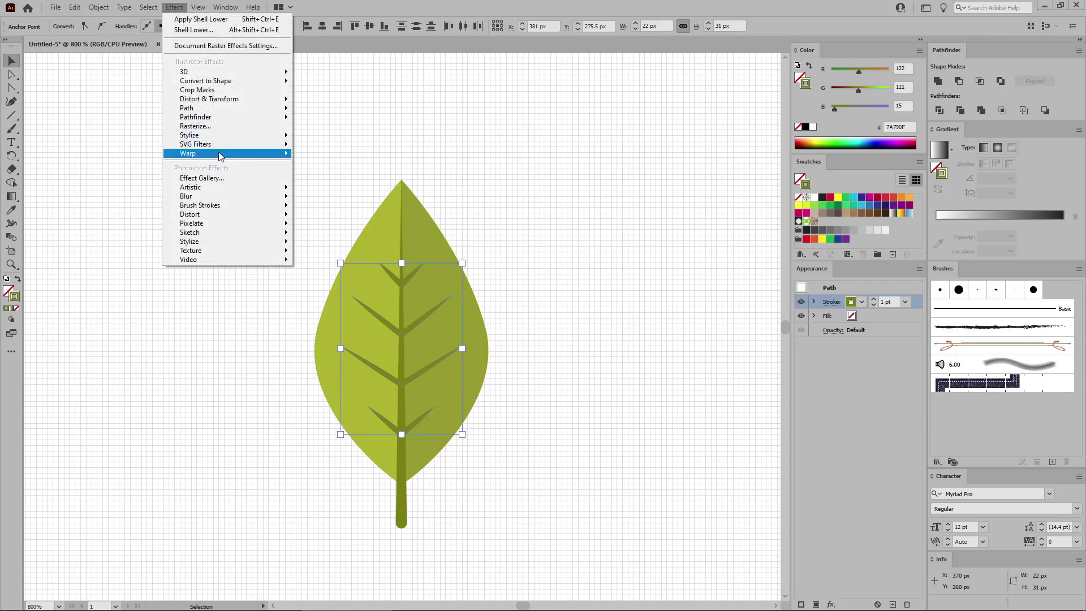
mouse_move(221, 153)
click(315, 155)
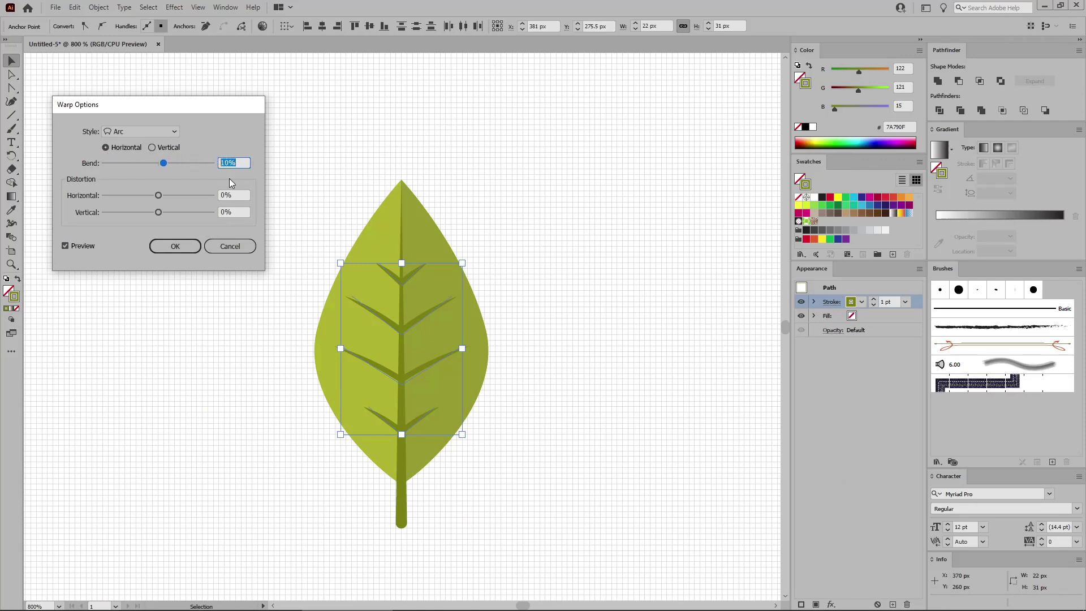
click(185, 249)
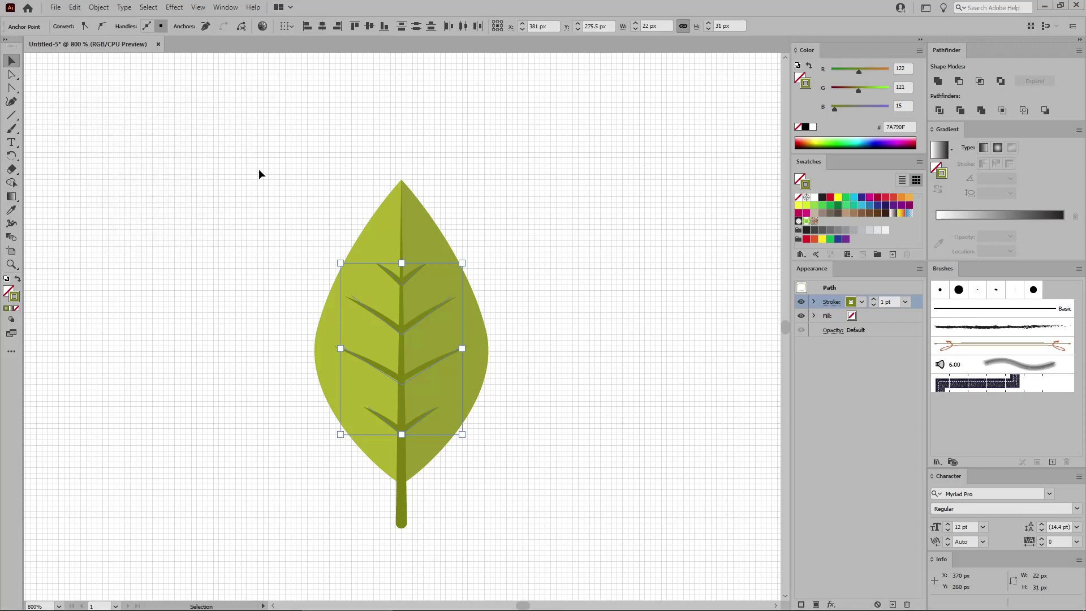
Group the whole green leaf and apply a vertical Flag warp with a 5% bend to it
drag(259, 170, 518, 554)
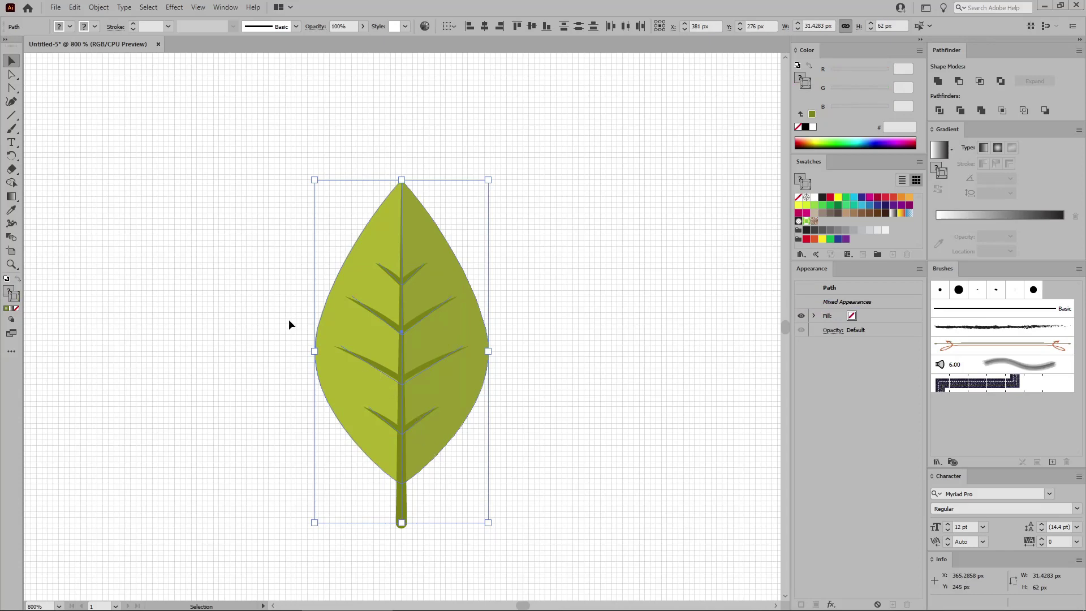
key(ctrl+g)
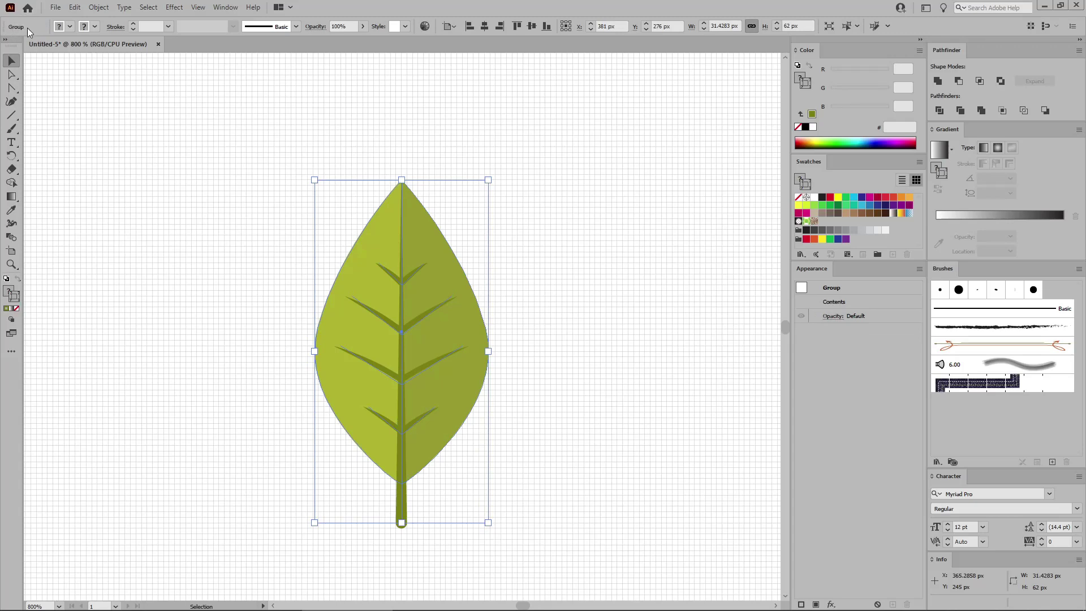
click(174, 8)
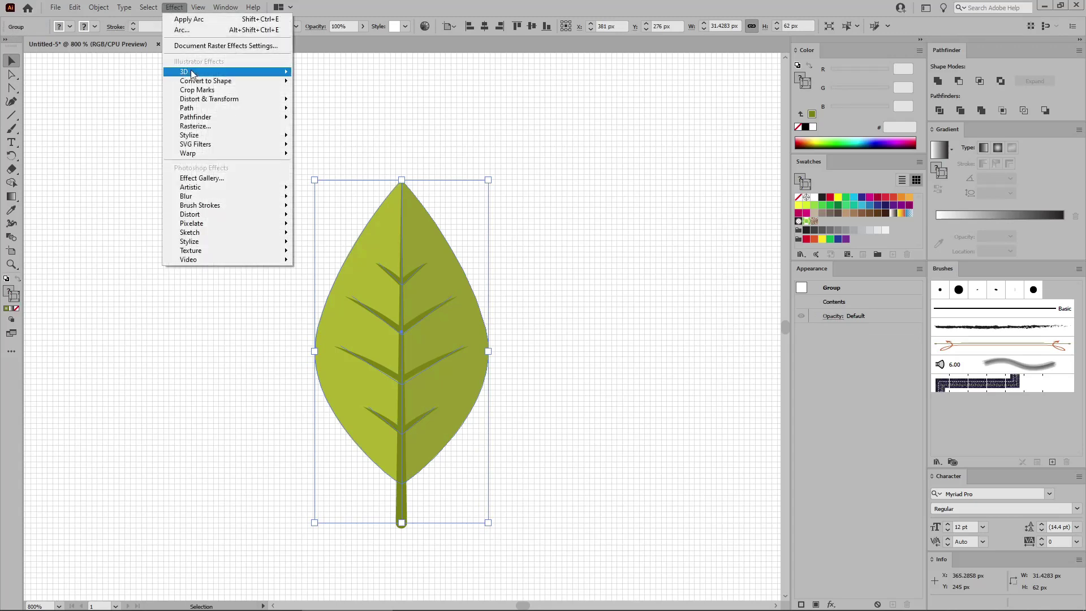
mouse_move(202, 157)
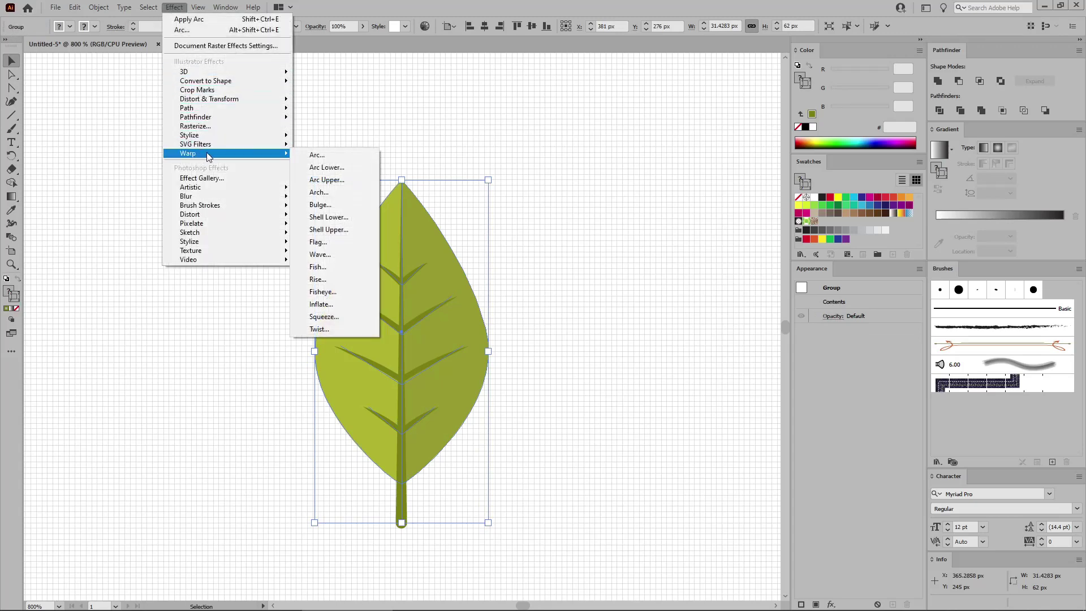
click(325, 240)
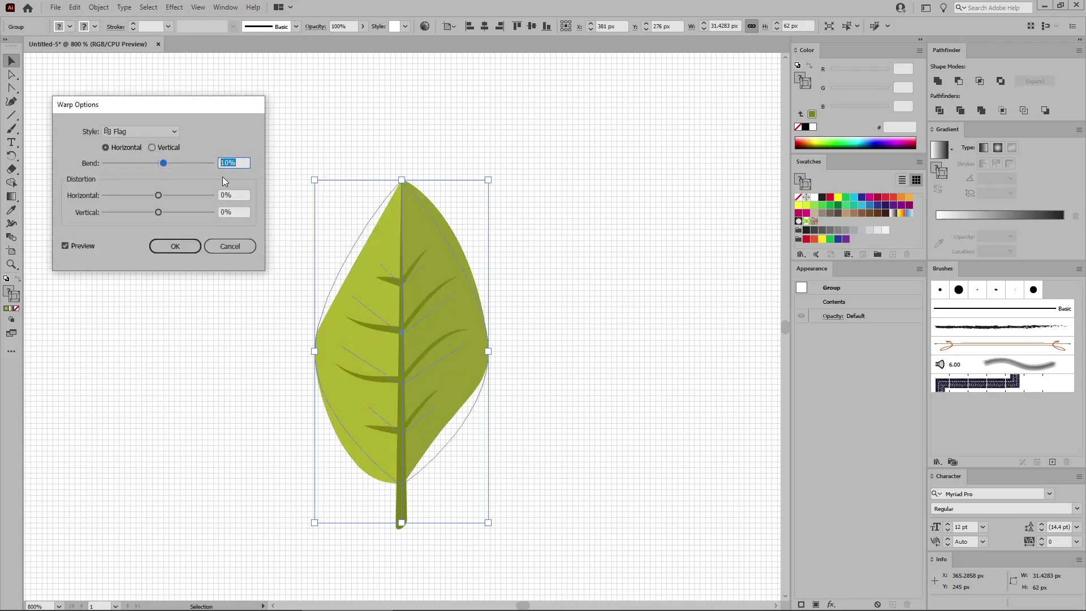
click(152, 147)
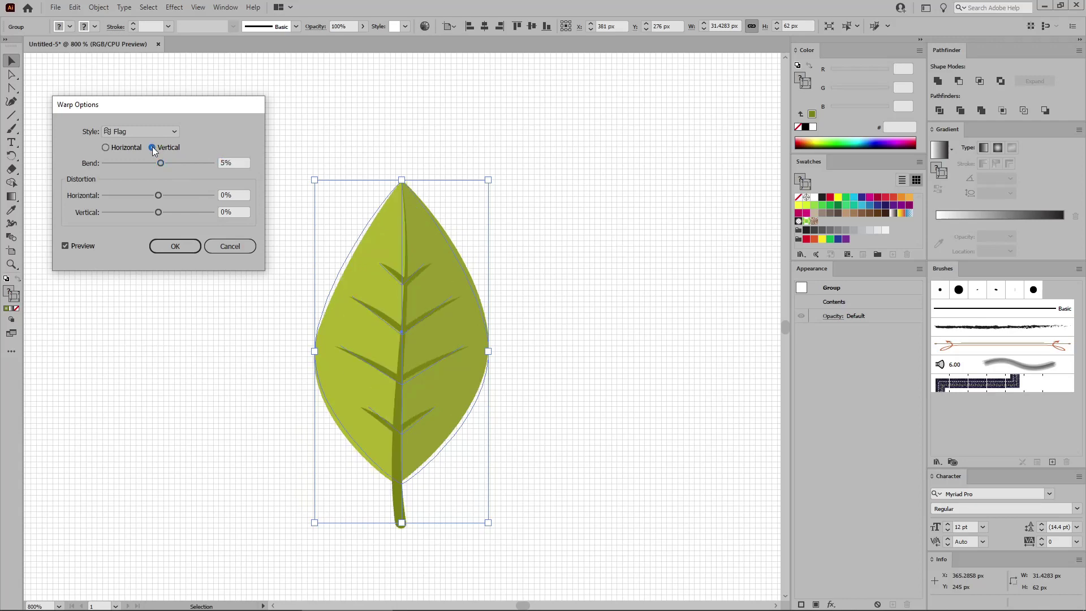
click(173, 247)
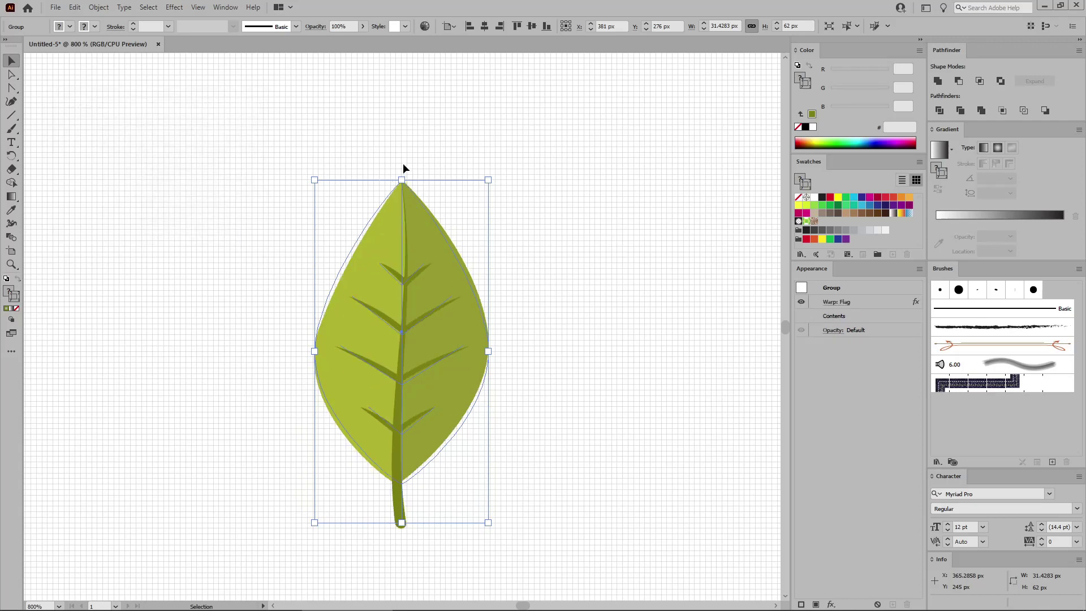
click(402, 168)
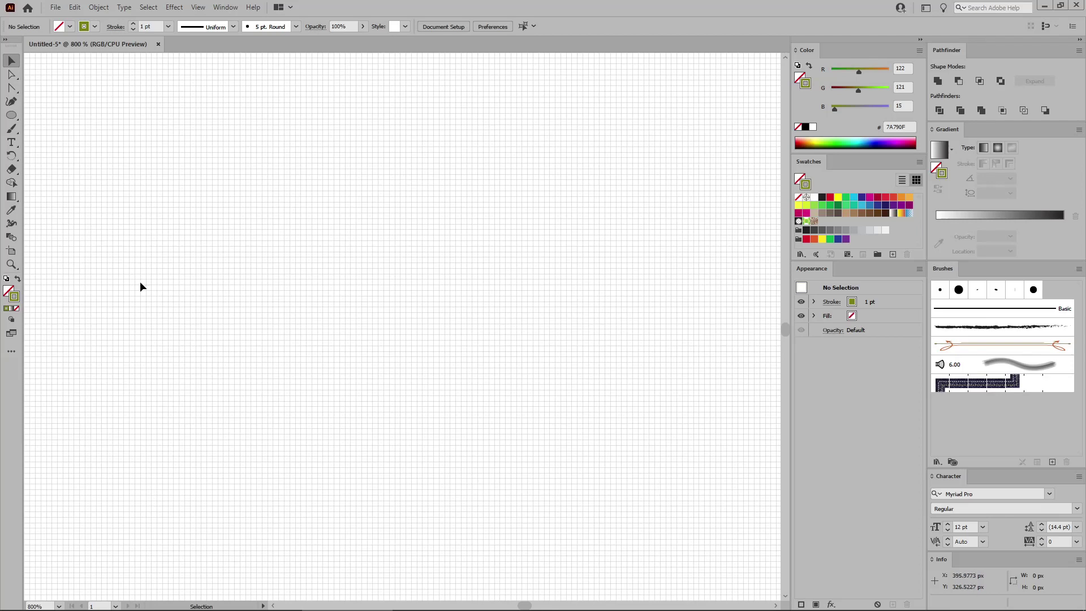
Swap fill and stroke, leaving no stroke, and set the fill colour to orange RGB 239, 128, 32
key(shift+x)
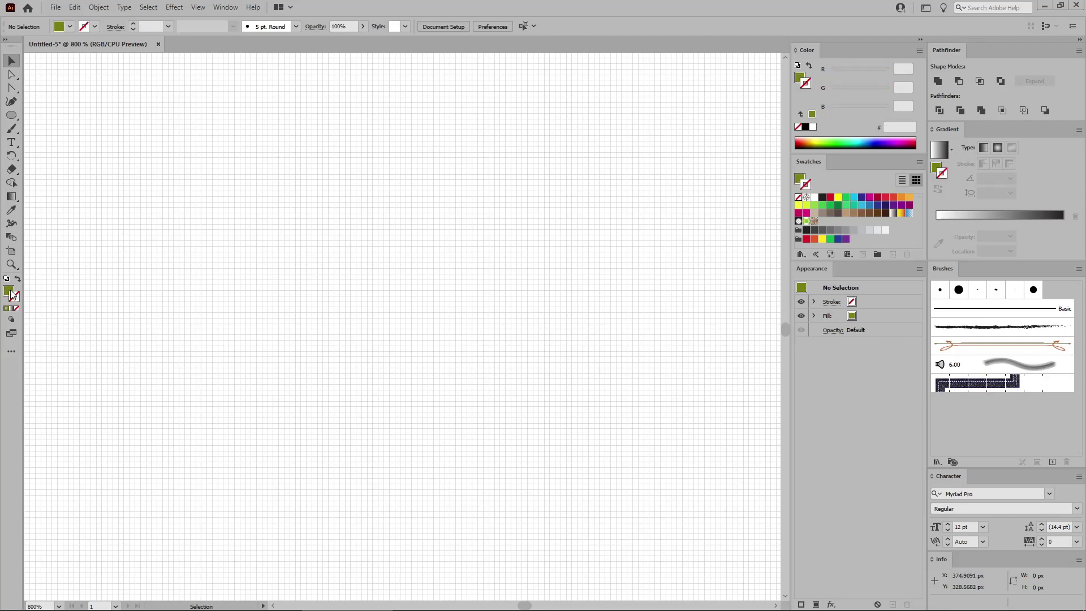
double_click(9, 292)
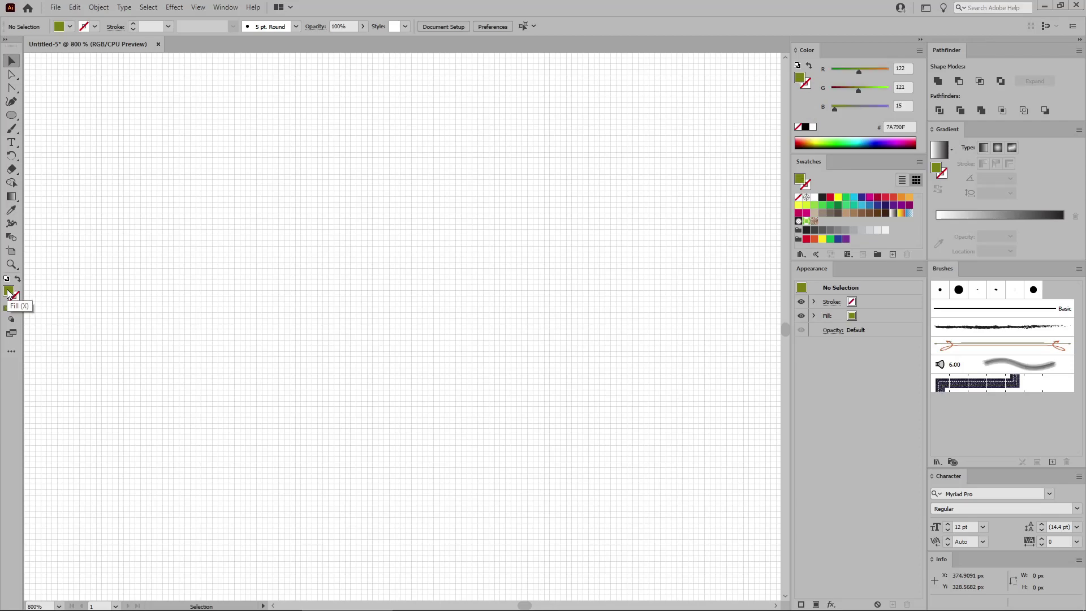
click(332, 398)
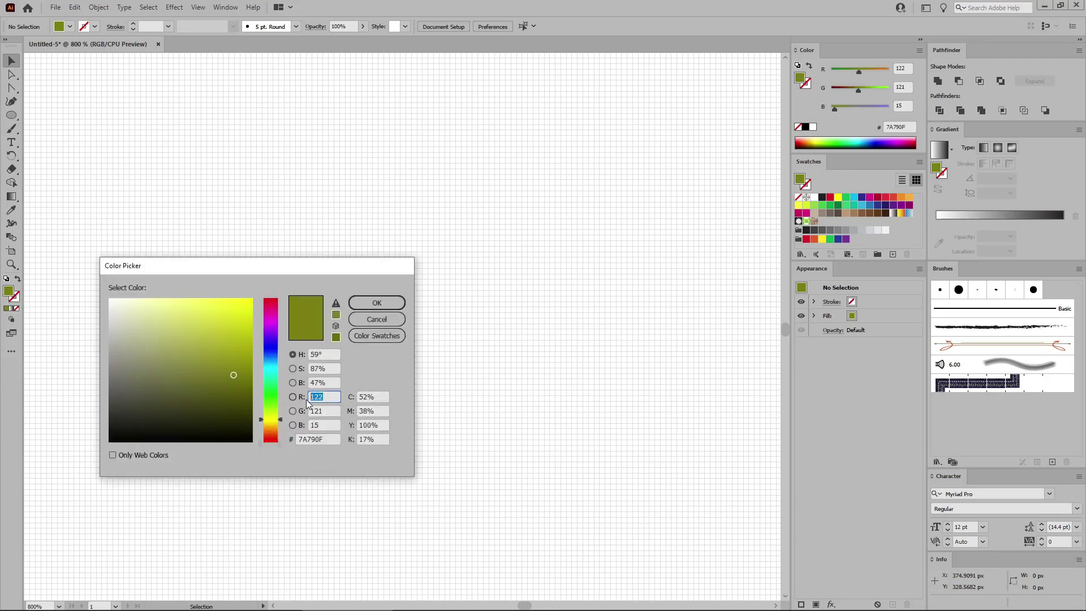
text(239)
key(Tab)
text(12)
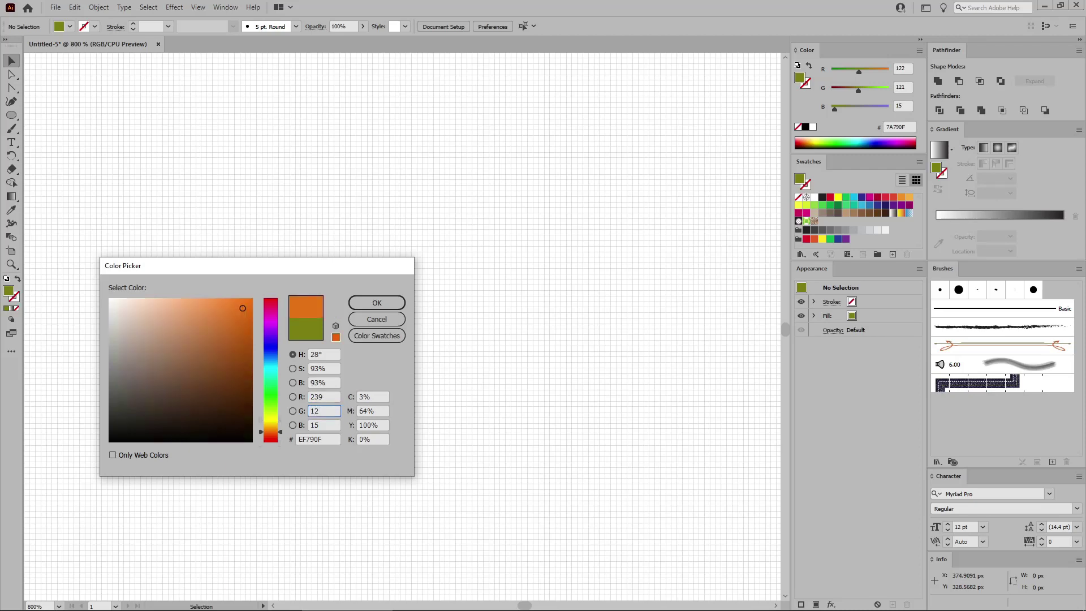
text(8)
key(Tab)
text(32)
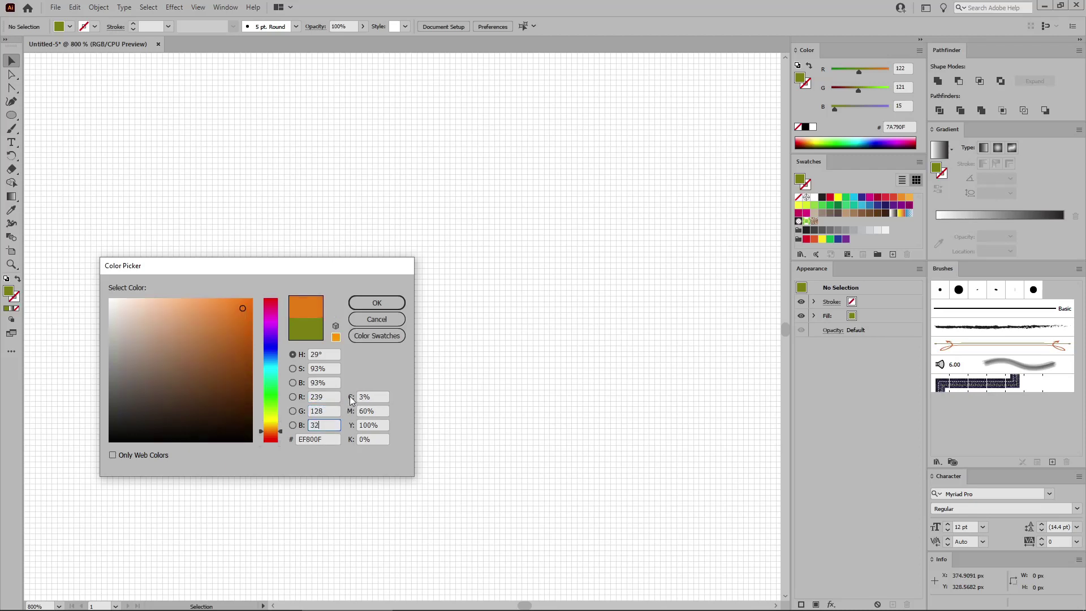
click(364, 304)
Draw an orange ellipse 44 px wide and 58 px high in the empty area of the artboard
click(11, 115)
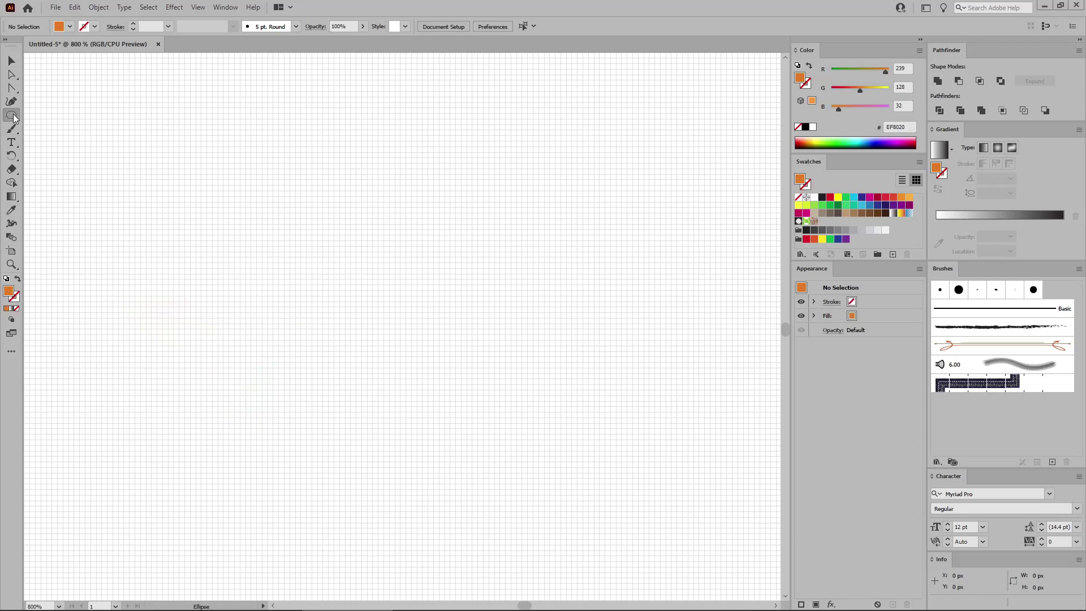
click(316, 210)
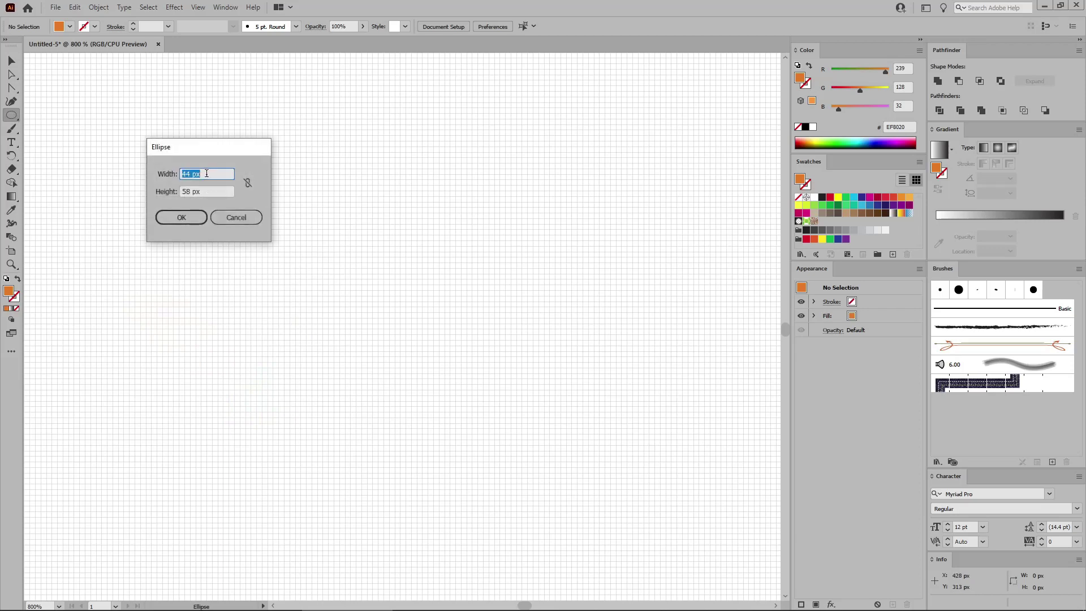
click(199, 191)
click(181, 217)
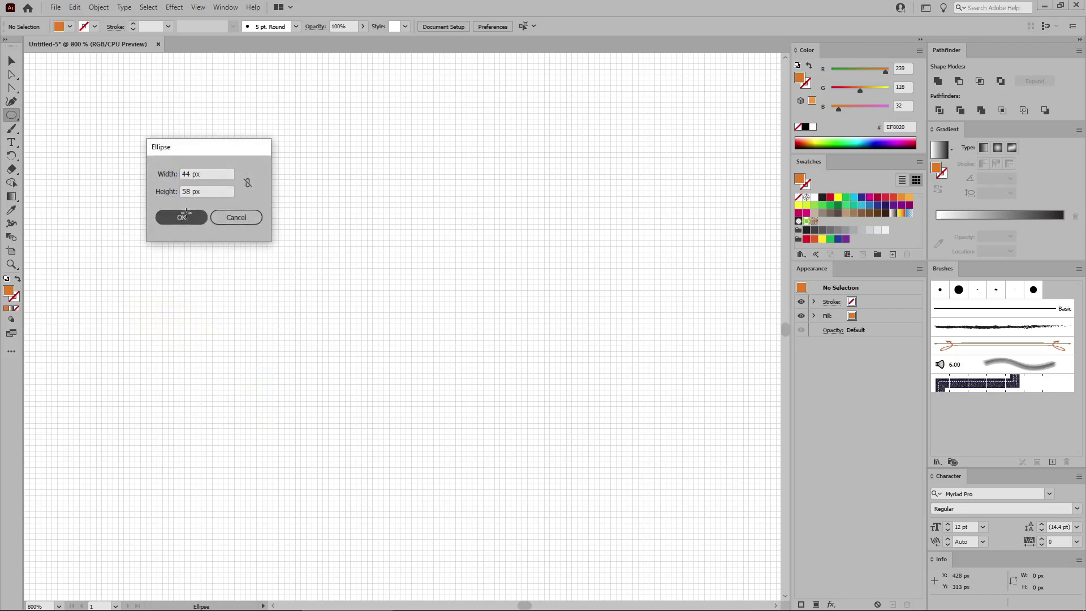
key(v)
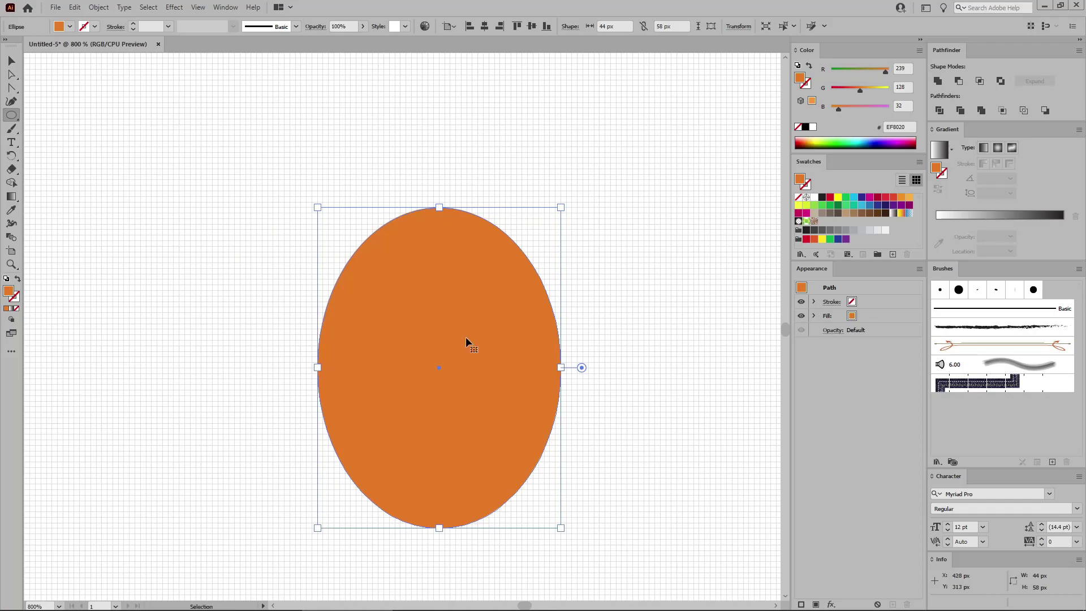
key(ctrl+equal)
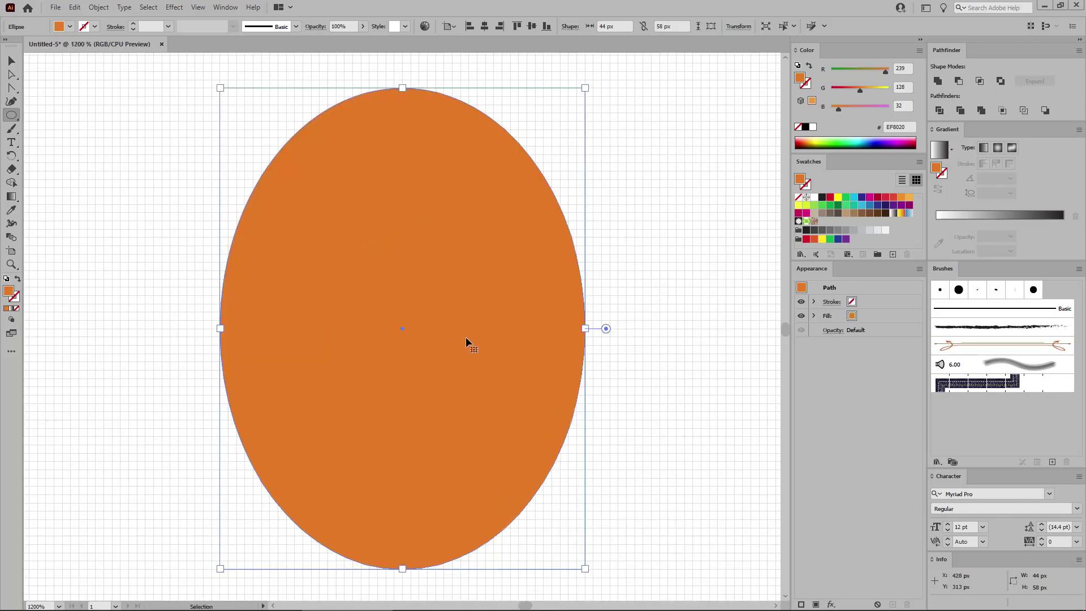
key(ctrl+minus)
key(l)
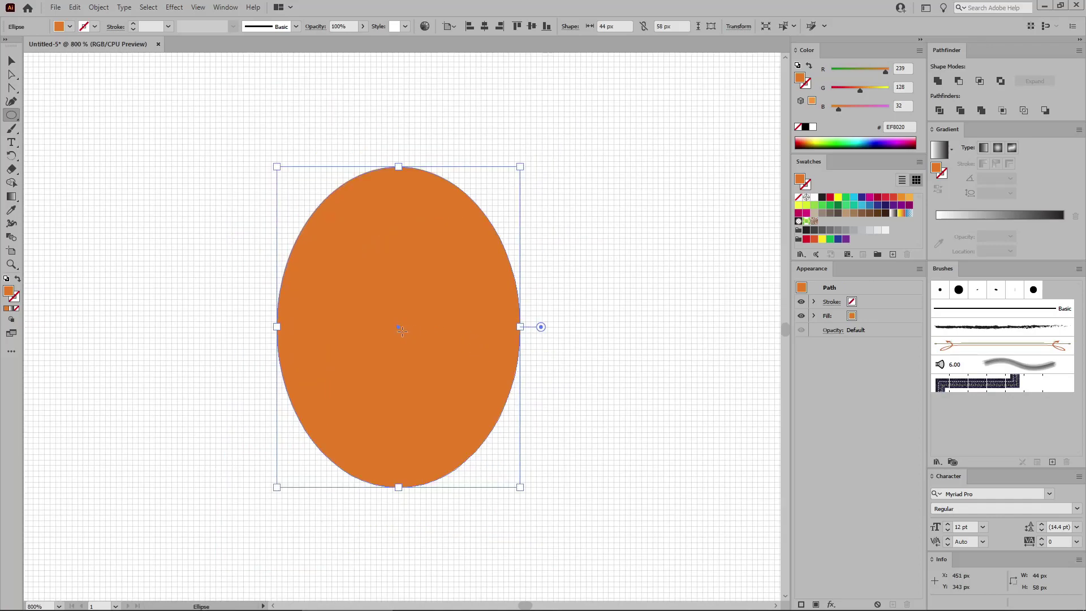
Convert the ellipse's top anchor to a sharp corner and narrow its bottom tip with short horizontal handles on the bottom anchor
click(12, 88)
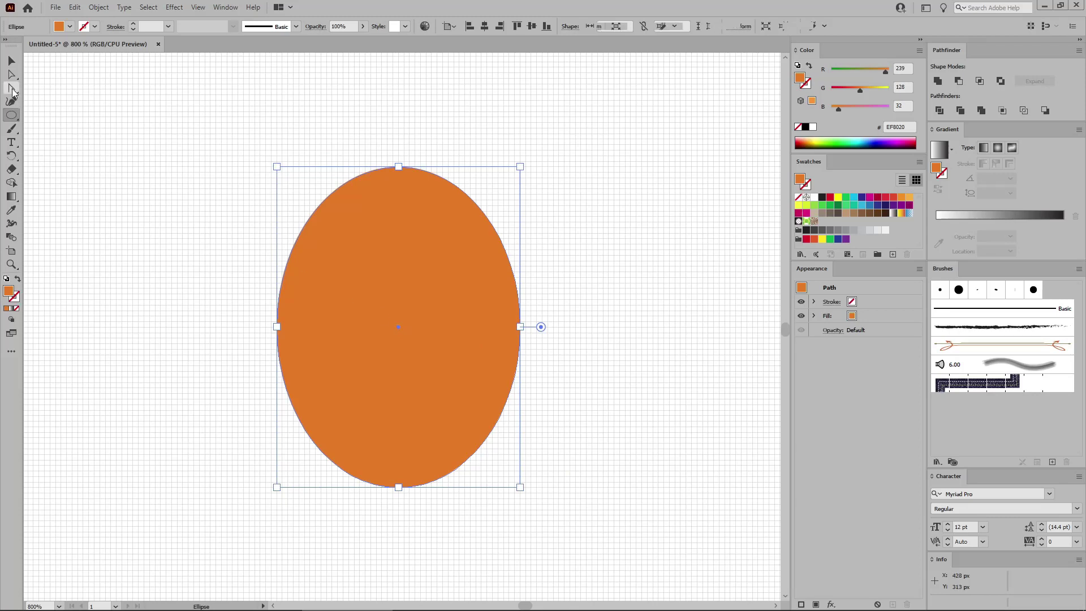
click(398, 167)
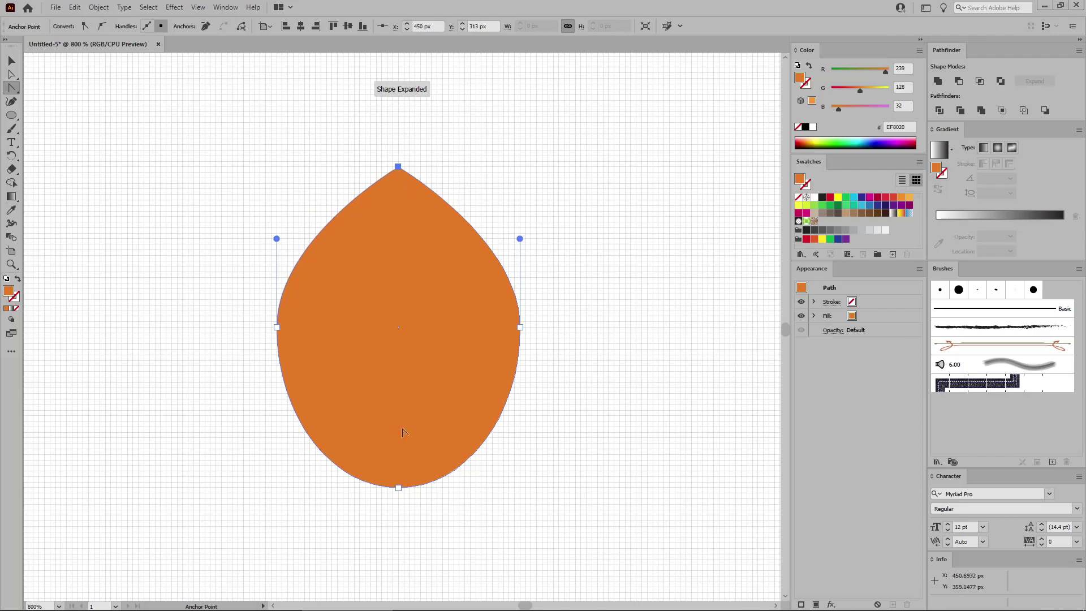
click(398, 486)
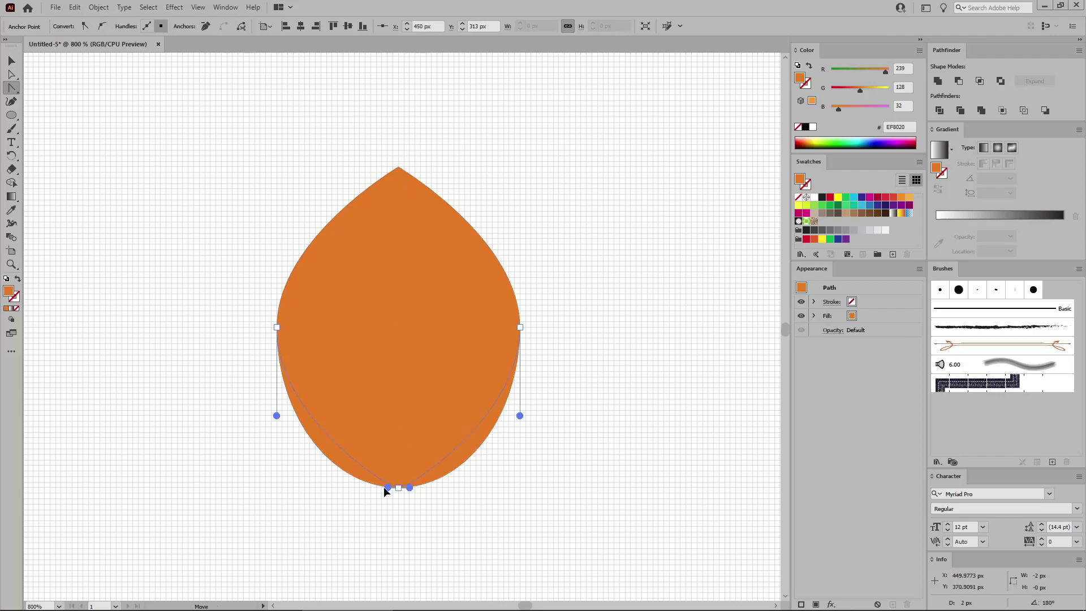
drag(383, 487, 369, 485)
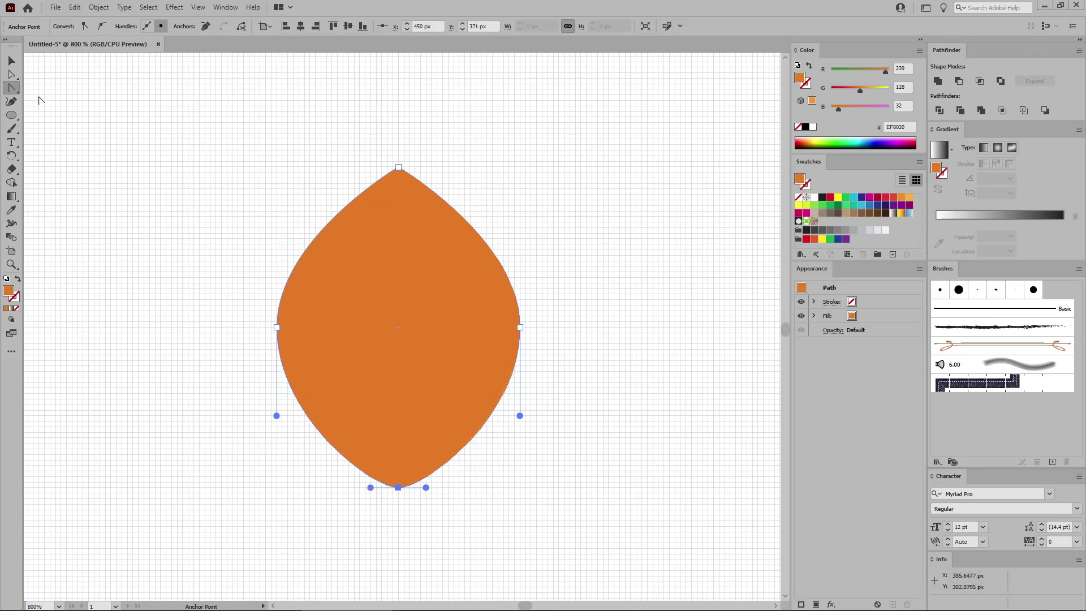
click(11, 60)
click(181, 132)
click(385, 286)
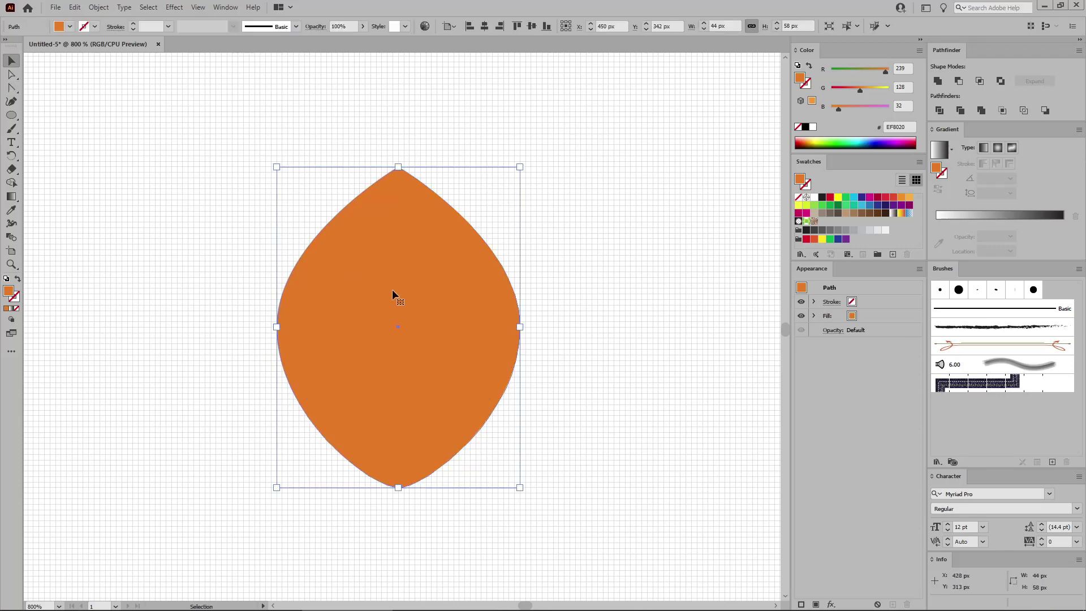
key(a)
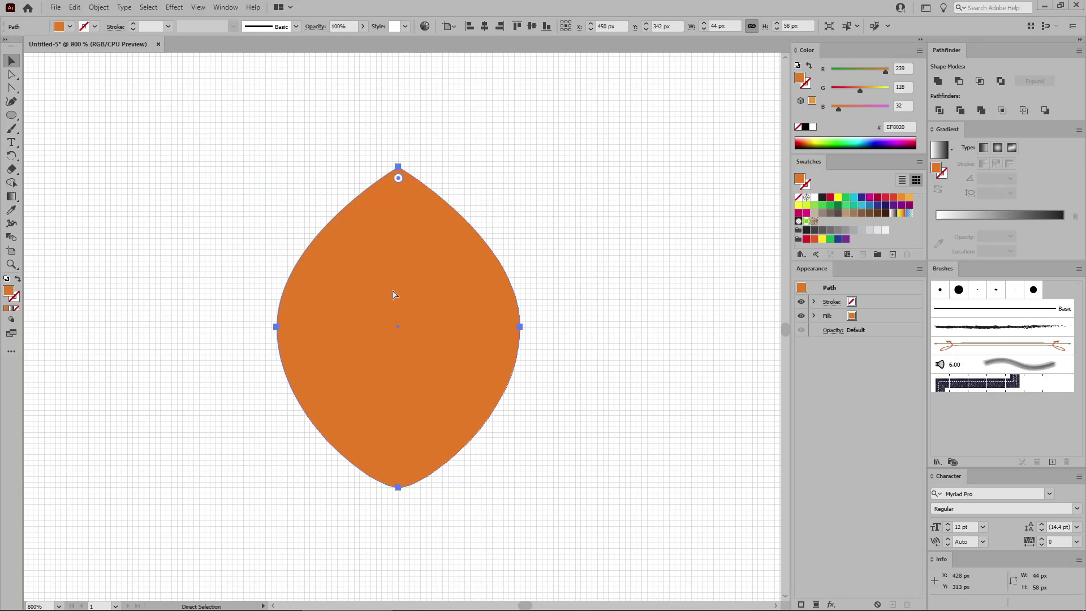
key(v)
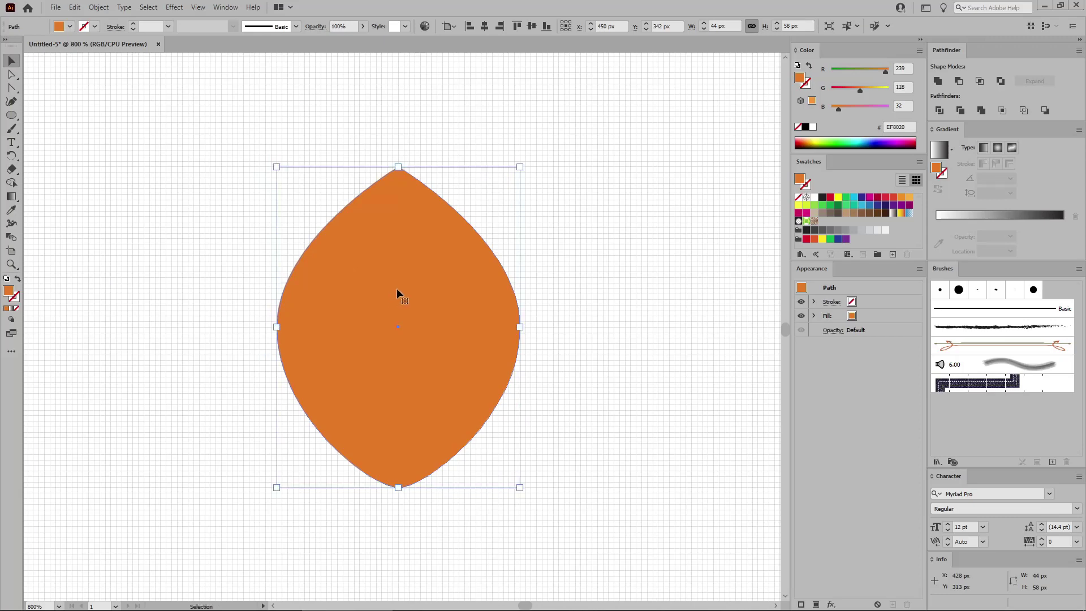
click(202, 196)
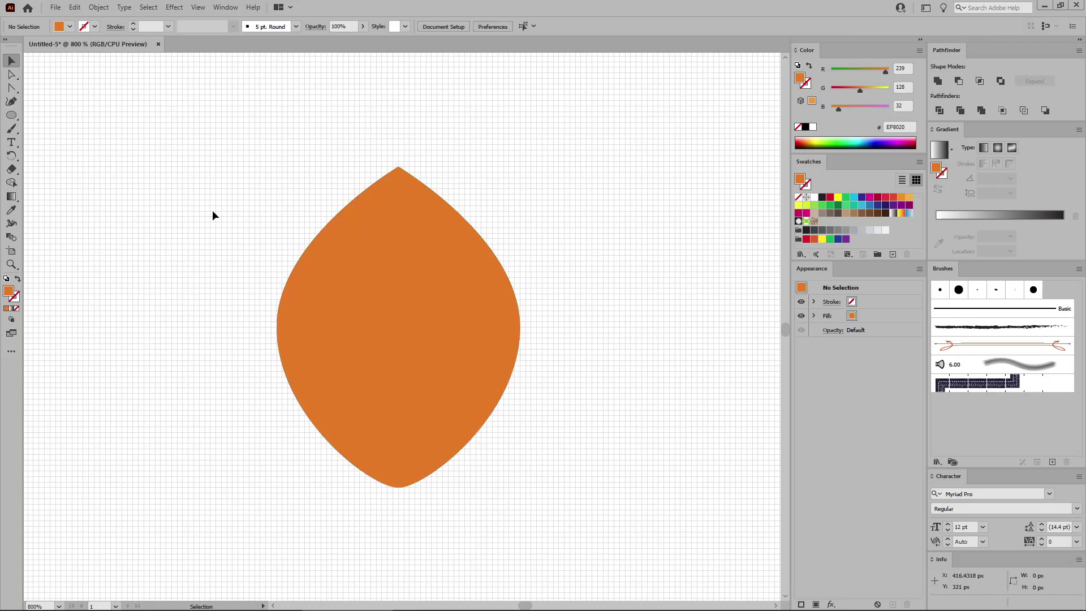
Set the fill colour for new shapes to dark orange RGB 209, 88, 24
double_click(12, 293)
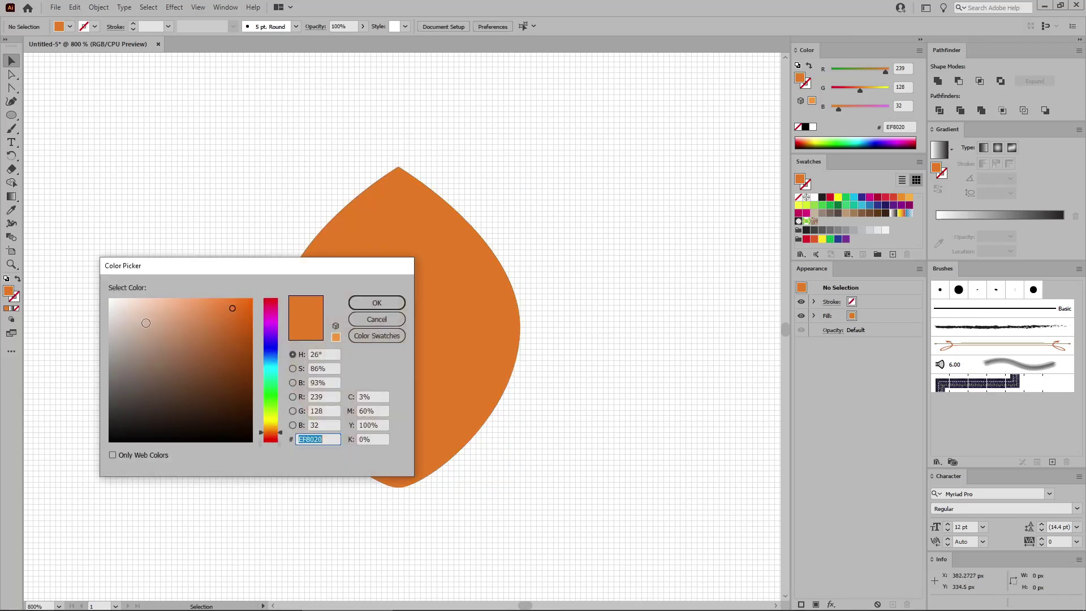
click(331, 397)
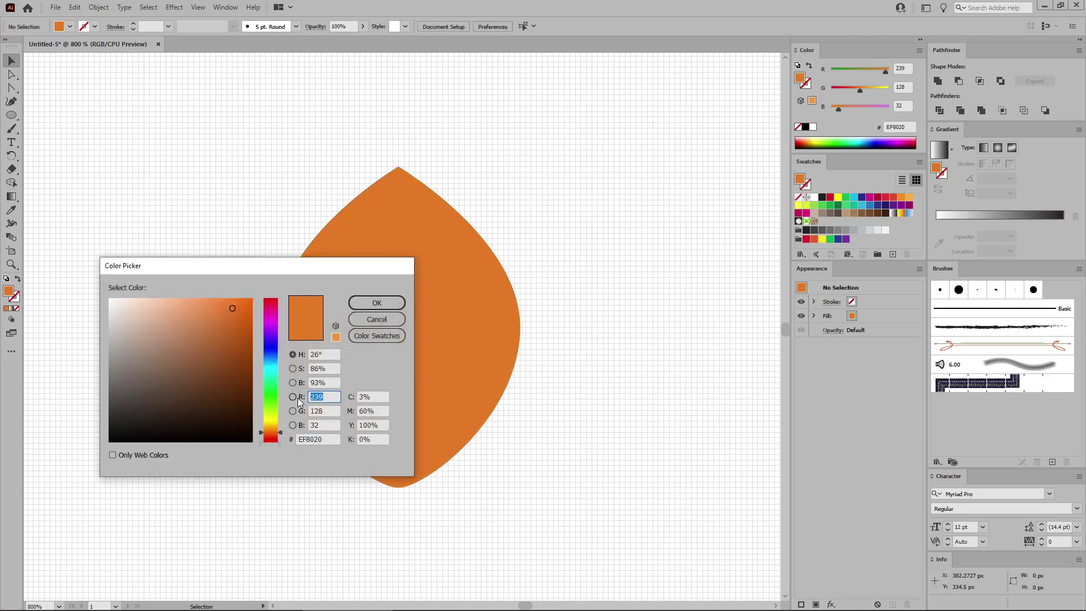
text(209)
key(Tab)
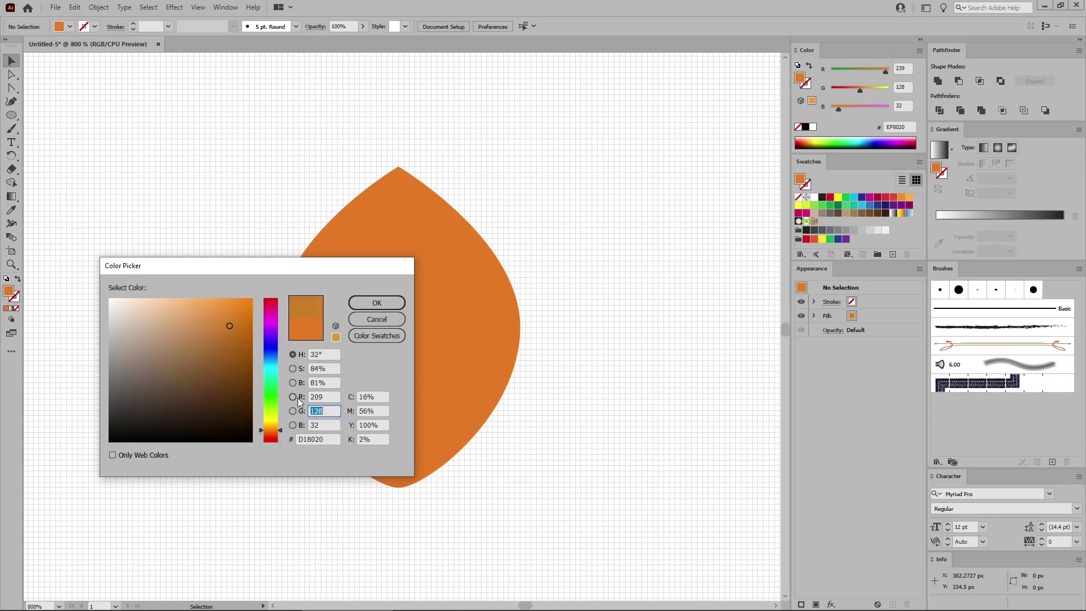
text(88)
key(Tab)
text(24)
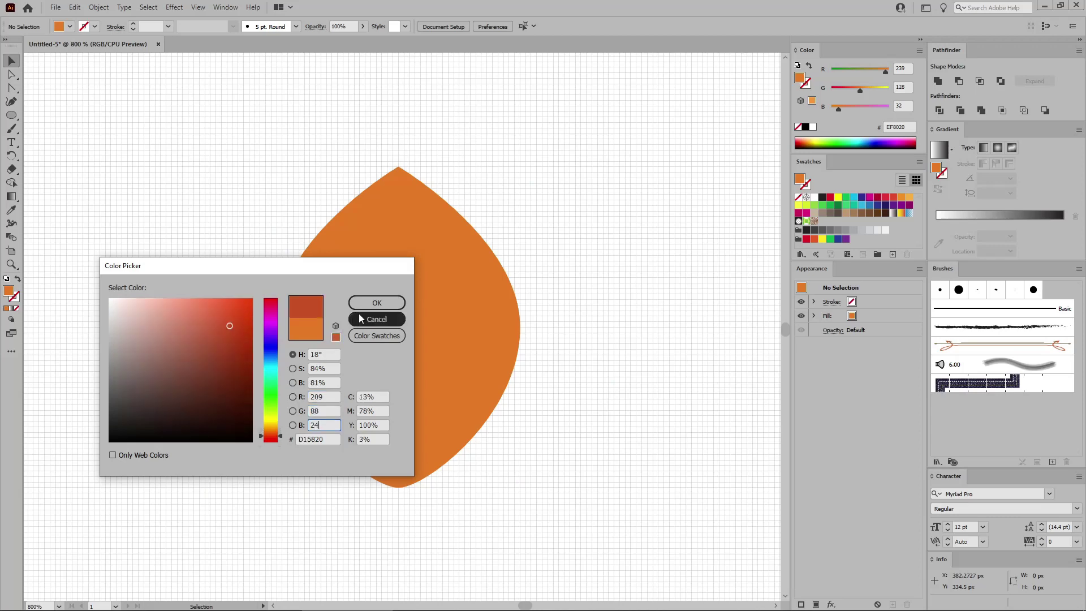
click(365, 307)
Draw a rectangle about 28 × 69 px over the leaf shape's right half and intersect it with a copy of the orange shape
click(11, 115)
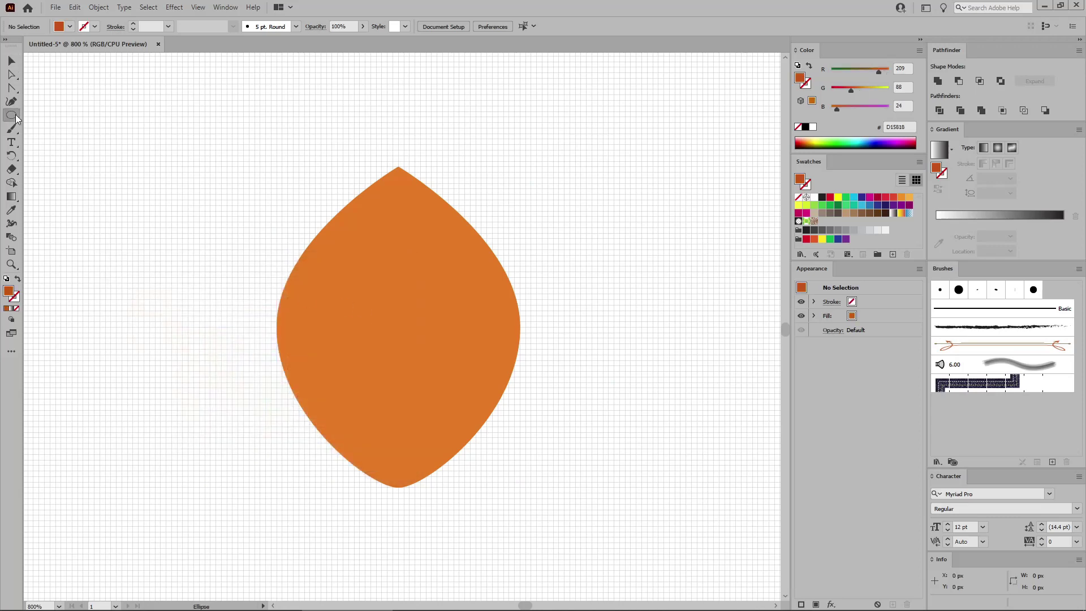
click(57, 117)
drag(398, 144, 553, 526)
click(20, 65)
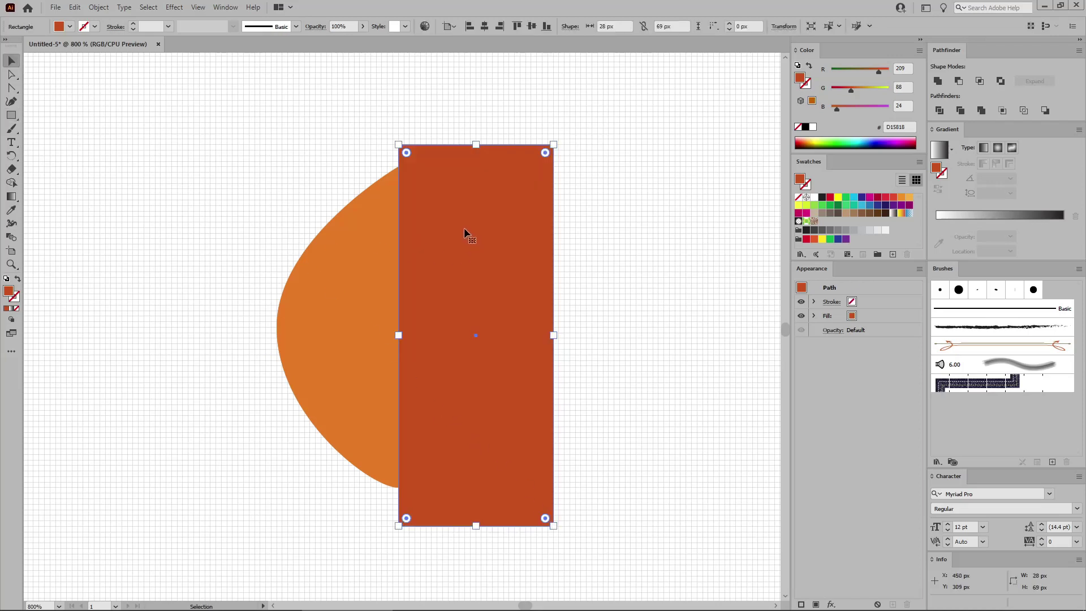
shift+click(351, 294)
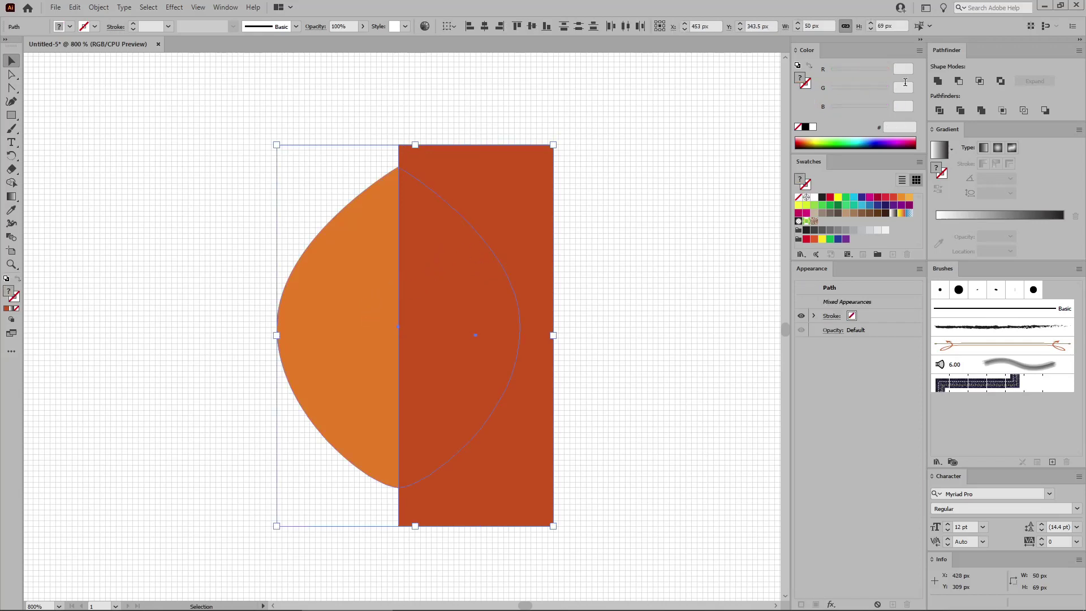
click(981, 82)
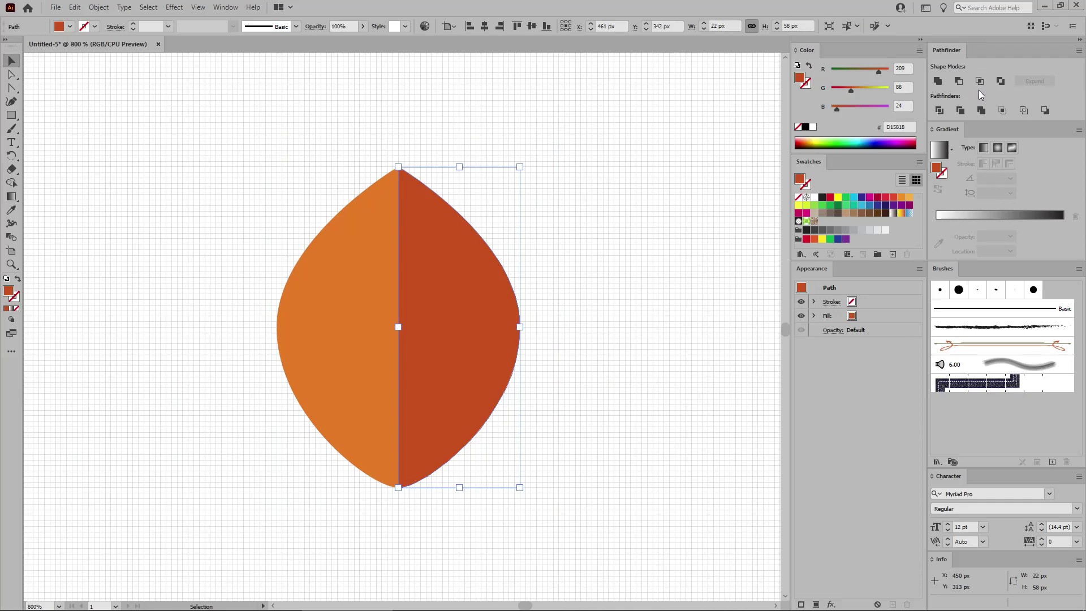
Deselect the leaf half and set new shapes to no fill with a stroke colour of RGB 181, 77, 23
click(612, 178)
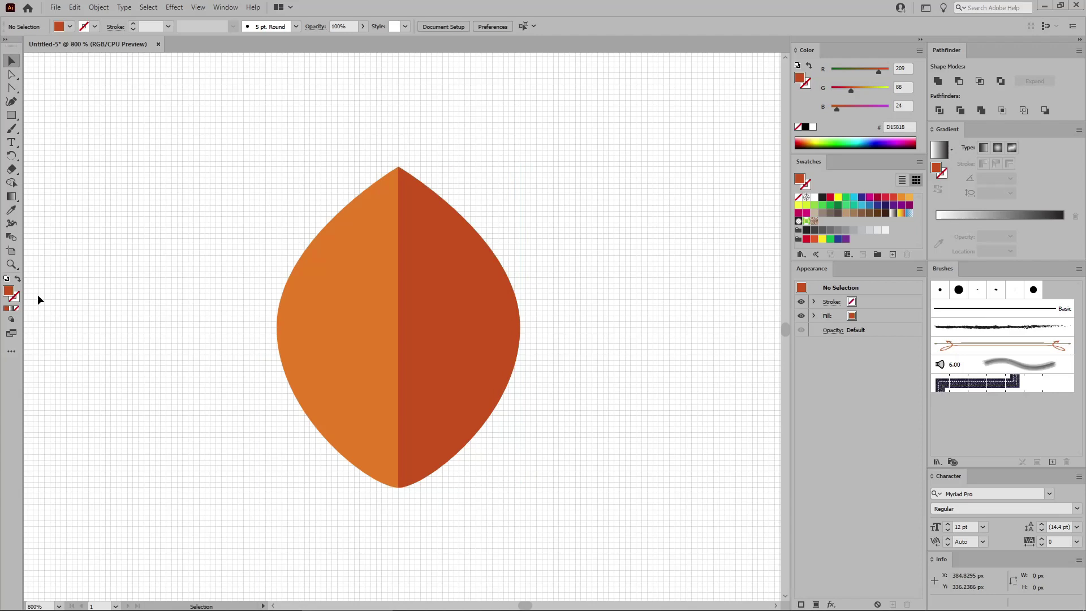
key(shift+x)
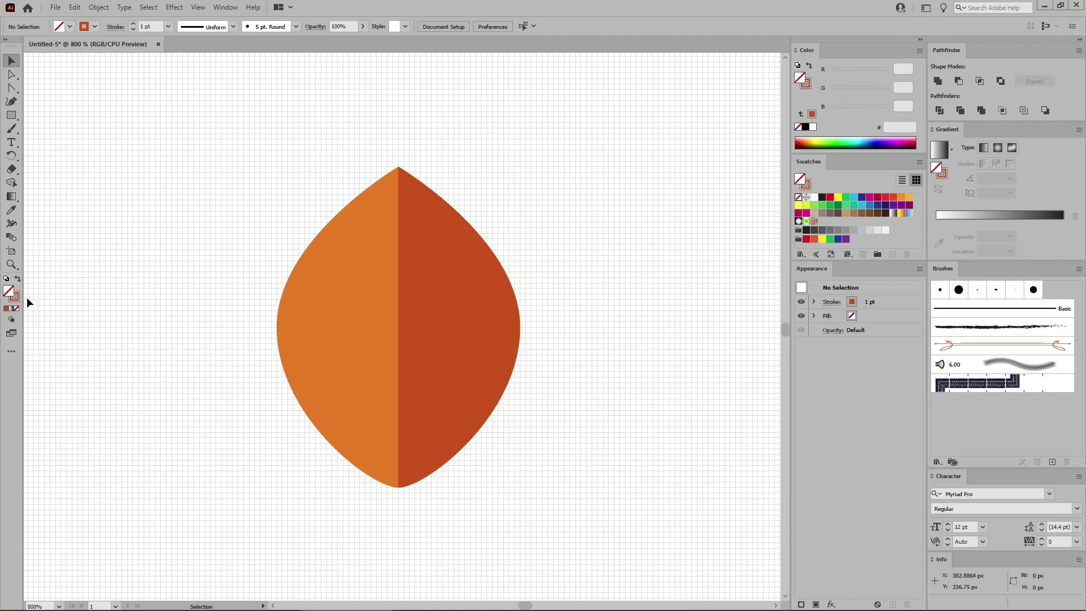
double_click(14, 296)
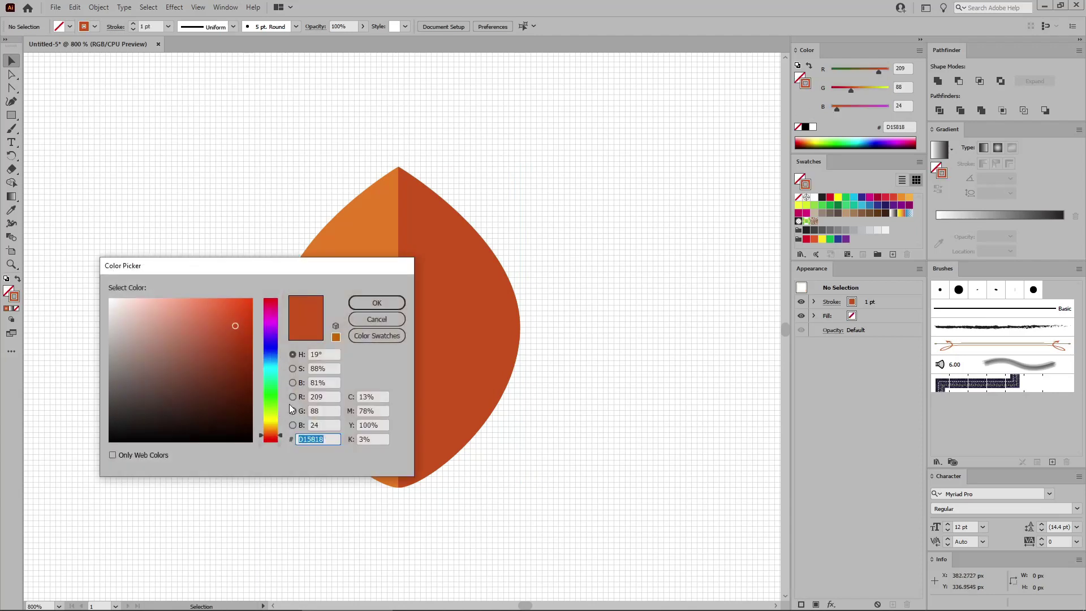
click(317, 396)
text(181)
key(Tab)
text(77)
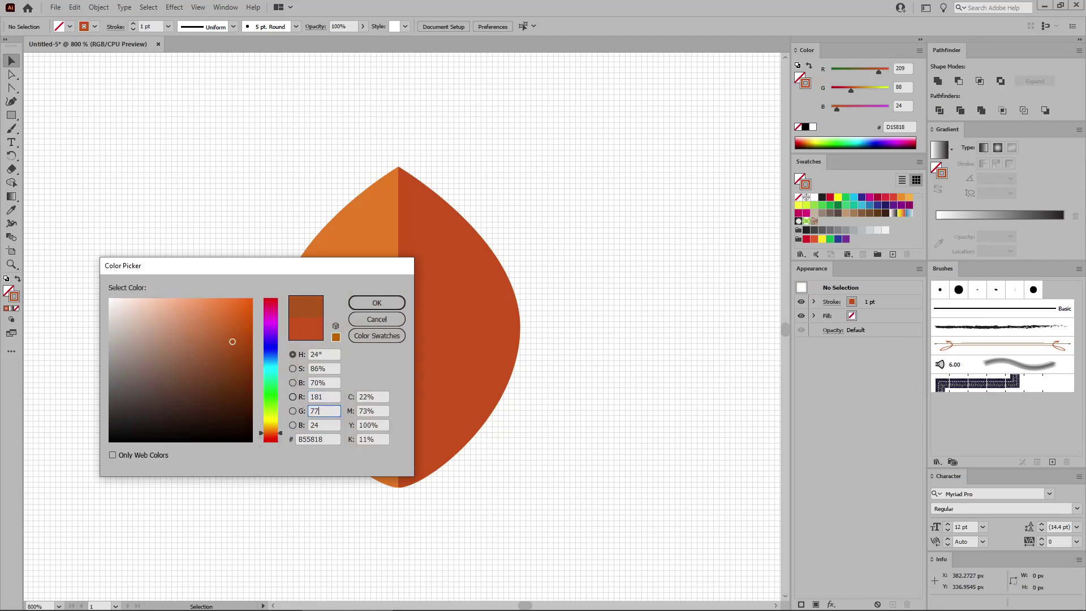
key(Tab)
text(23)
click(376, 304)
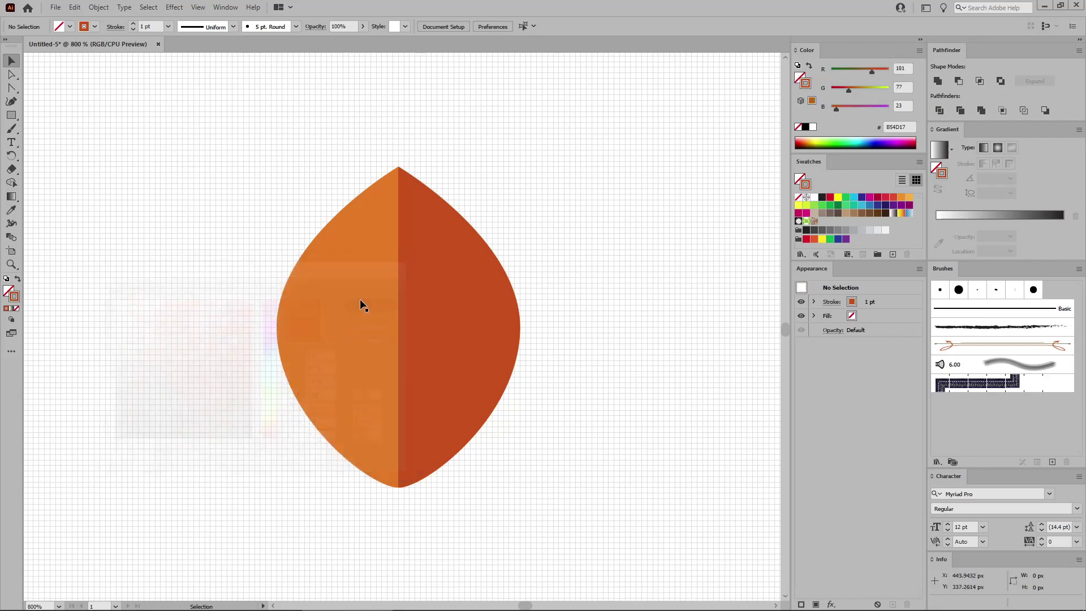
Draw a vertical line 62 px long along the leaf's centre, from just inside its tip to below its base
click(18, 119)
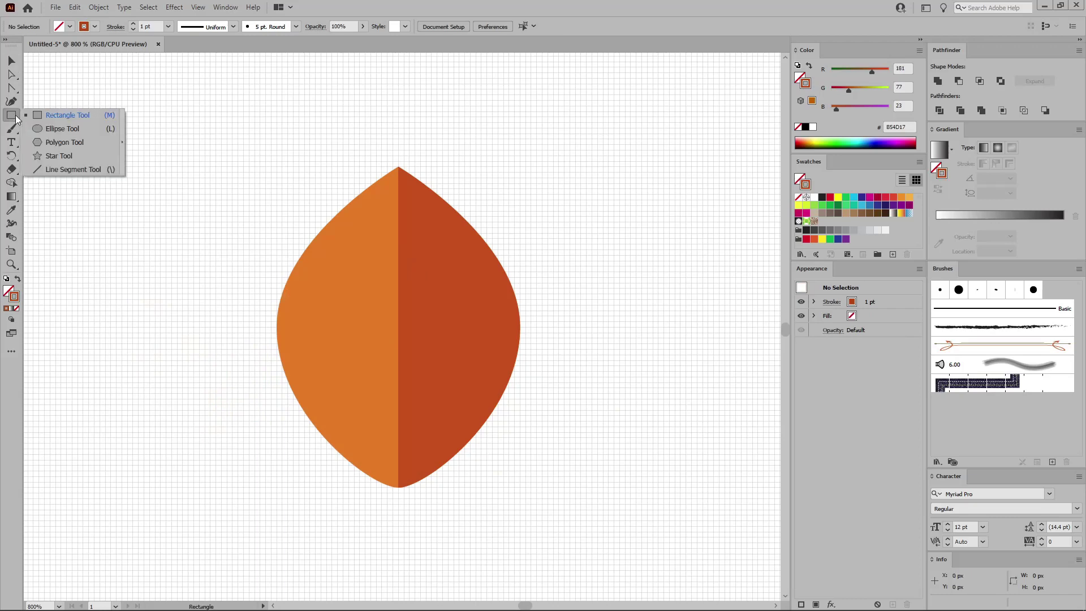
click(56, 167)
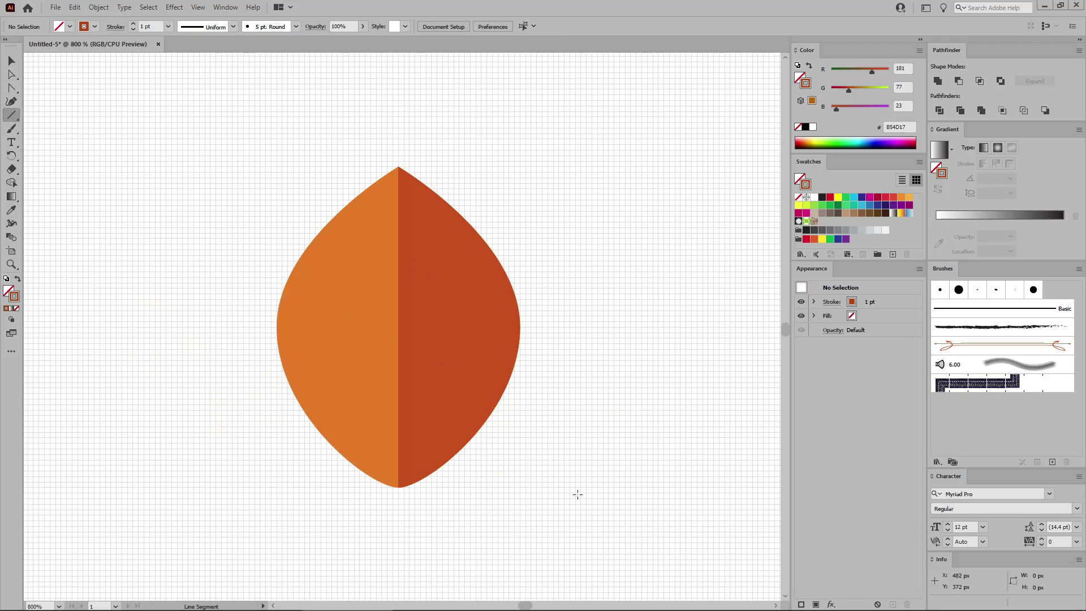
mouse_move(577, 494)
mouse_down()
mouse_move(583, 150)
mouse_move(428, 211)
mouse_move(398, 208)
mouse_up()
key(v)
click(550, 194)
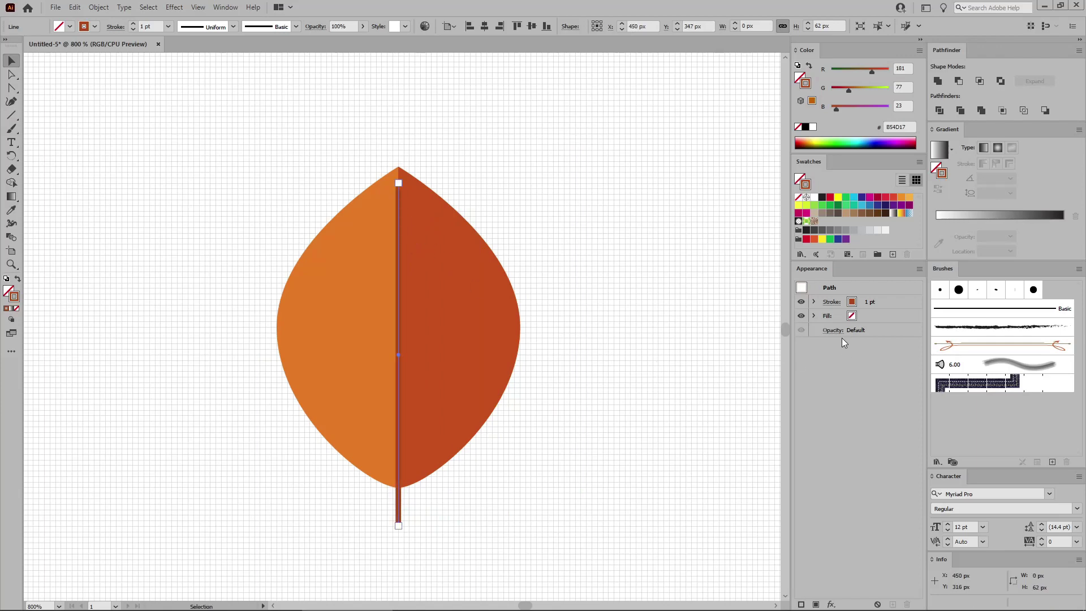
Give the stem line a 2 pt stroke with a round cap and a width profile that tapers towards the leaf's tip
click(831, 302)
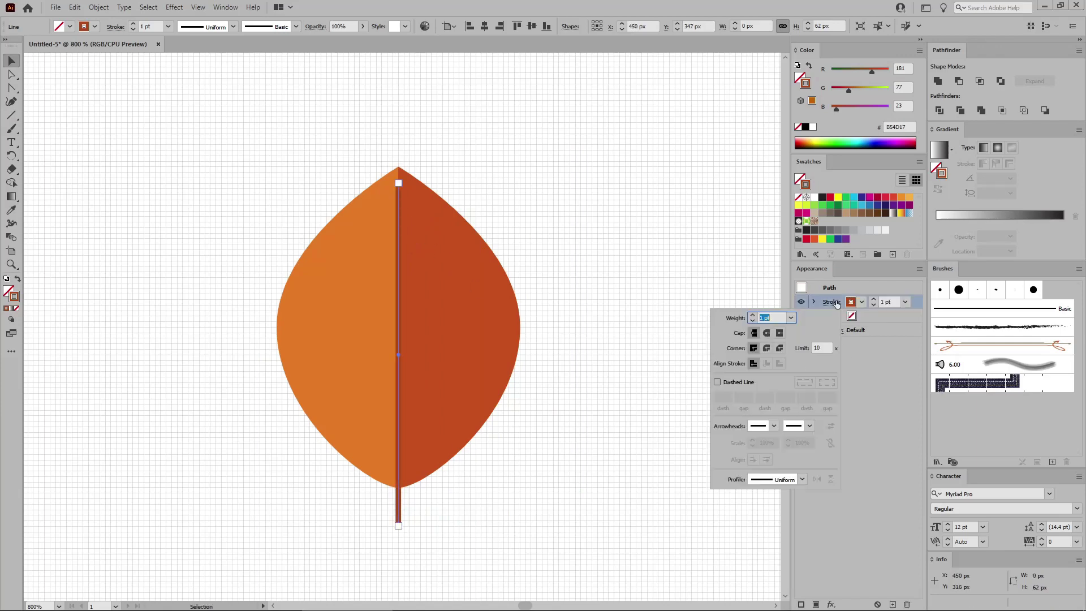
click(791, 319)
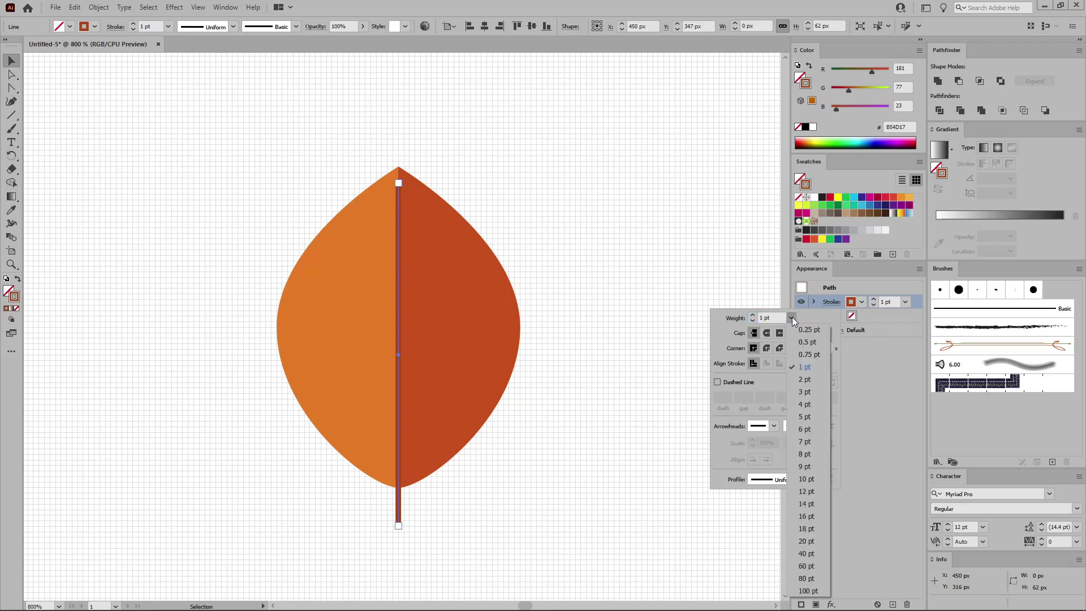
click(808, 379)
click(803, 480)
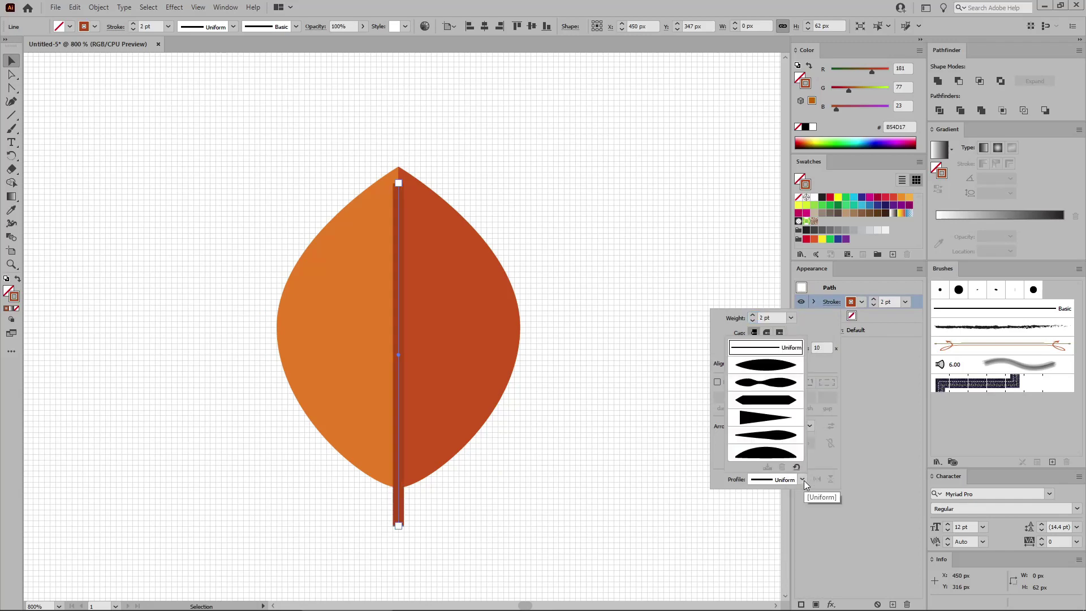
click(784, 420)
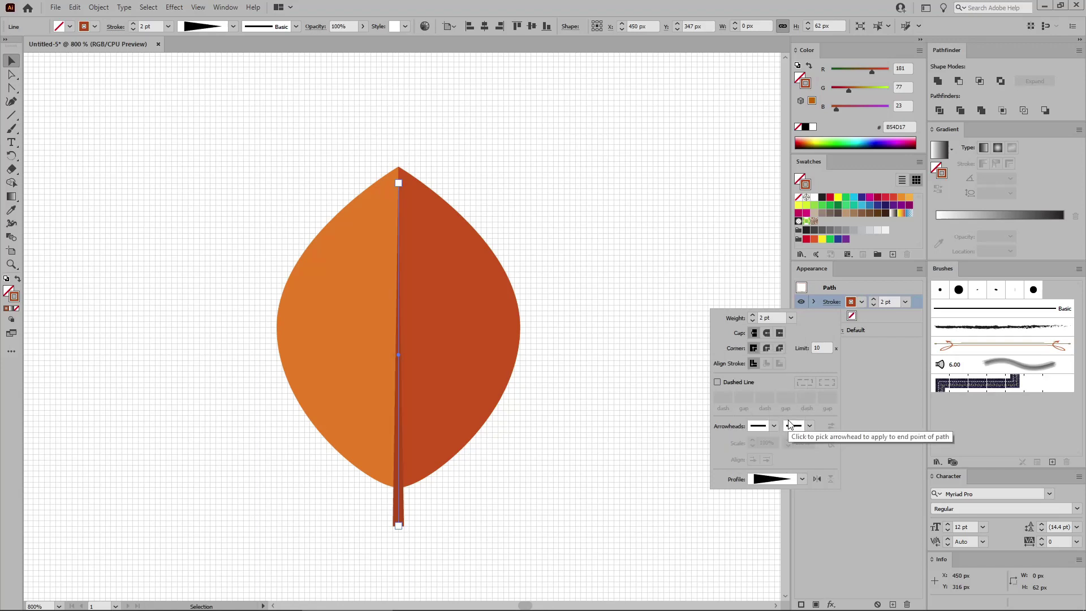
click(767, 334)
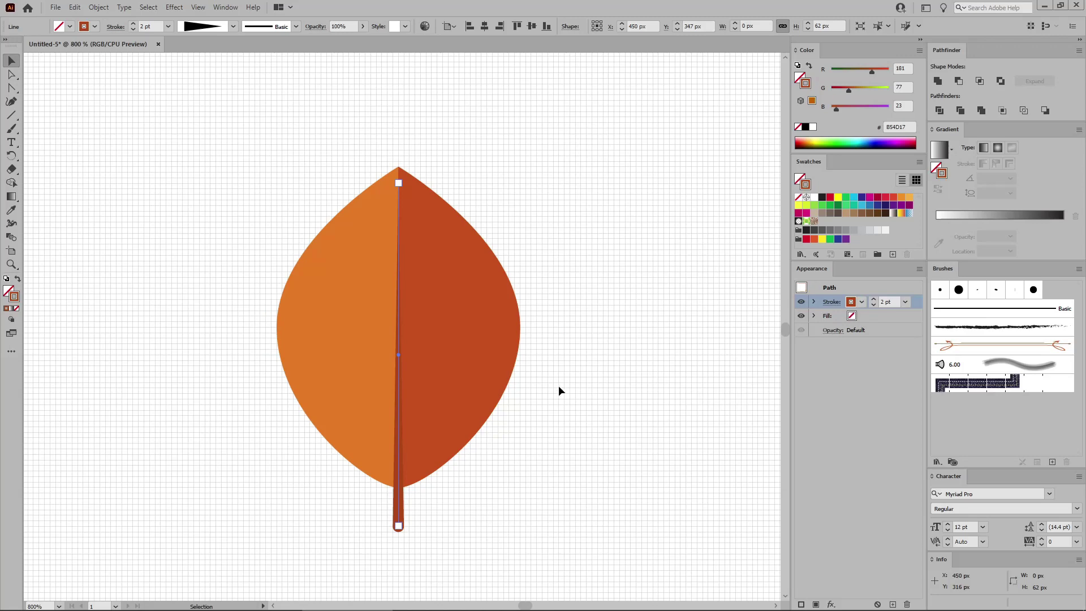
Draw a horizontal line 16 px wide centred across the upper stem and copy it 12 px and 25 px further down
click(12, 116)
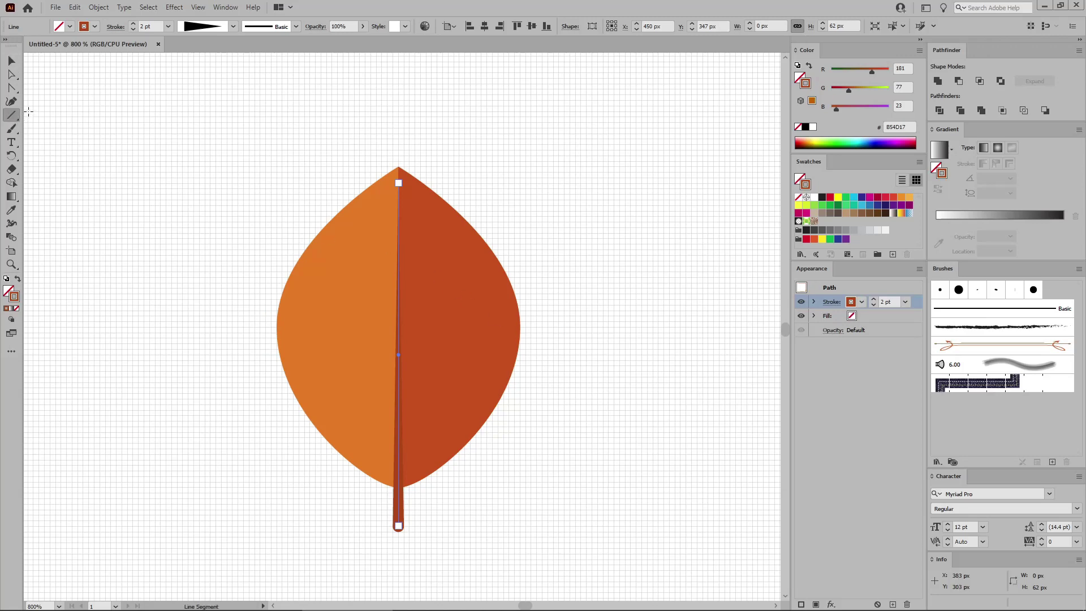
drag(128, 180, 398, 256)
key(v)
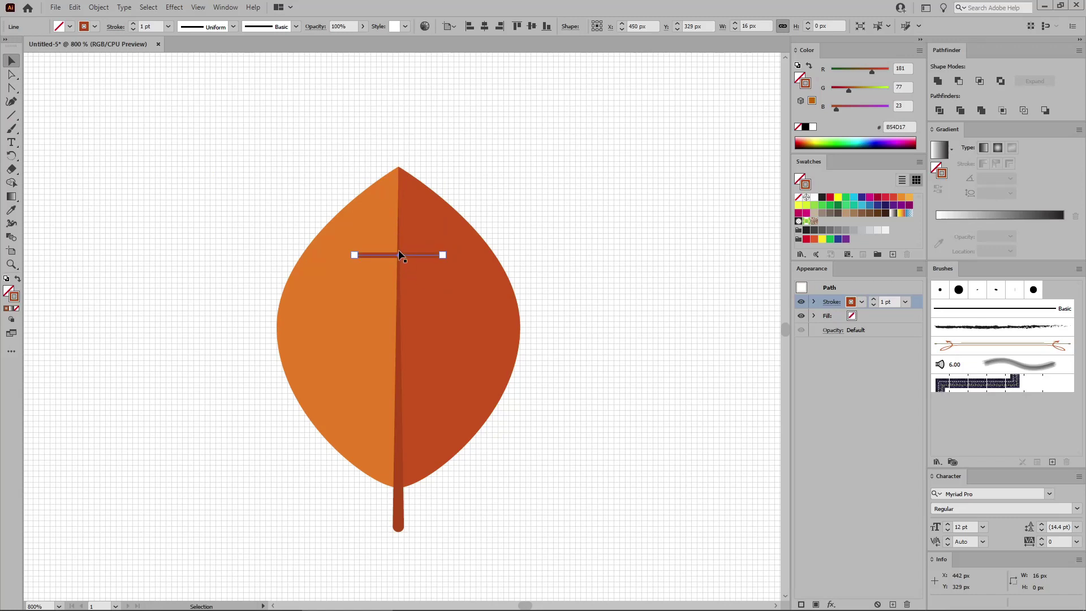
drag(398, 255, 401, 395)
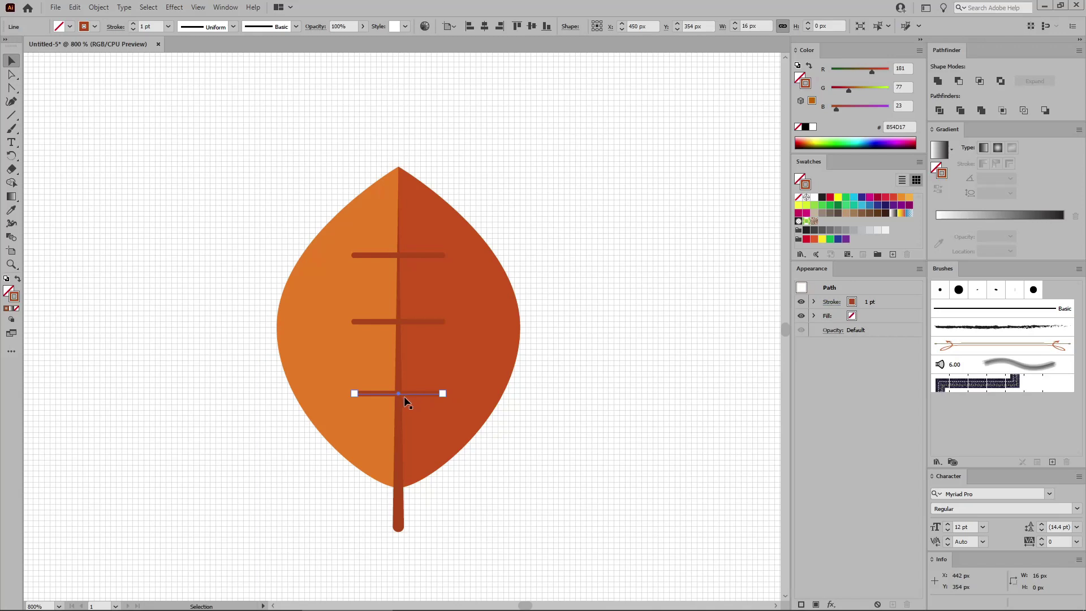
Set the lowest vein line's width to 20 px and the middle one's to 32 px
click(757, 26)
text(2)
key(Return)
click(382, 320)
click(765, 24)
text(32)
key(Return)
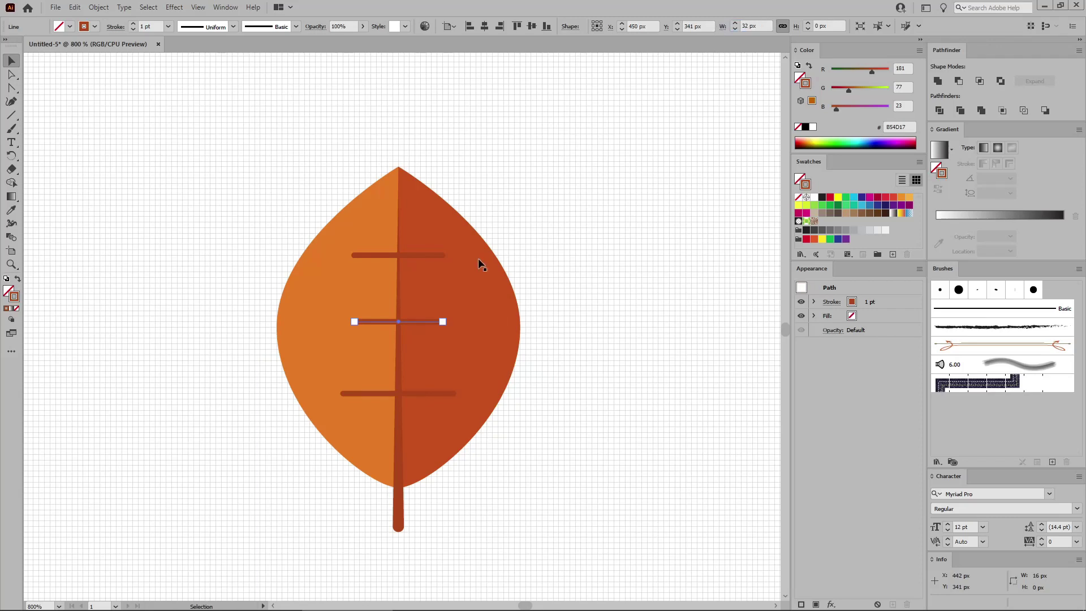
Apply the width profile that tapers at both ends to all three horizontal vein lines
shift+click(375, 255)
shift+click(367, 394)
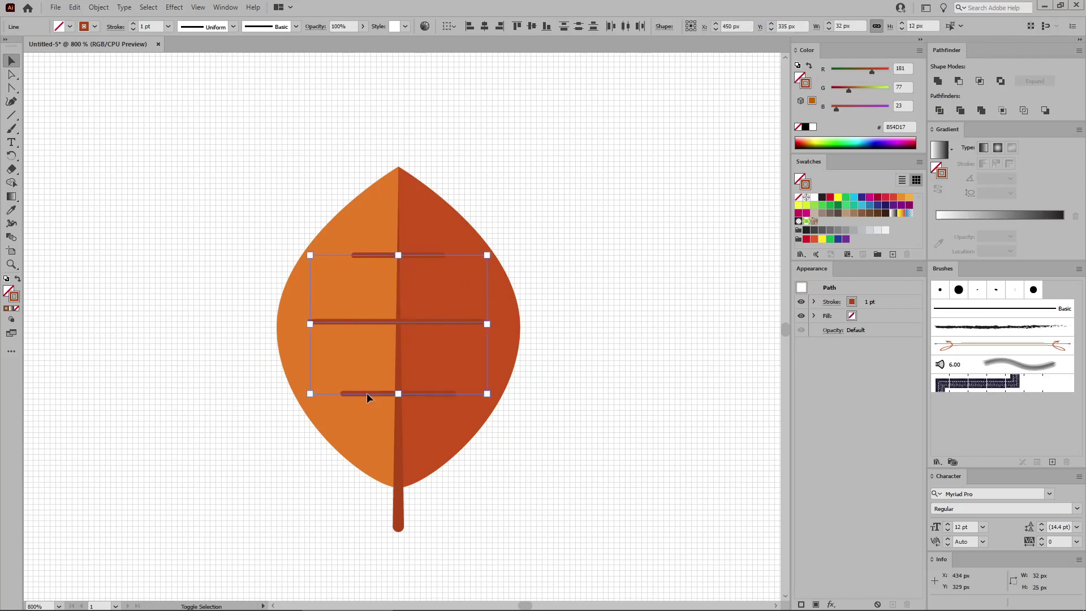
click(831, 302)
click(804, 479)
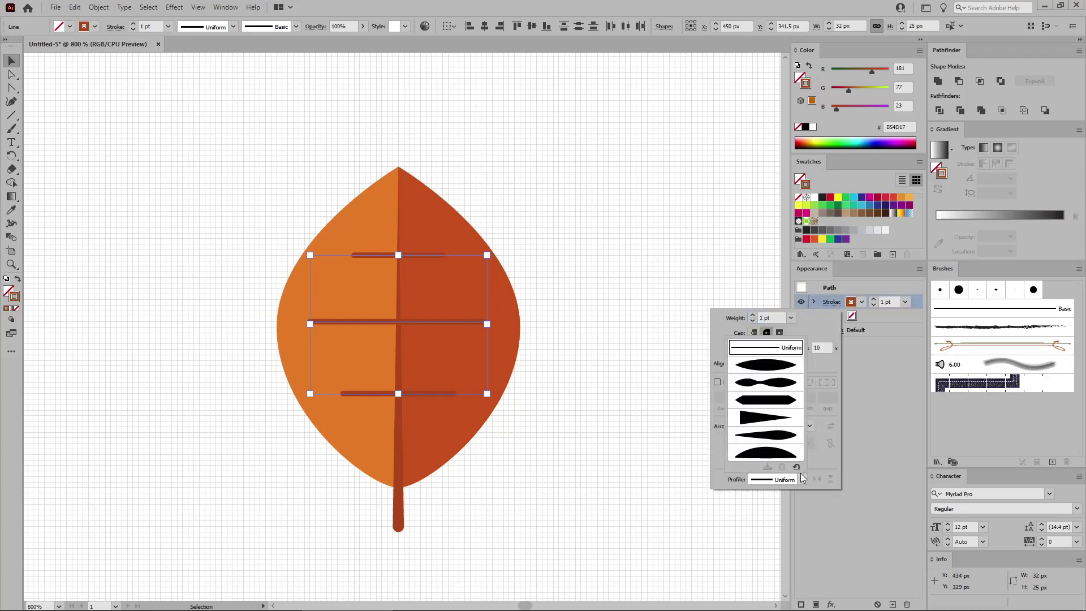
click(783, 365)
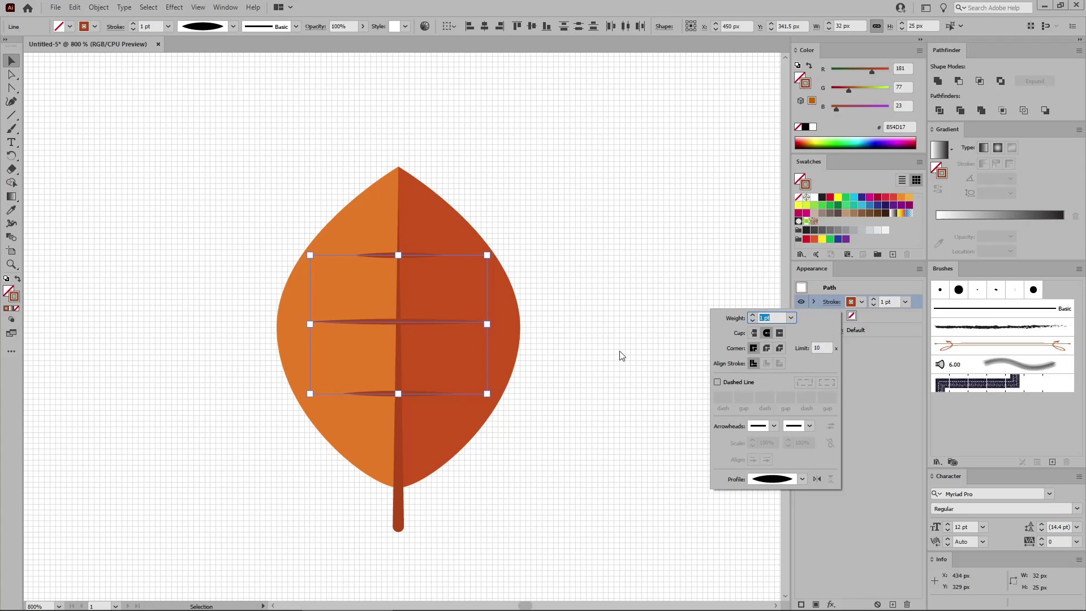
Add anchor points at the middle of the three vein lines
click(108, 11)
click(107, 11)
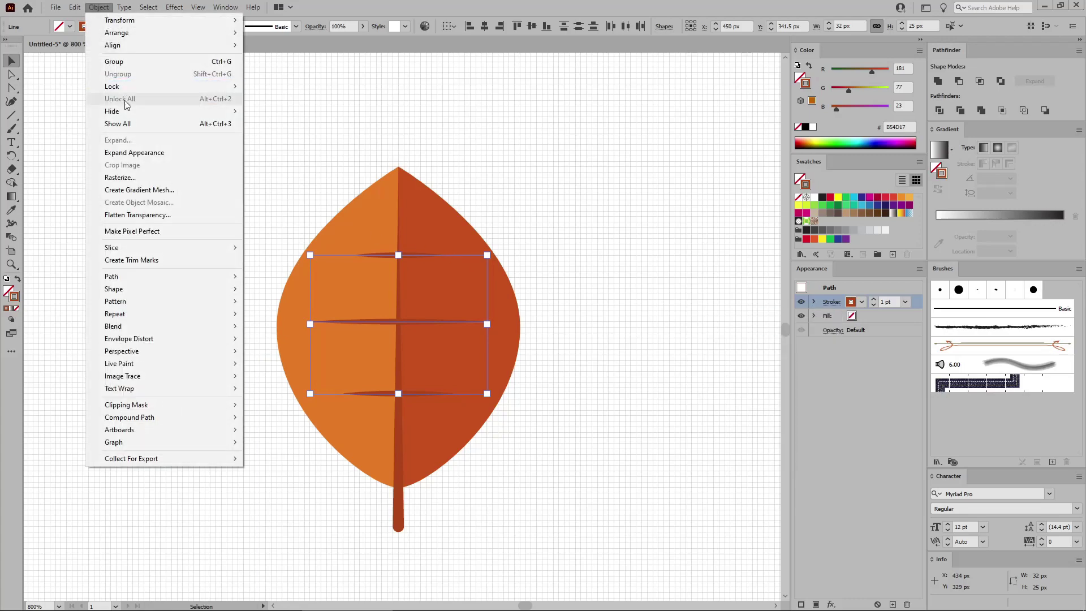
mouse_move(110, 276)
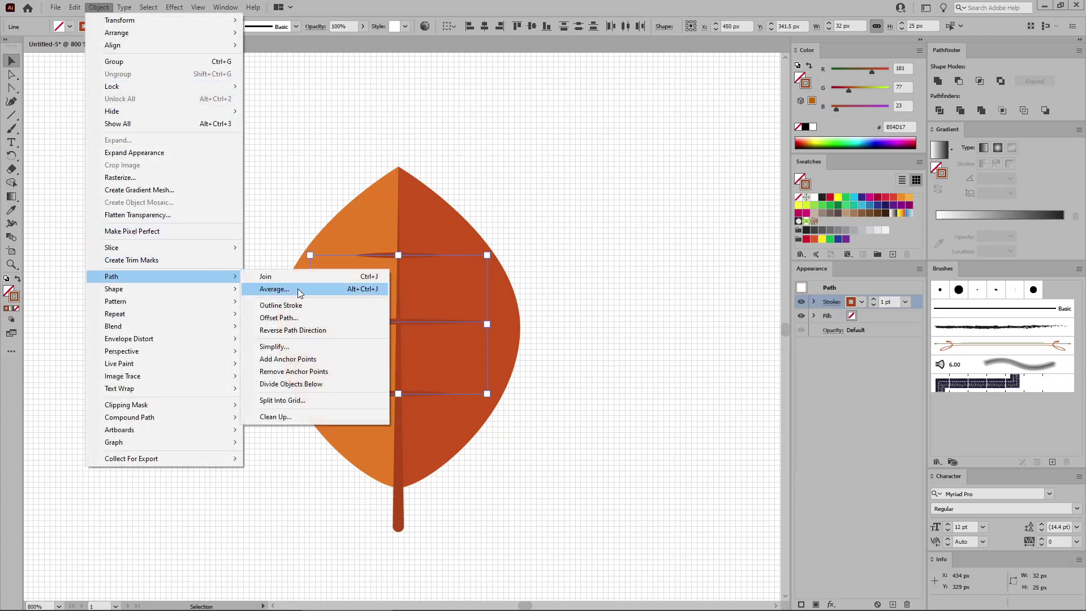
click(294, 359)
Move the centre anchors straight down to form V-shaped veins, 3 px on the upper and lower veins and 5 px on the middle one
click(11, 74)
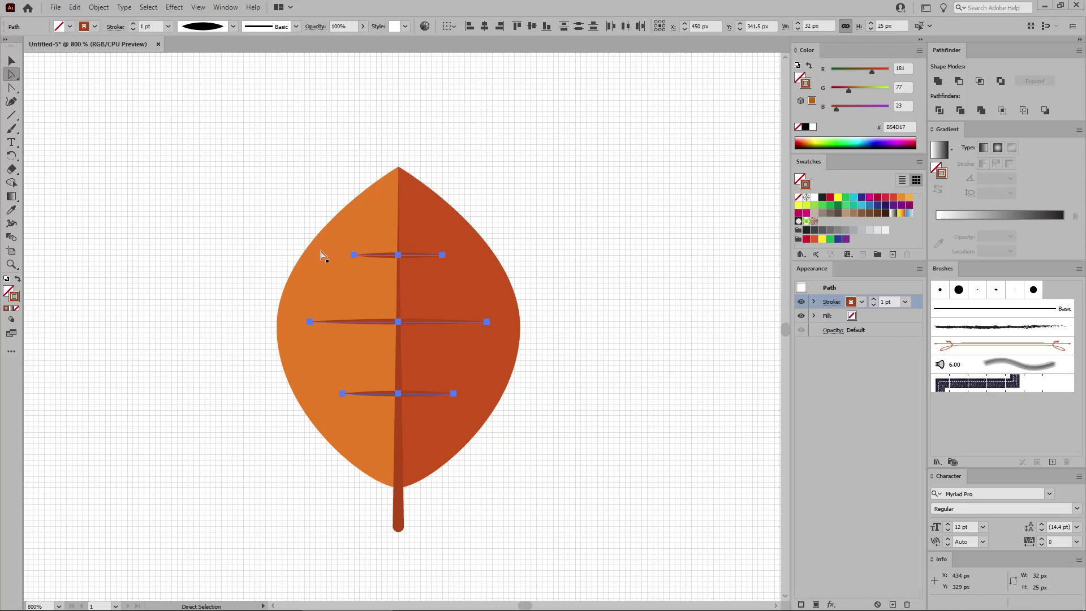
click(398, 256)
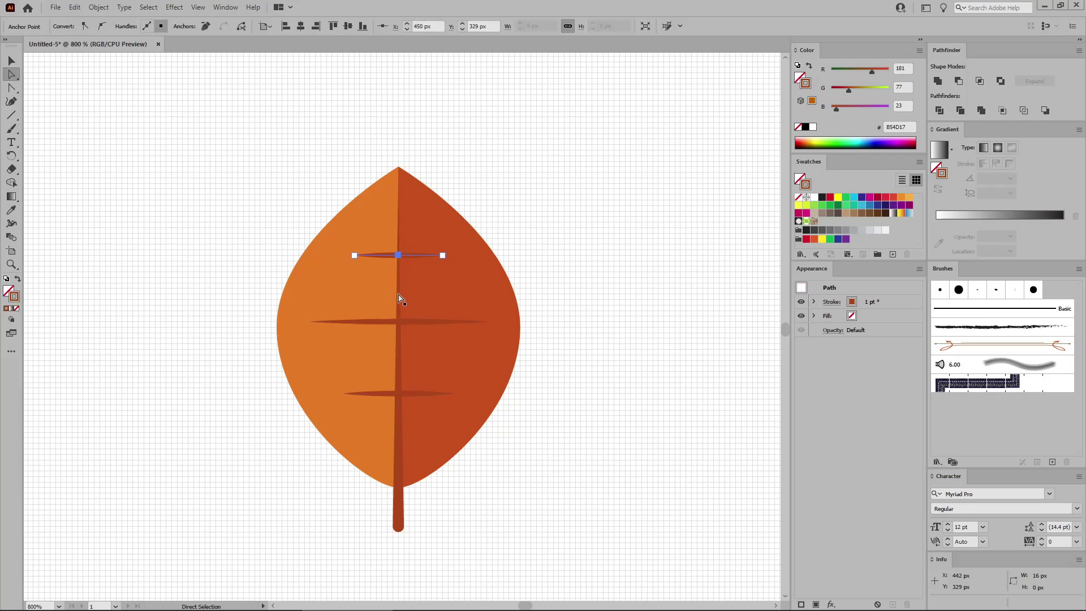
shift+click(398, 394)
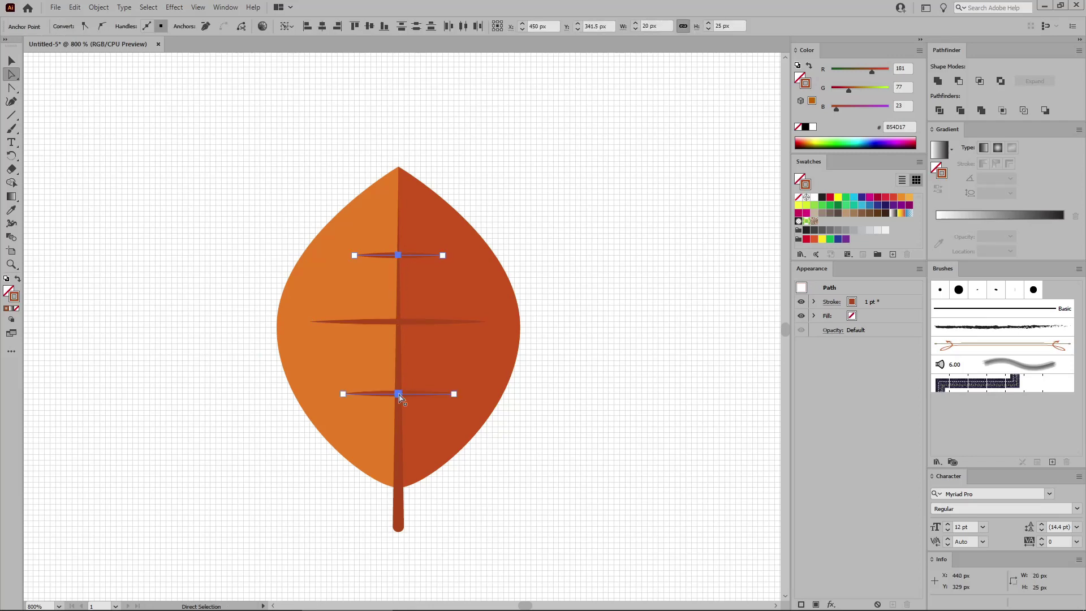
drag(398, 394, 398, 413)
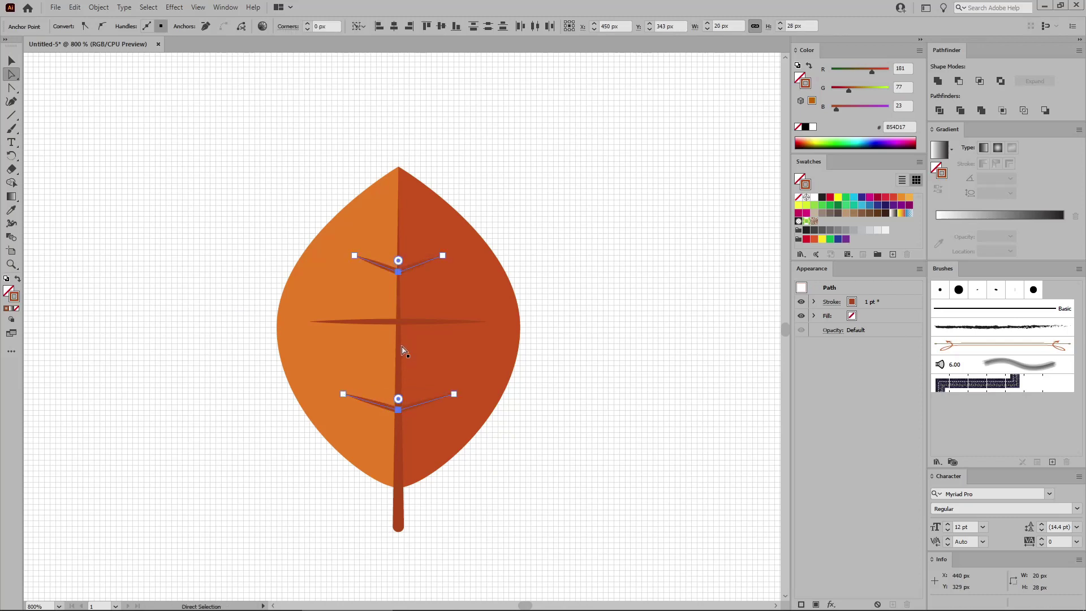
click(411, 322)
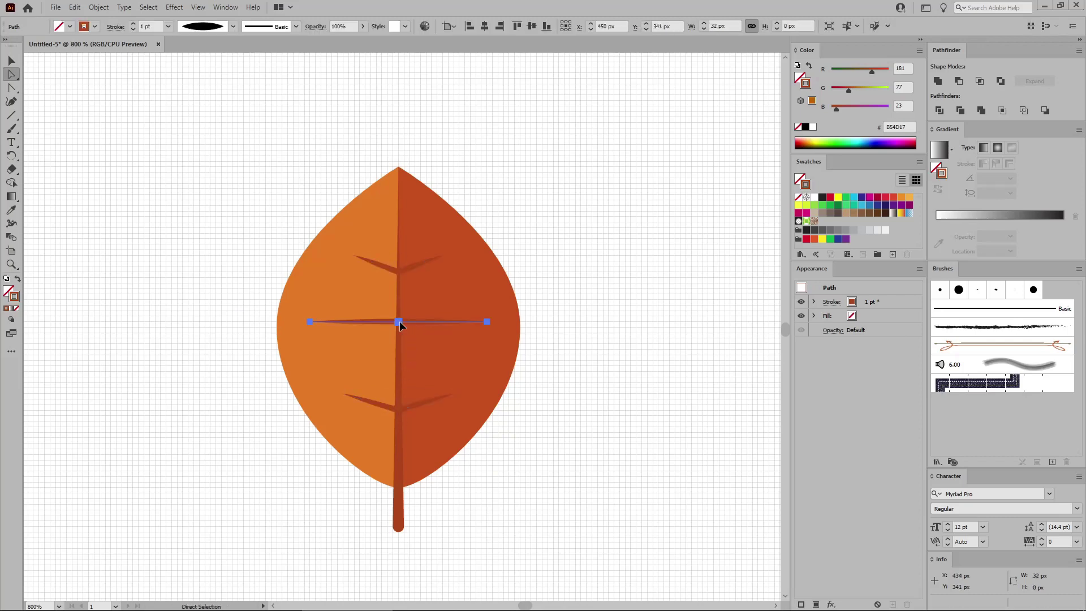
click(399, 324)
drag(400, 326, 399, 351)
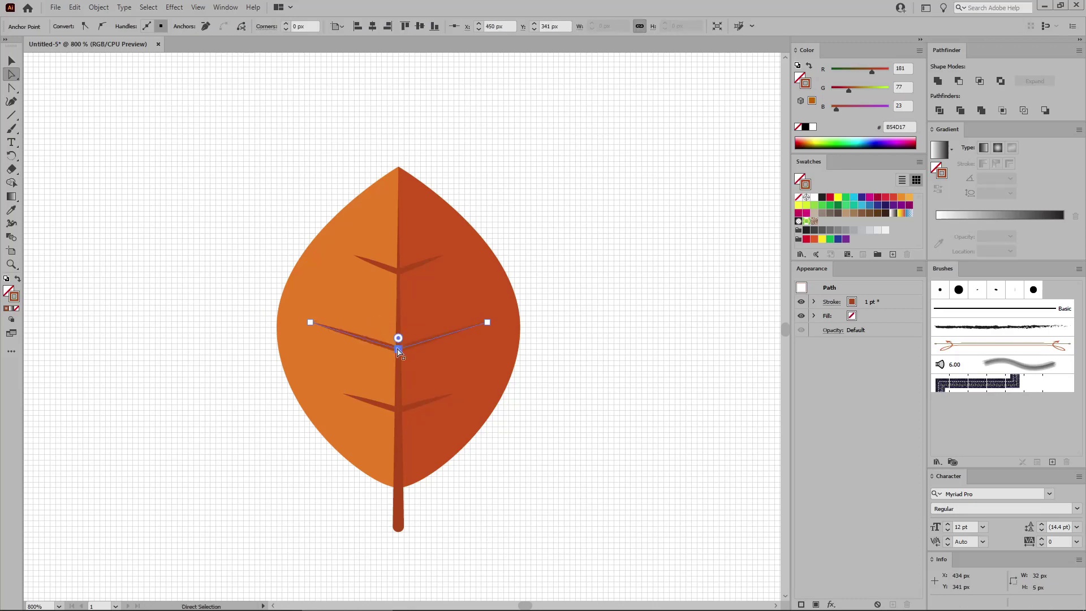
Select all parts of the orange leaf and group them
click(11, 61)
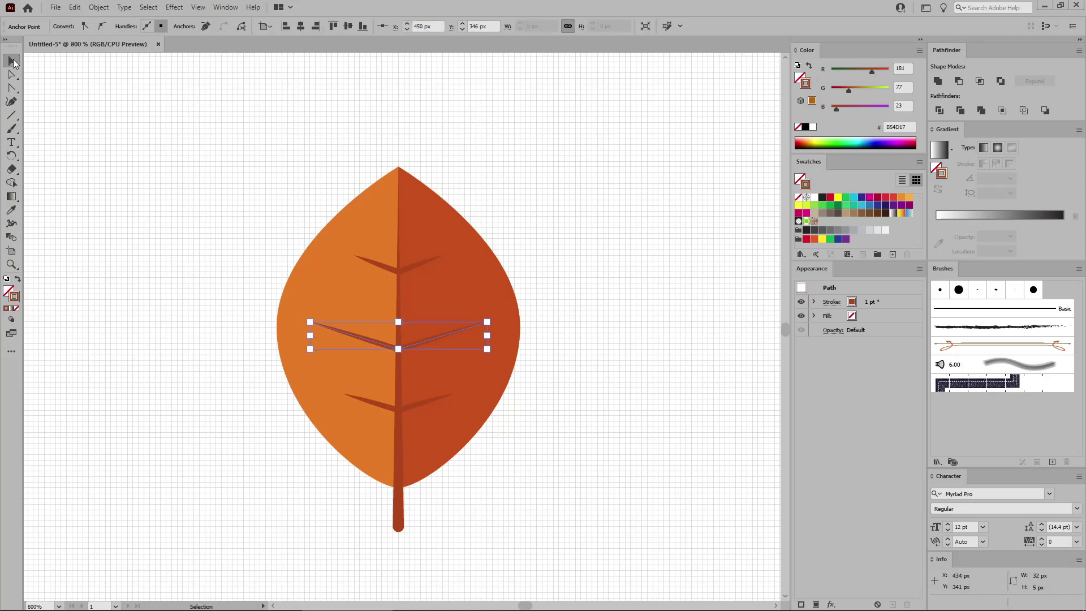
drag(237, 124, 543, 571)
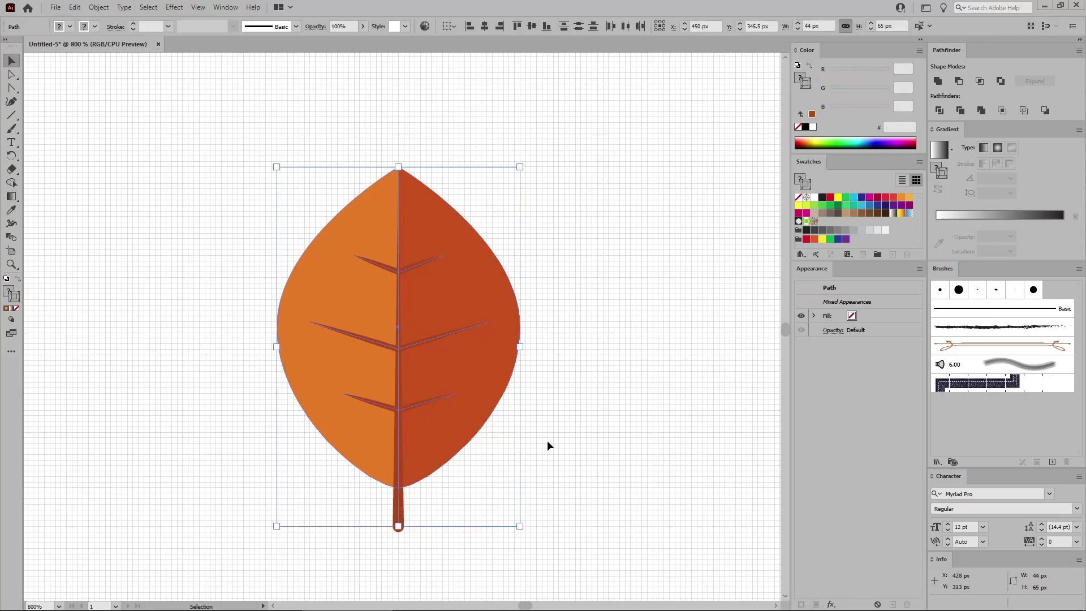
key(a)
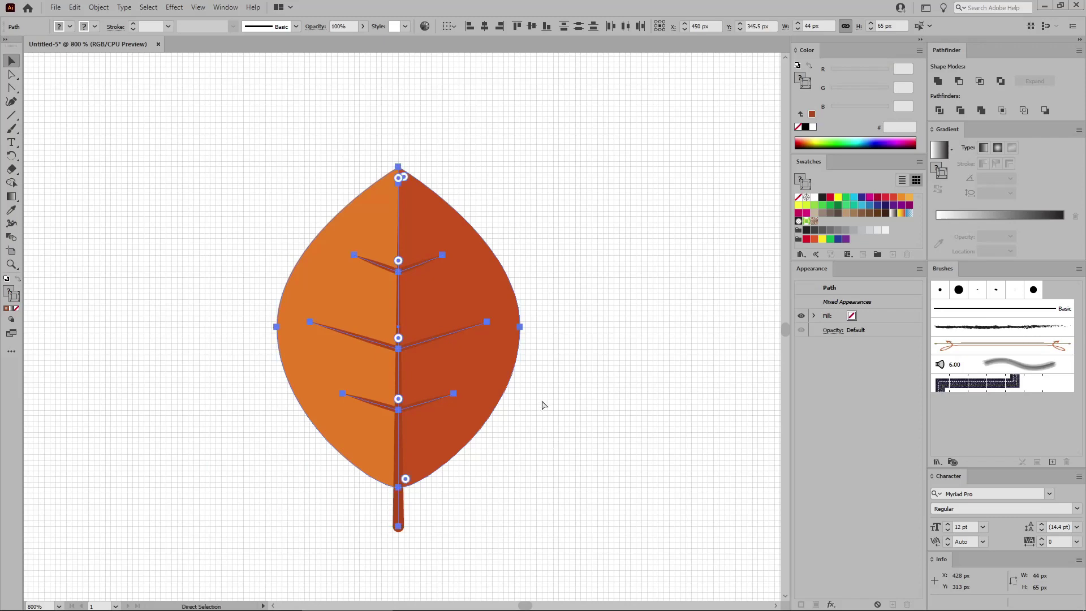
key(v)
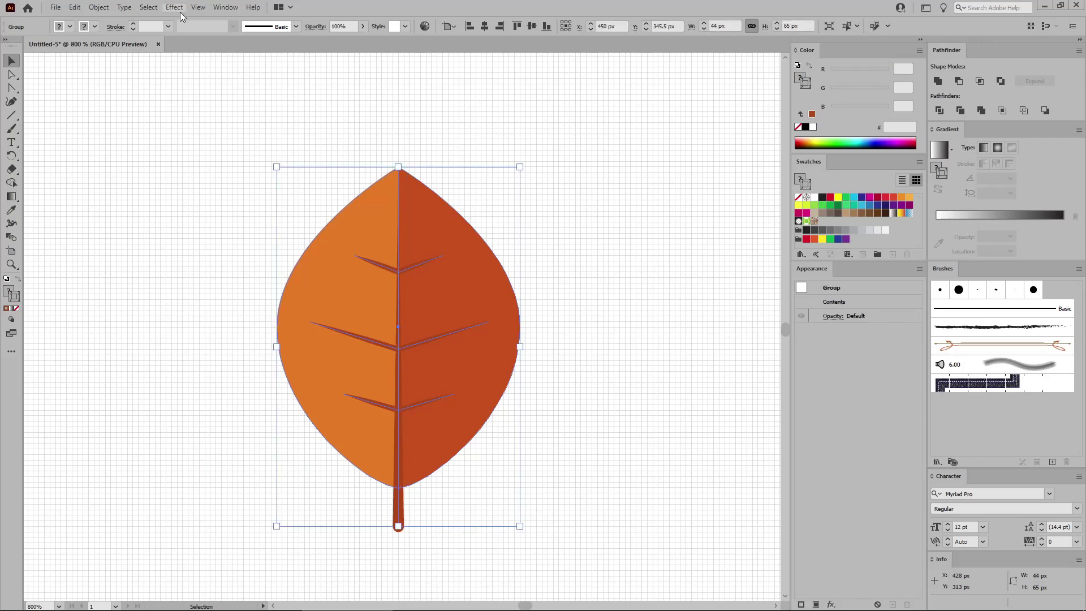
Apply a vertical Flag warp with a -5% bend to the grouped orange leaf
click(178, 9)
mouse_move(202, 152)
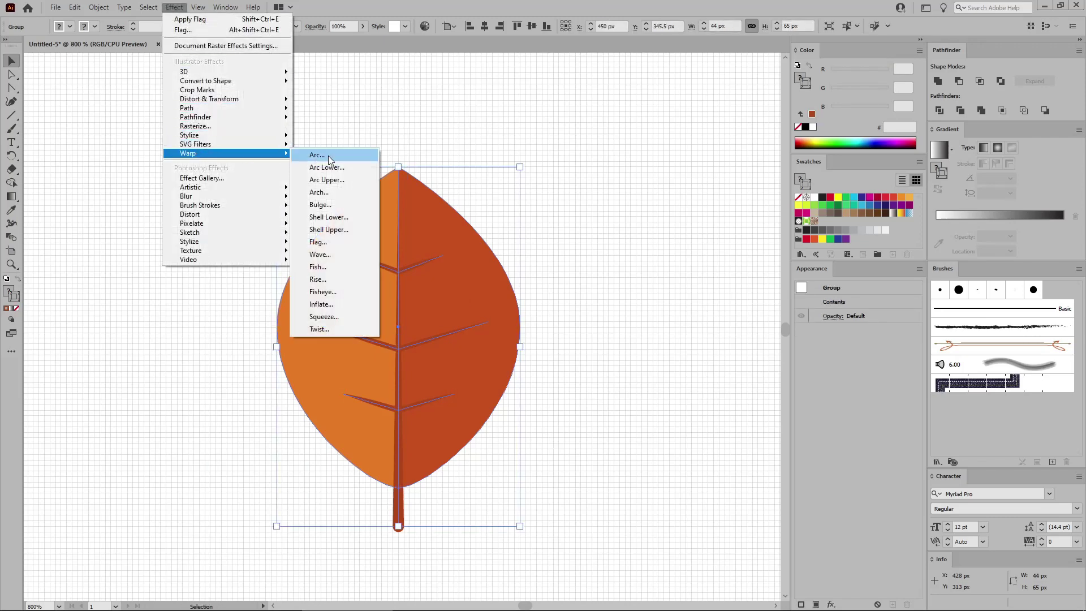
click(319, 241)
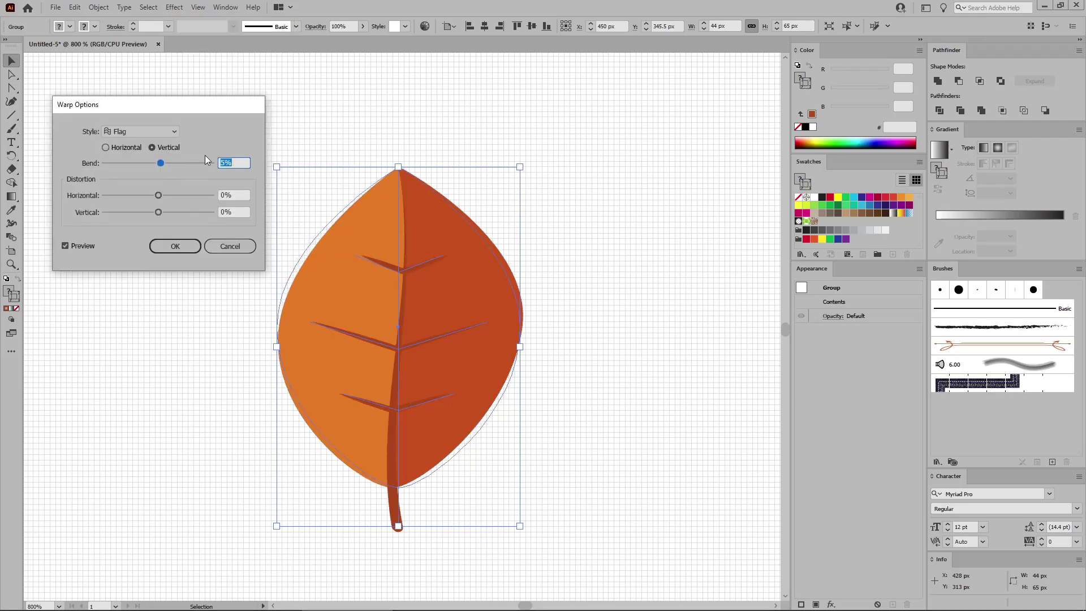
click(222, 162)
text(-)
click(176, 245)
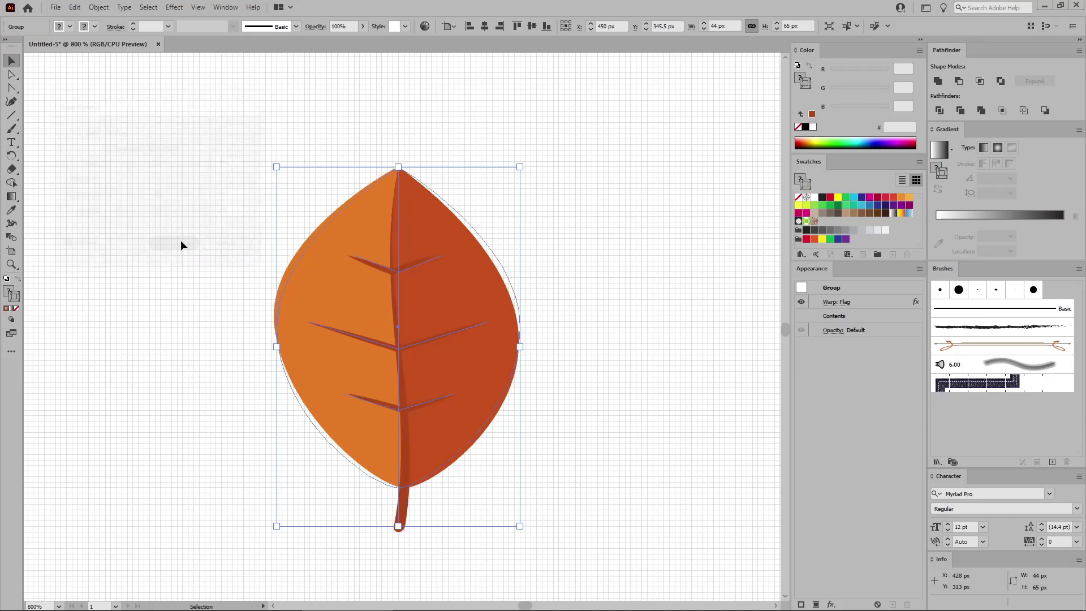
Deselect the orange leaf and set the fill to RGB 252, 209, 53 with no stroke
click(397, 145)
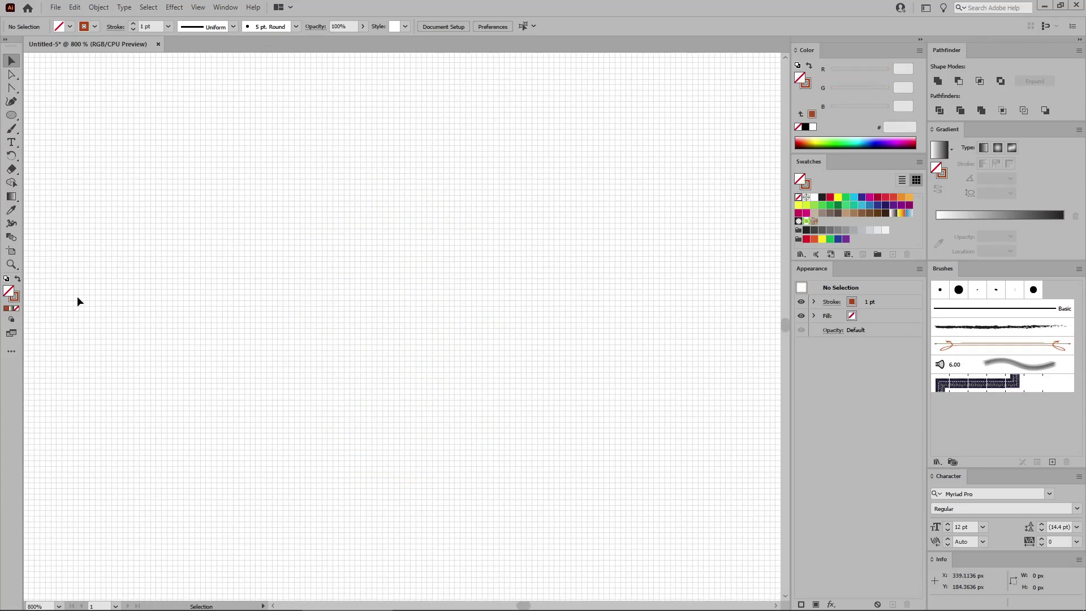
key(shift+x)
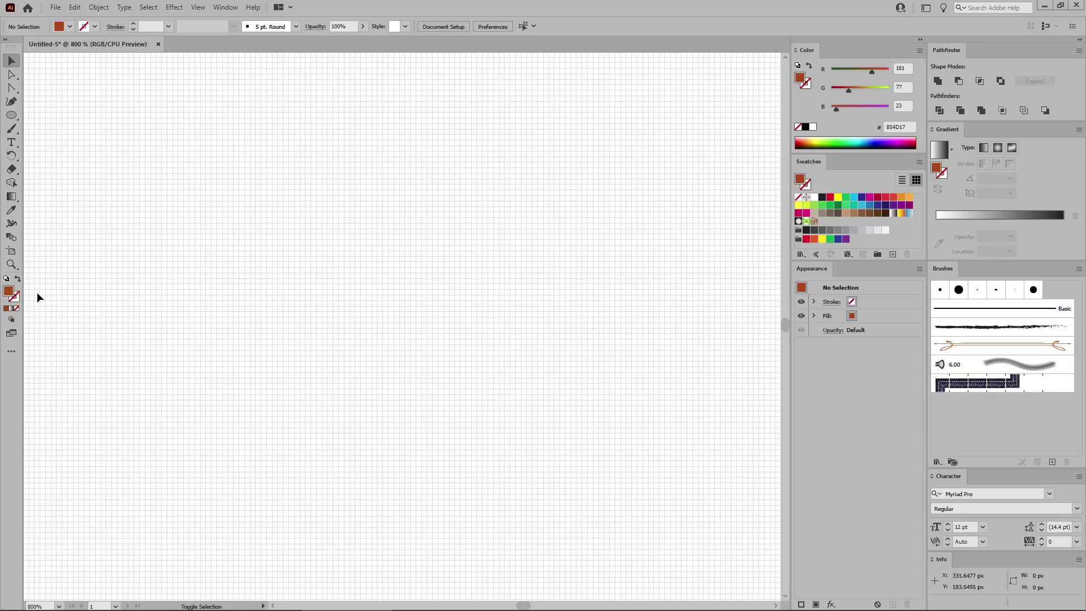
double_click(8, 292)
click(333, 396)
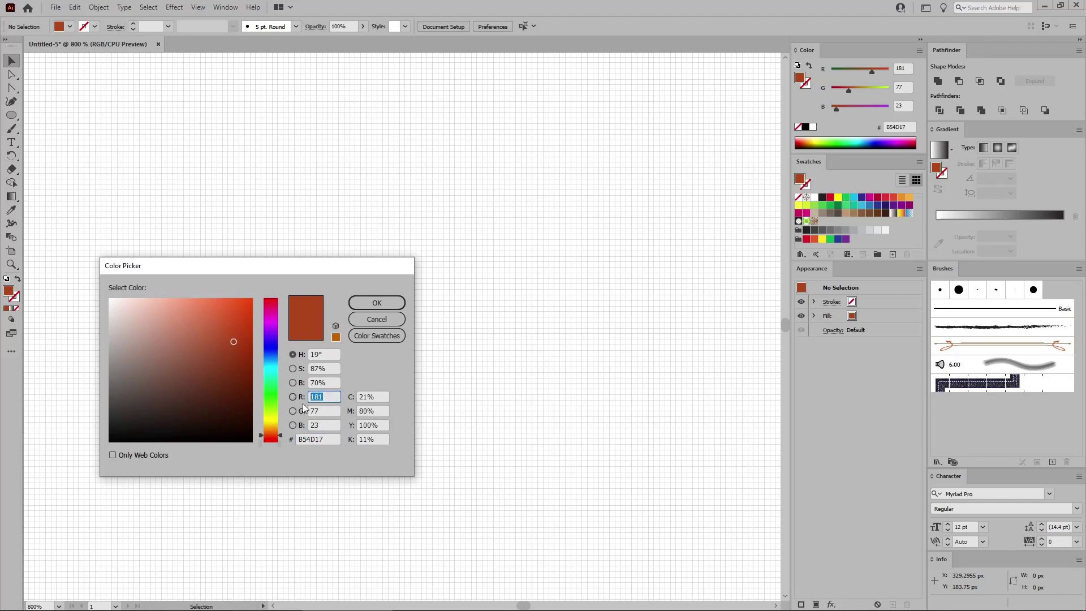
text(252)
click(321, 411)
text(209)
key(Tab)
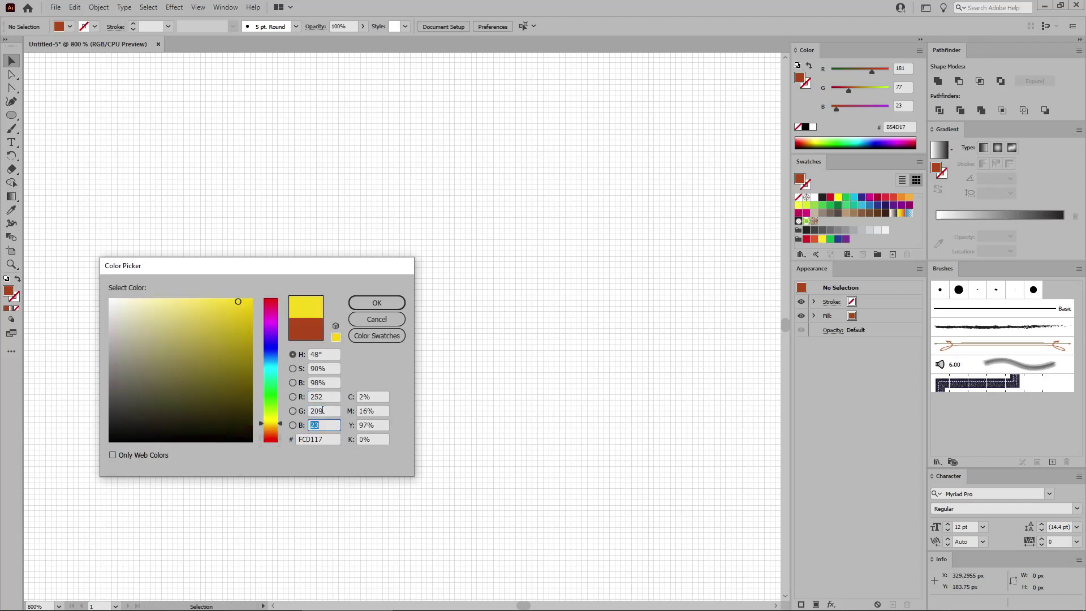
text(53)
click(371, 307)
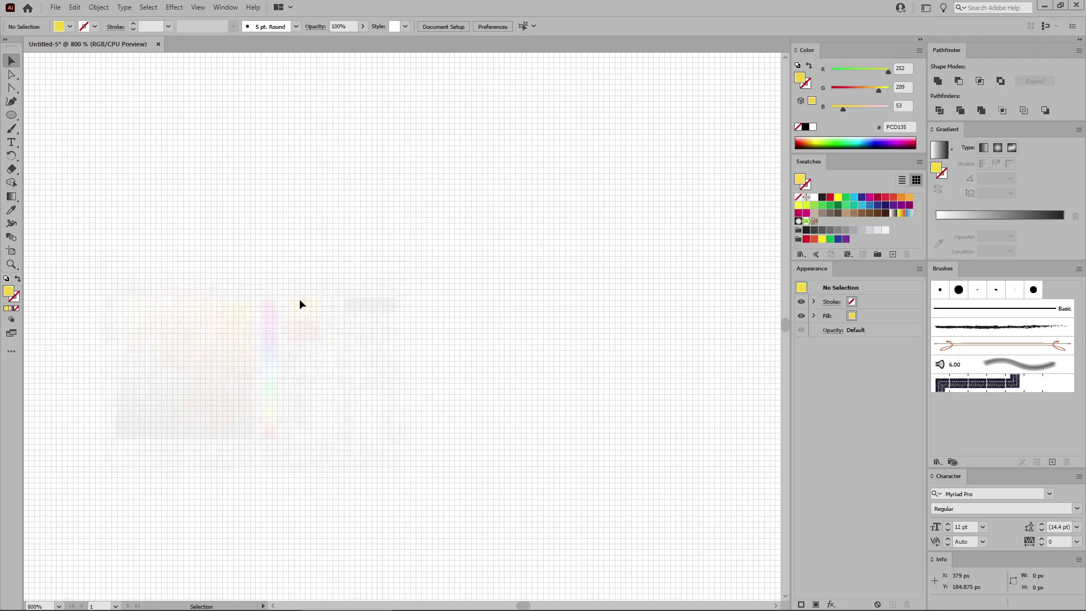
Create a yellow ellipse 20 px wide and 40 px high in the empty area
click(18, 119)
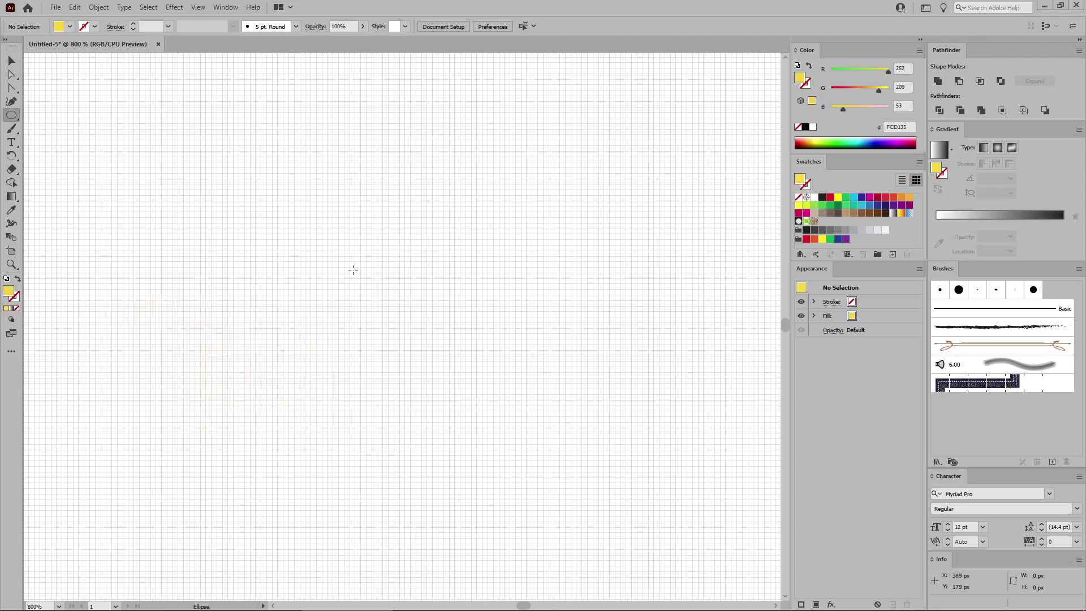
click(347, 304)
double_click(195, 173)
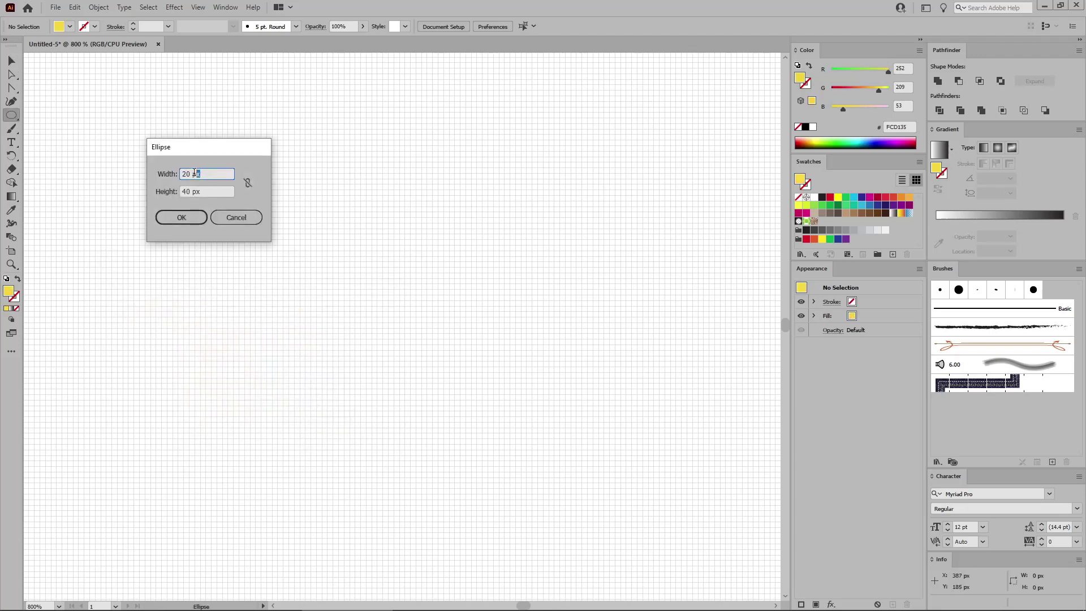
key(Tab)
click(174, 217)
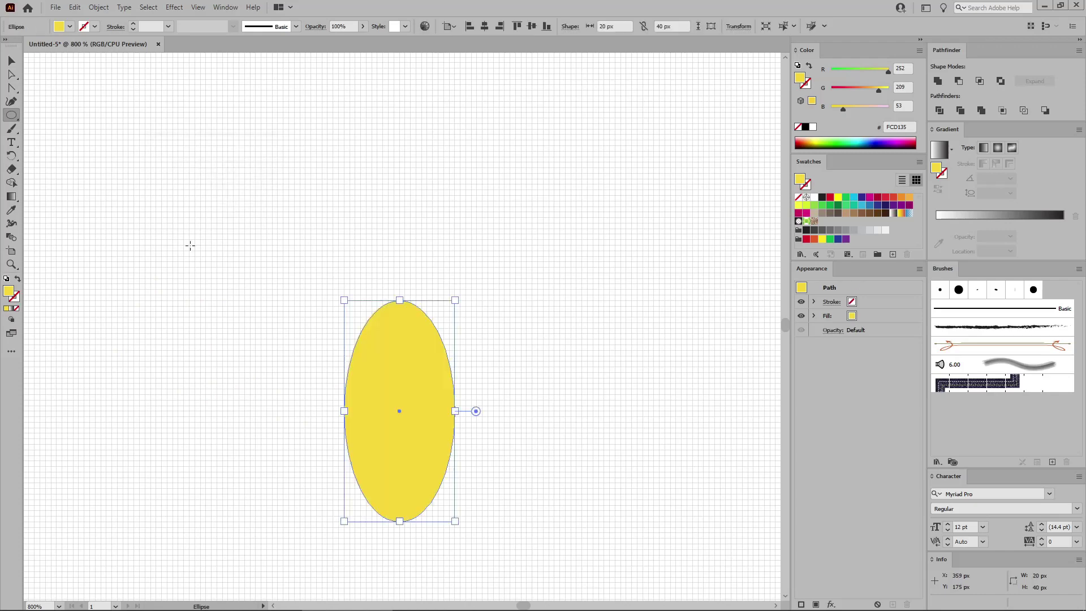
Convert the ellipse's top anchor point to a sharp corner and move it straight up 18 px
click(11, 88)
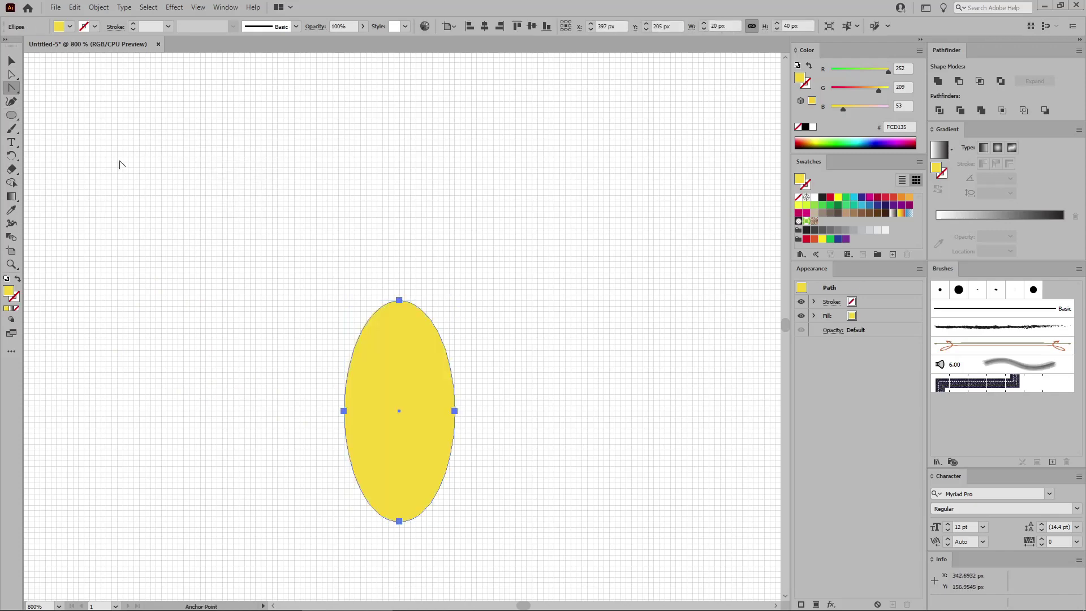
click(399, 301)
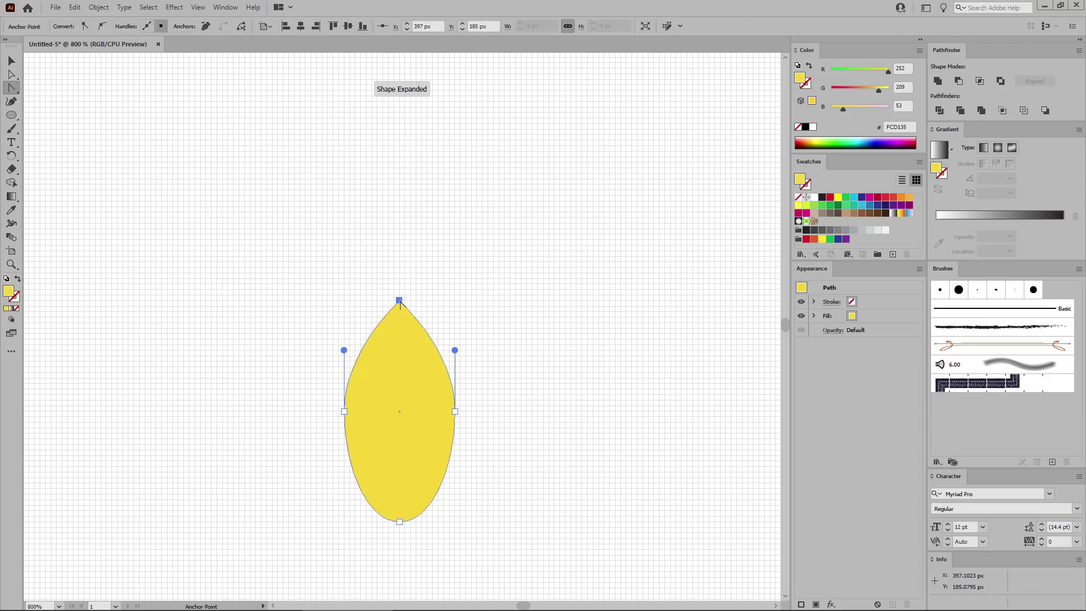
click(12, 74)
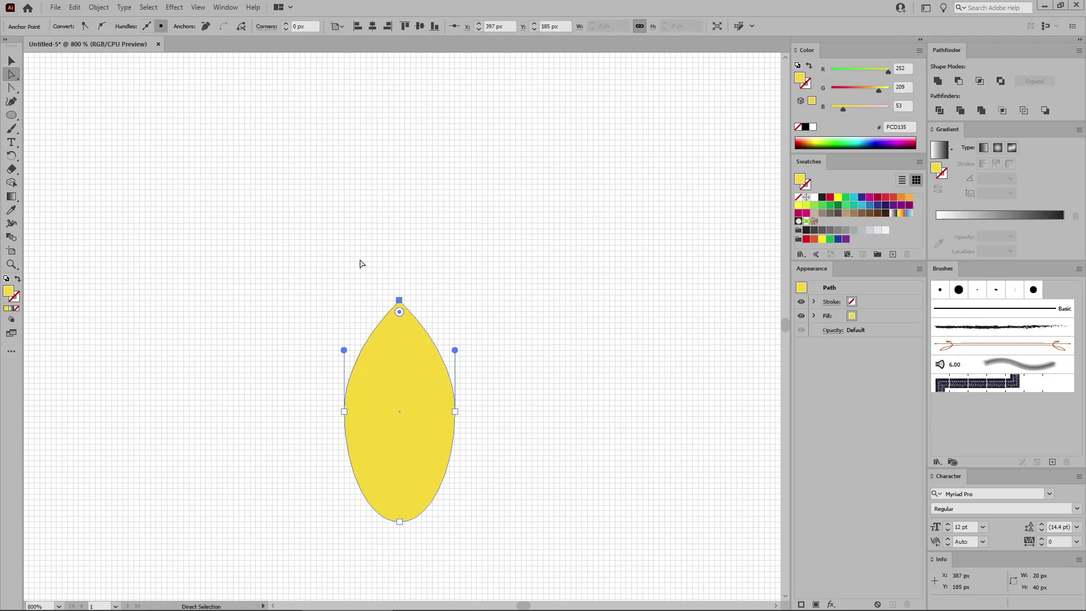
click(399, 300)
drag(399, 301, 398, 201)
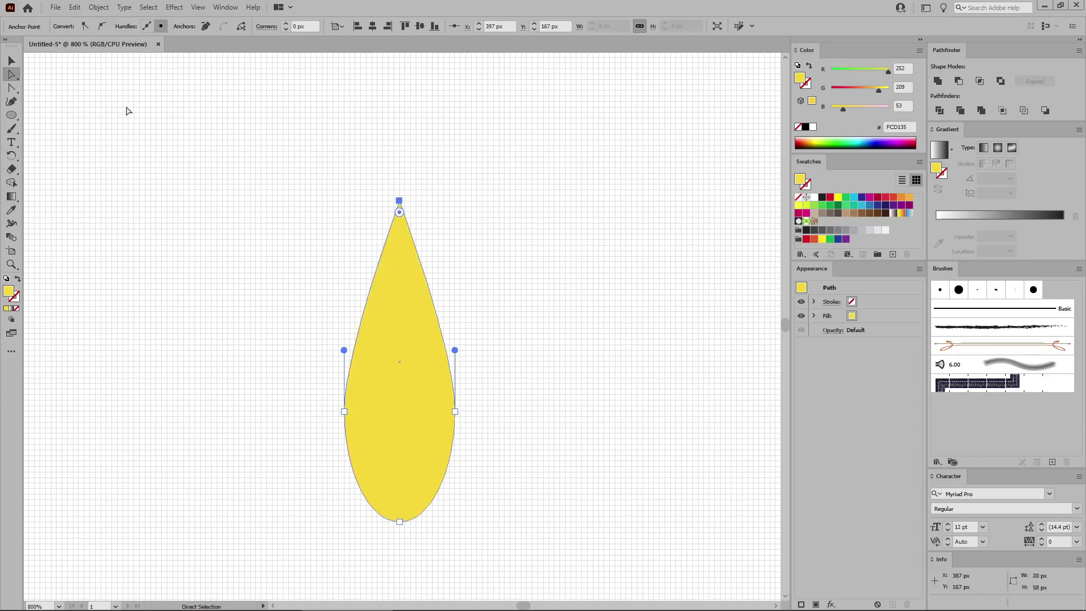
click(11, 62)
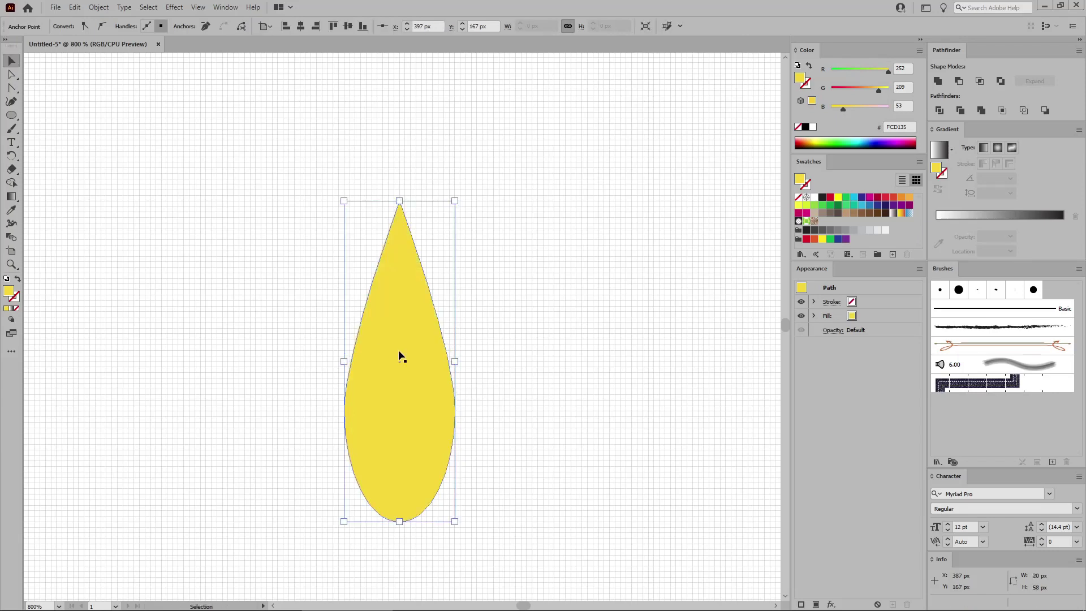
key(a)
key(ctrl+equal)
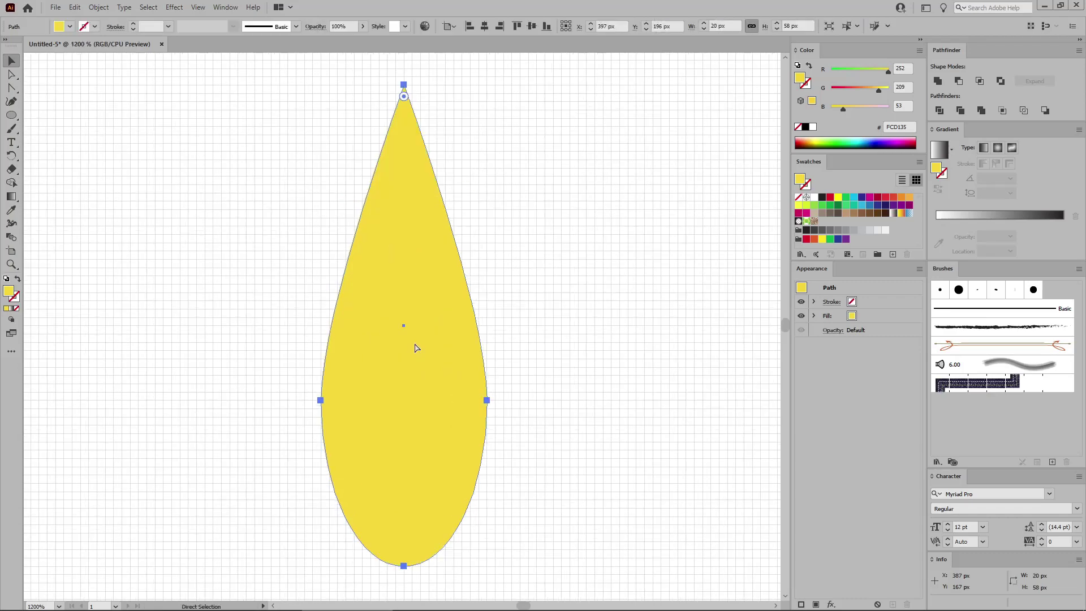
key(ctrl+minus)
key(v)
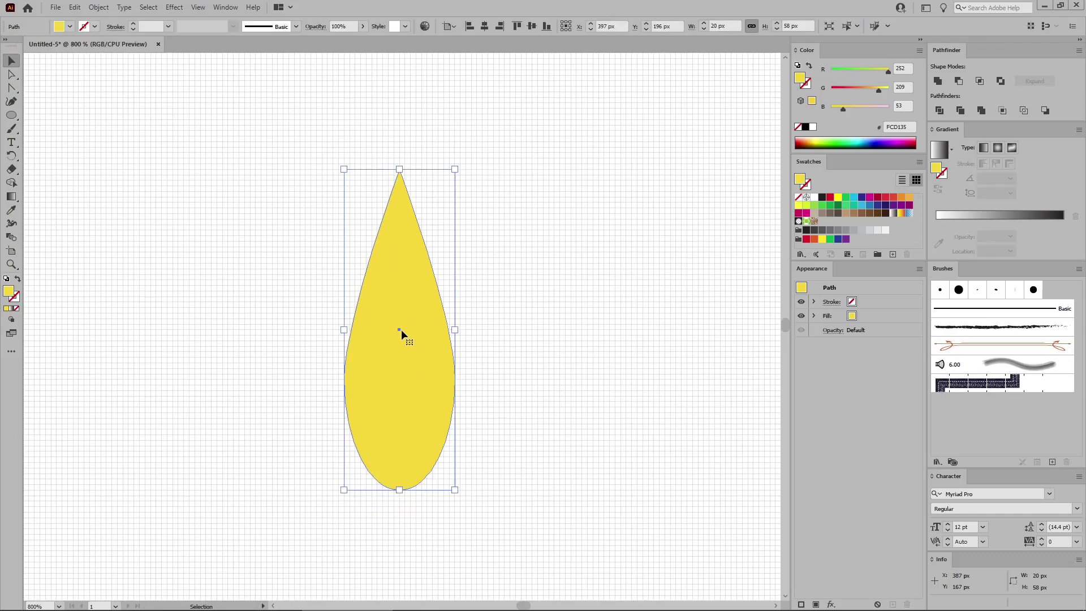
key(a)
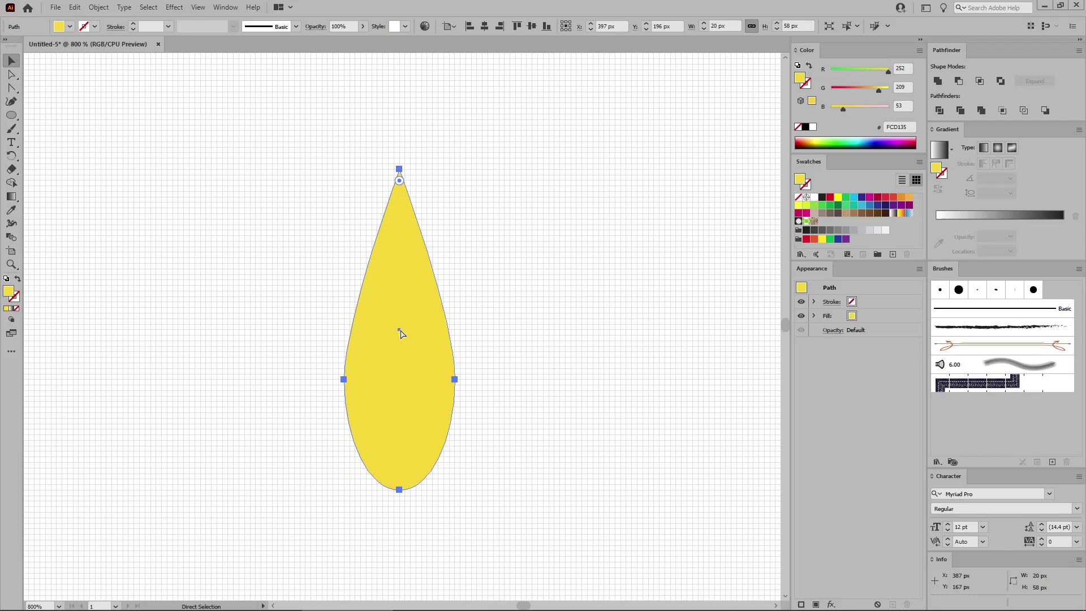
key(v)
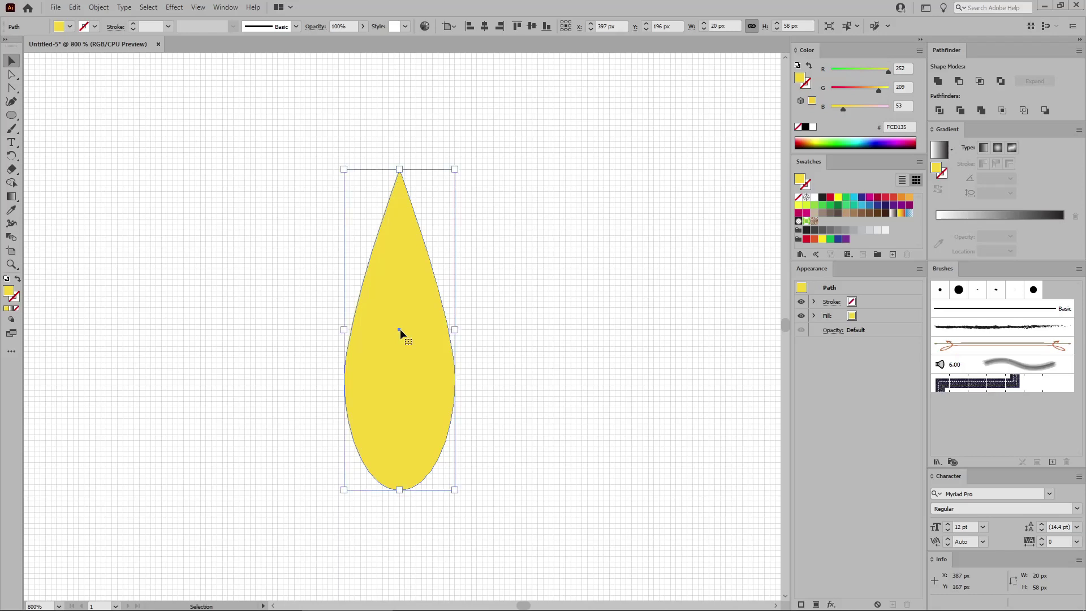
Deselect the yellow leaf shape and set the fill colour to RGB 241, 176, 22
click(284, 316)
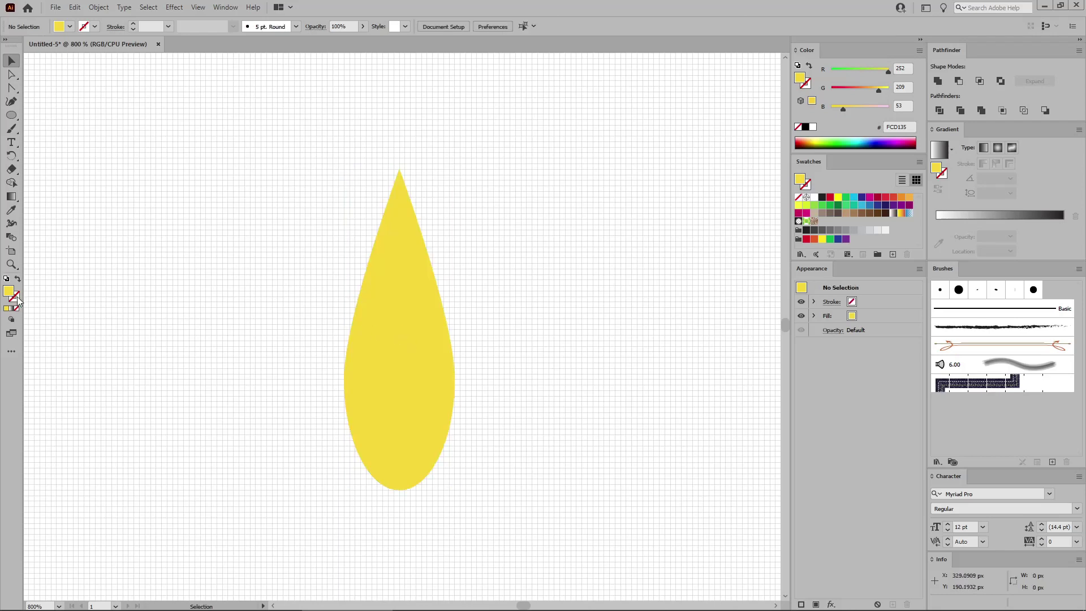
double_click(11, 295)
click(298, 396)
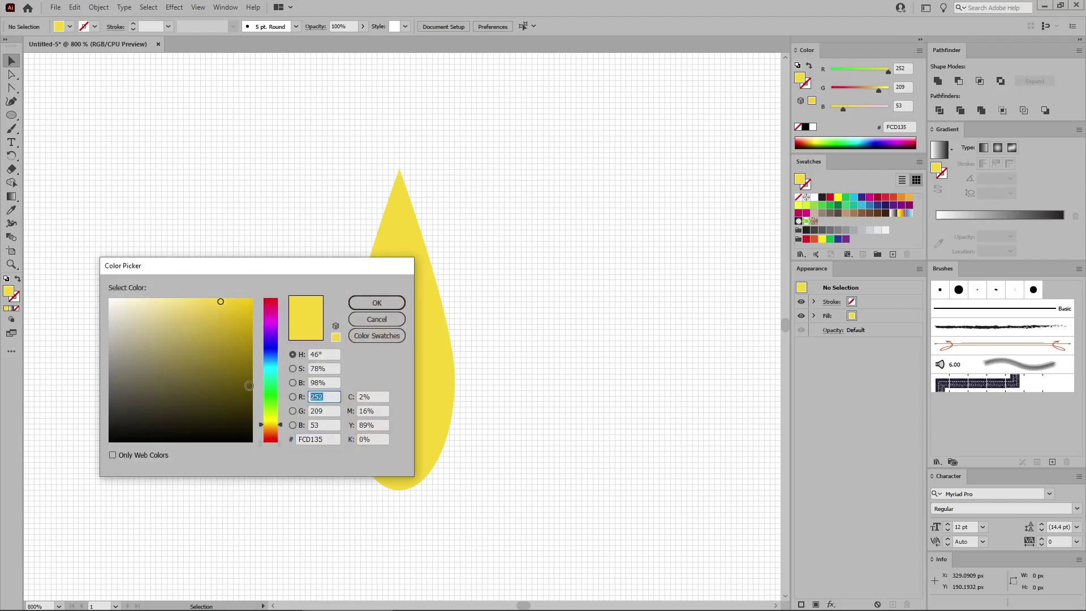
text(241)
key(Tab)
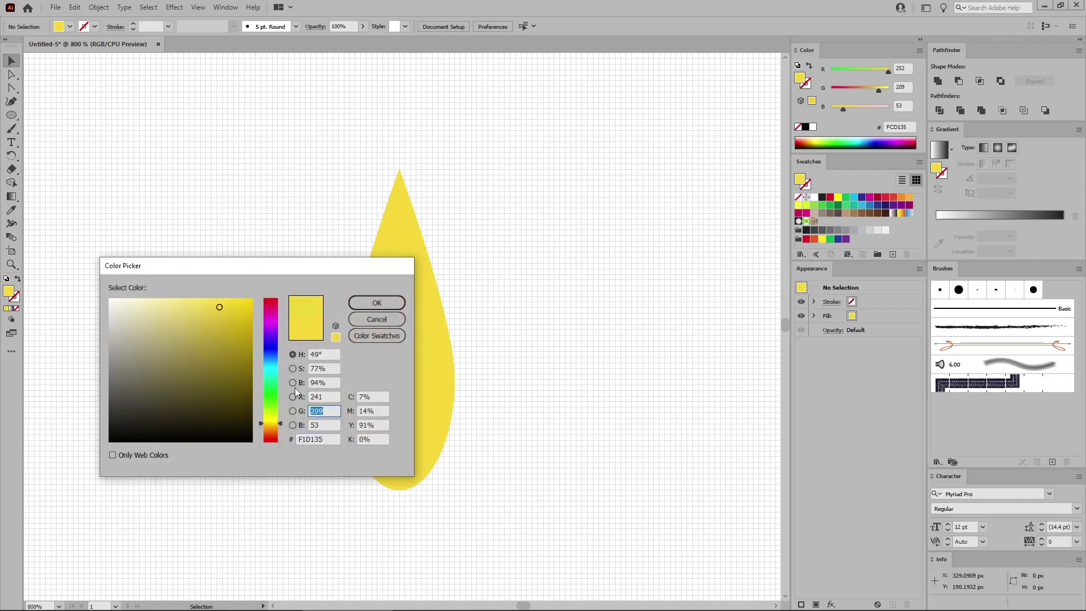
text(176)
key(Tab)
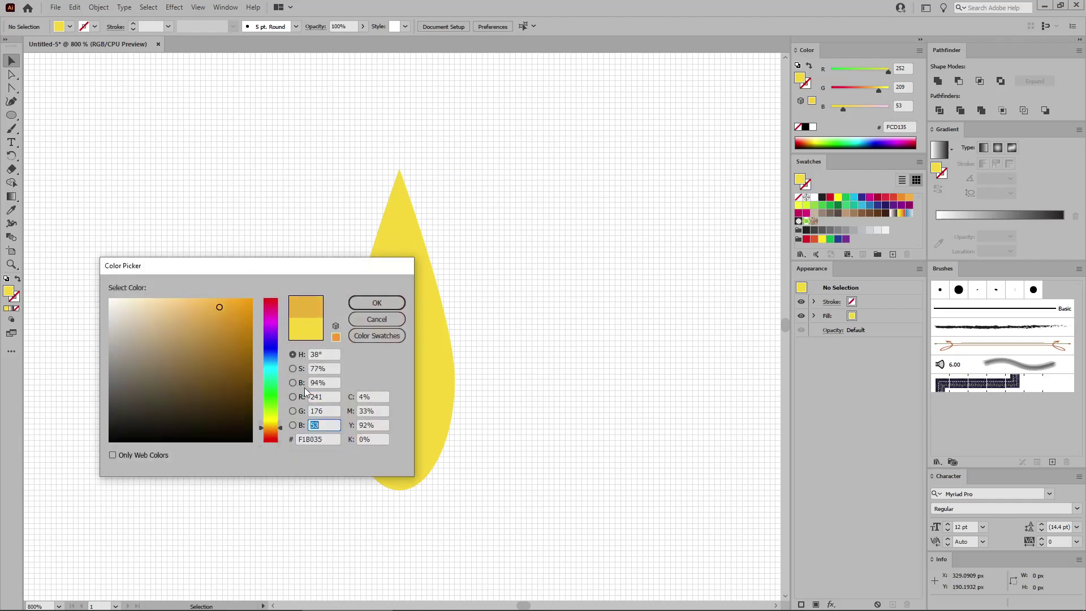
text(22)
click(376, 303)
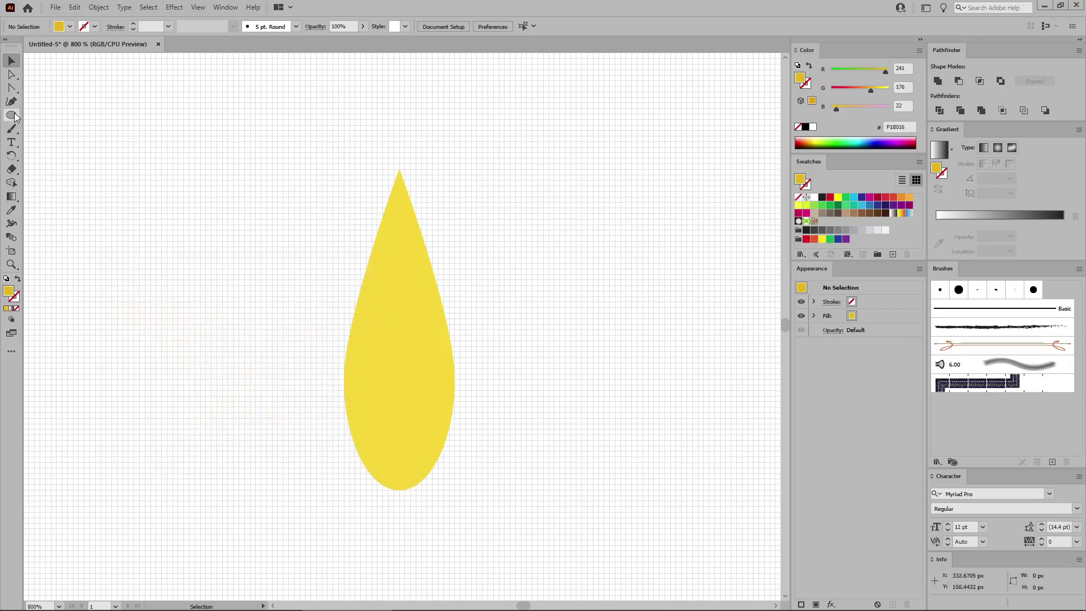
Draw a 14 × 64 px rectangle over the yellow leaf's right half and intersect it with a copy of the leaf
drag(14, 117, 59, 113)
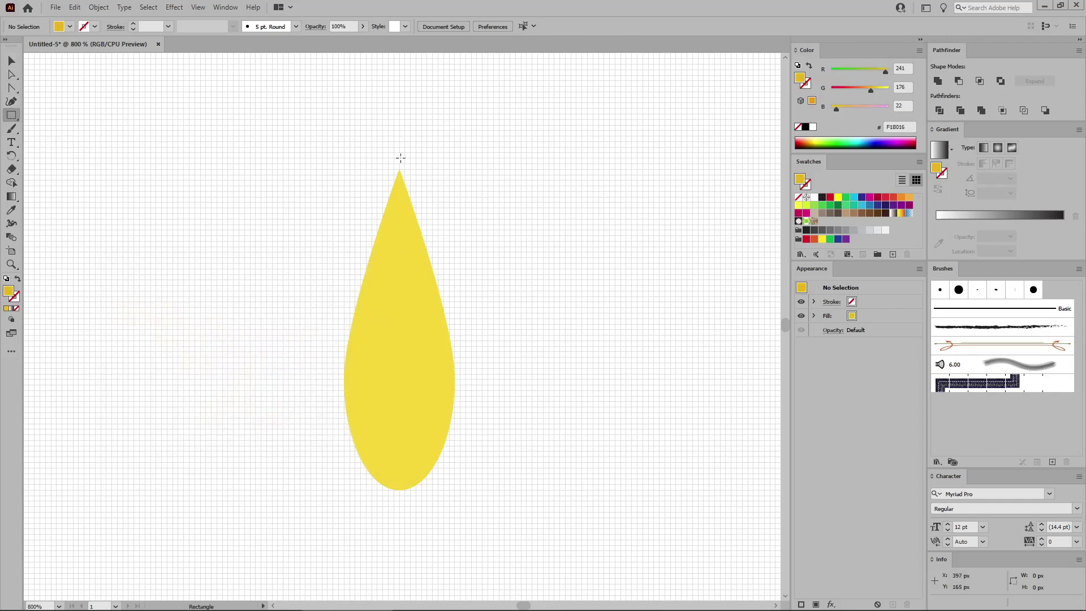
drag(400, 153, 476, 508)
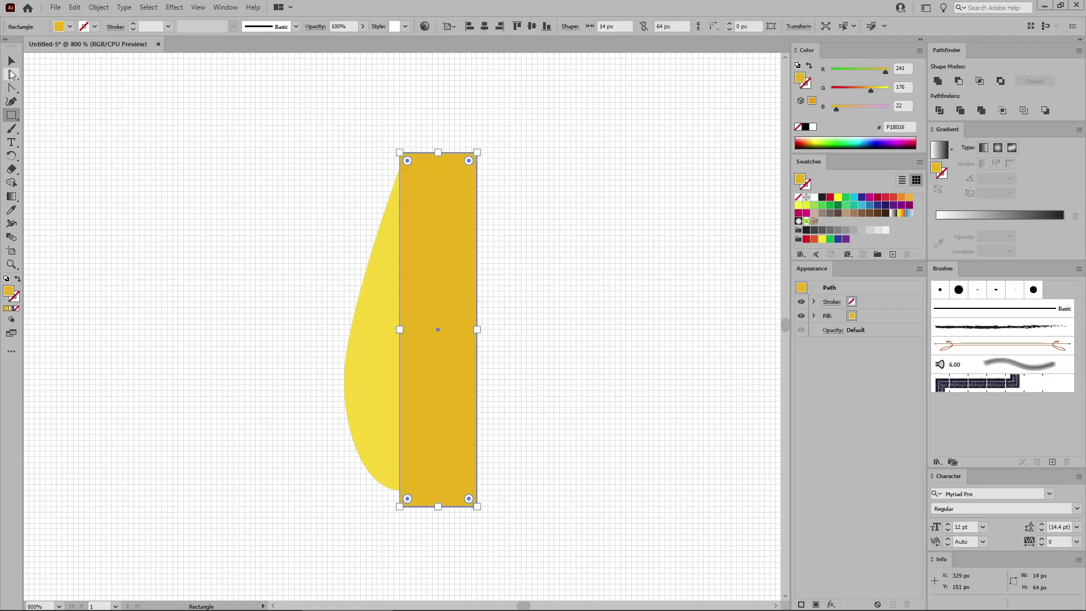
key(v)
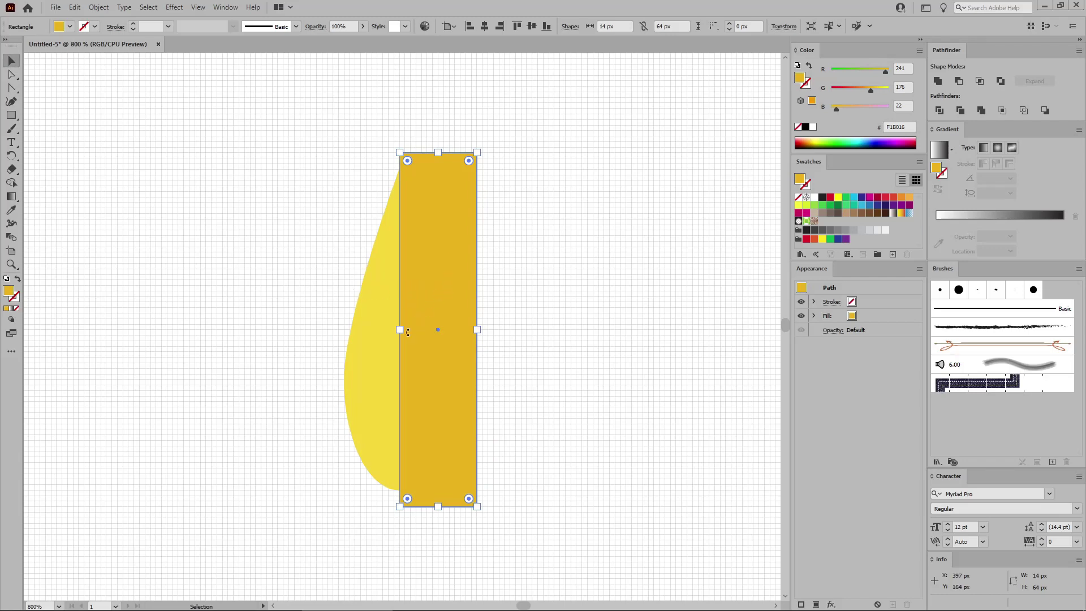
shift+click(373, 369)
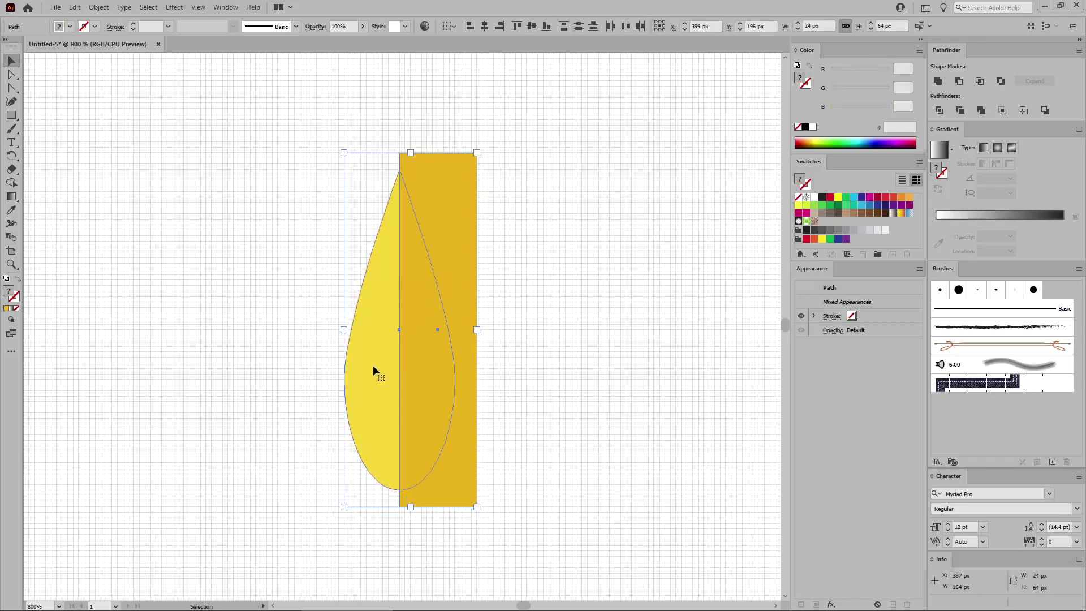
click(980, 81)
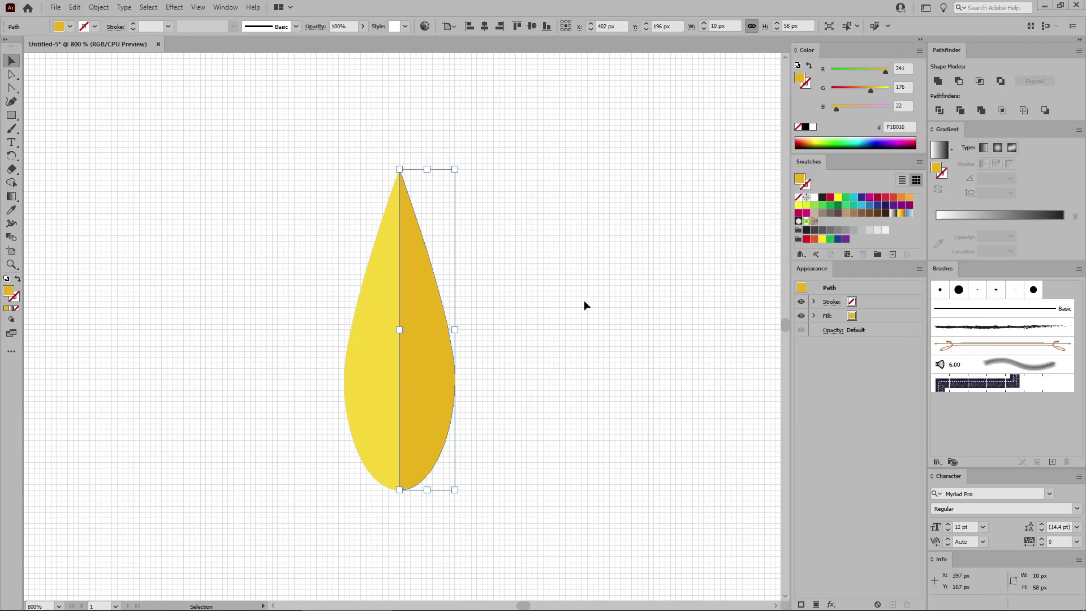
click(524, 308)
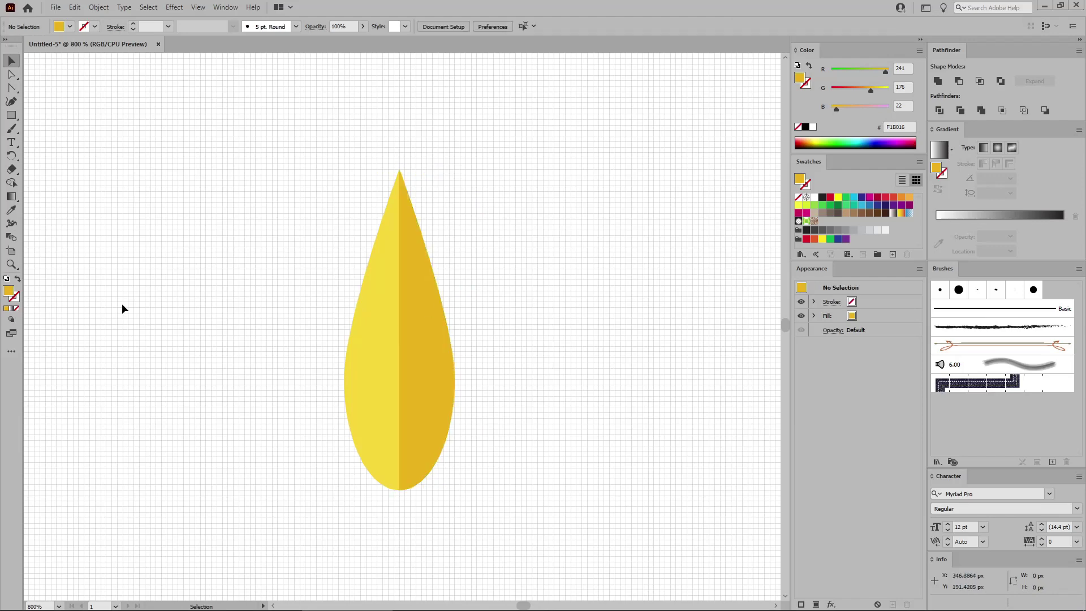
Swap fill and stroke, leaving no fill, and set the stroke colour to RGB 219, 96, 42
key(shift+x)
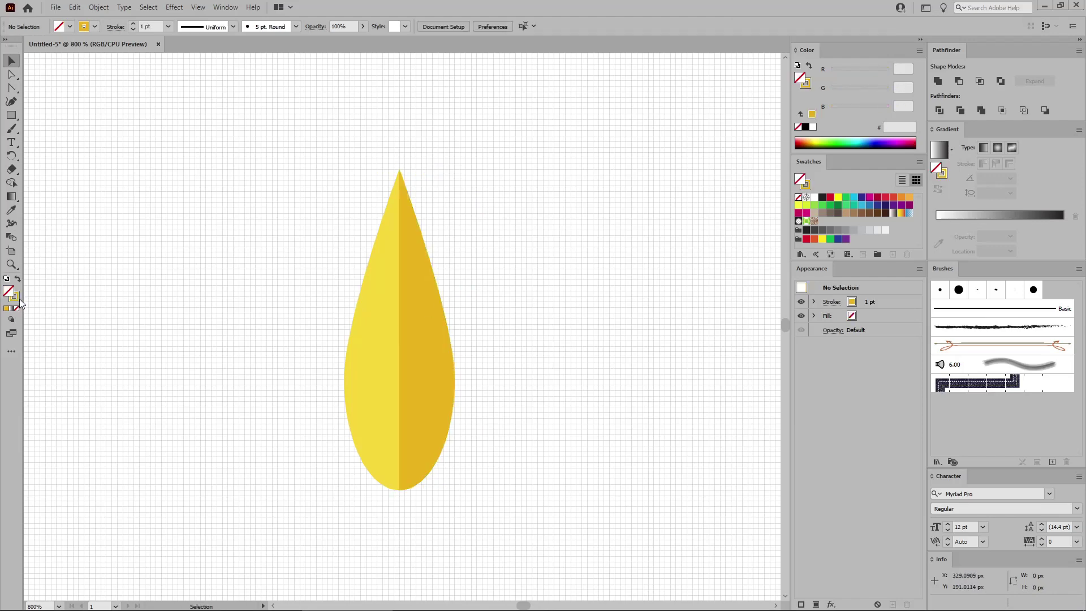
double_click(20, 304)
click(326, 395)
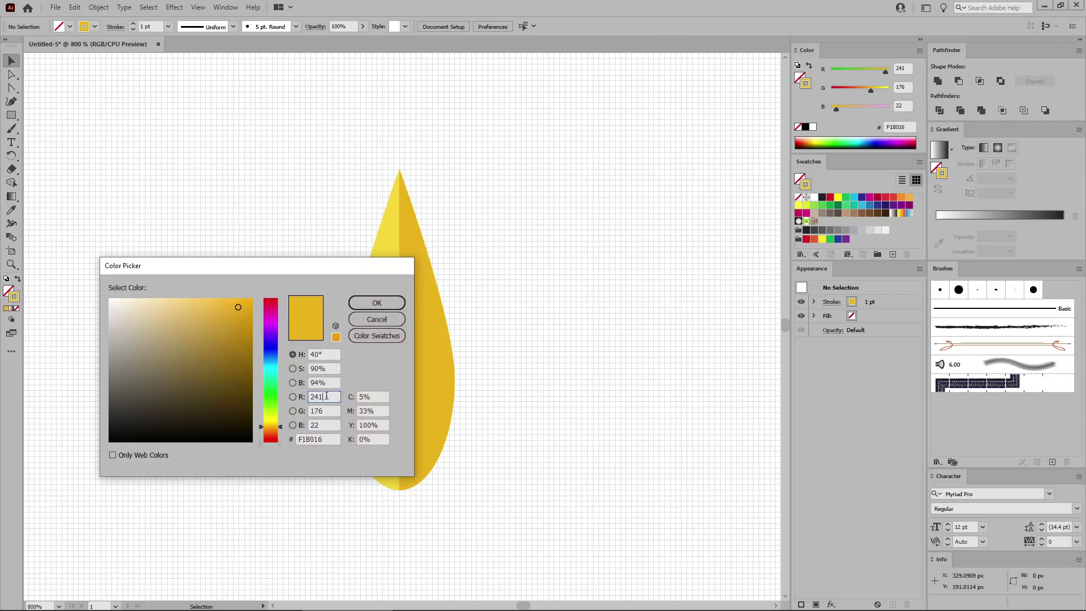
double_click(326, 395)
text(219)
key(Tab)
text(9)
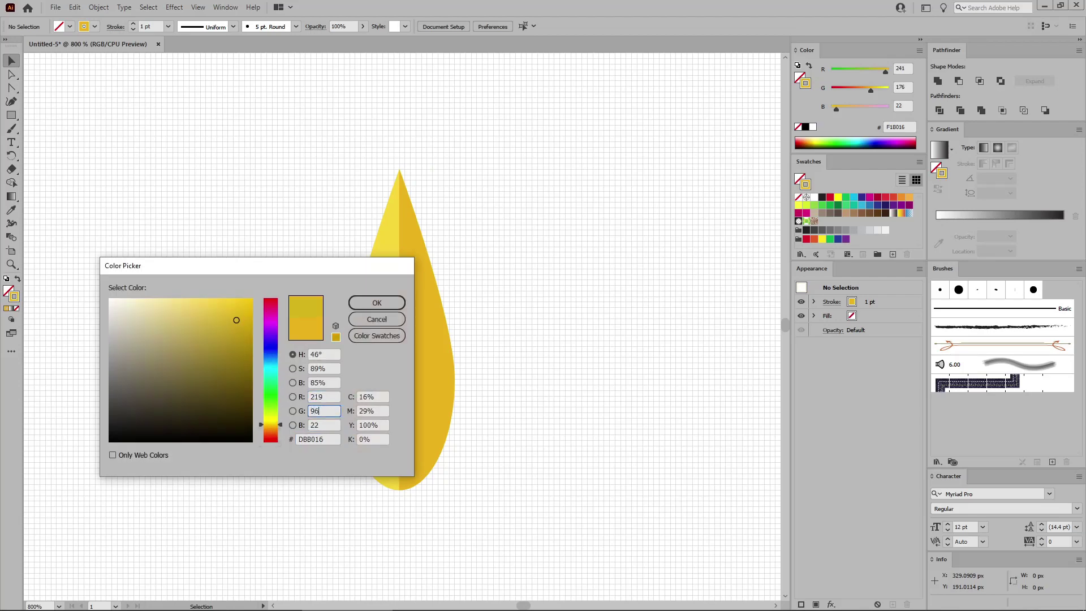
key(Tab)
text(42)
click(373, 304)
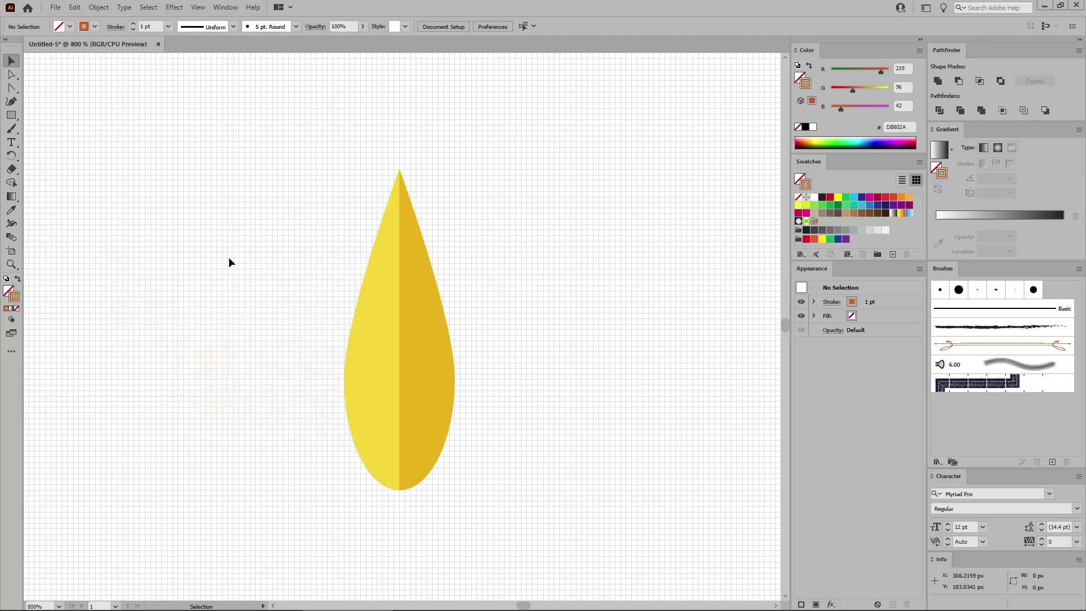
Draw a vertical 62 px line with a 1 pt stroke and move it onto the yellow leaf's centre line, extending below the base
drag(14, 119, 63, 166)
drag(515, 510, 522, 171)
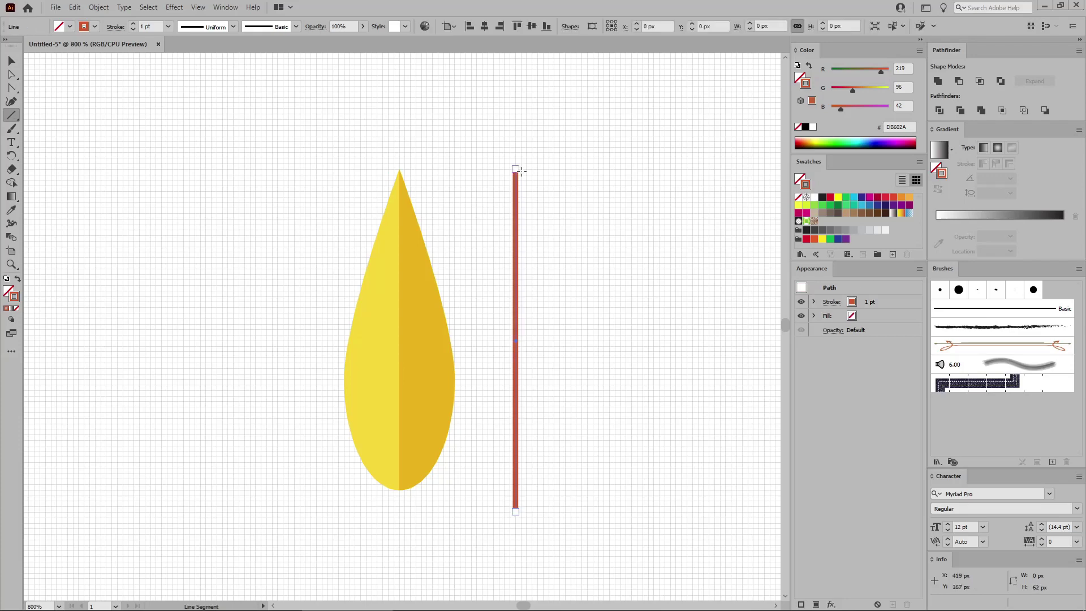
key(v)
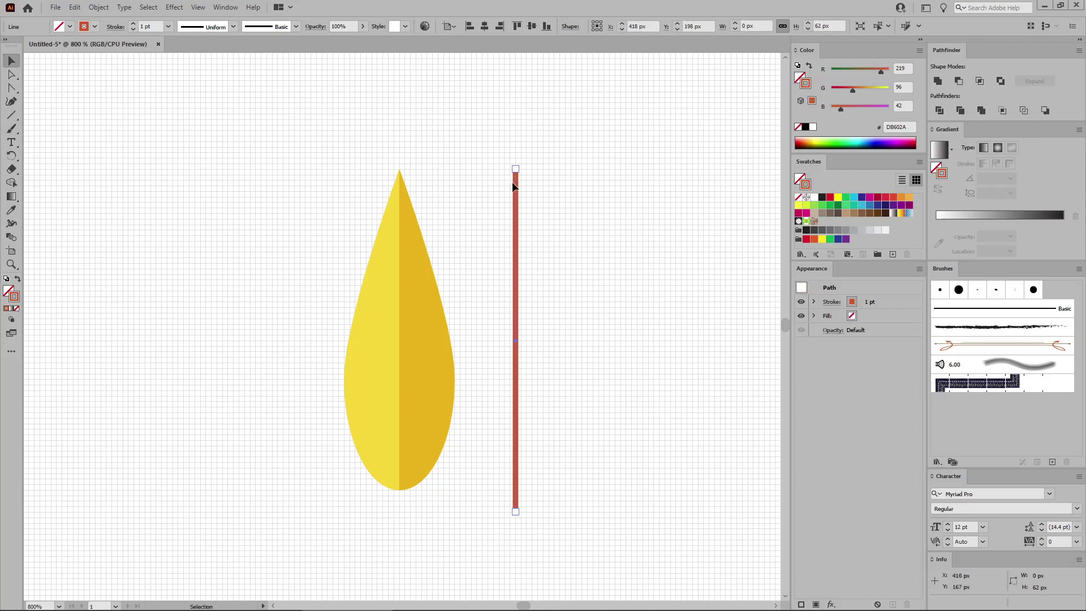
drag(517, 182, 398, 201)
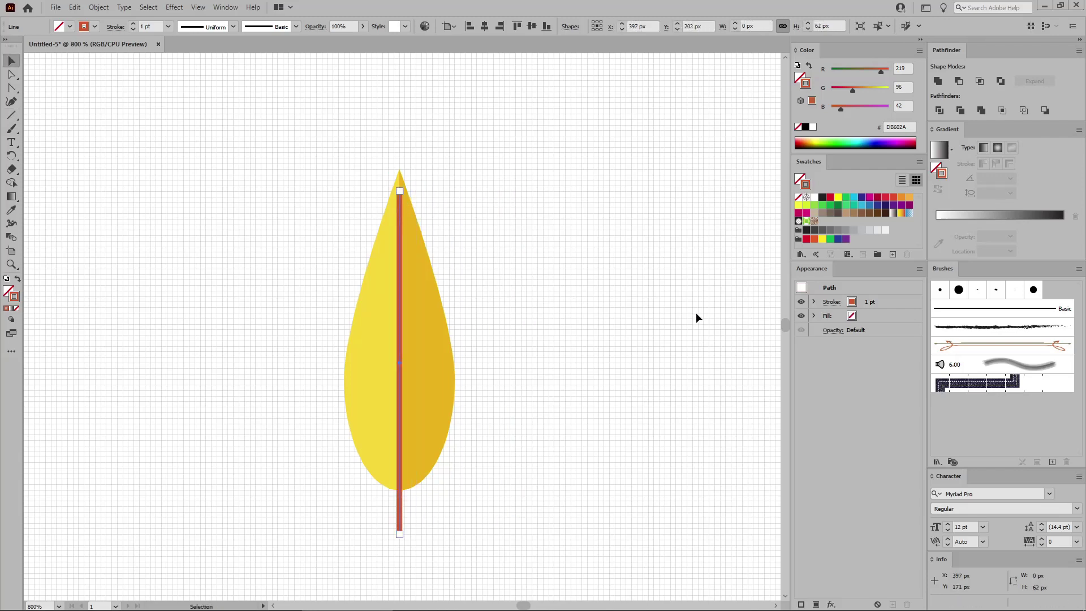
Give the yellow leaf's stem a 2 pt stroke with a width profile tapering to the leaf tip and a round cap
click(831, 302)
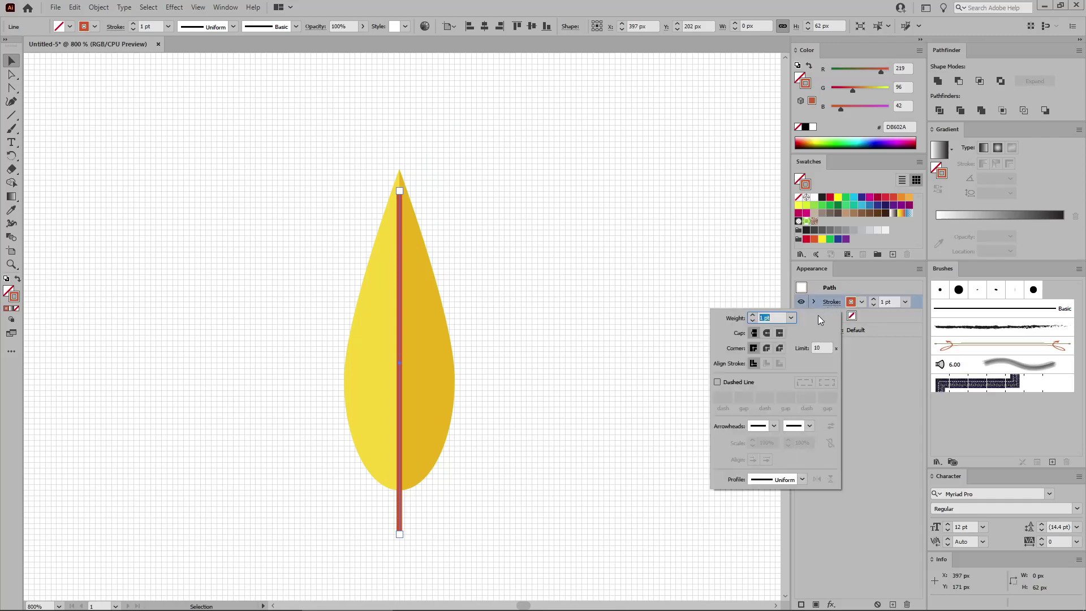
click(792, 318)
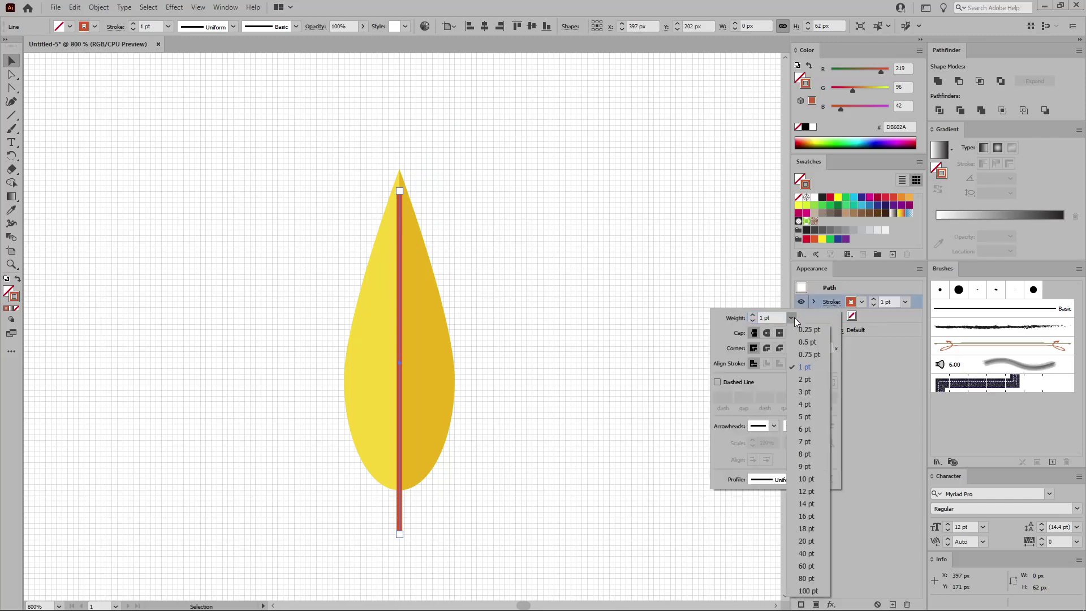
click(812, 378)
click(803, 479)
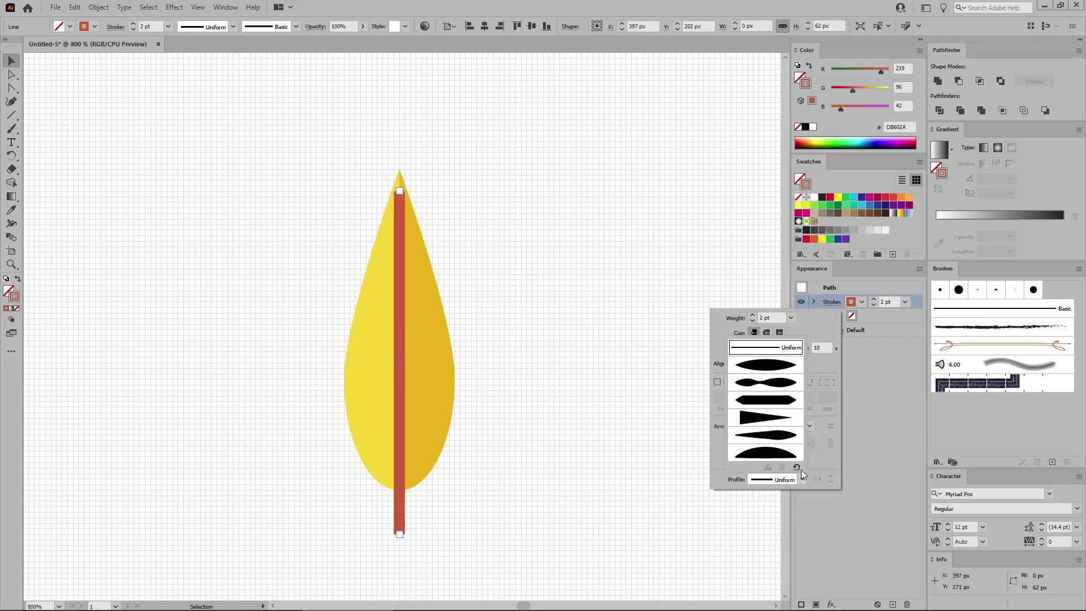
click(783, 420)
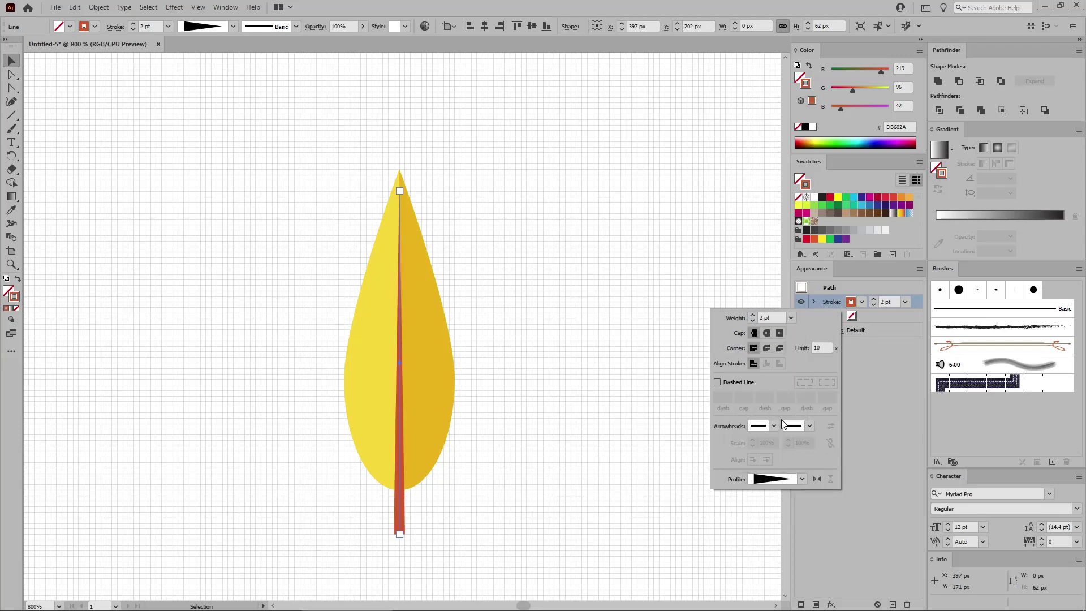
click(767, 334)
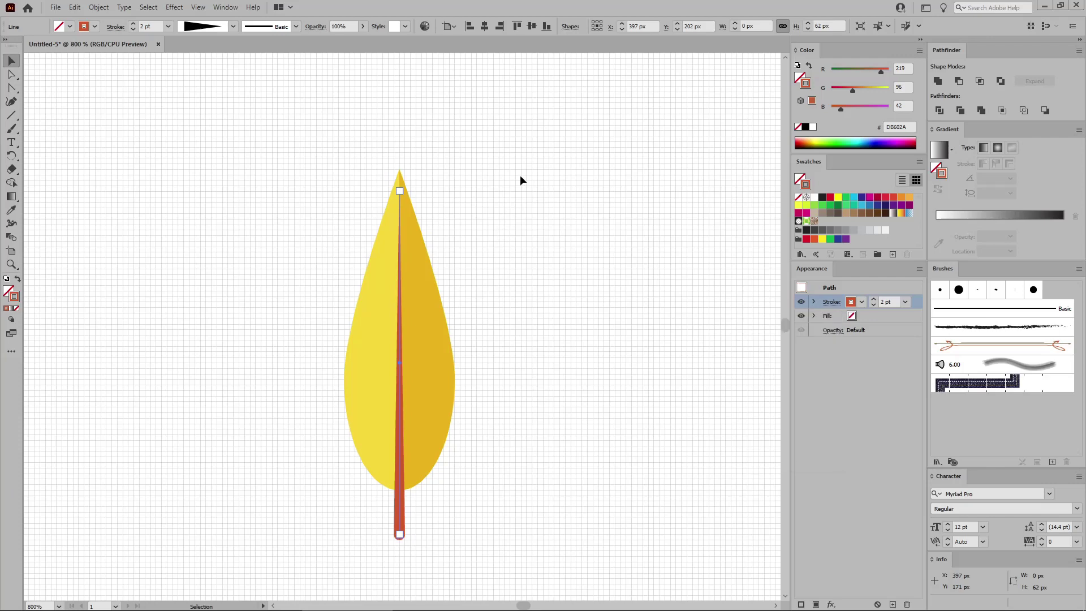
Group the yellow leaf's two halves with the stem and bring up the Warp effects for the group
mouse_move(521, 171)
mouse_down()
mouse_move(421, 410)
mouse_move(323, 547)
mouse_move(296, 548)
mouse_up()
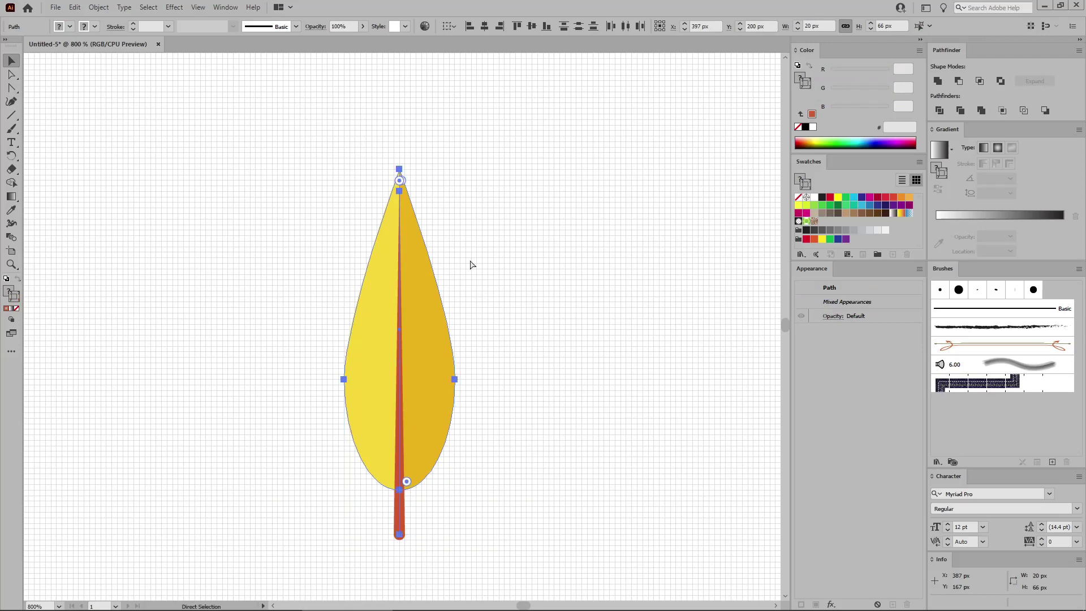
key(ctrl+g)
click(174, 6)
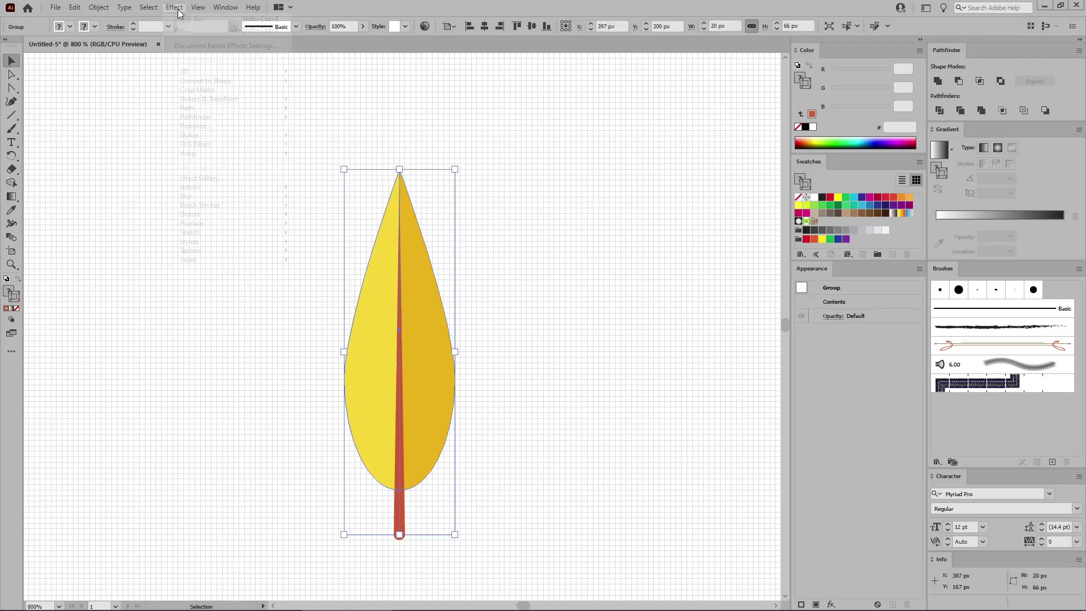
mouse_move(237, 153)
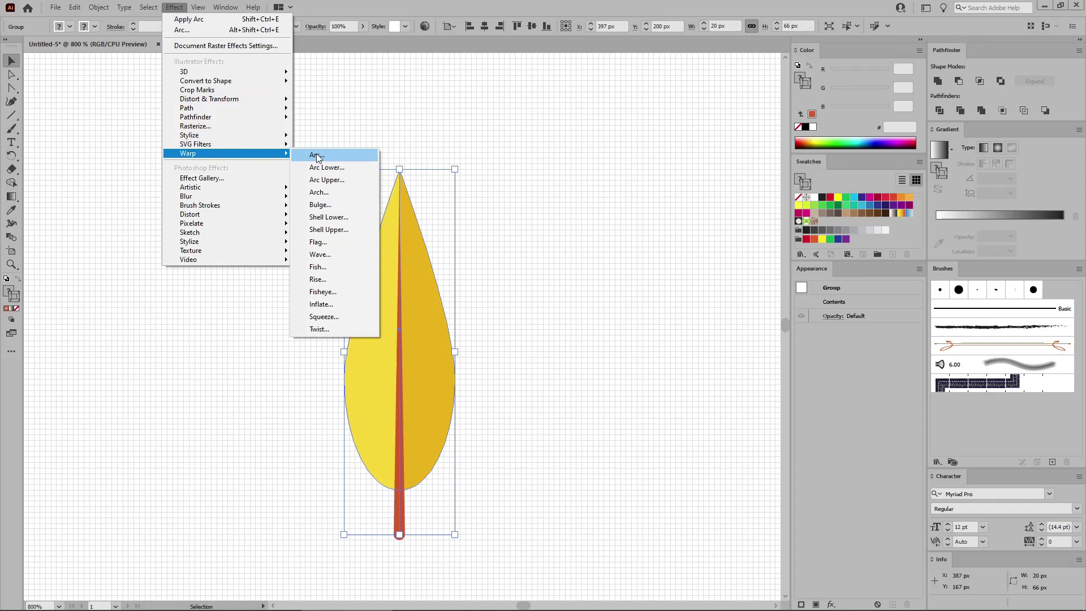
Apply a vertical Arc warp with a 10% bend to the yellow leaf group
click(315, 156)
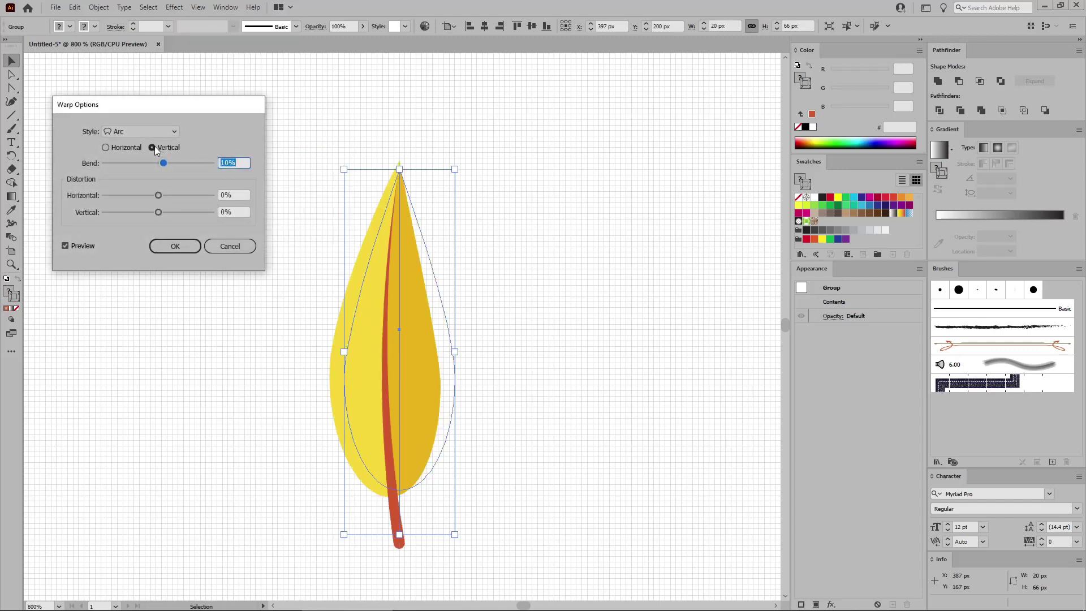
double_click(222, 162)
click(175, 246)
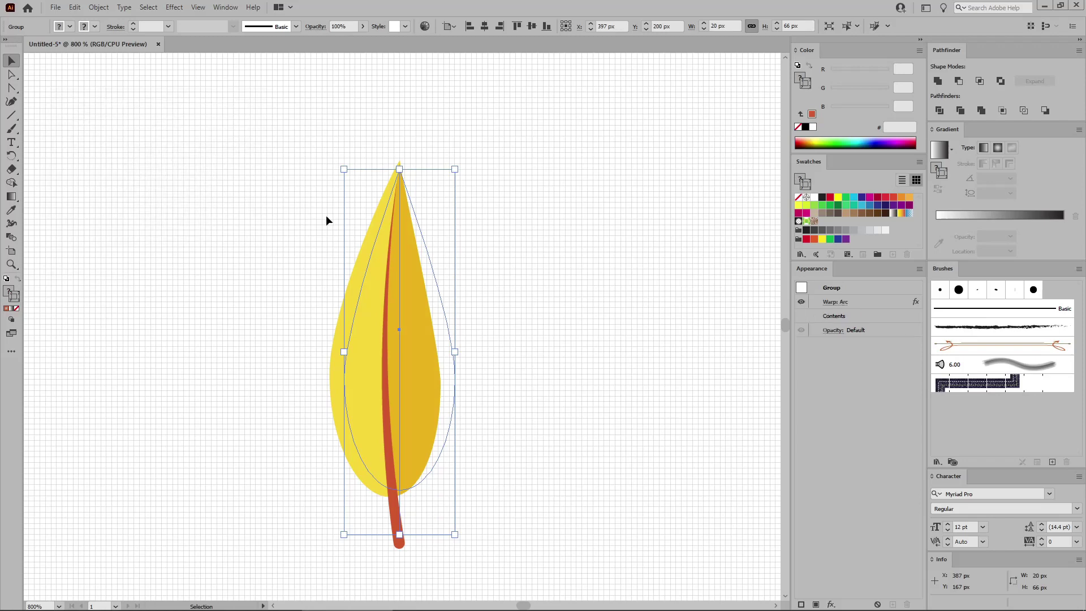
click(398, 151)
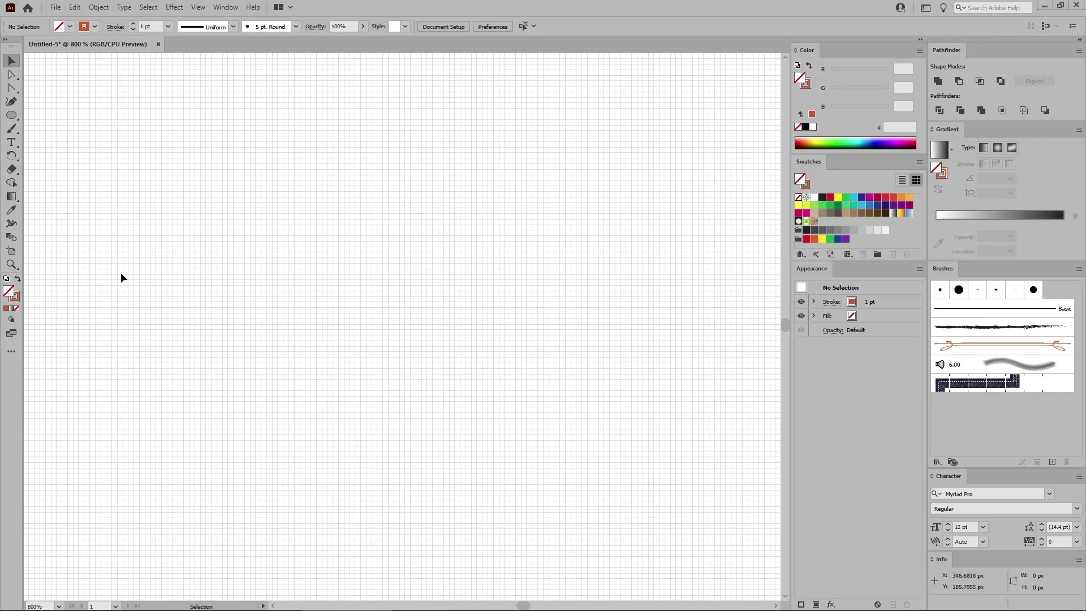
Set the default colours to no stroke and an RGB 200, 60, 37 red fill
key(shift+x)
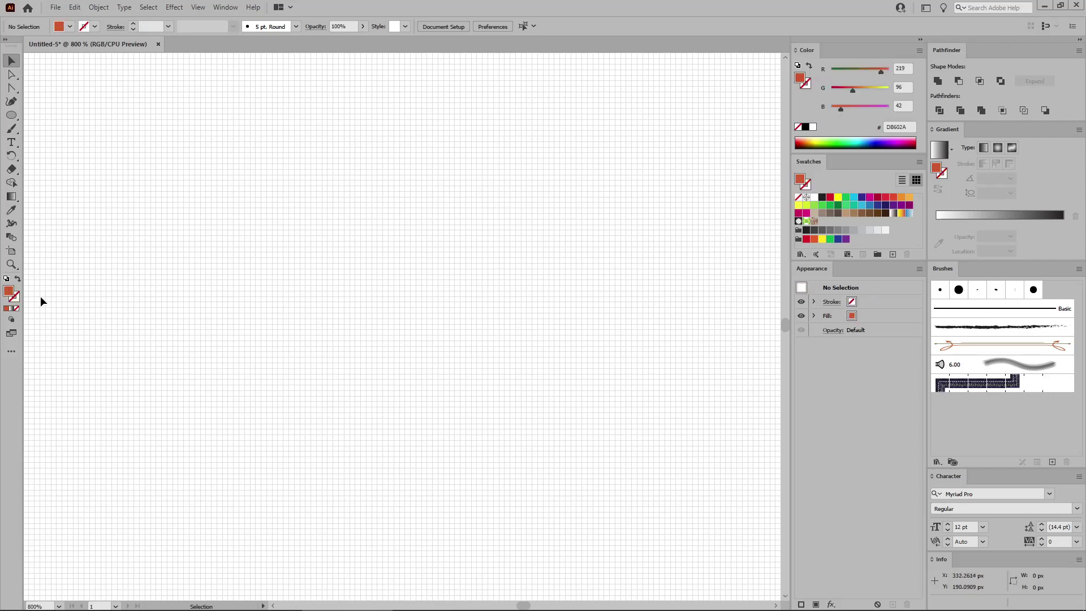
double_click(8, 291)
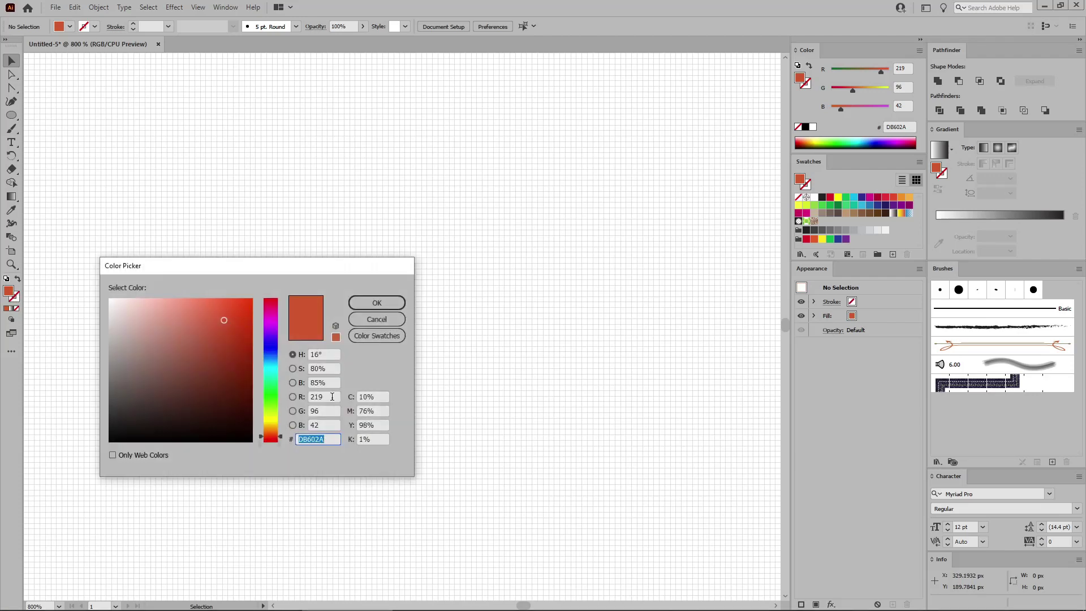
double_click(332, 396)
text(200)
key(Tab)
text(60)
key(Tab)
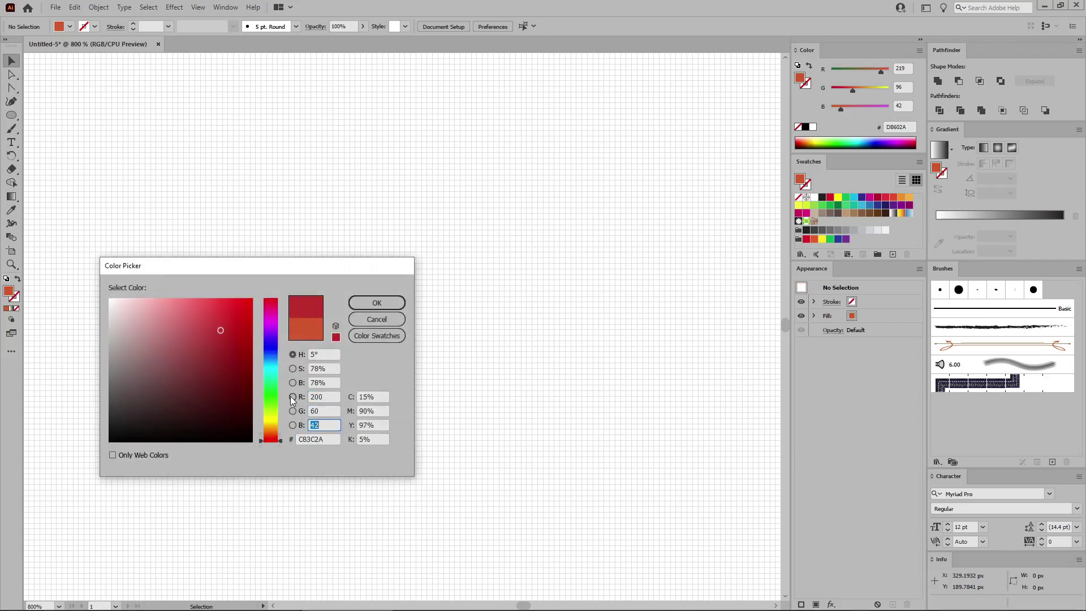
text(37)
click(376, 303)
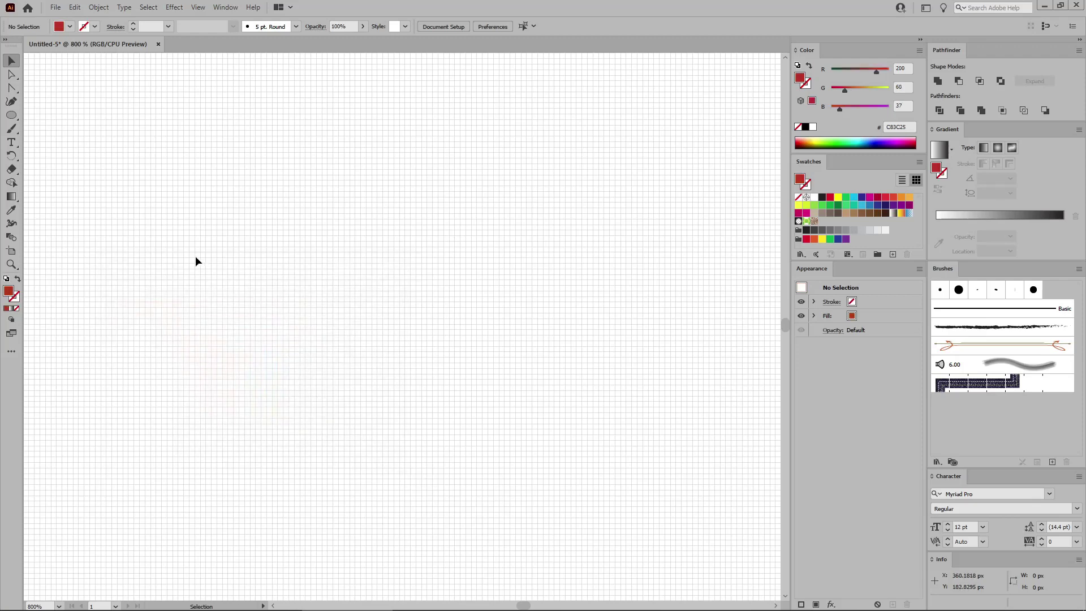
Create a 16 x 48 px ellipse on the empty canvas area
key(l)
click(327, 213)
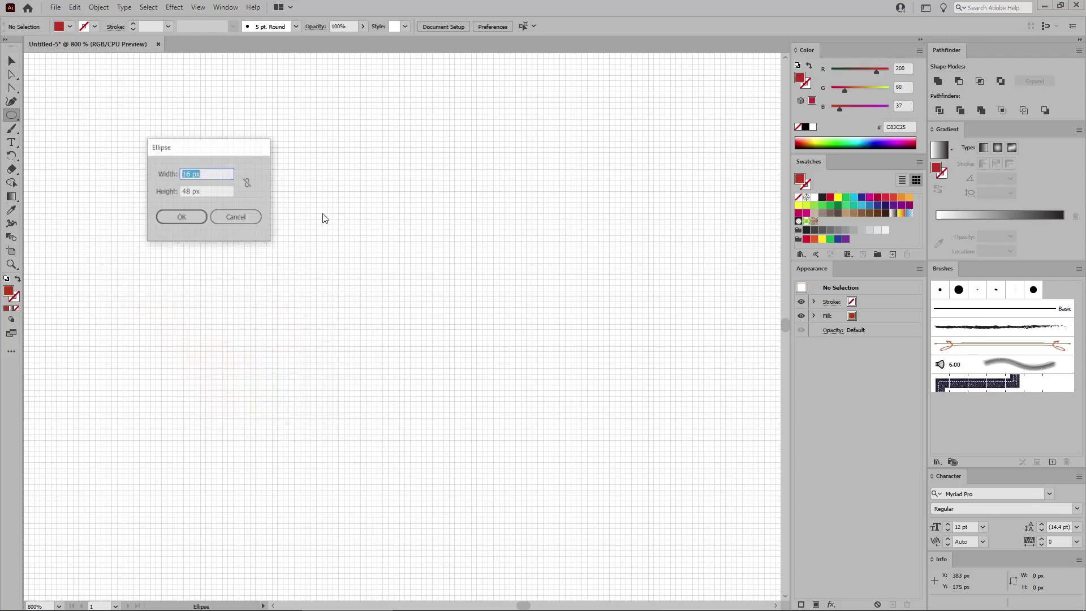
click(187, 172)
key(Tab)
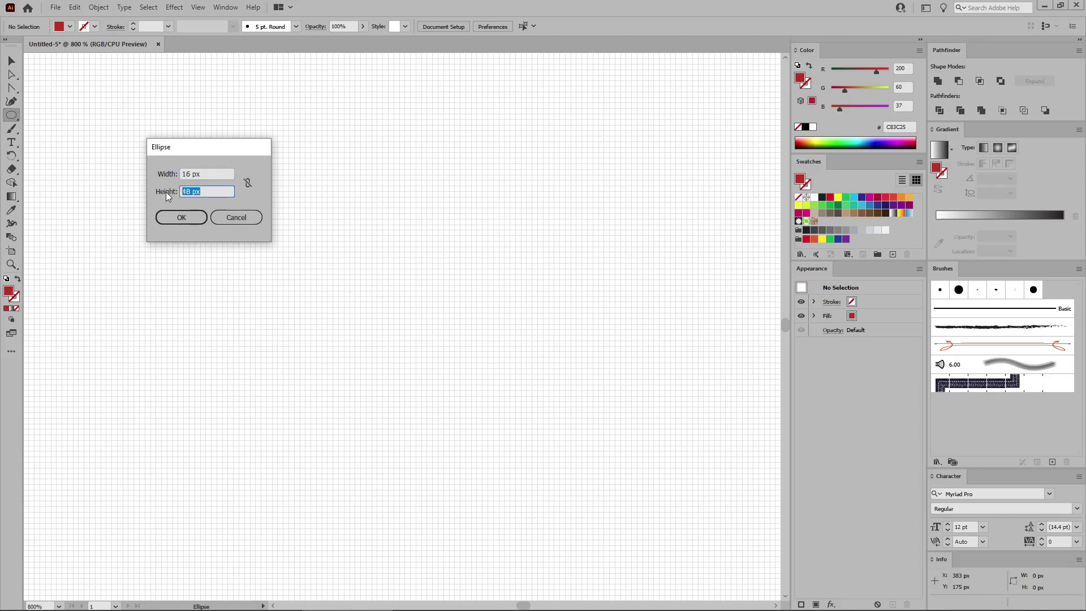
click(192, 220)
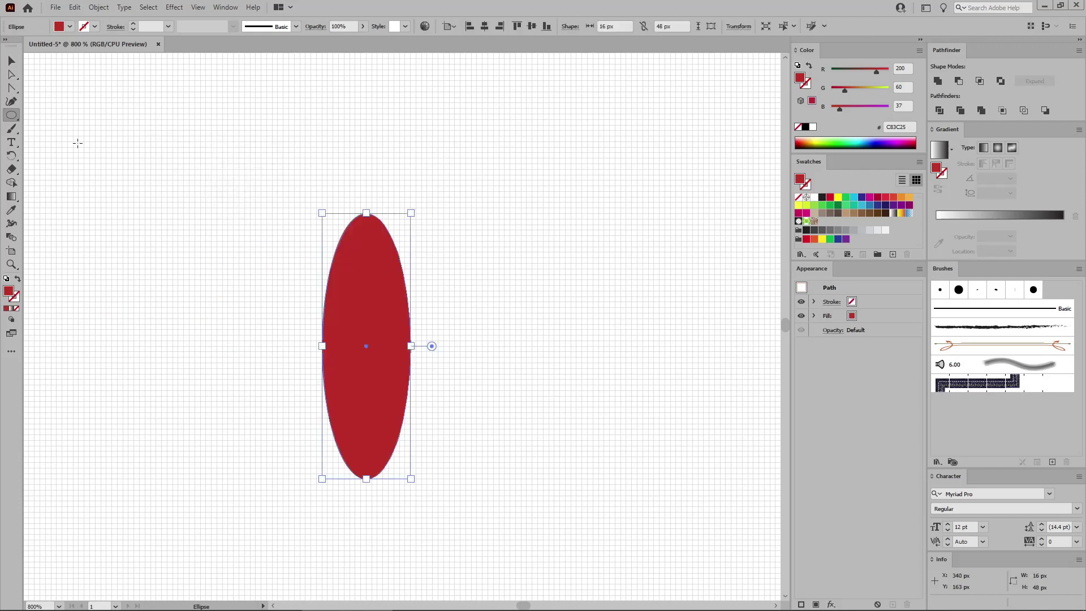
Convert the ellipse's bottom anchor into a sharp corner and bend the top anchor's right handle down and inward
click(12, 88)
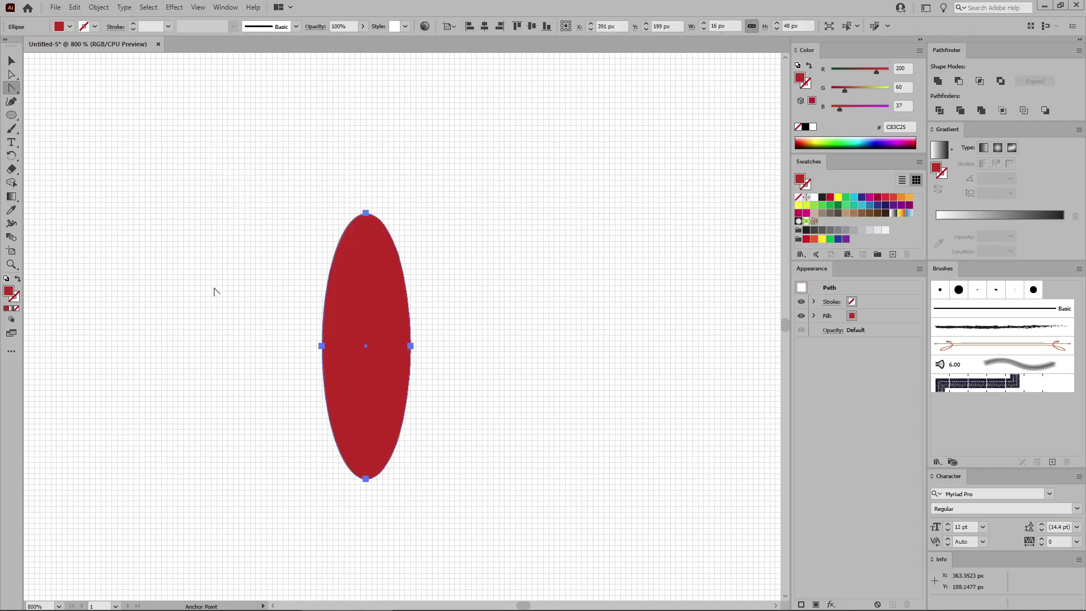
click(366, 478)
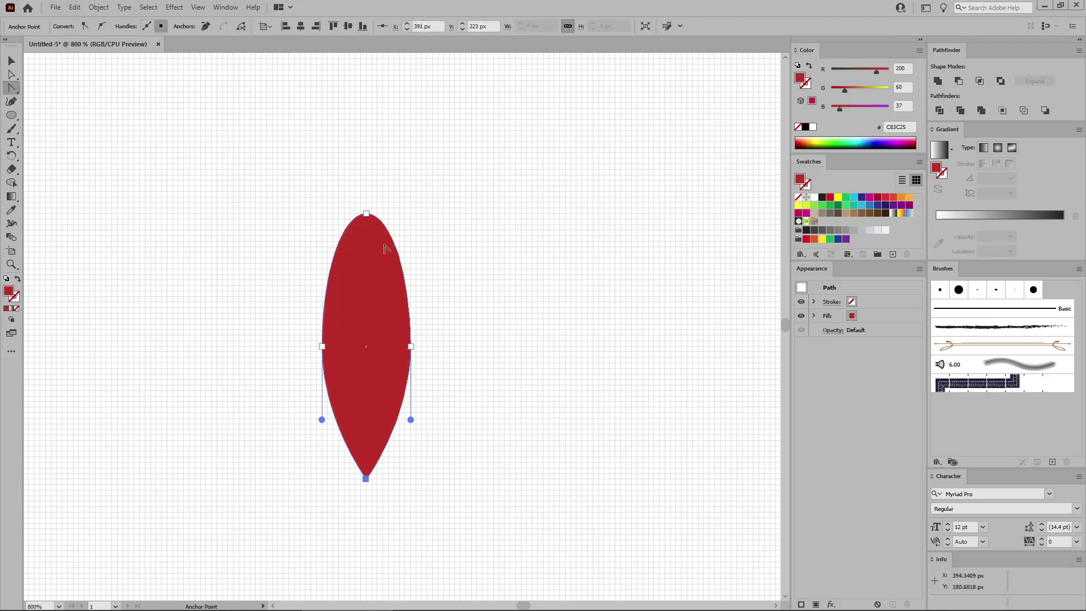
mouse_move(366, 214)
mouse_down()
mouse_move(394, 214)
mouse_move(371, 233)
mouse_up()
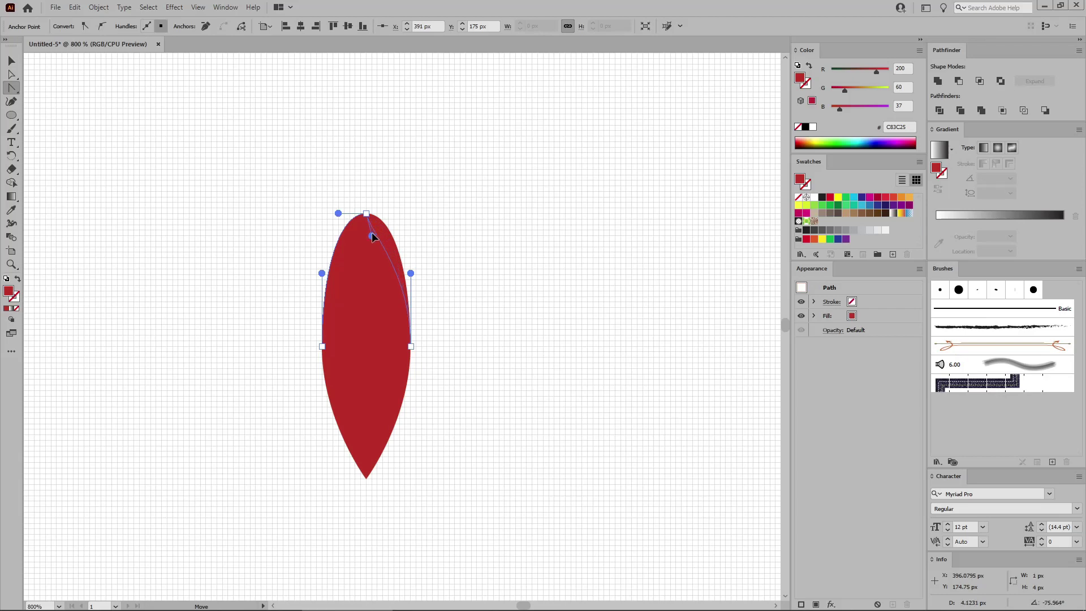
drag(374, 240, 374, 244)
drag(372, 244, 372, 244)
Bend the top anchor's left handle down and inward to mirror the right one, forming a pointed leaf tip
key(a)
click(366, 214)
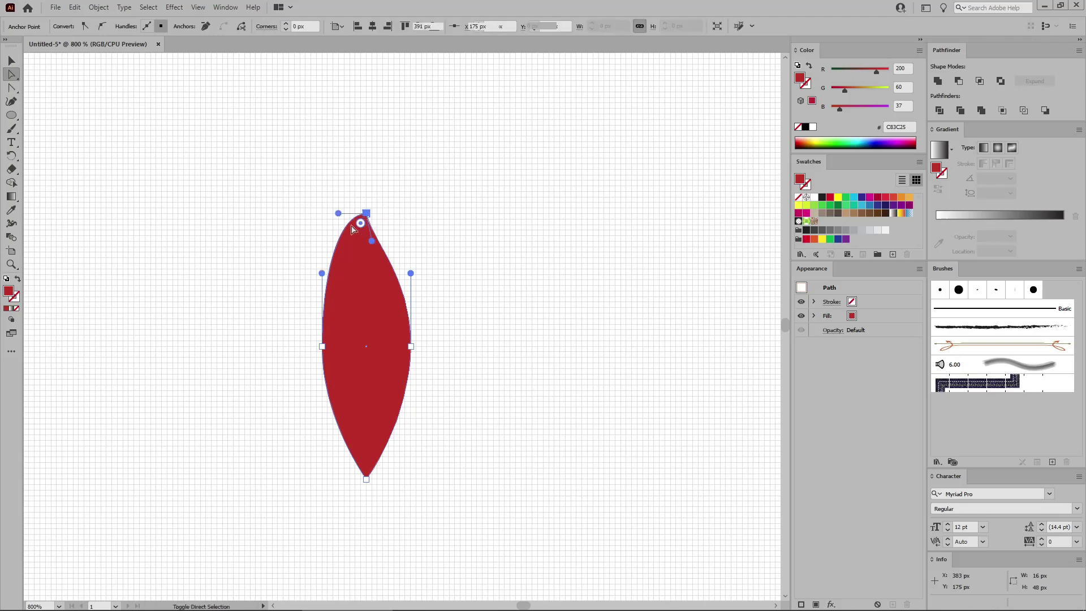
key(shift+c)
drag(341, 215, 361, 243)
key(v)
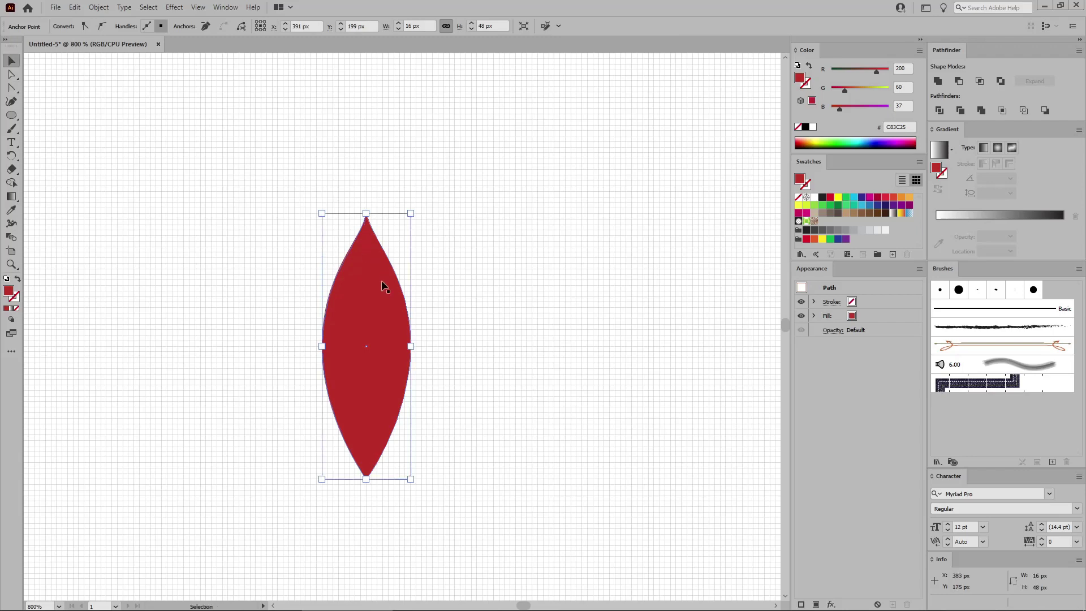
click(391, 215)
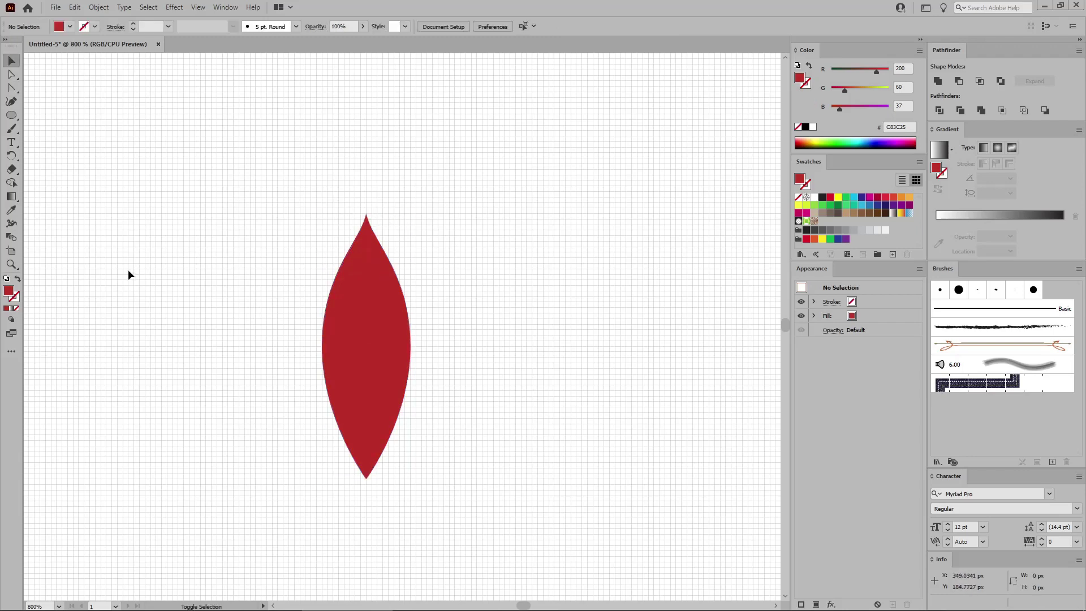
Set the default colours to no fill and an RGB 137, 47, 59 dark red stroke
key(shift+x)
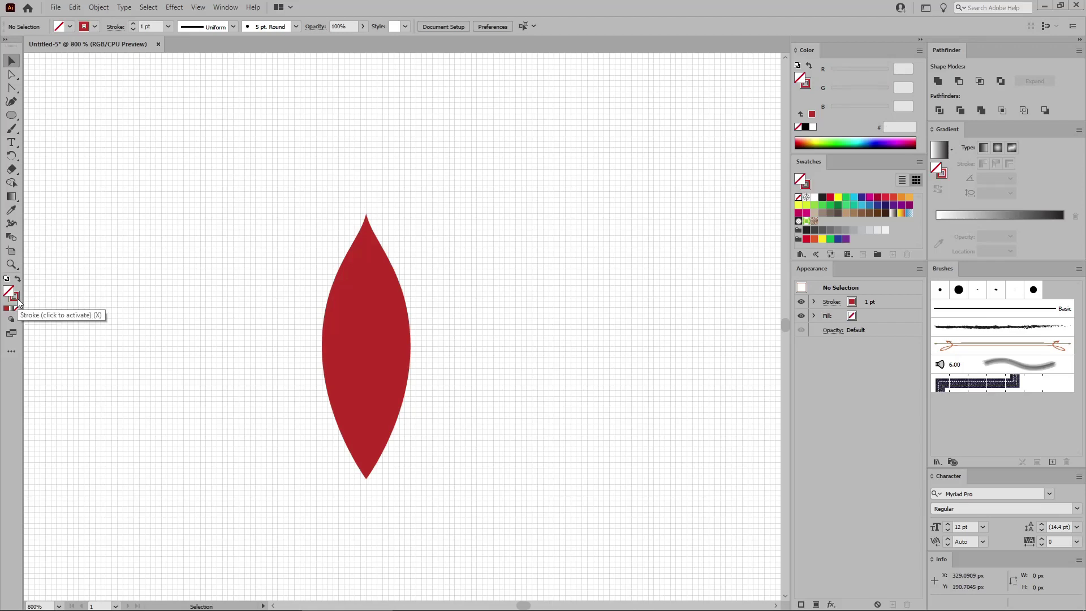
double_click(17, 298)
click(316, 397)
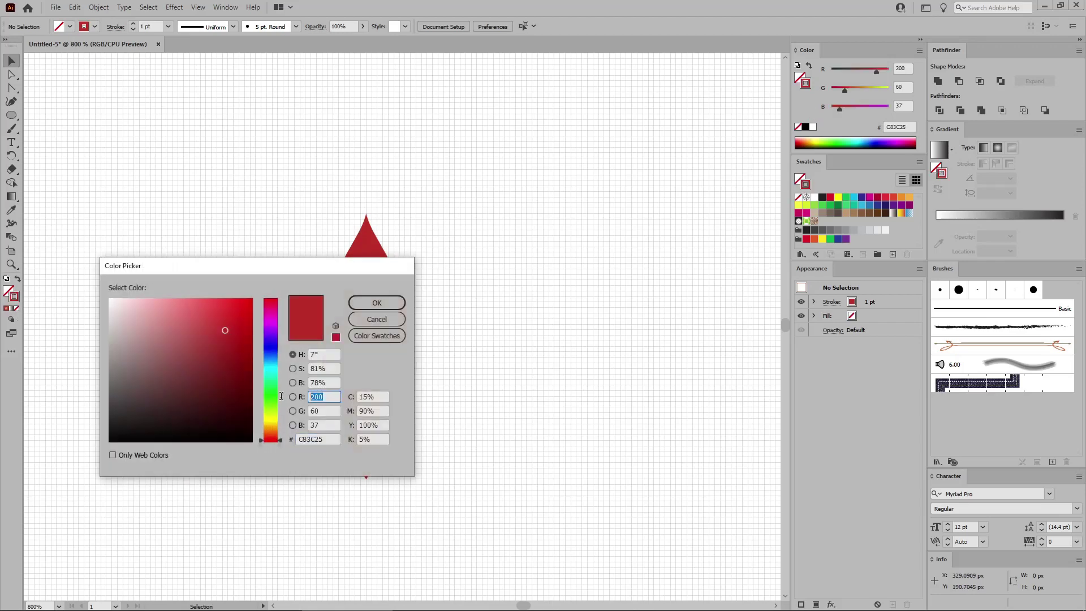
text(137)
key(Tab)
text(47)
key(Tab)
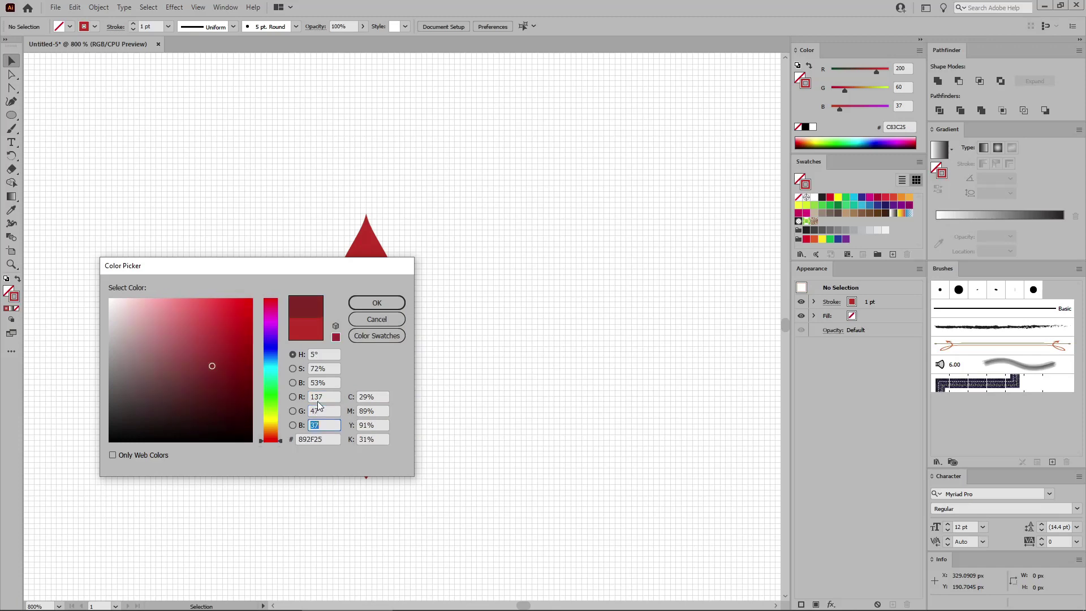
text(59)
click(399, 307)
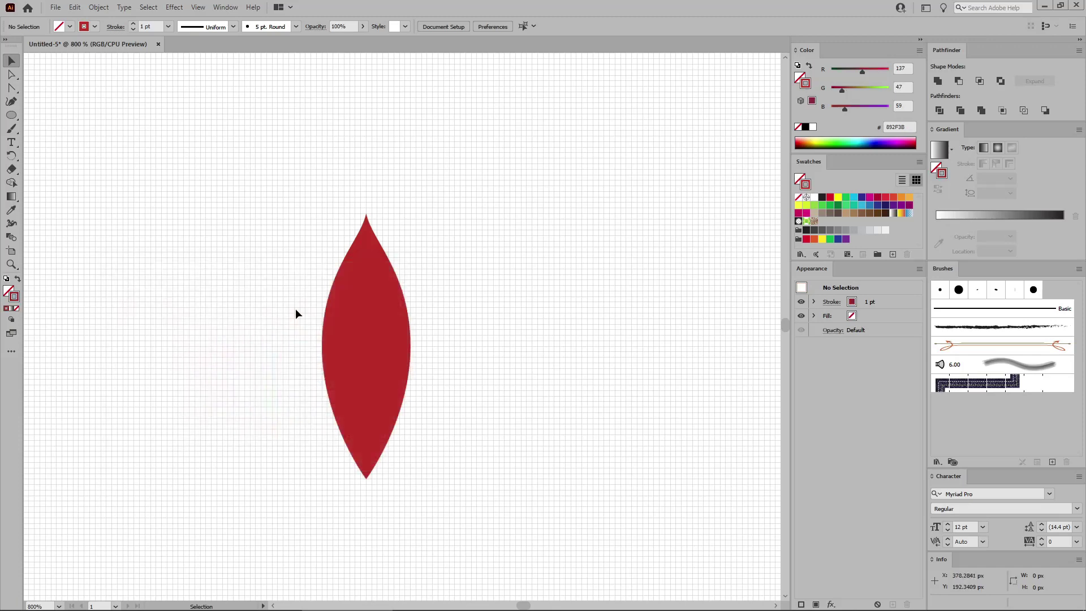
Draw a vertical line about 38 px long and centre it on the red leaf, ending at the leaf's bottom tip
drag(16, 116, 51, 170)
drag(438, 428, 441, 217)
key(v)
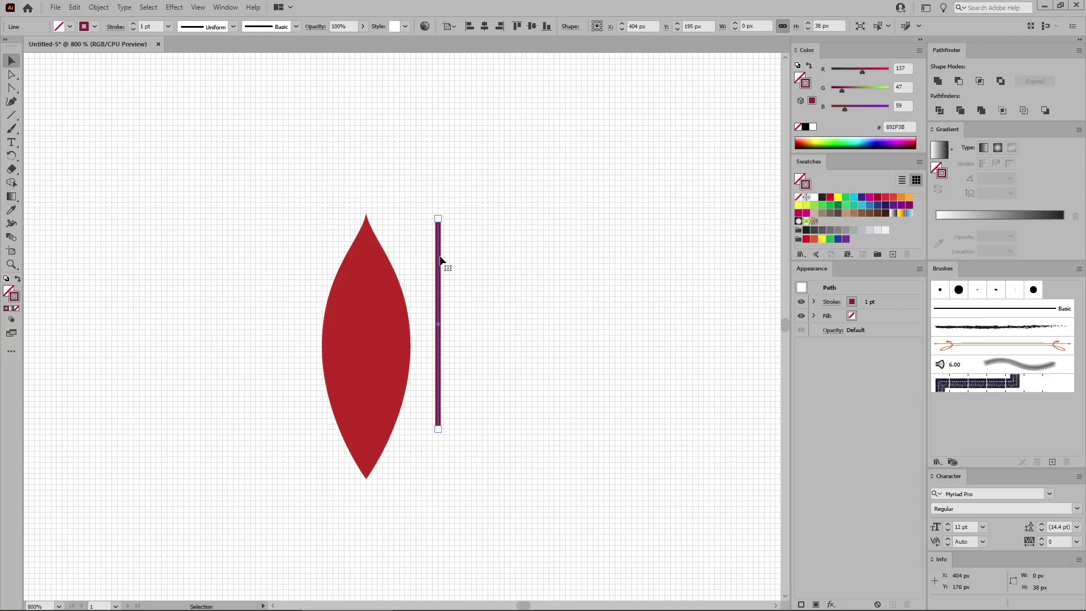
drag(438, 257, 366, 302)
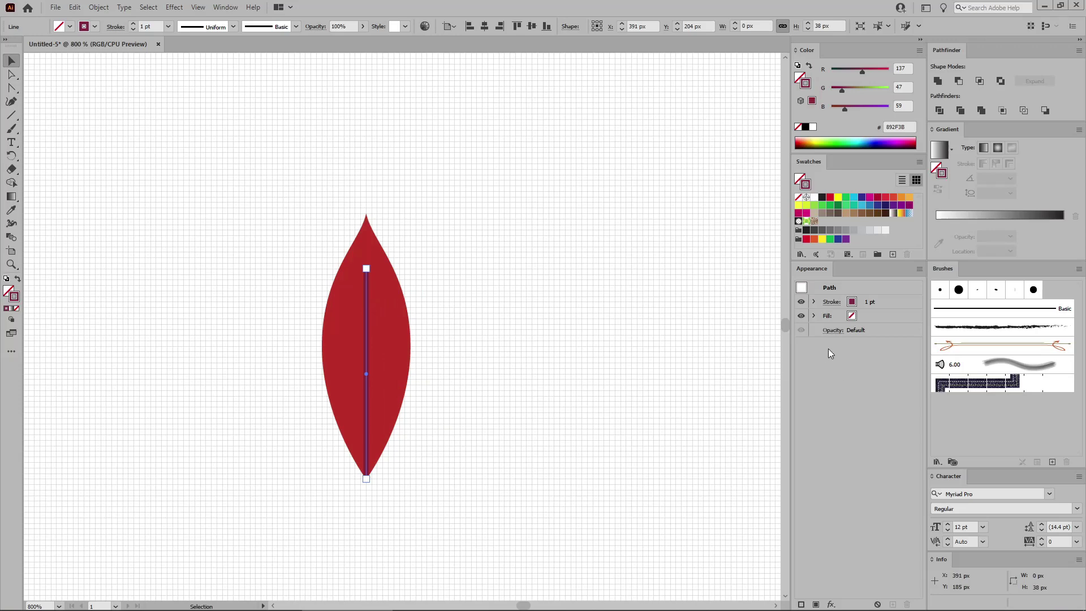
Give the vein line a width profile that tapers toward the leaf tip, and group it with the leaf
click(831, 302)
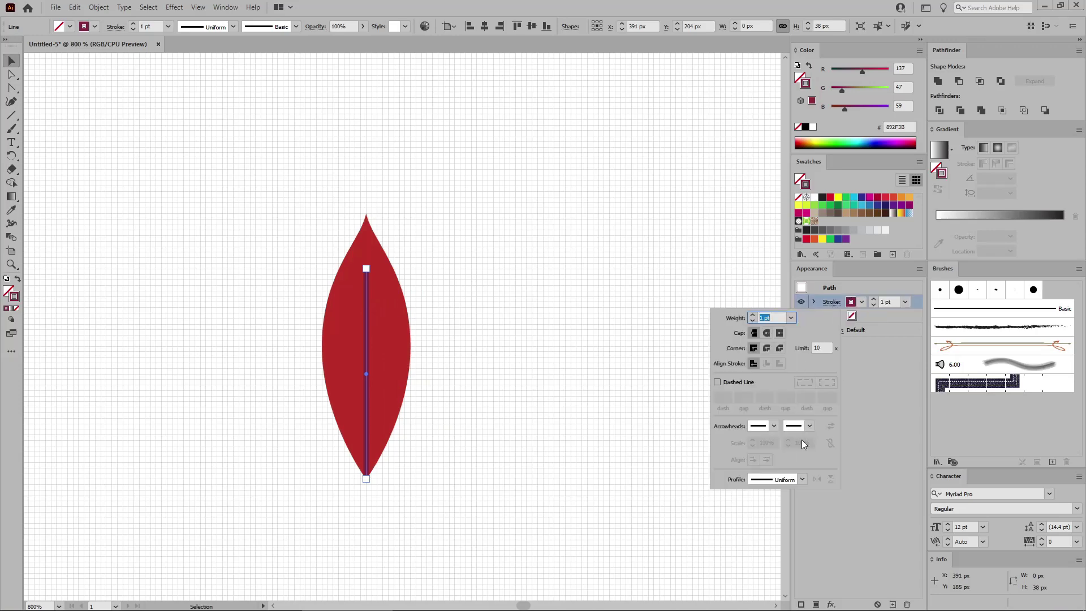
click(802, 479)
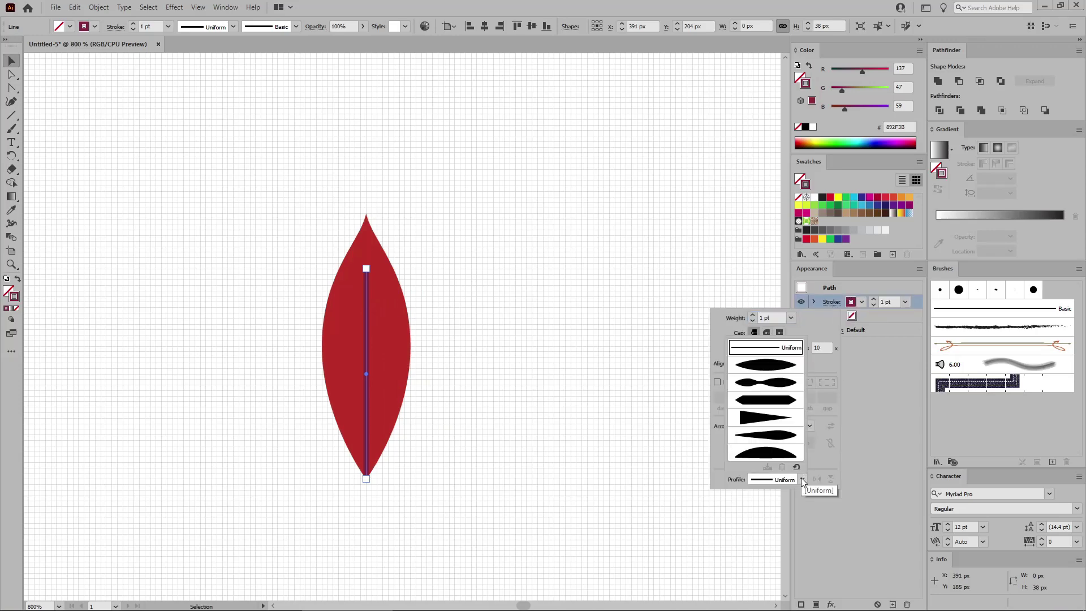
click(773, 419)
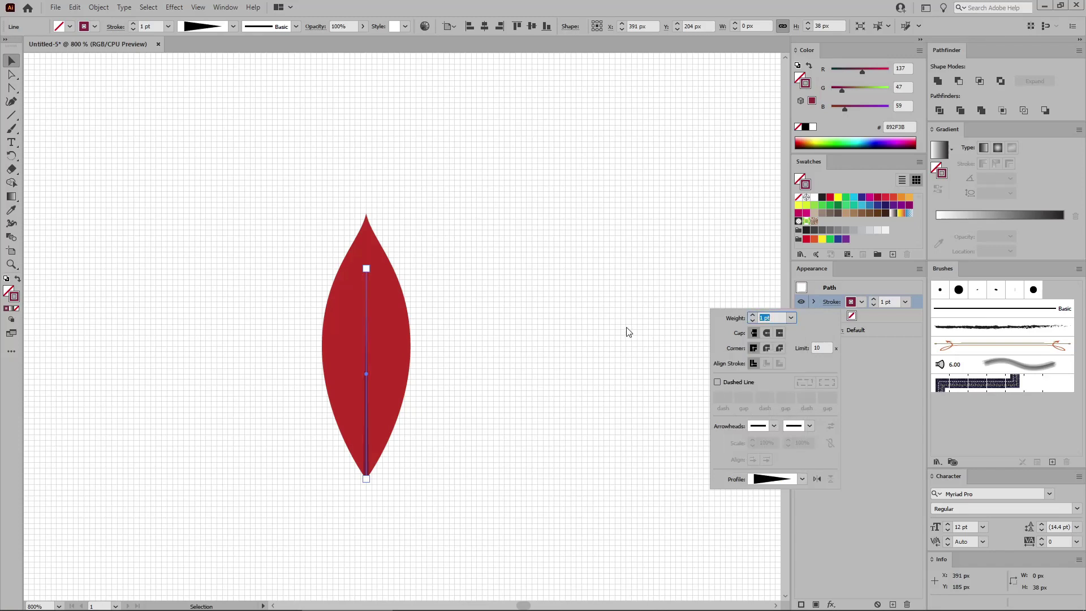
drag(445, 266, 285, 438)
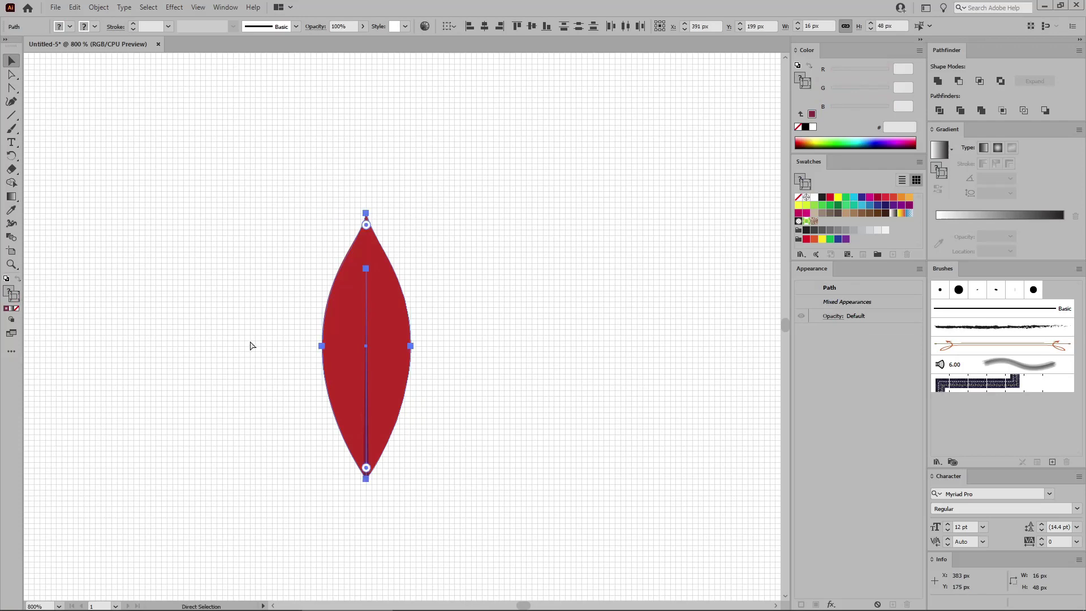
key(ctrl+g)
Apply a Transform effect to the leaf group with 80% horizontal and vertical scale, 55° rotation, 2 copies and the bottom-centre reference point
click(174, 7)
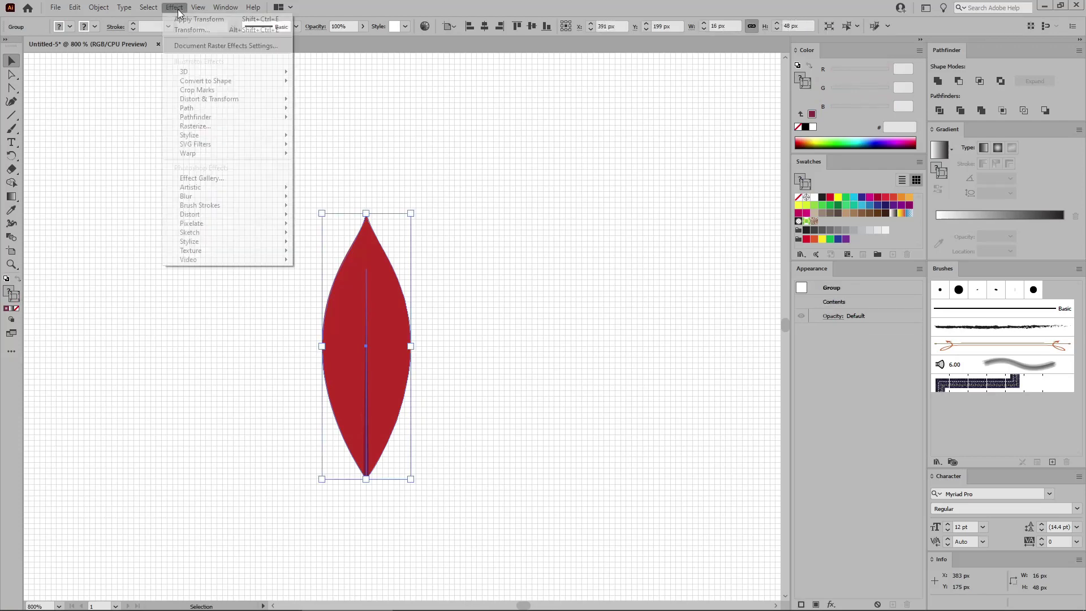
mouse_move(226, 99)
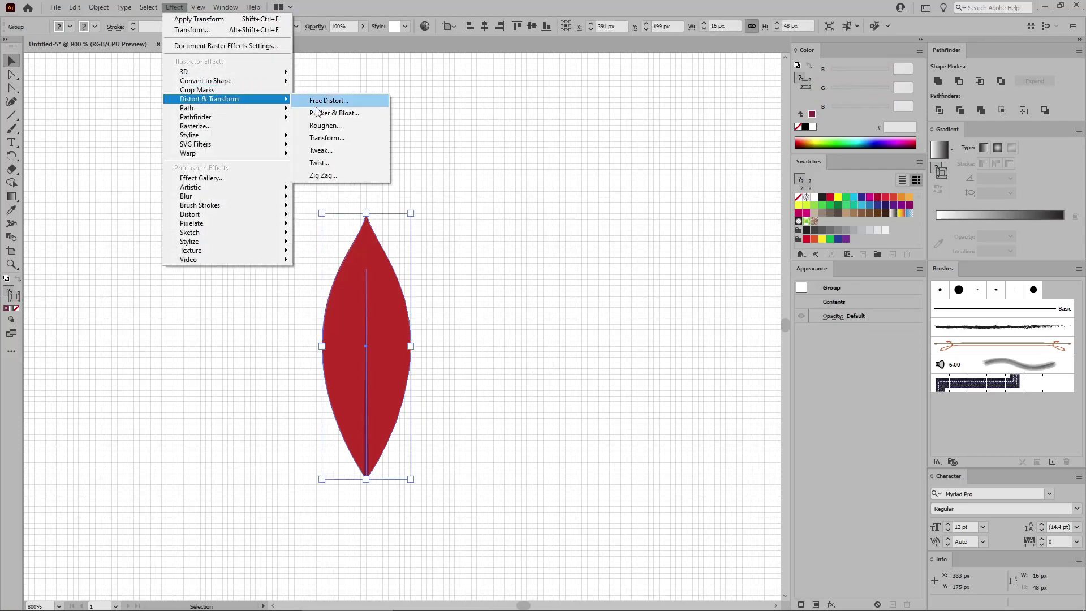
click(326, 137)
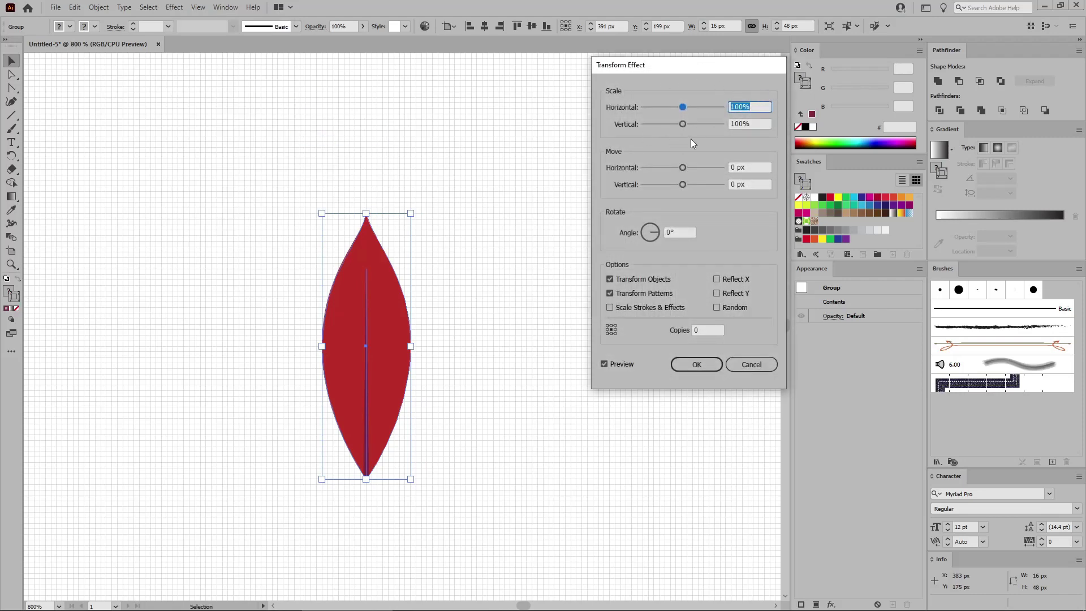
text(80)
key(Tab)
text(80)
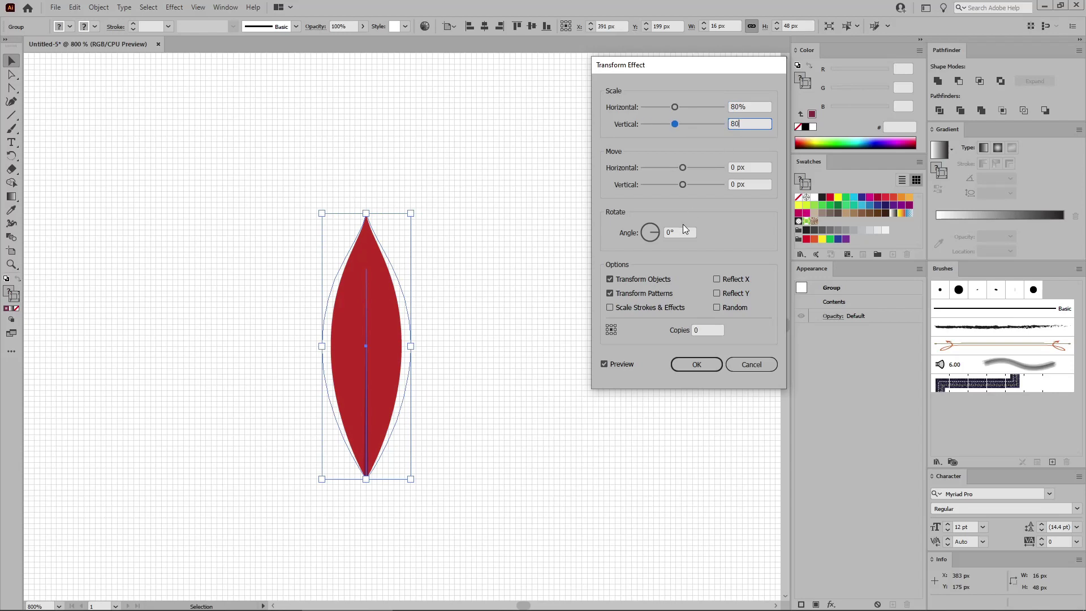
click(685, 231)
text(55)
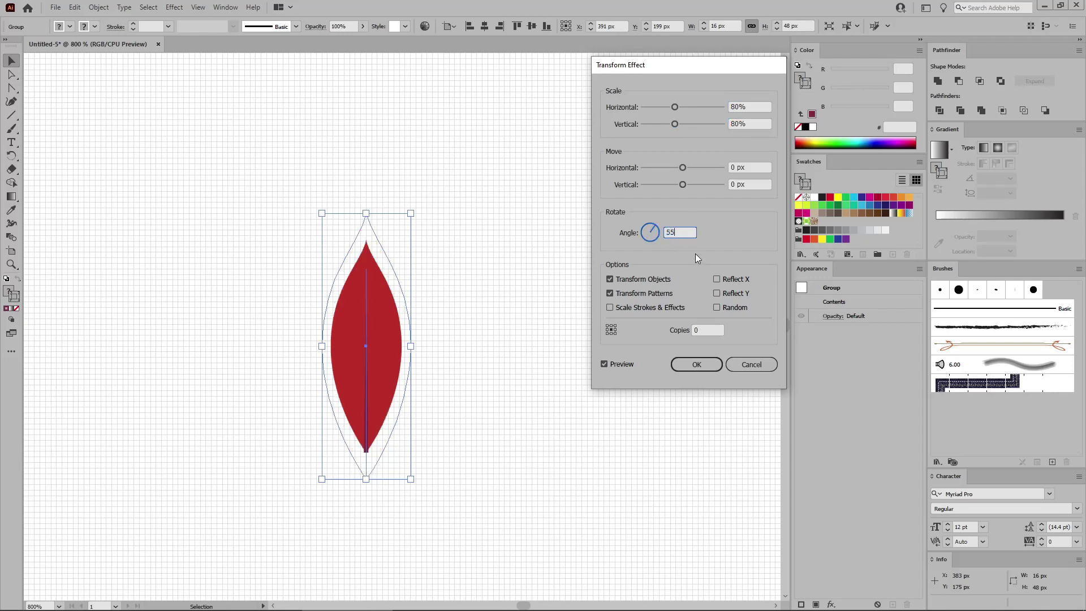
click(687, 330)
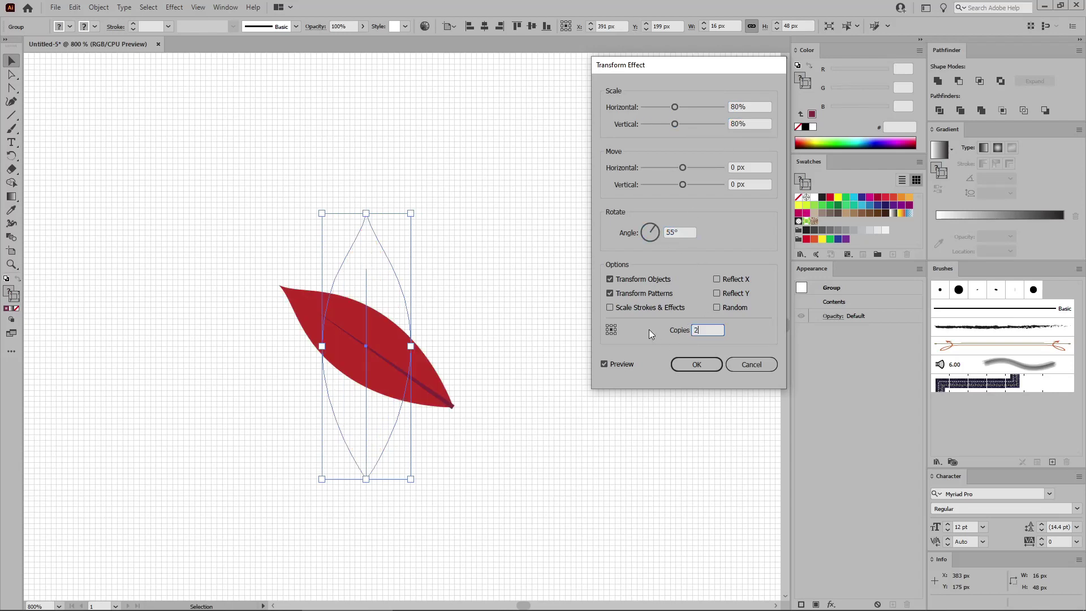
click(679, 233)
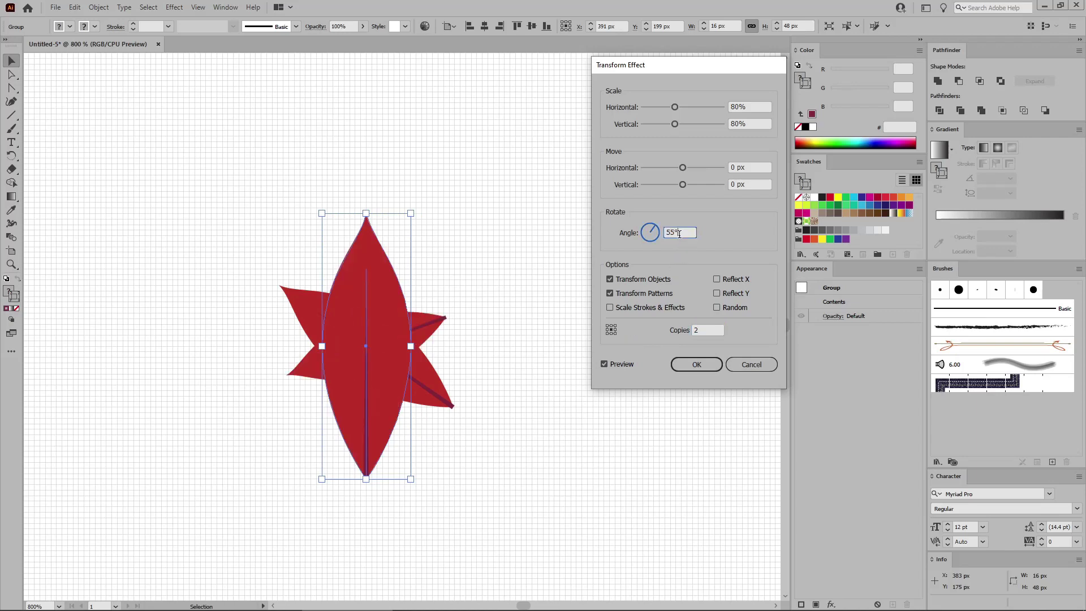
click(611, 333)
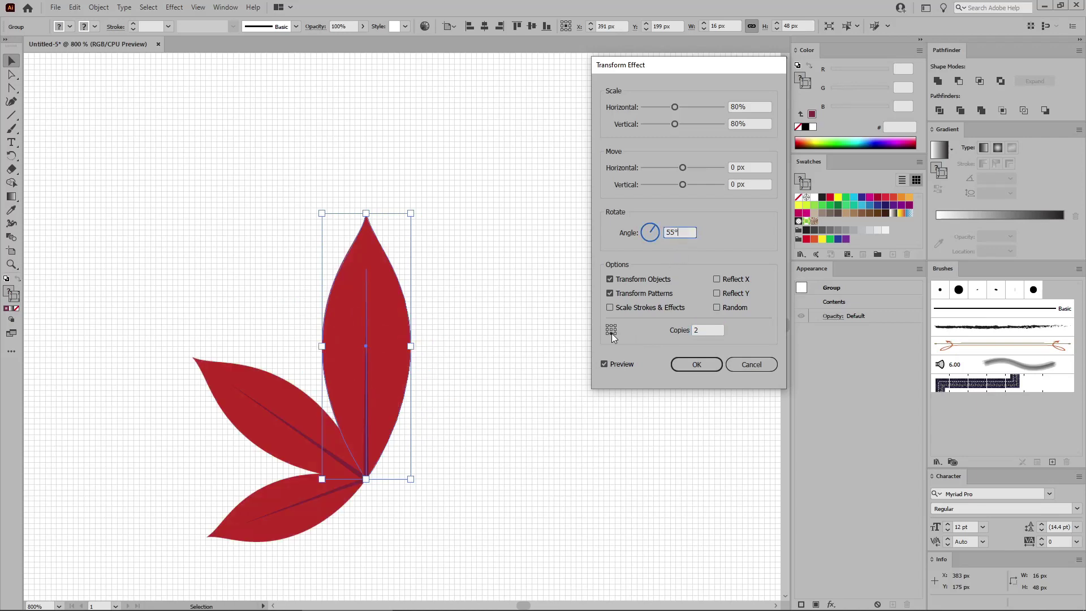
click(699, 366)
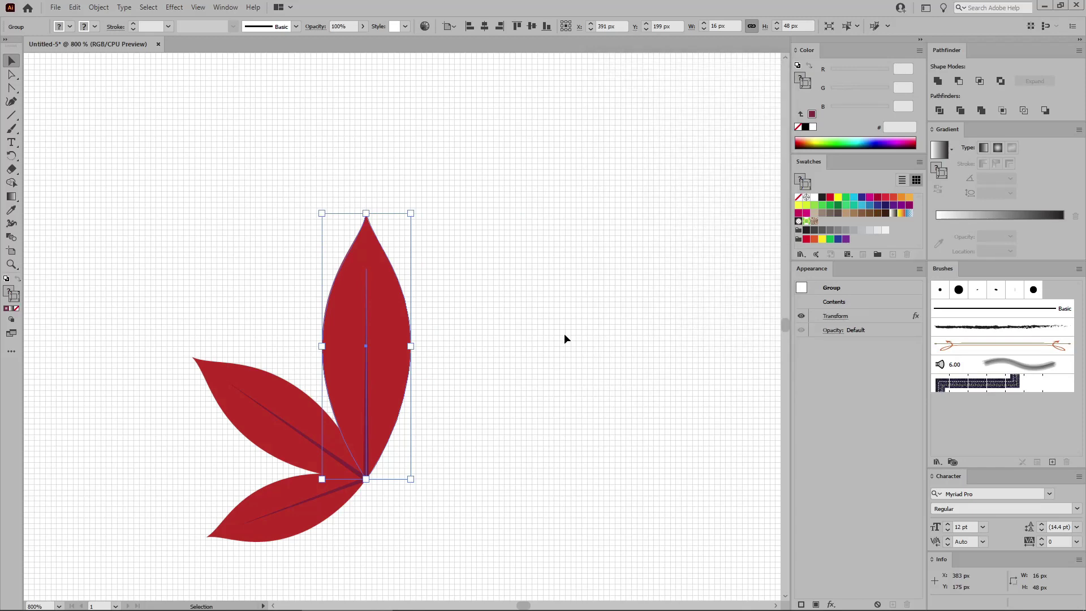
Duplicate the leaf group in place and set the copy's Transform effect angle to -55° to mirror the side leaves
key(a)
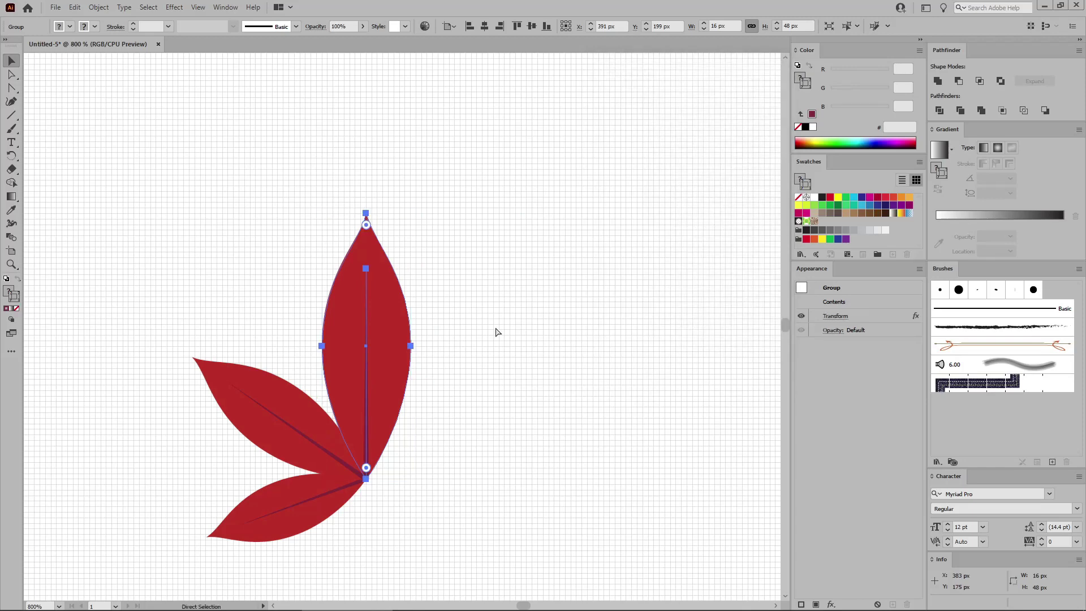
key(v)
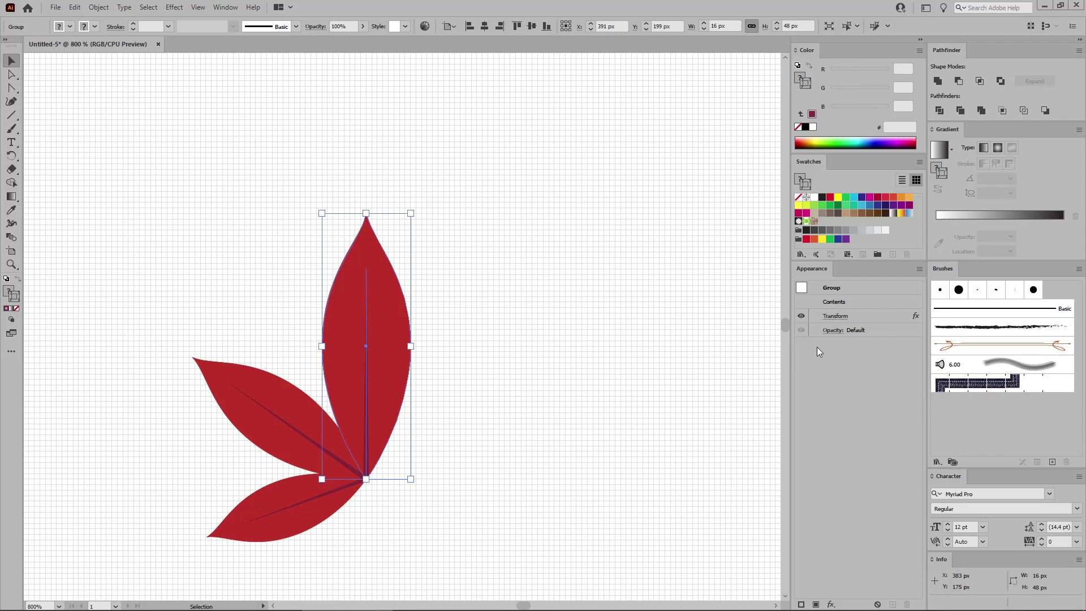
click(837, 315)
click(667, 232)
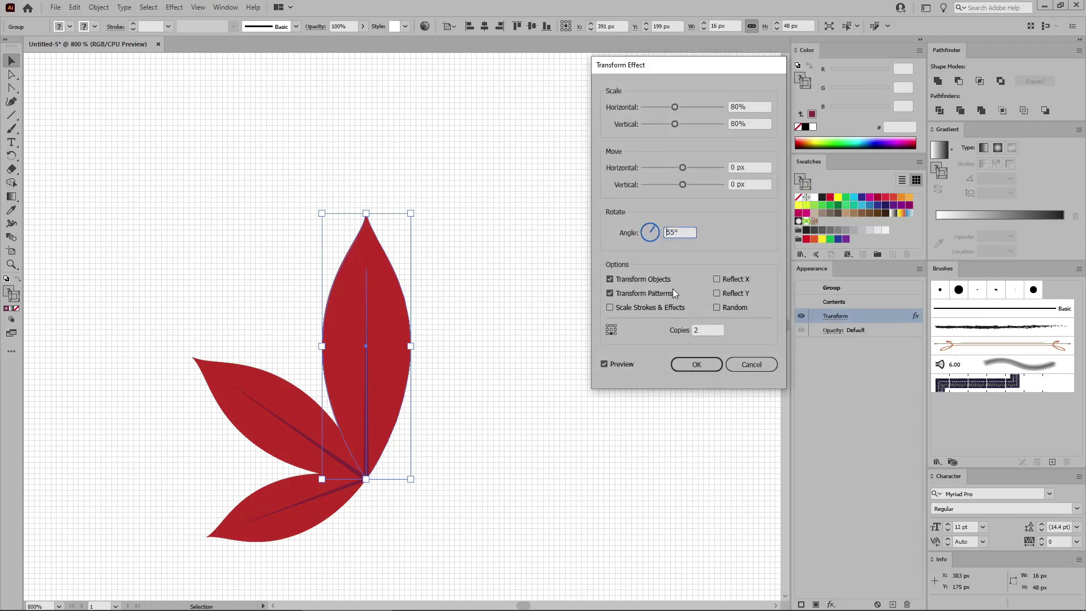
text(-)
click(699, 364)
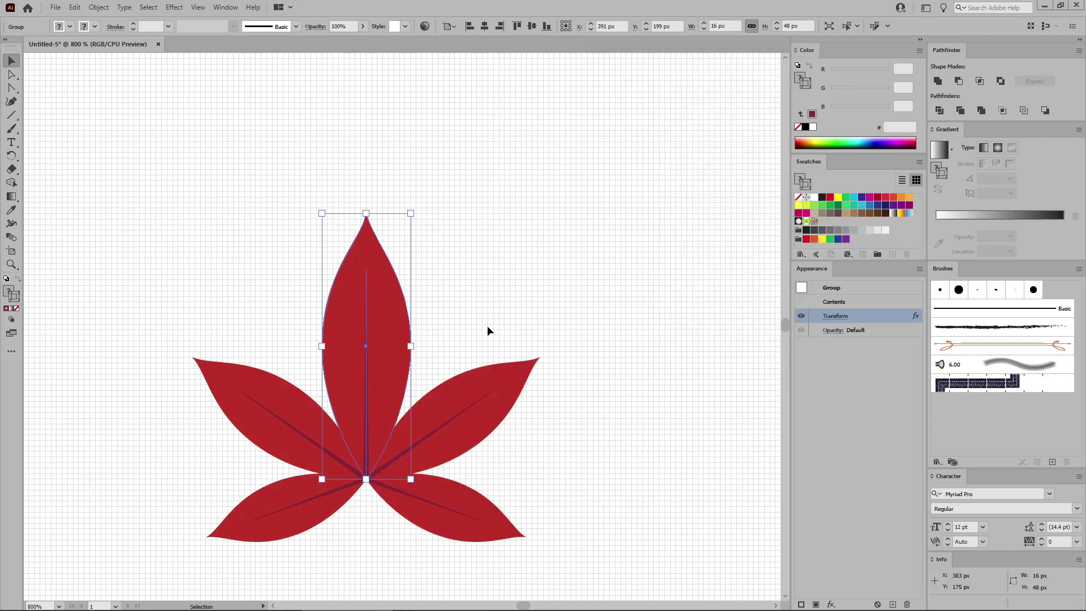
Expand the appearance of both leaf groups and ungroup everything into separate leaf and vein paths
drag(472, 220, 235, 506)
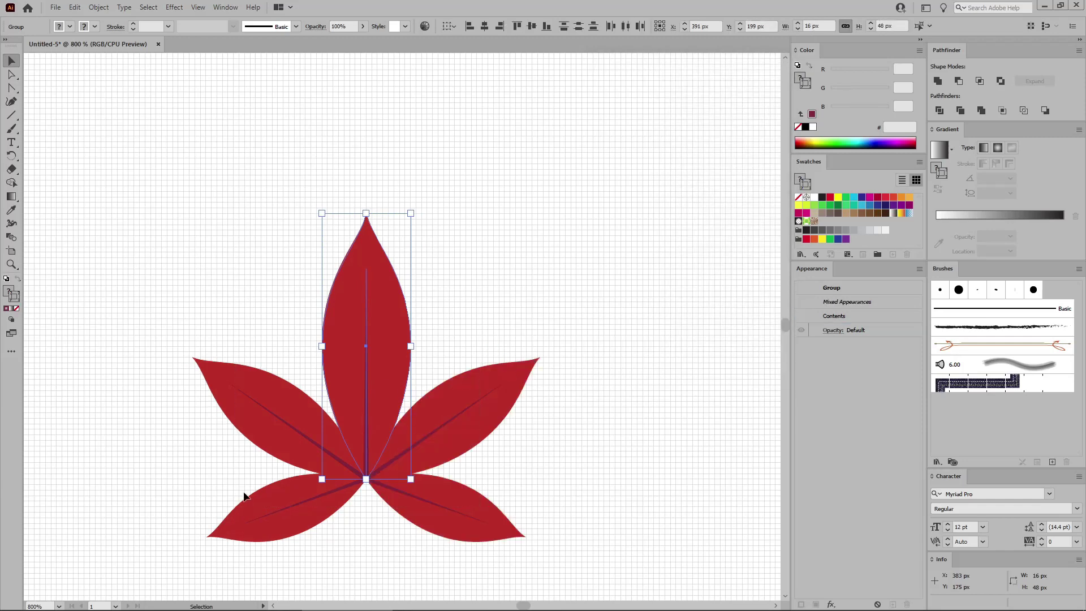
click(110, 8)
click(121, 152)
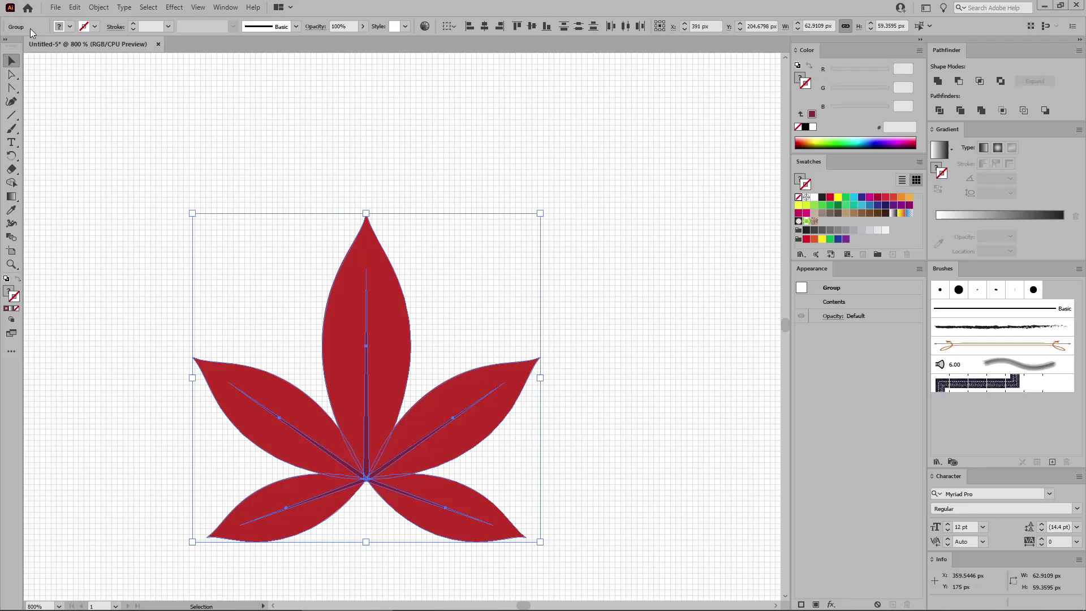
key(ctrl+shift+g)
key(ctrl+shift+g)
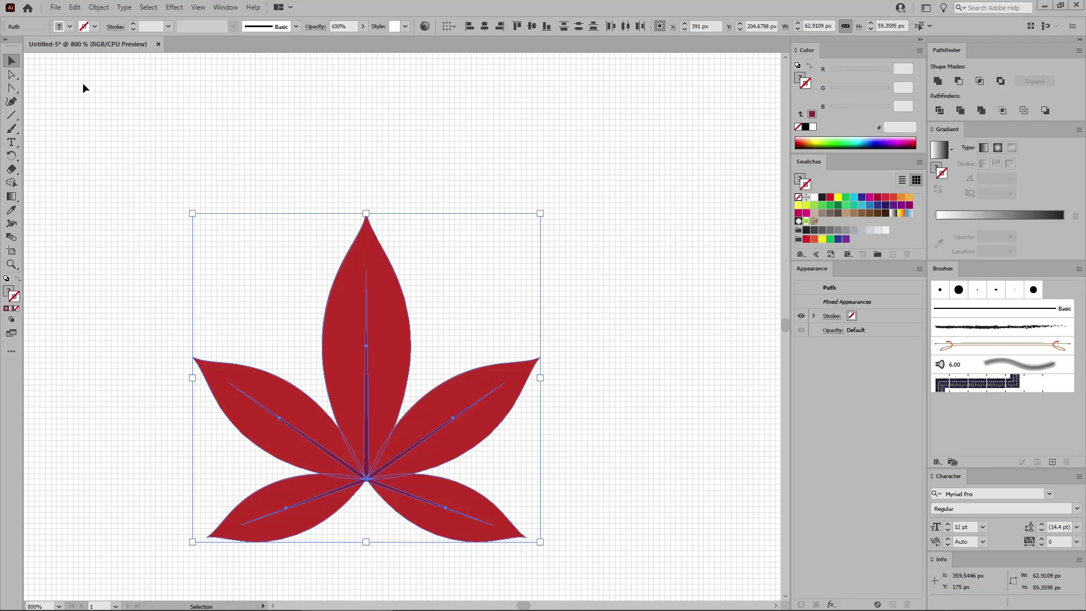
Unite the five dark vein shapes into one shape
click(435, 347)
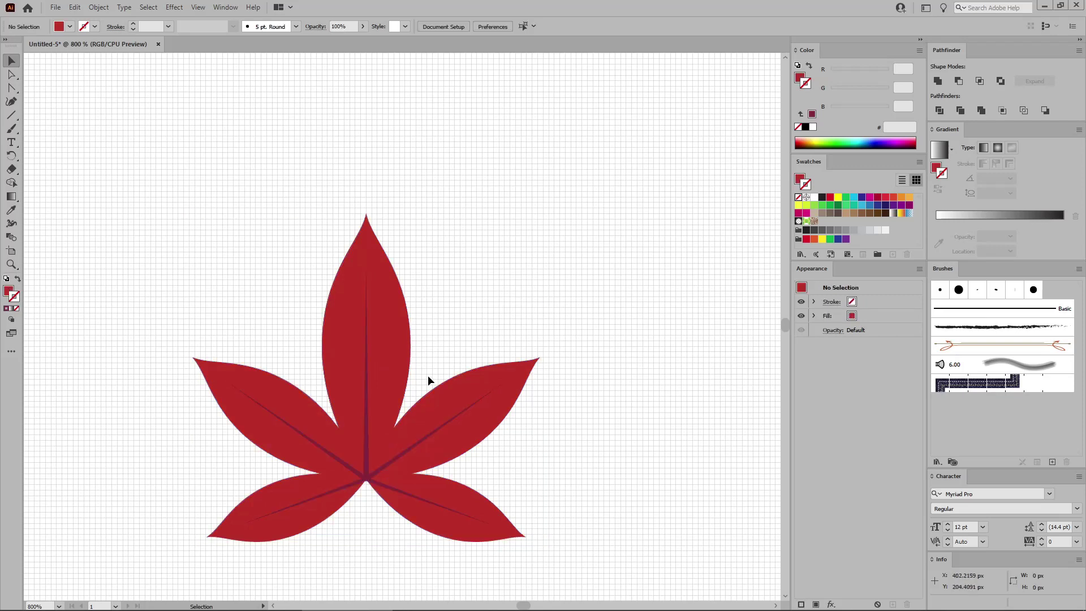
click(393, 489)
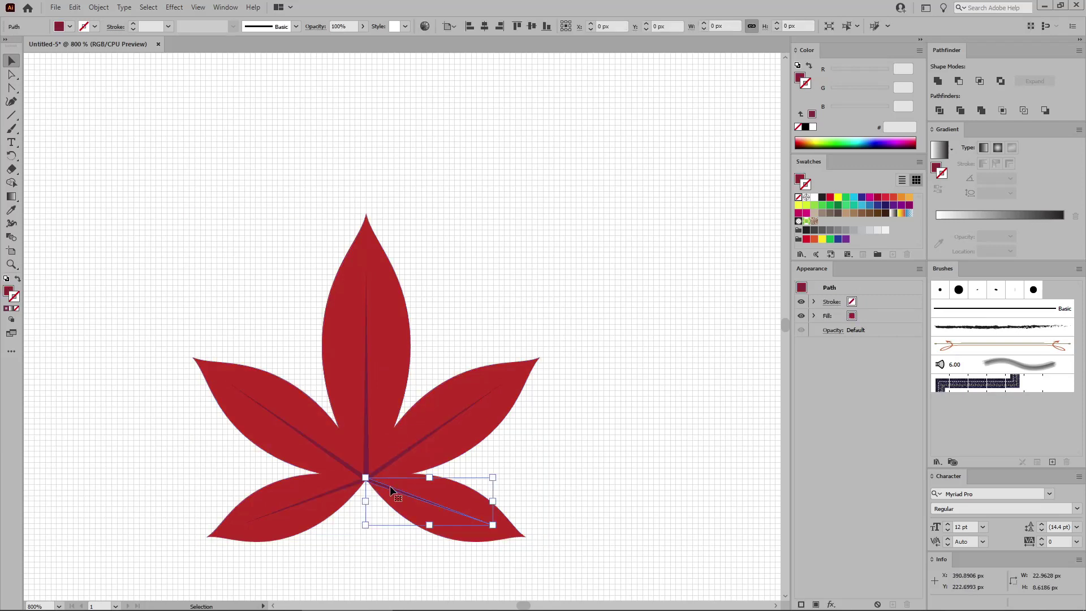
shift+click(399, 457)
shift+click(366, 373)
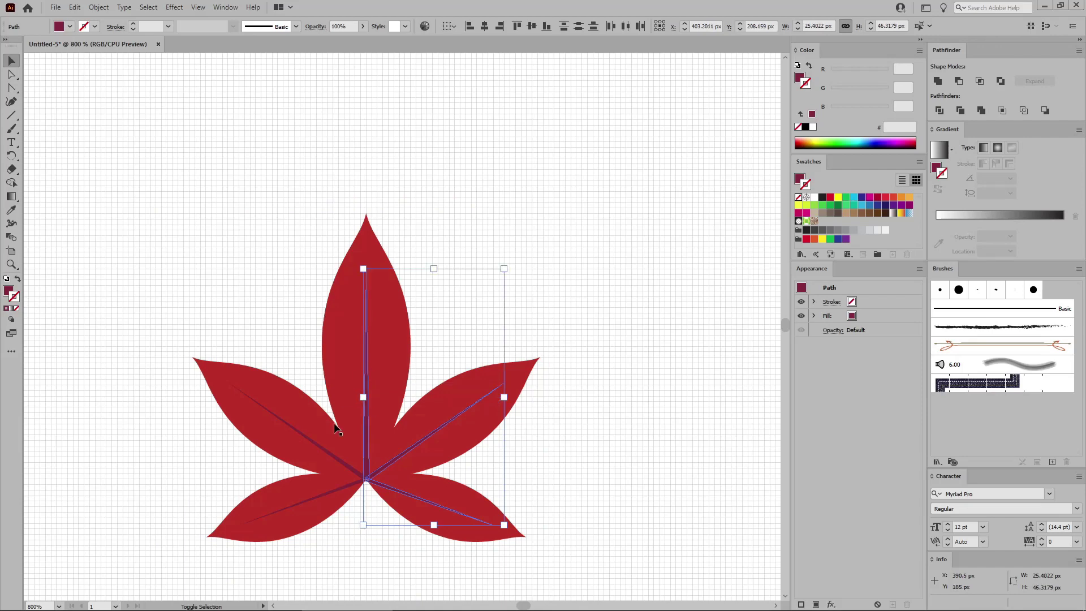
shift+click(325, 453)
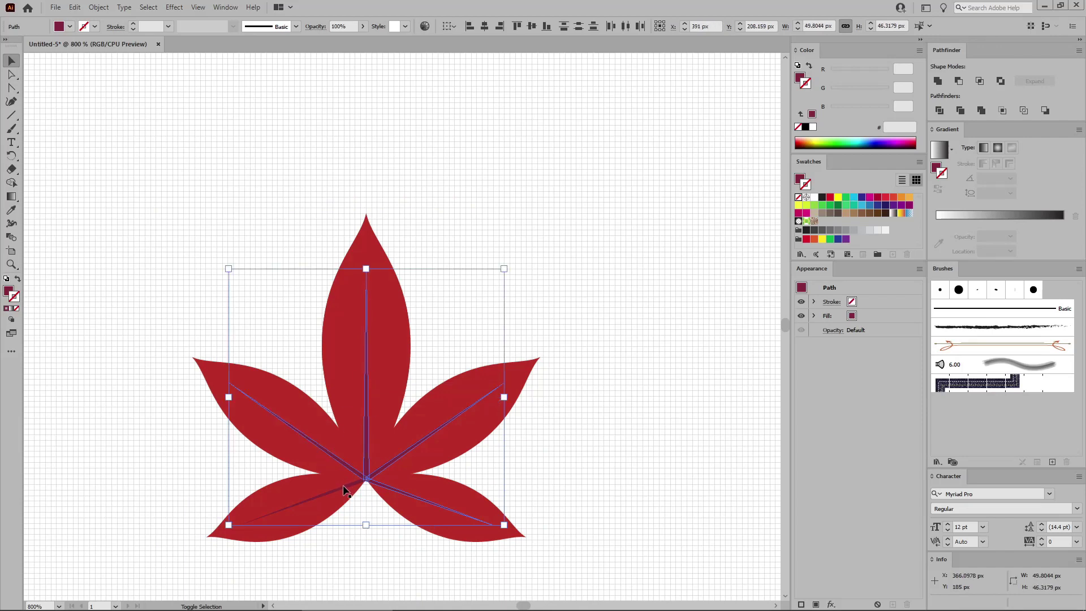
shift+click(342, 486)
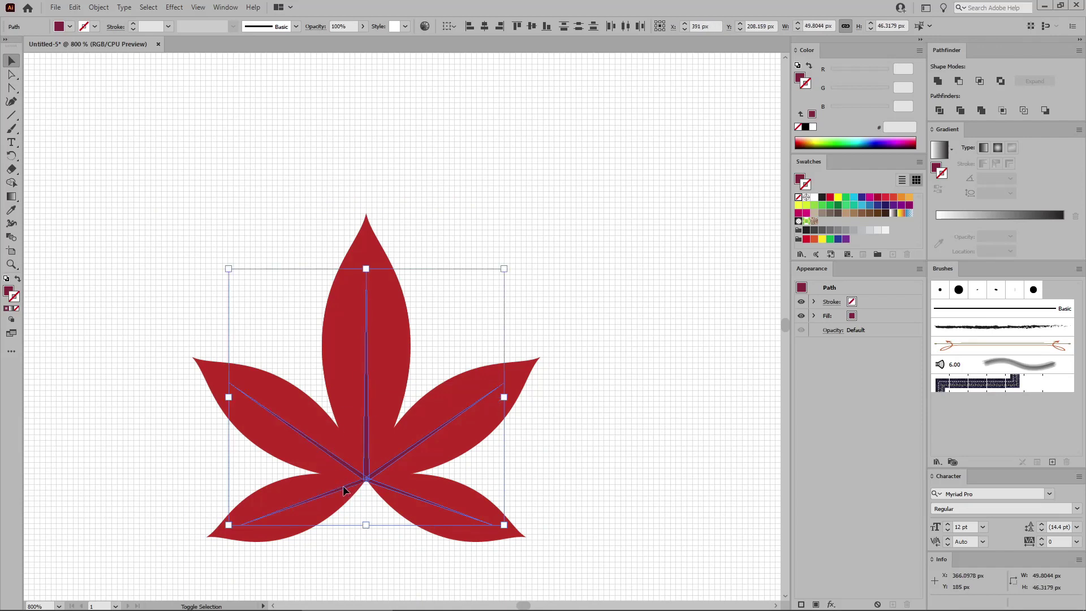
click(937, 82)
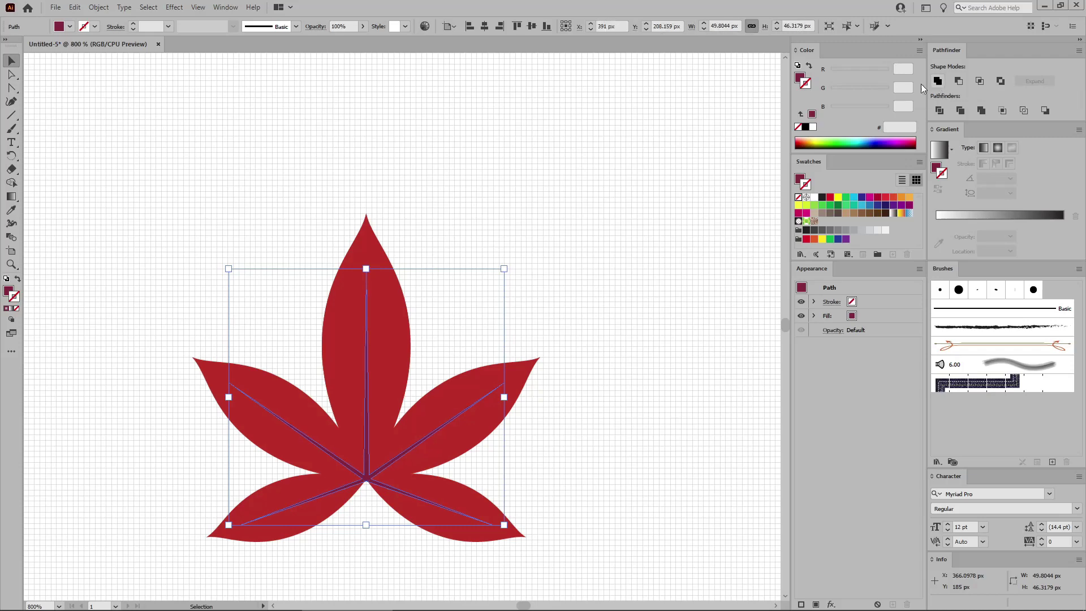
Unite the five red leaf shapes into a single leaf shape
click(447, 497)
shift+click(472, 443)
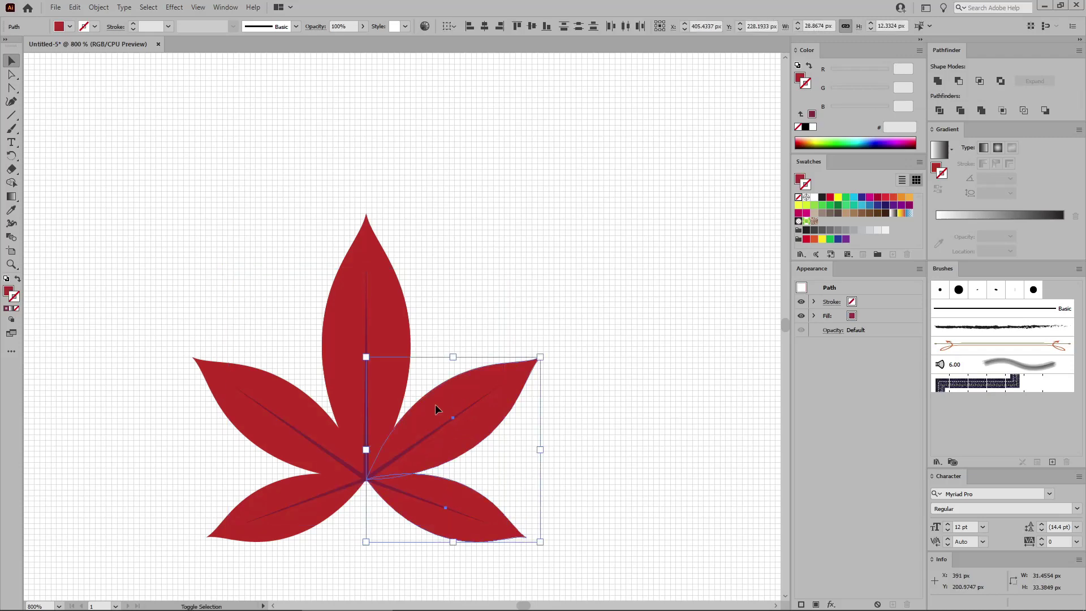
shift+click(388, 373)
shift+click(297, 418)
shift+click(286, 488)
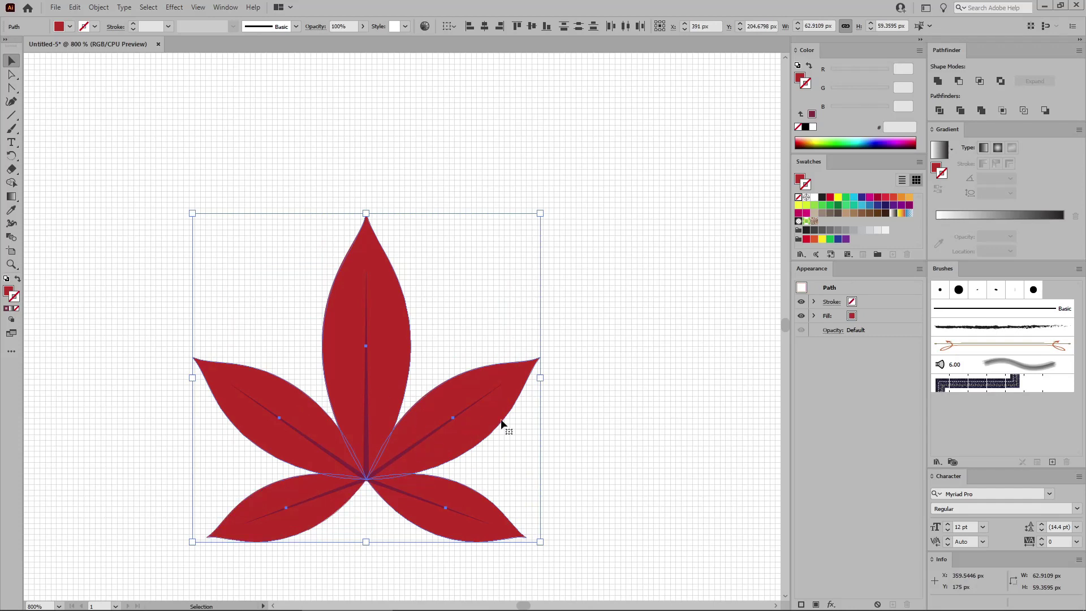
click(937, 81)
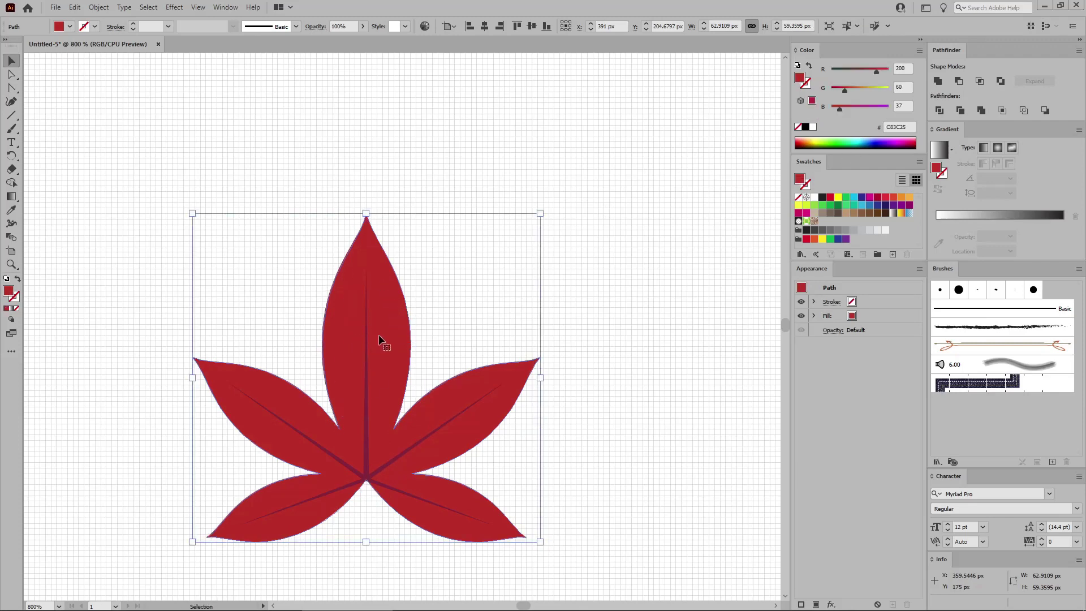
click(283, 194)
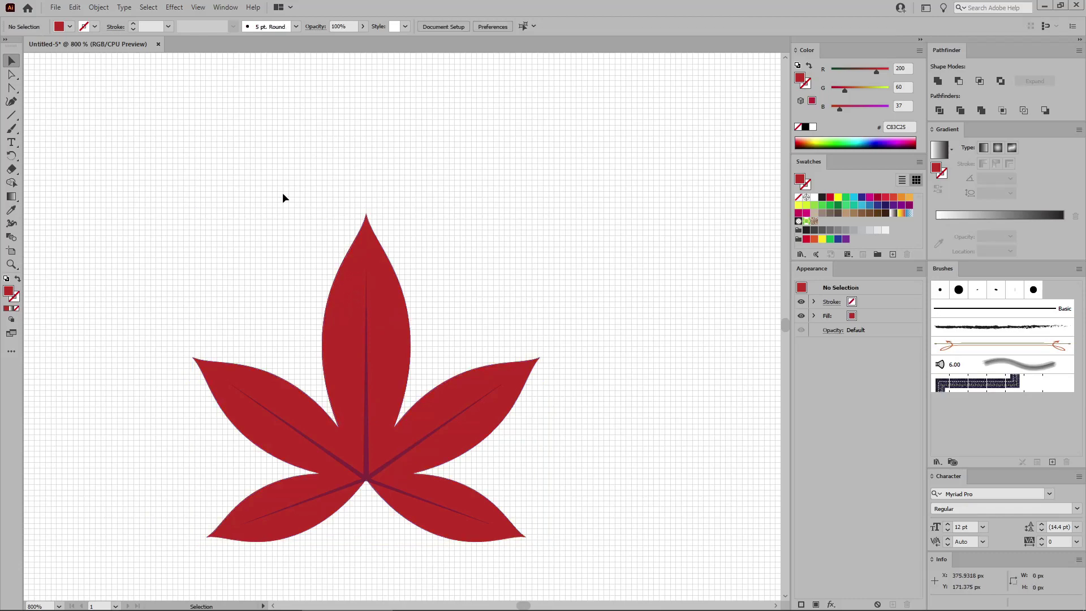
Set the default fill colour to RGB 175, 49, 28
double_click(9, 296)
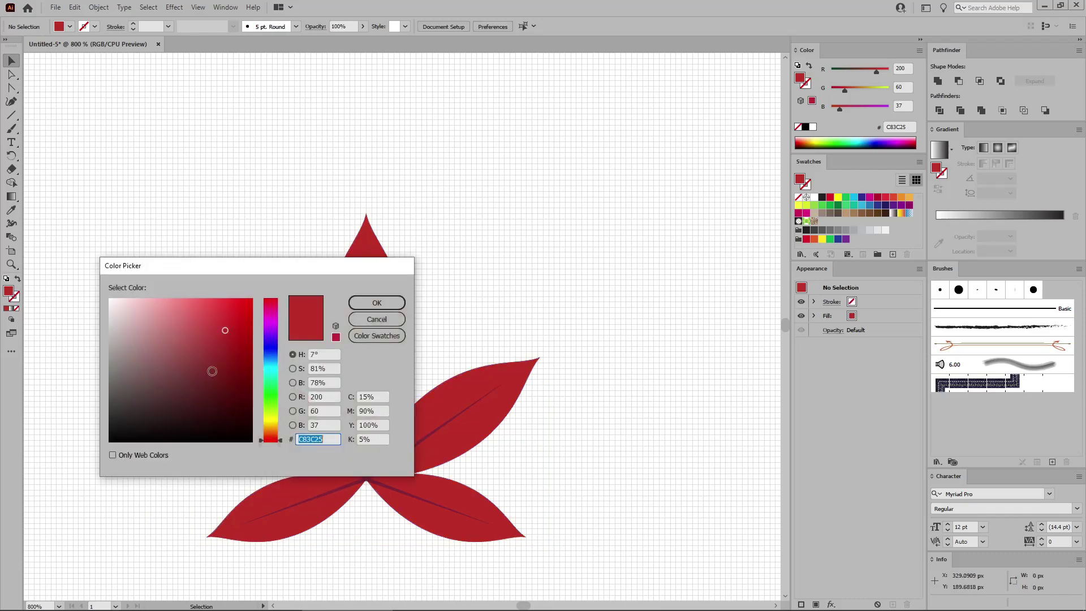
click(326, 397)
text(175)
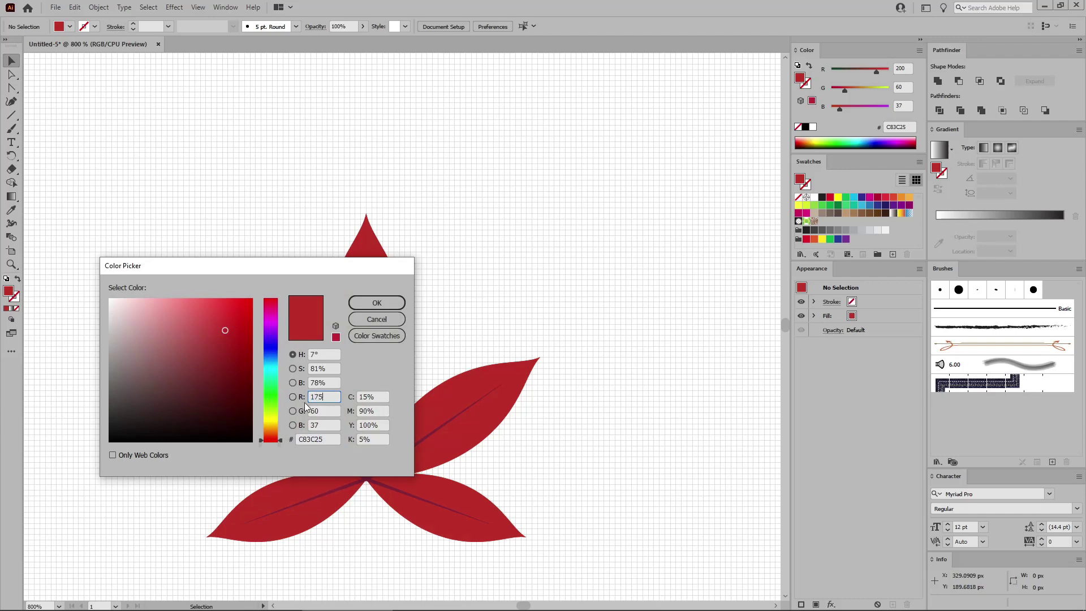
key(Tab)
text(49)
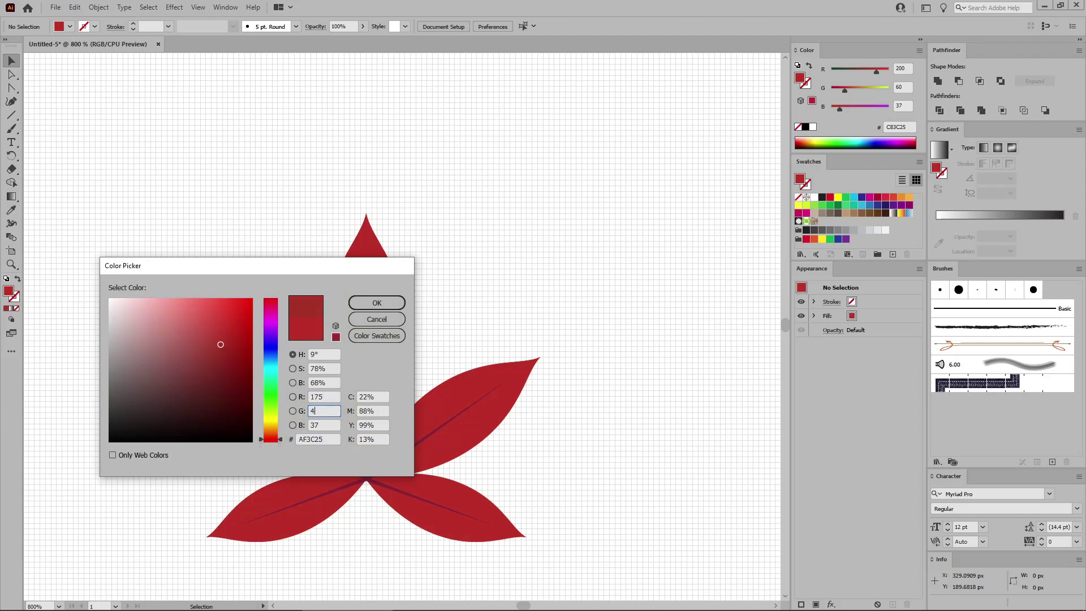
key(Tab)
text(28)
key(Return)
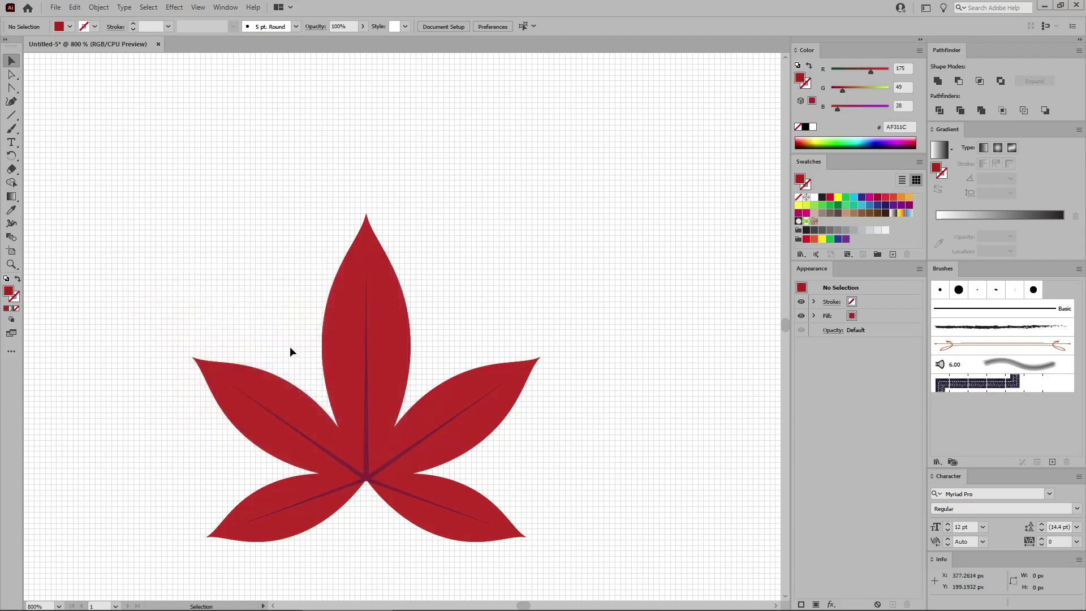
Draw a rectangle of about 33 × 65 px covering the right half of the leaf from its vertical centre line
drag(11, 115, 25, 115)
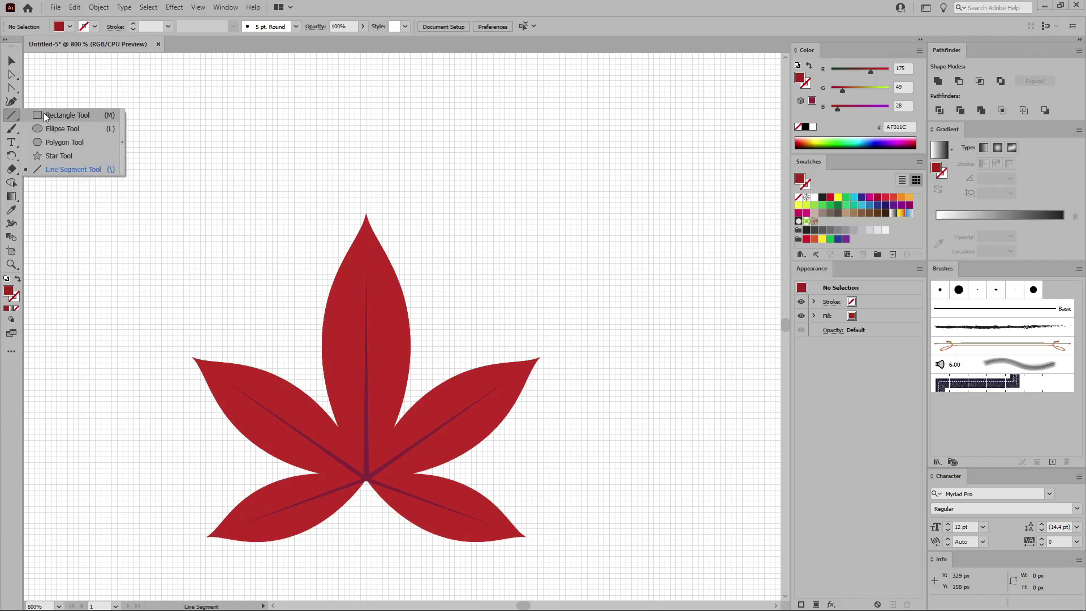
click(63, 115)
drag(366, 197, 549, 556)
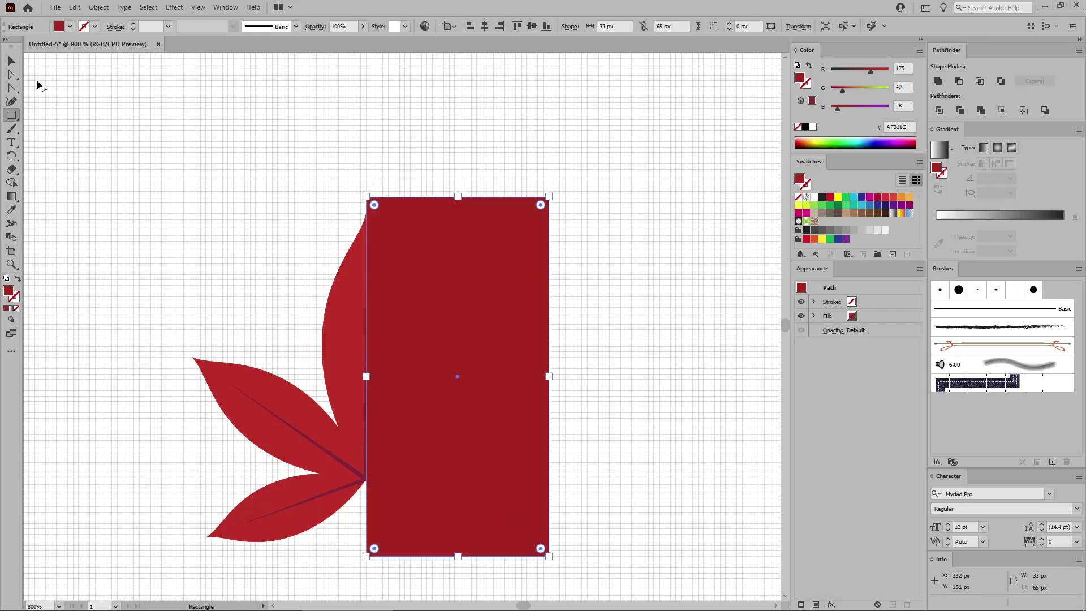
click(14, 61)
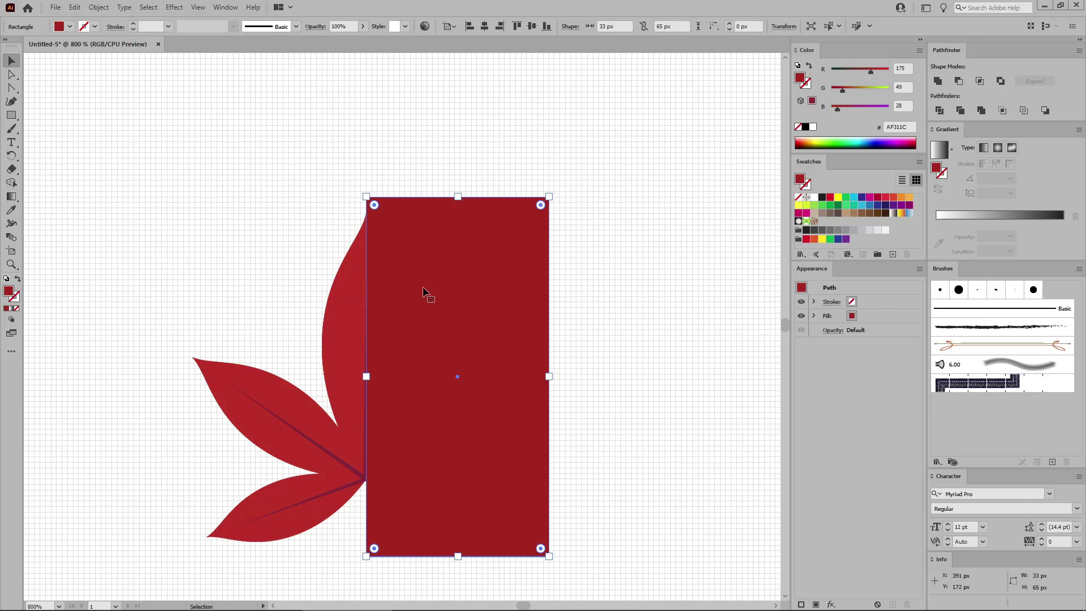
Intersect the rectangle with a copy of the leaf to form a darker right half, and arrange it behind the veins
shift+click(344, 325)
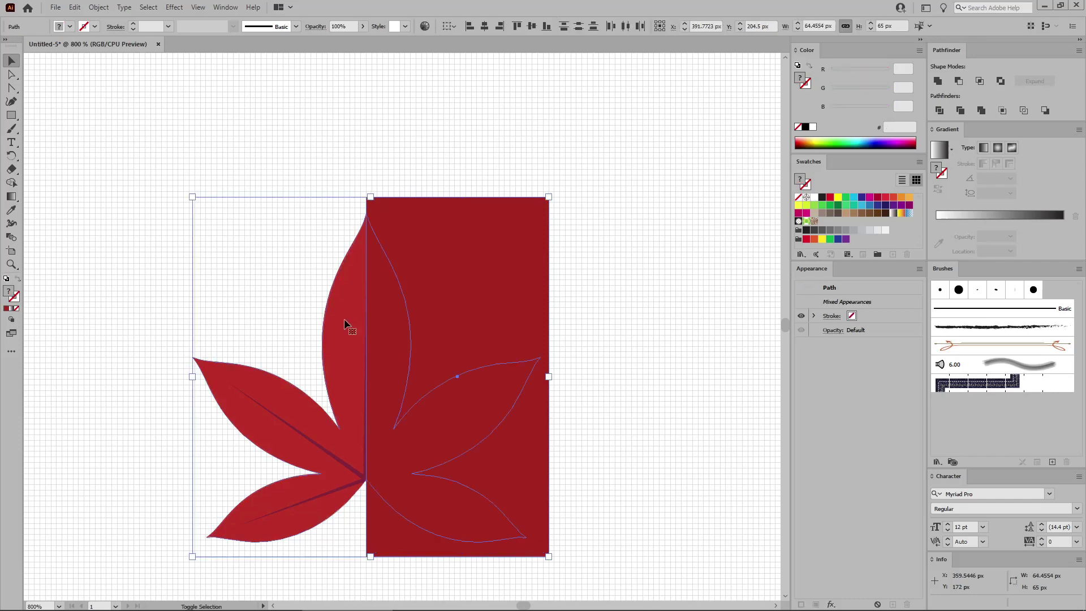
click(980, 82)
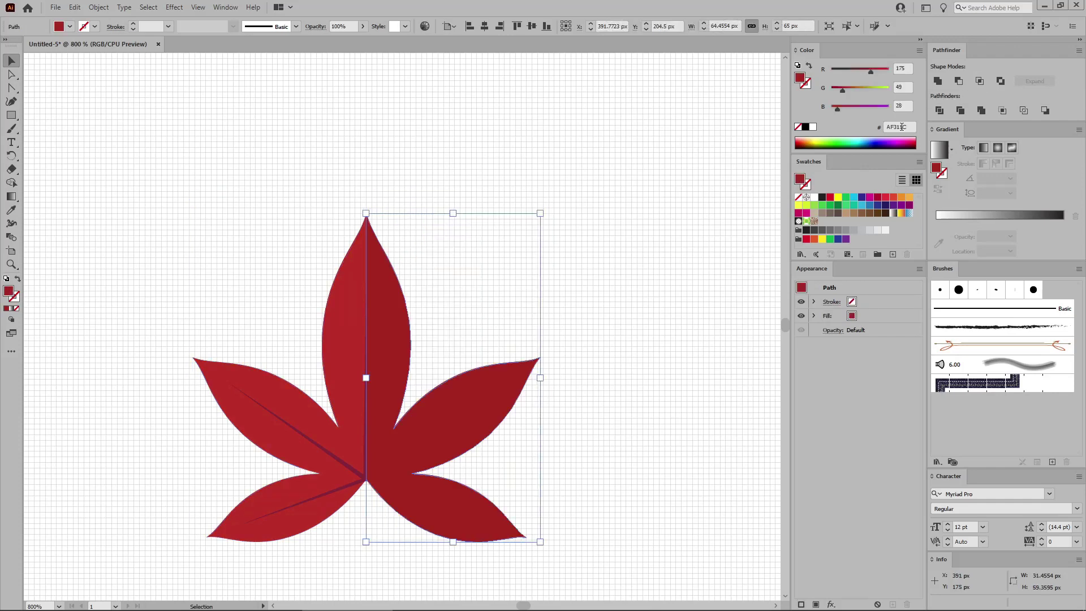
key(a)
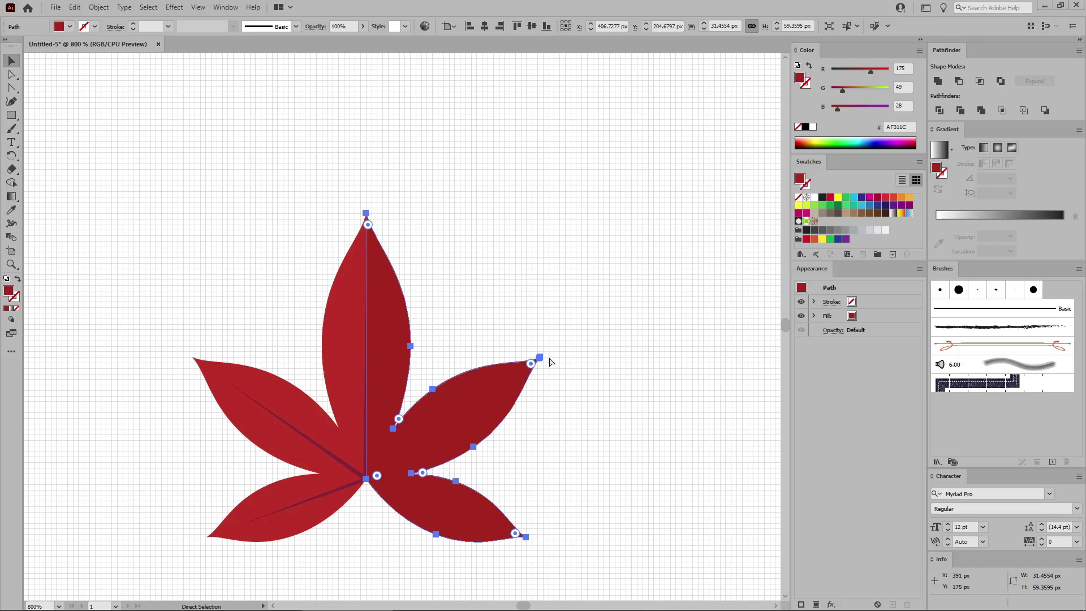
key(v)
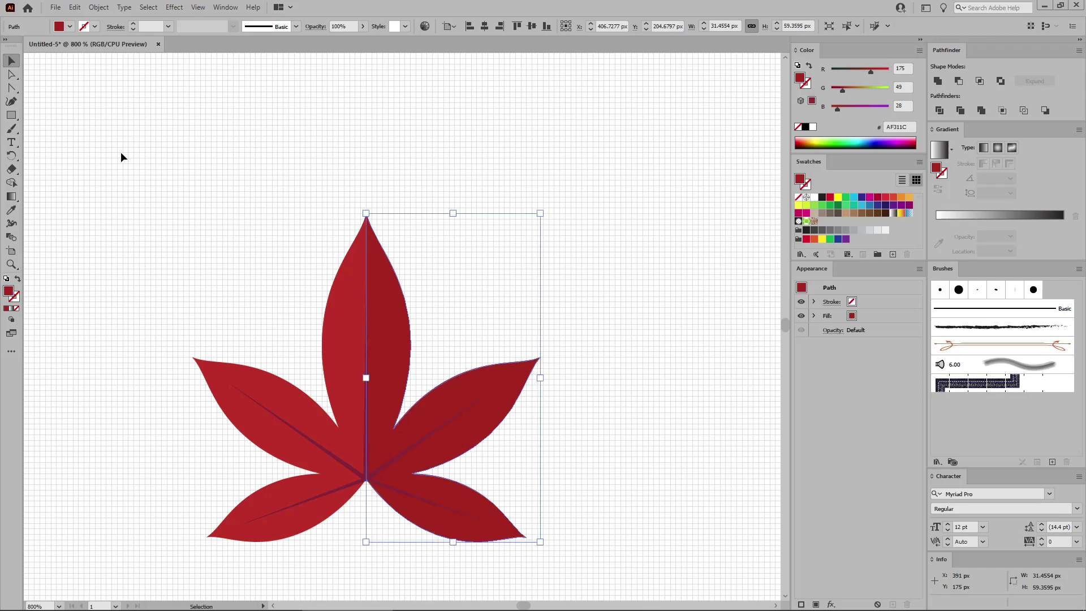
Create a 2 × 15 px rectangle beside the leaf and round its corners with a 1 px radius
click(13, 115)
click(255, 247)
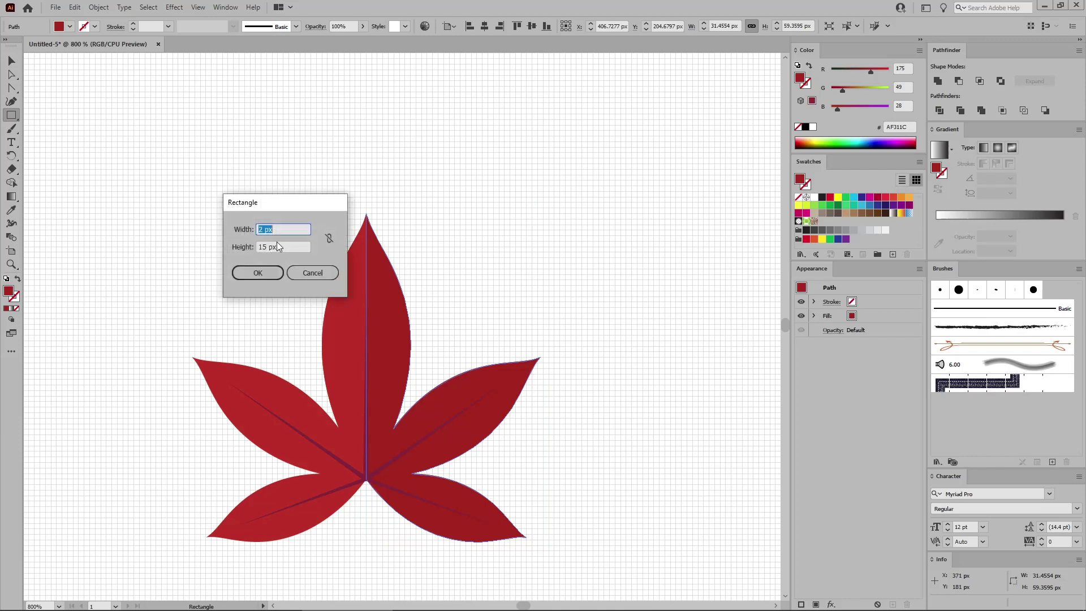
key(Tab)
click(259, 273)
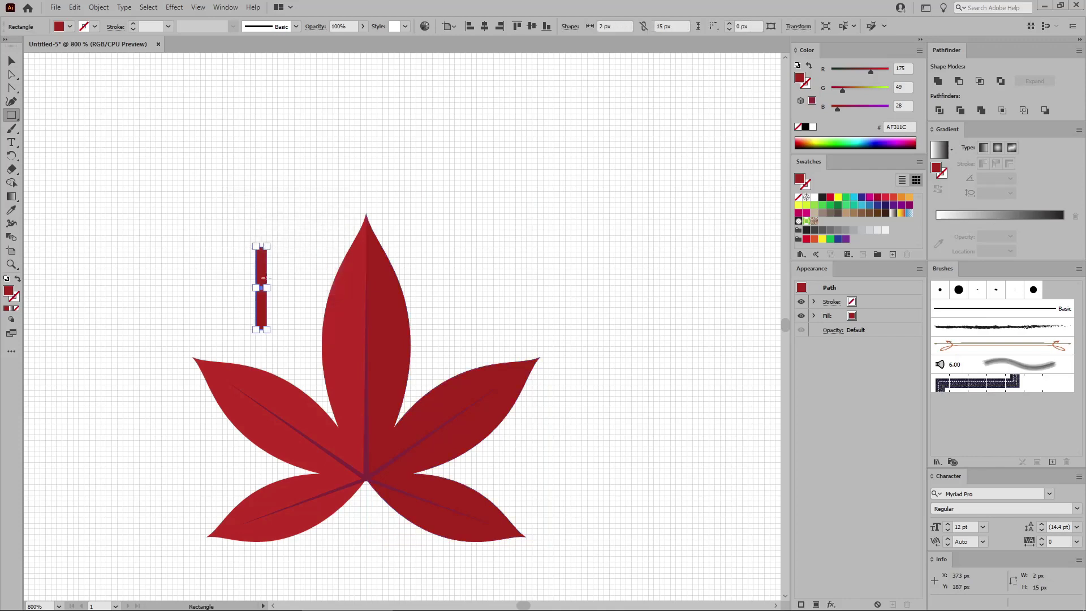
click(11, 74)
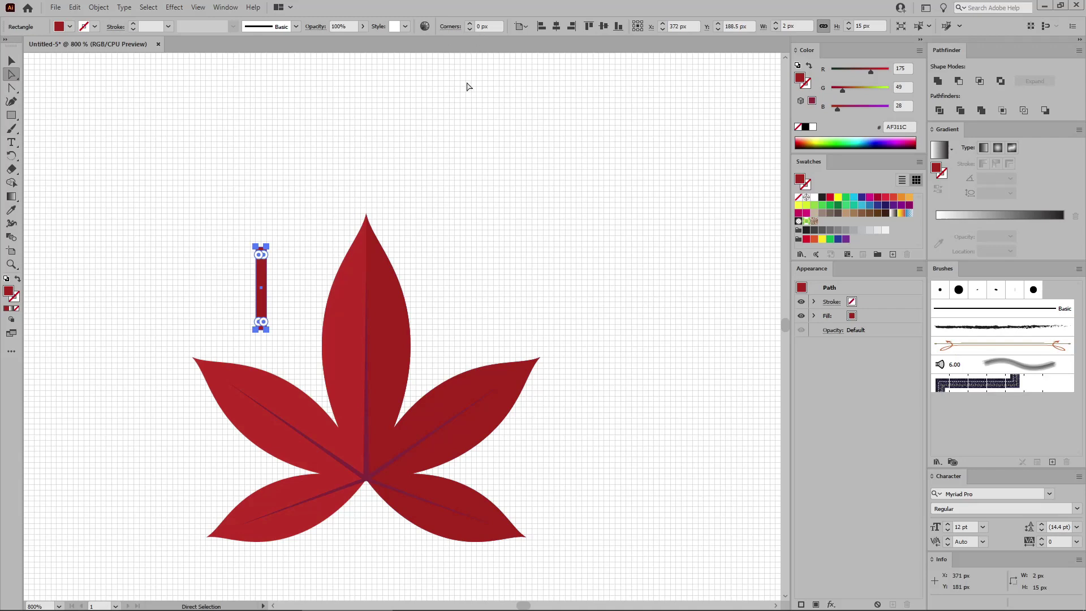
click(489, 27)
text(1)
click(12, 61)
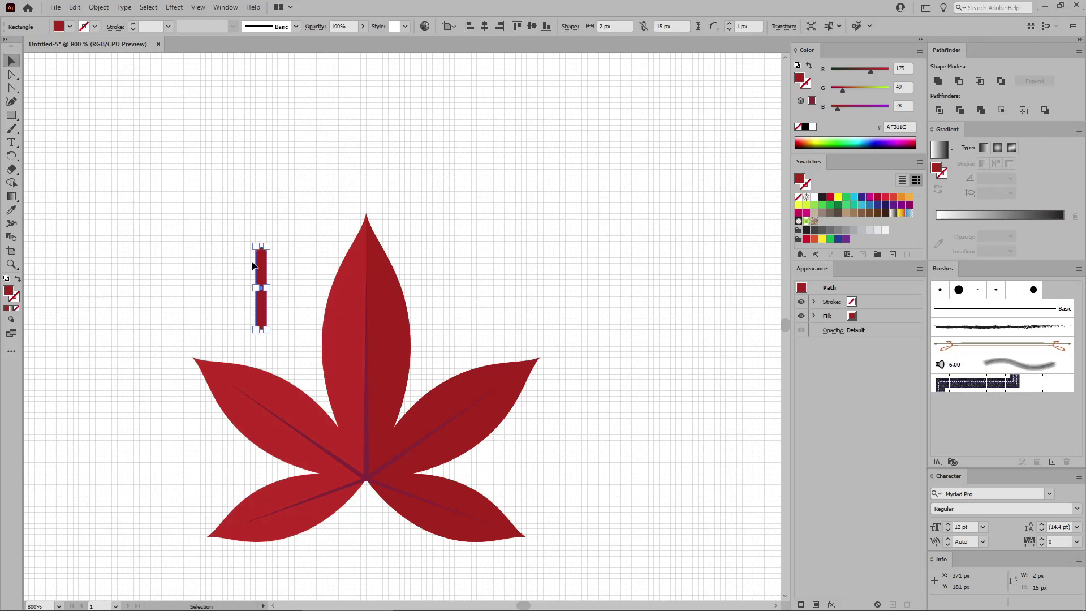
Move the rounded rectangle to the leaf's bottom centre as a stem and sample the vein colour for its fill
drag(262, 271, 368, 498)
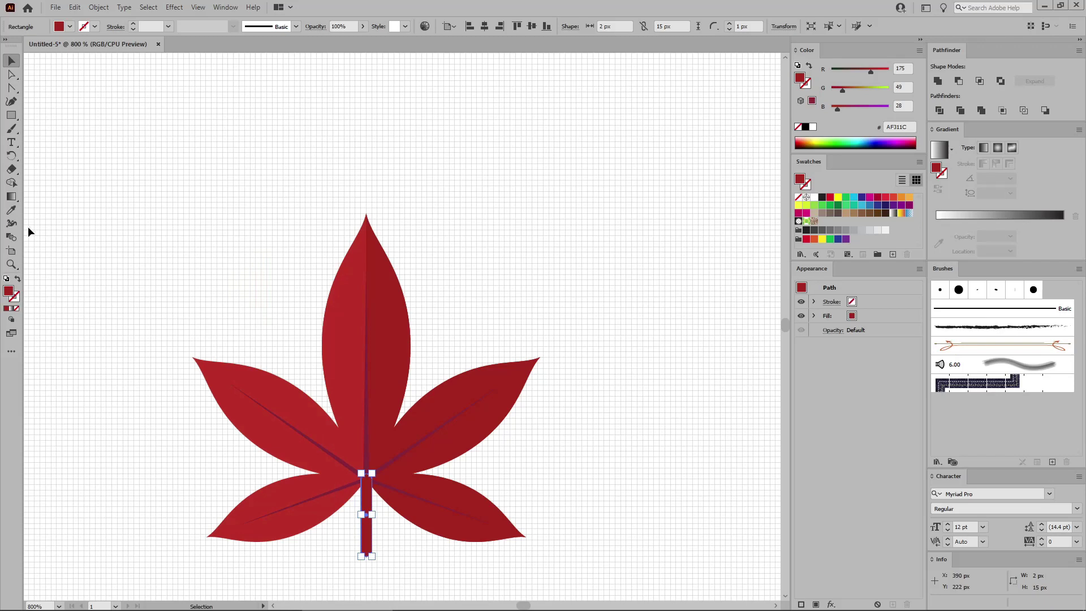
click(11, 209)
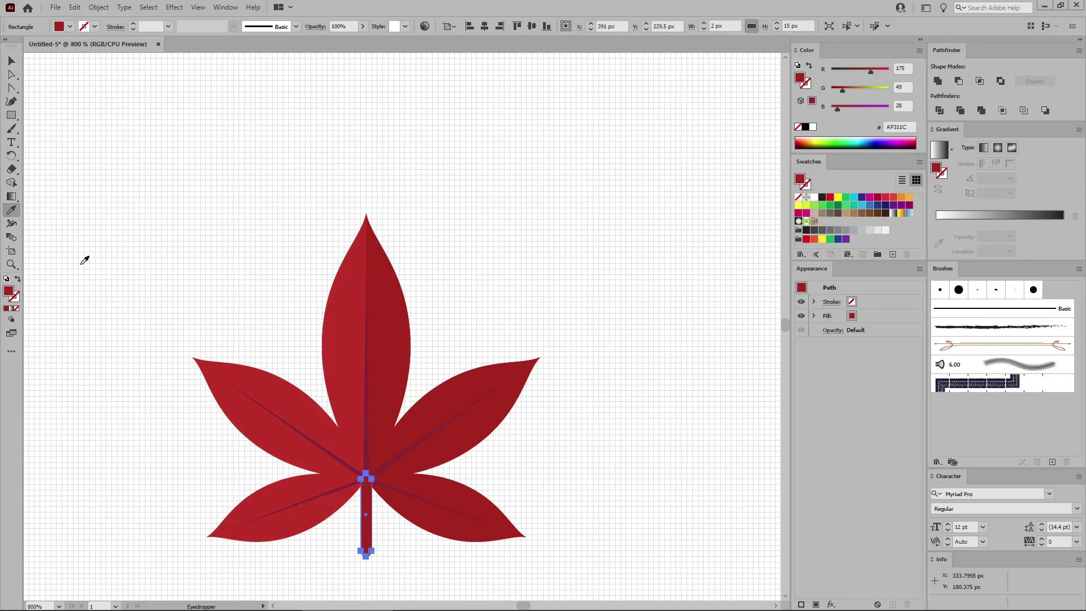
click(366, 457)
Select all parts of the red leaf, including its veins and stem, and group them
click(12, 66)
drag(128, 147, 573, 581)
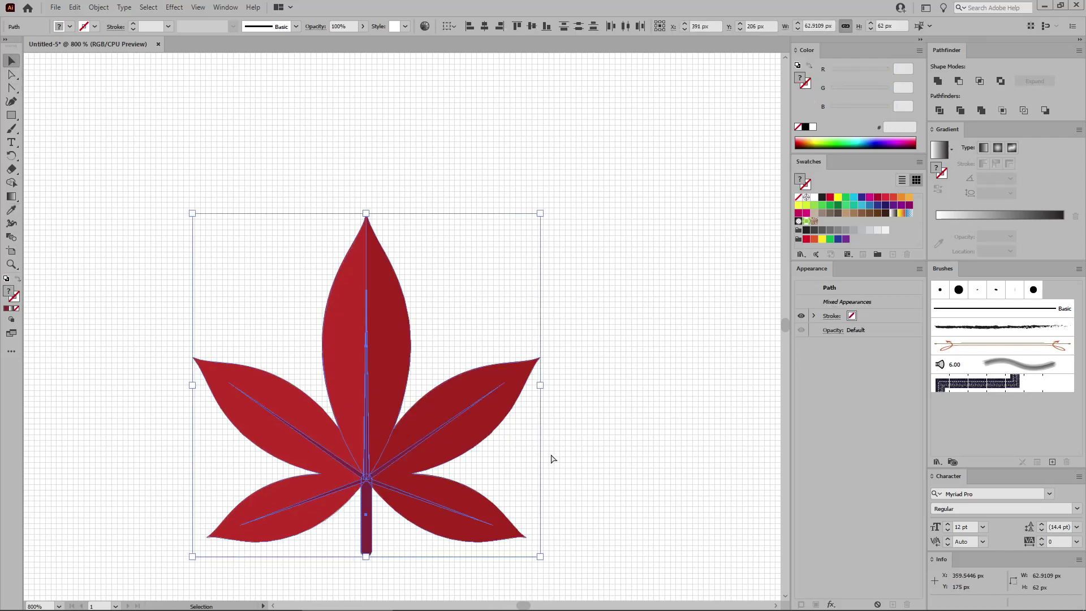
key(a)
key(ctrl+g)
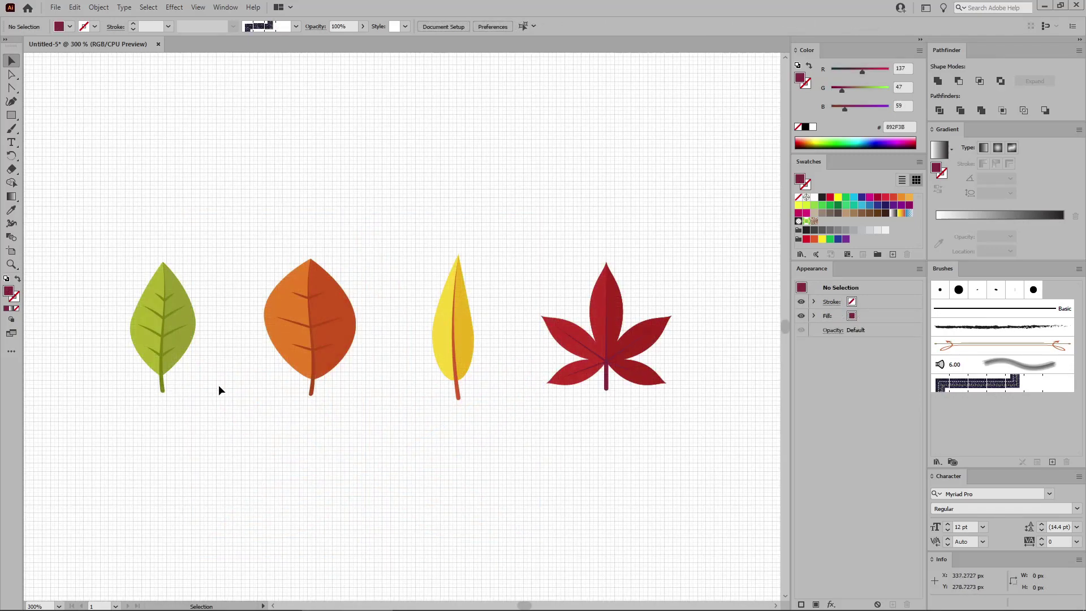
Start a new scatter brush from the green leaf and name it Green
click(166, 340)
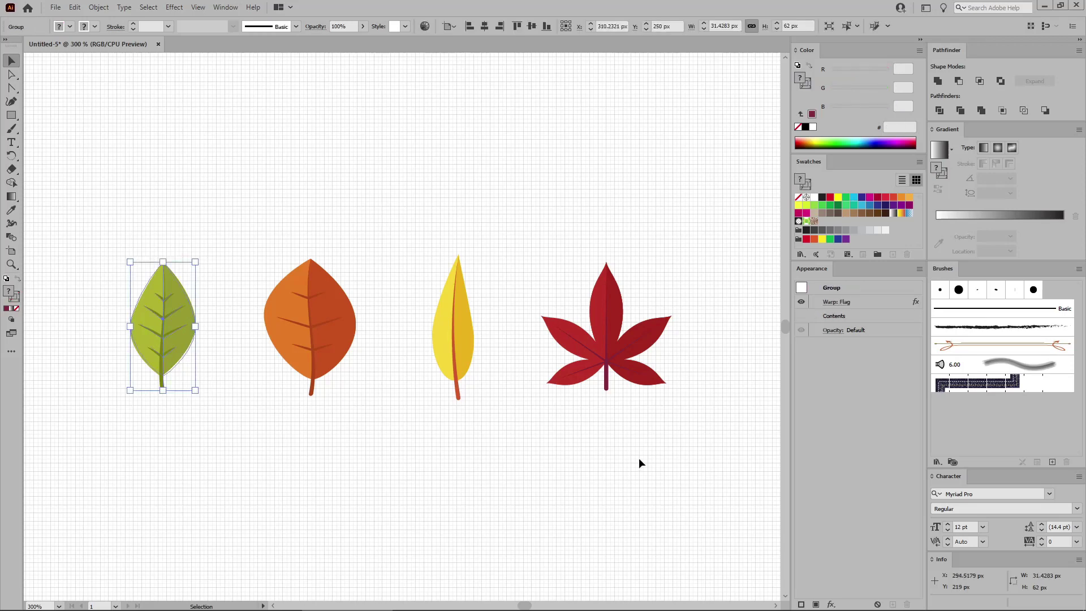
click(1052, 462)
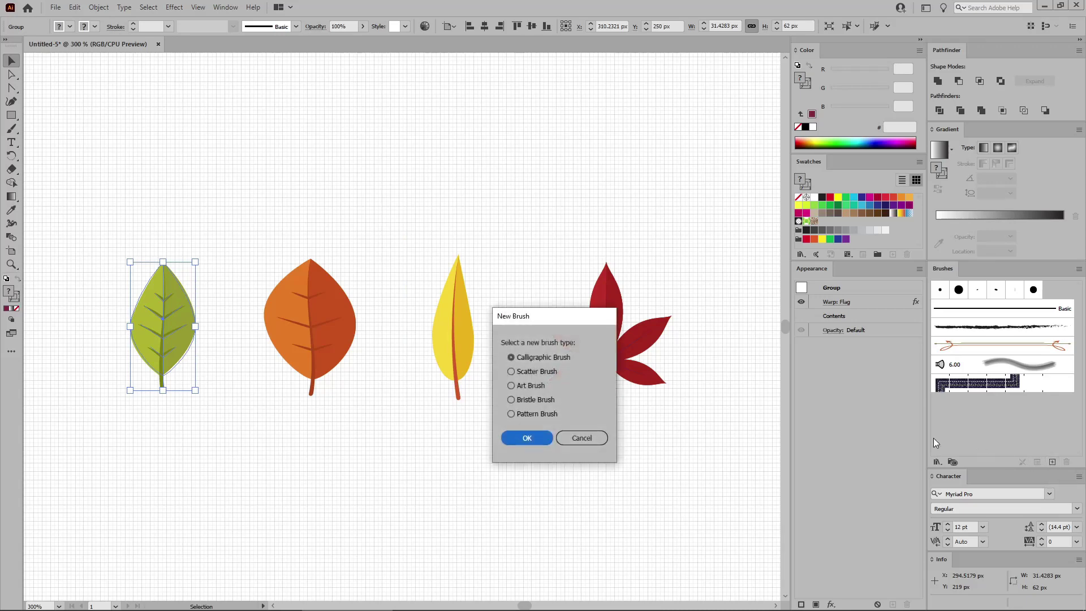
click(540, 373)
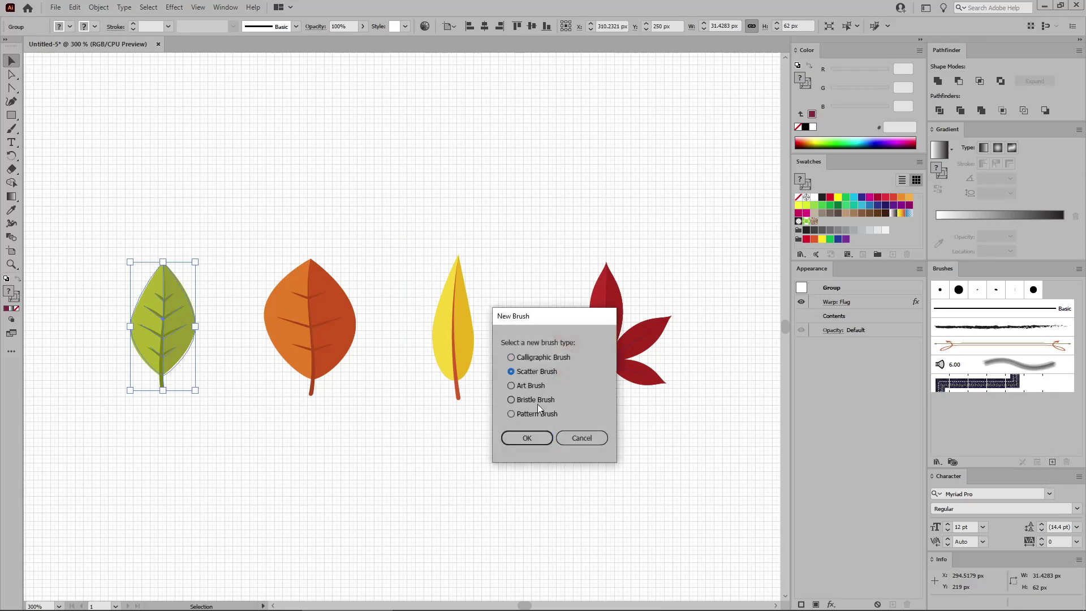
click(526, 439)
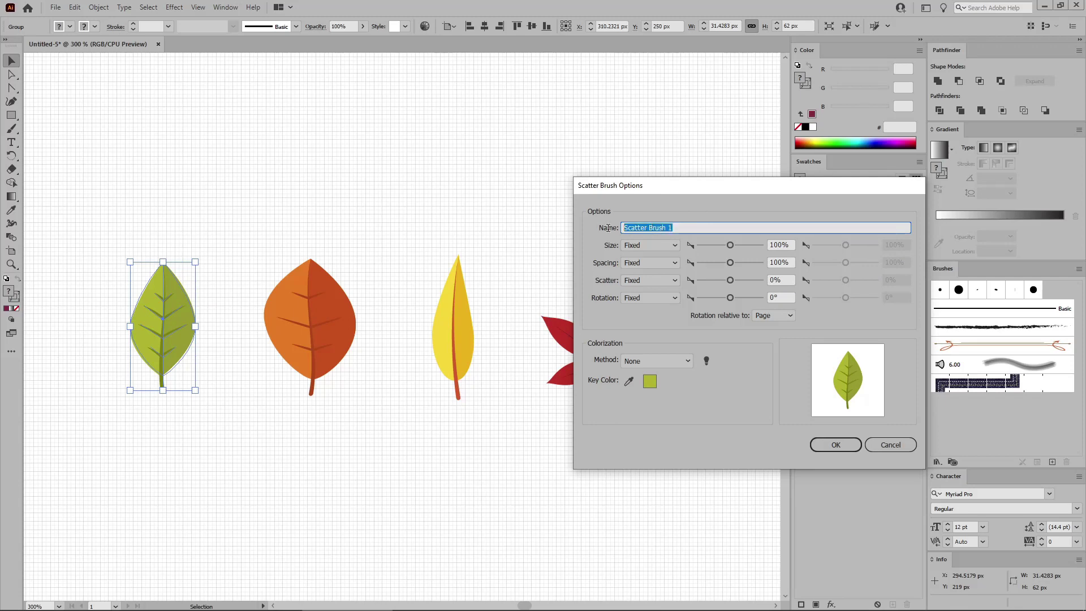
text(Green)
Set the Green brush's size, spacing, scatter and rotation to Random
click(643, 241)
click(650, 267)
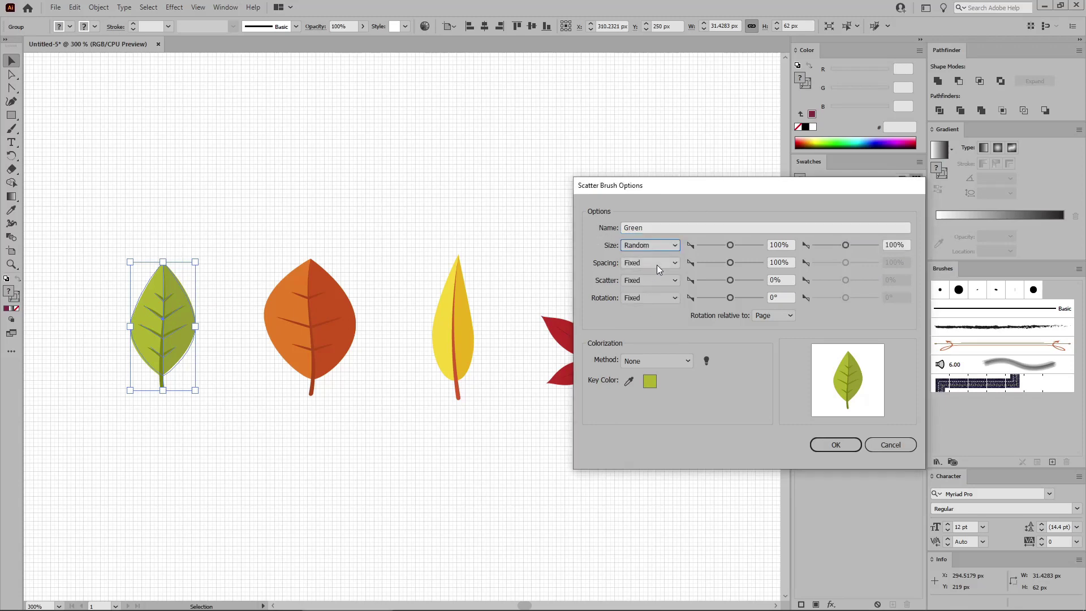
click(656, 263)
click(649, 287)
click(650, 280)
click(649, 304)
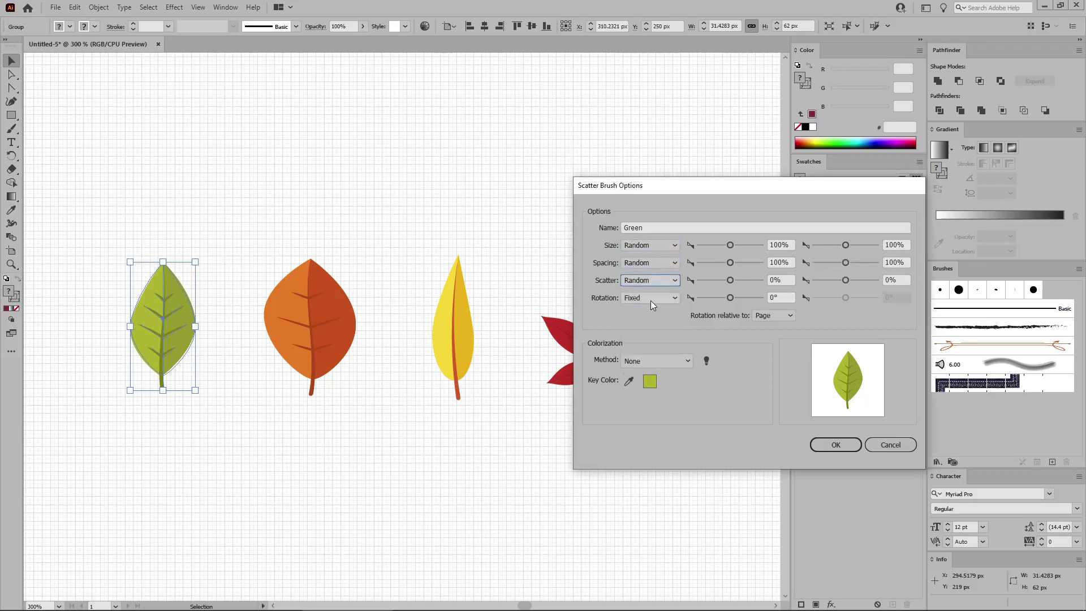
click(650, 298)
click(653, 321)
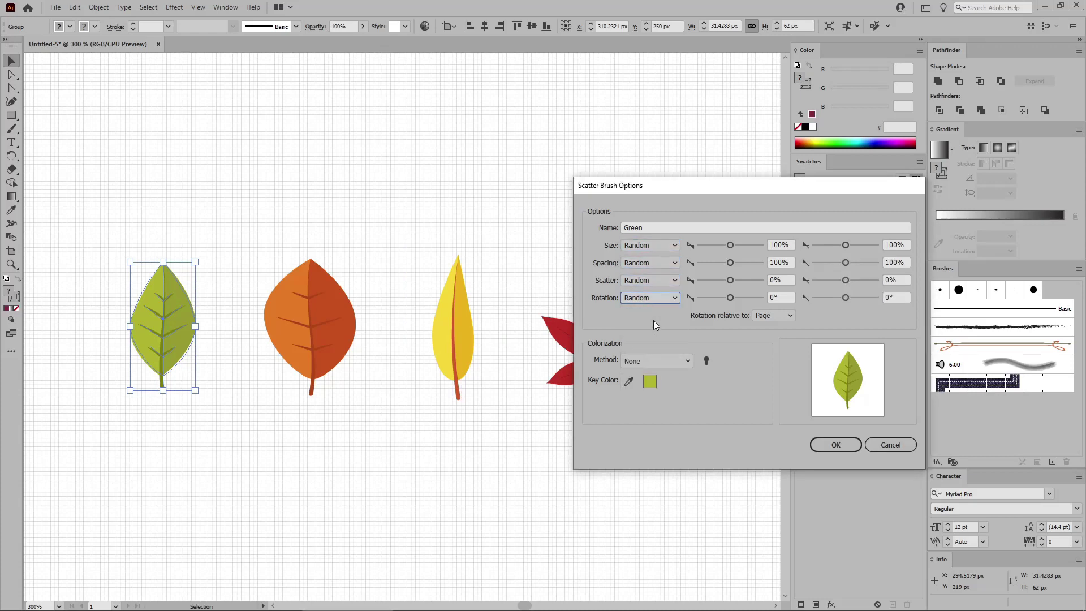
Set the Green brush's size range to 20–40% and its spacing range to 50–80%
double_click(772, 245)
text(20)
drag(895, 245, 881, 249)
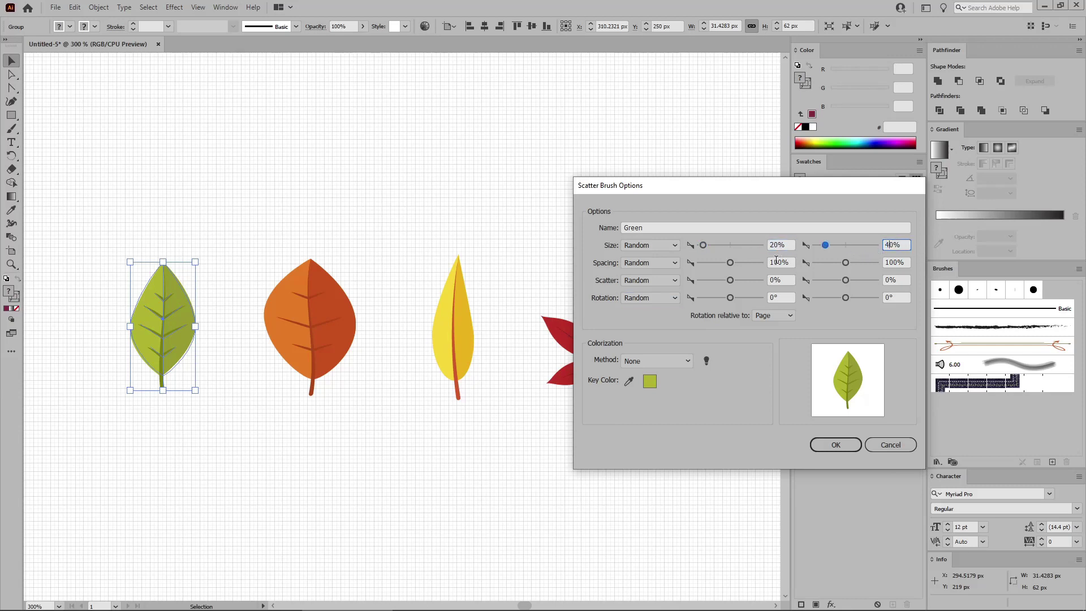
double_click(776, 262)
text(50)
double_click(891, 262)
text(80)
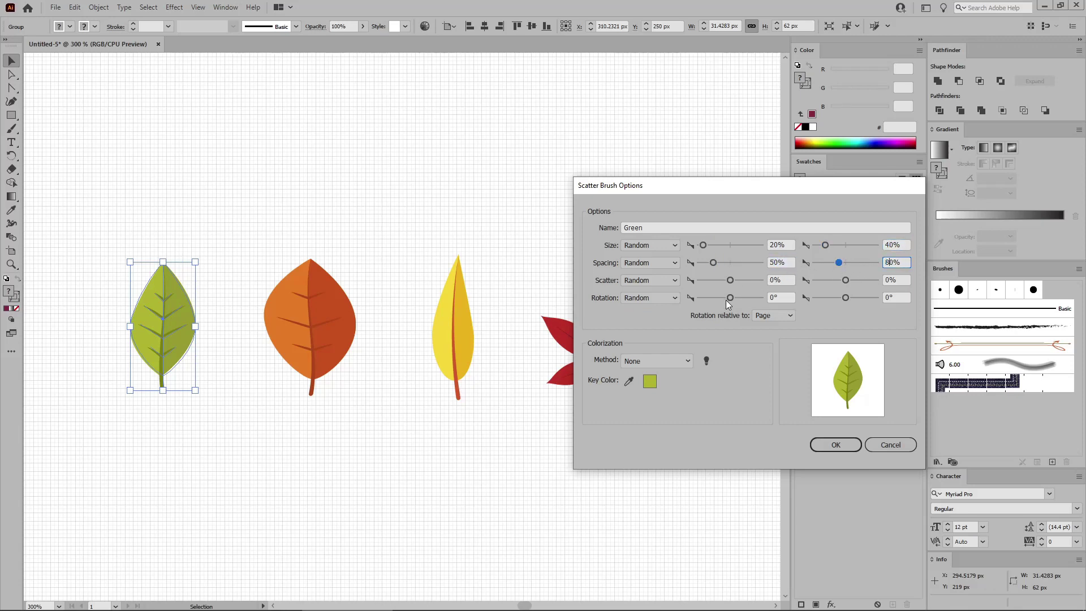
Set the Green brush's scatter range to -60% to -30% and its maximum rotation to 180°, and create the brush
click(770, 279)
text(-60)
click(885, 279)
text(-3)
click(781, 297)
click(884, 297)
text(180)
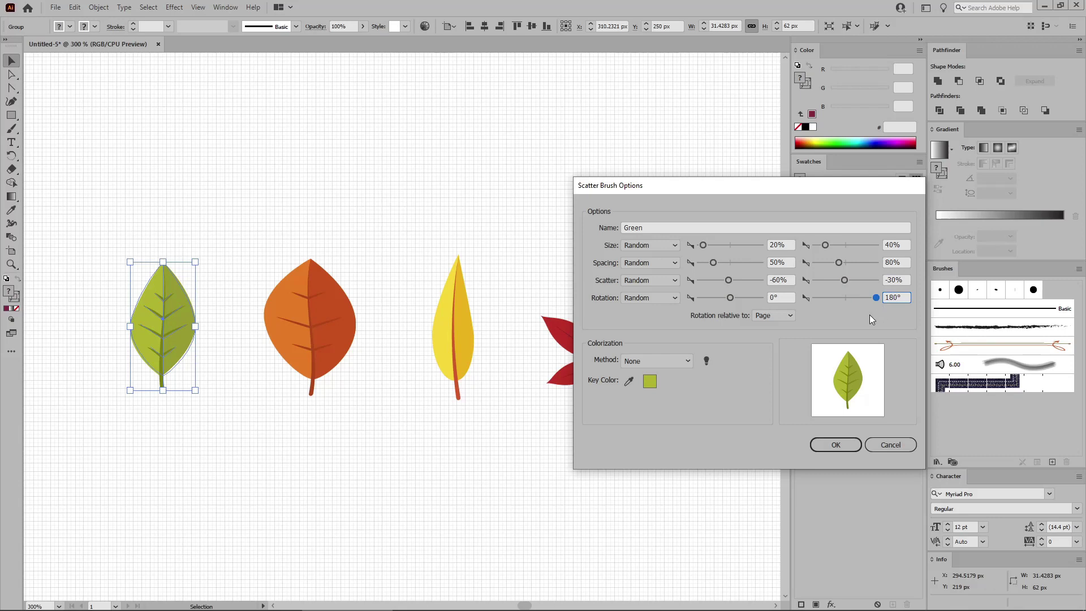
click(847, 443)
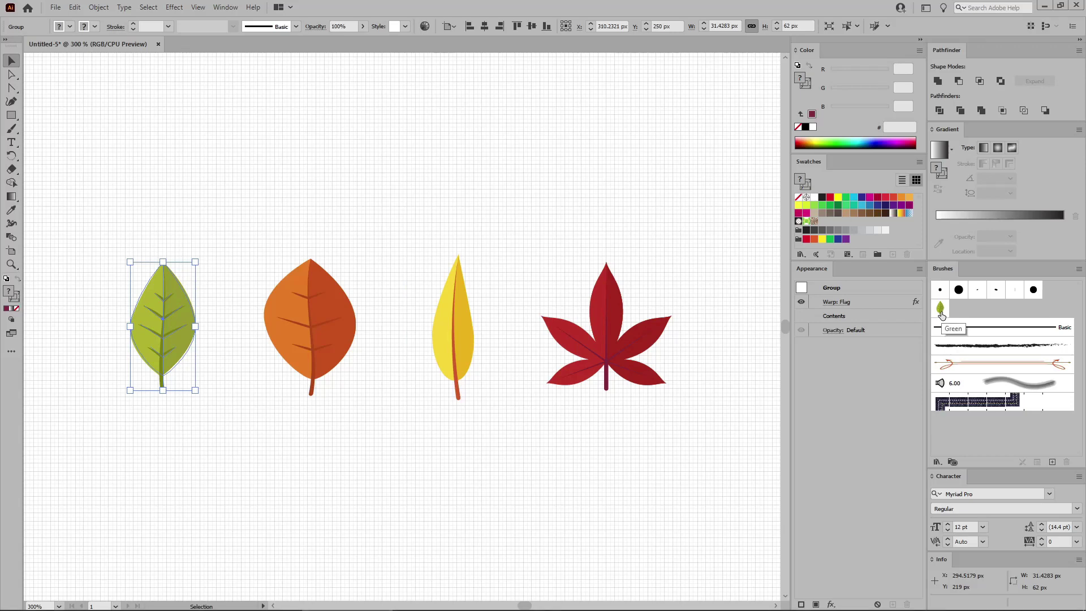
Start a new scatter brush from the orange leaf and name it Orange
click(358, 432)
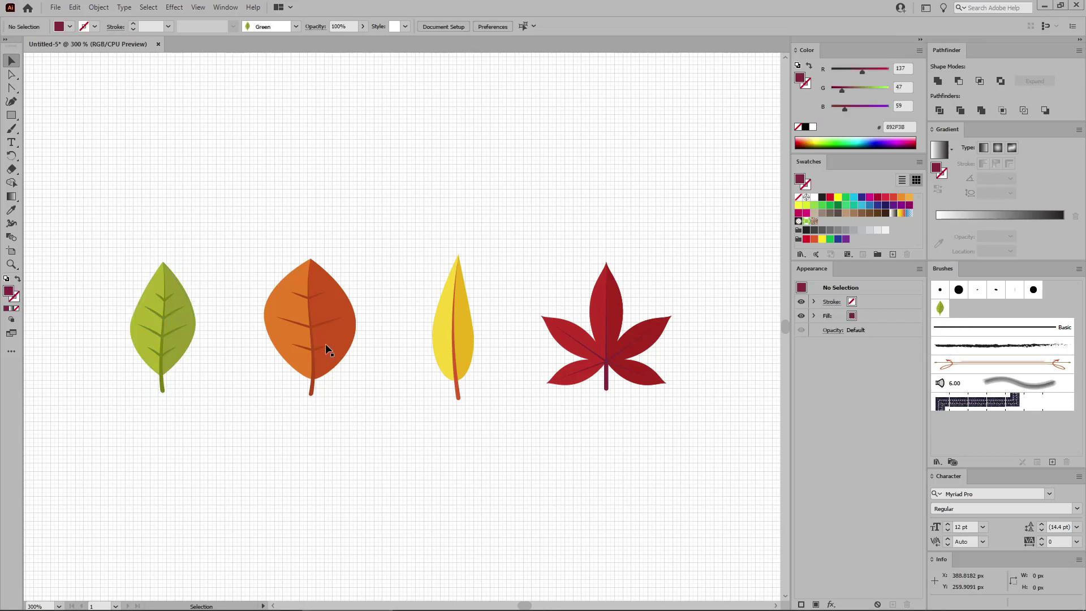
click(328, 344)
click(1051, 461)
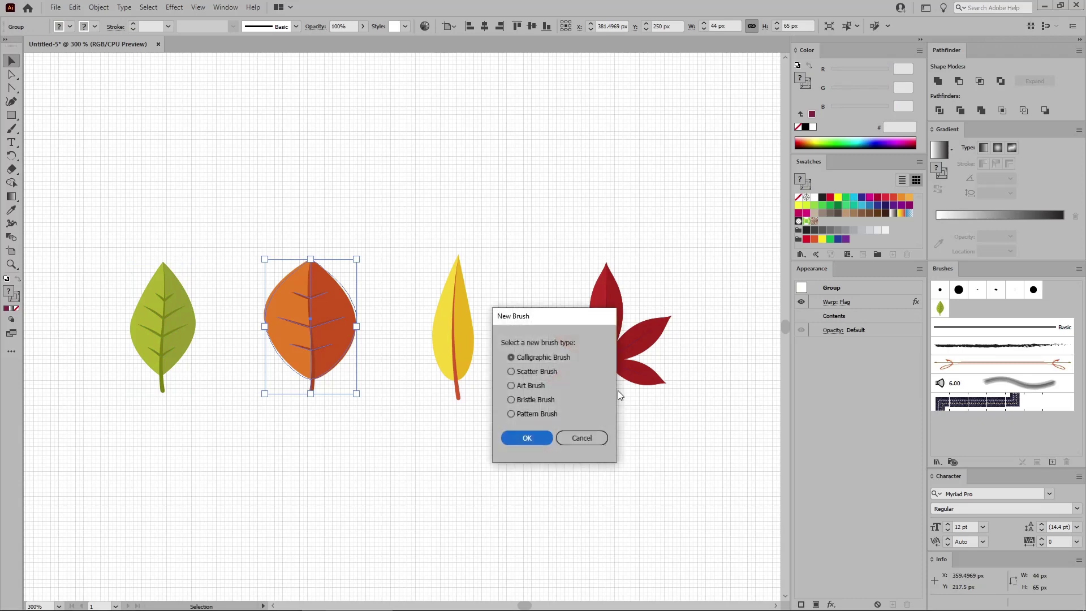
click(533, 378)
key(Return)
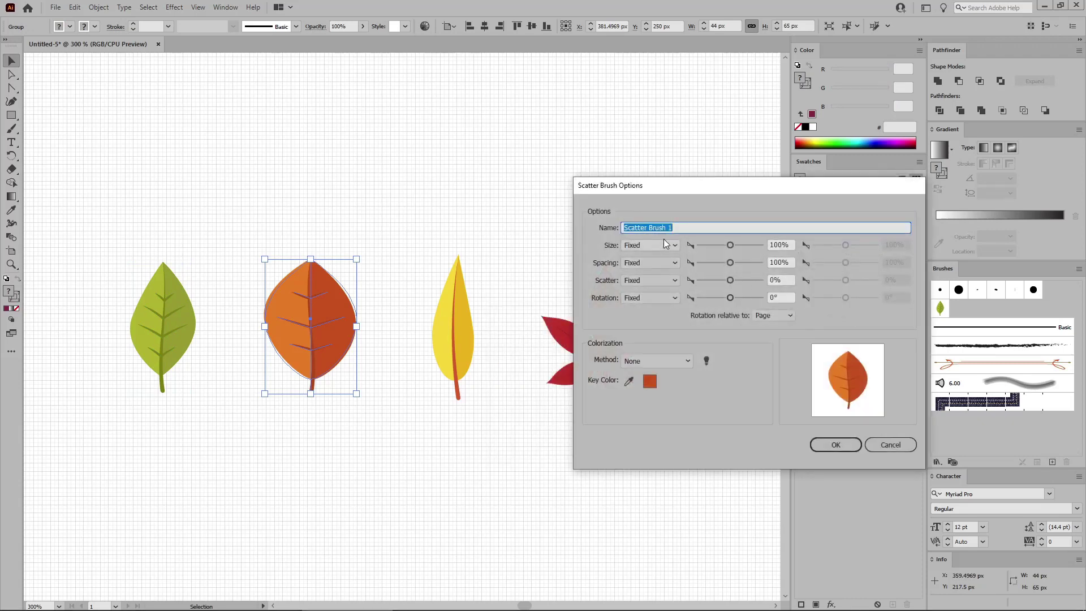
text(Orange)
Set the Orange brush's size, spacing, scatter and rotation to Random
click(650, 244)
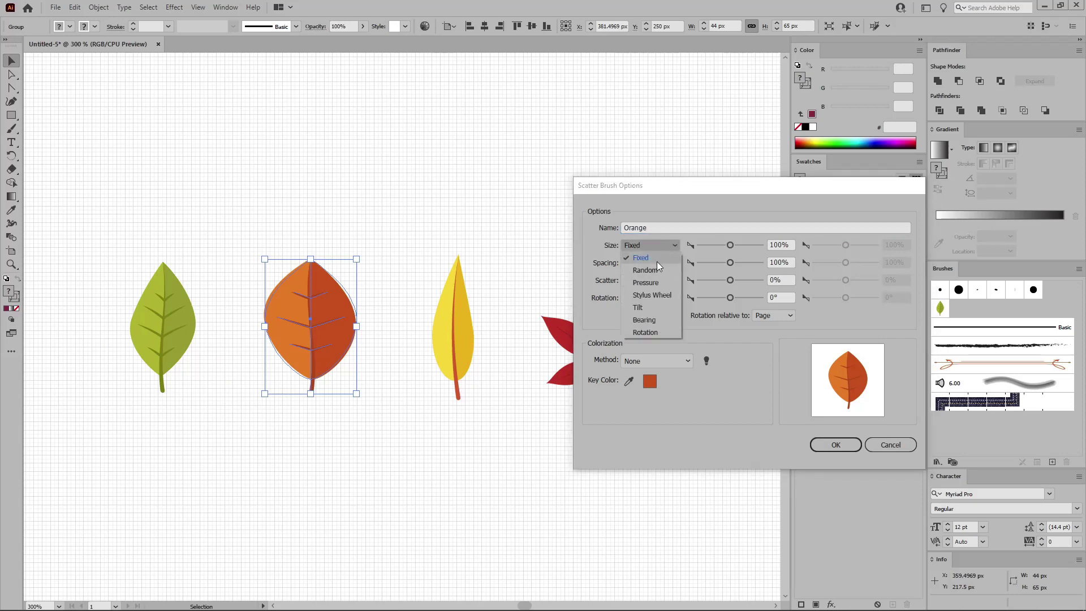
click(657, 265)
click(657, 263)
click(653, 287)
click(655, 280)
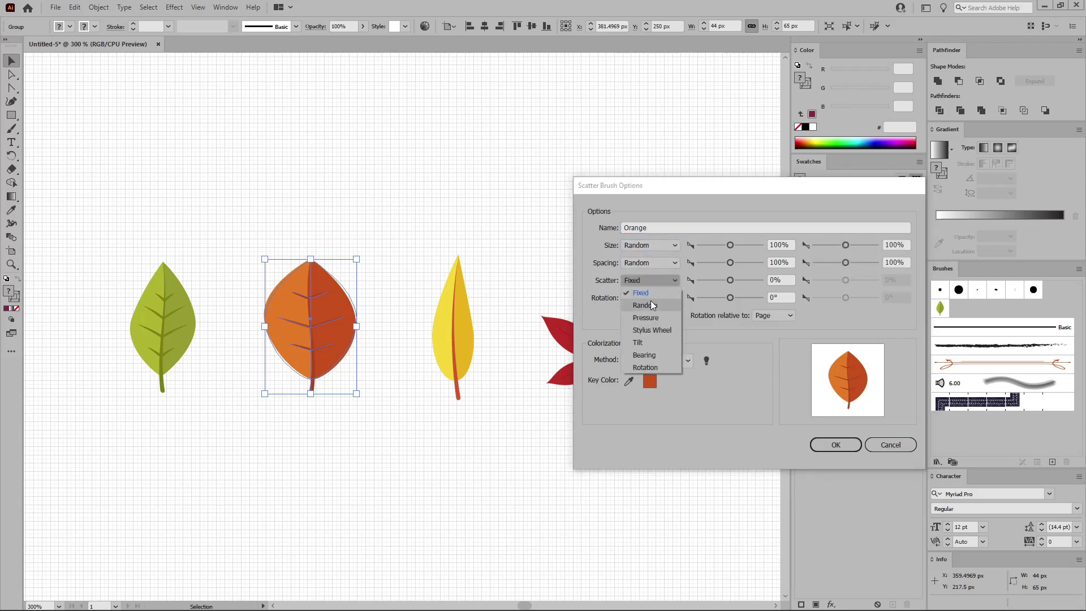
click(650, 304)
click(653, 298)
click(648, 322)
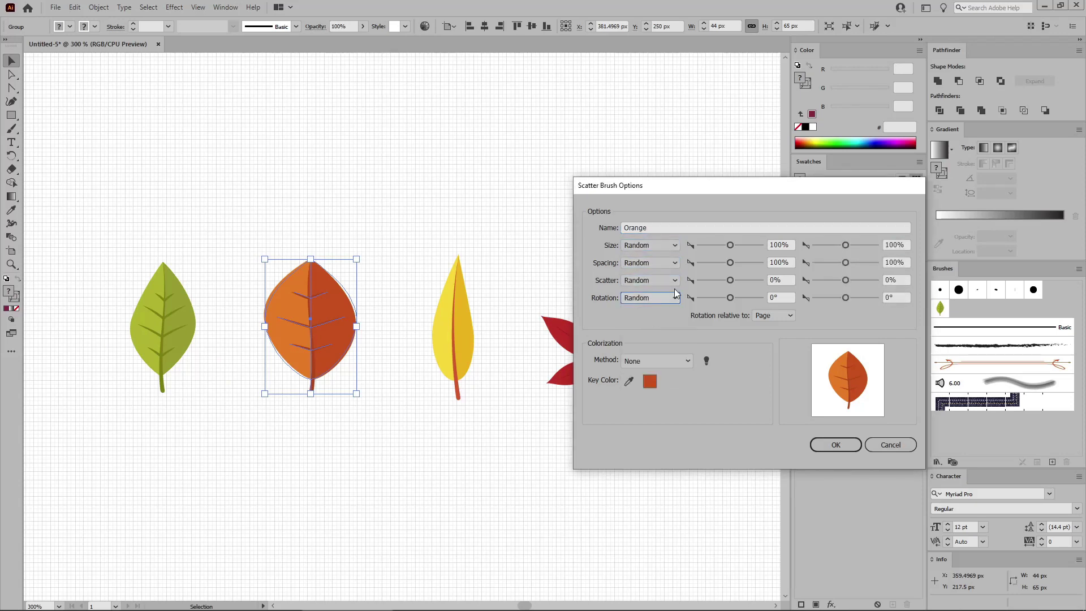
Set the Orange brush's size range to 20–50% and its spacing range to 20–40%
drag(777, 244, 748, 246)
text(2)
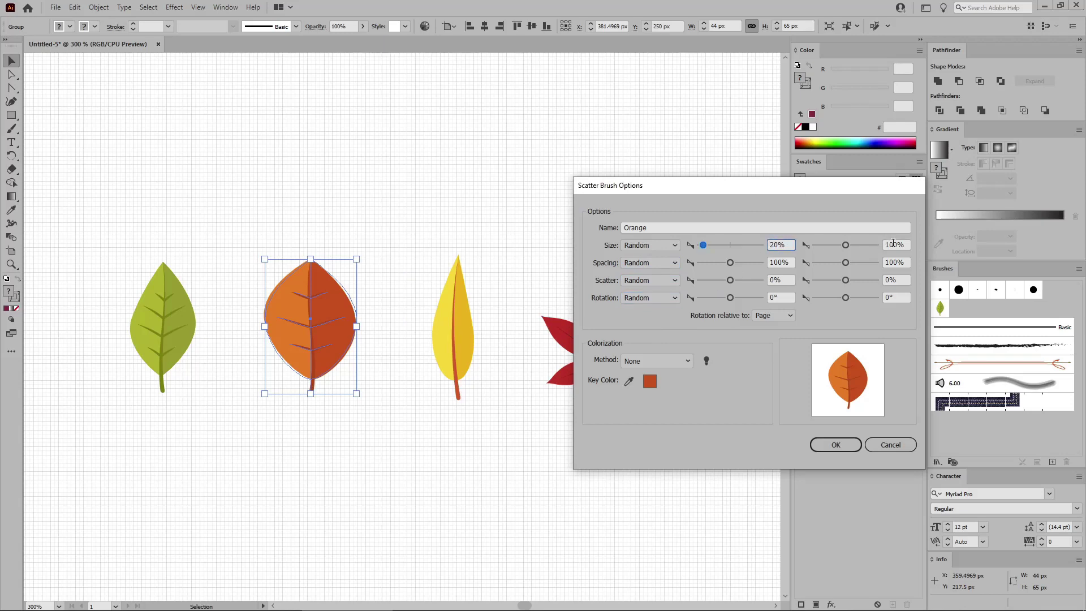
drag(894, 244, 864, 243)
text(5)
drag(779, 262, 769, 262)
text(2)
click(894, 262)
text(4)
Give the Orange brush a negative minimum scatter and a larger maximum rotation, and create the brush
click(777, 284)
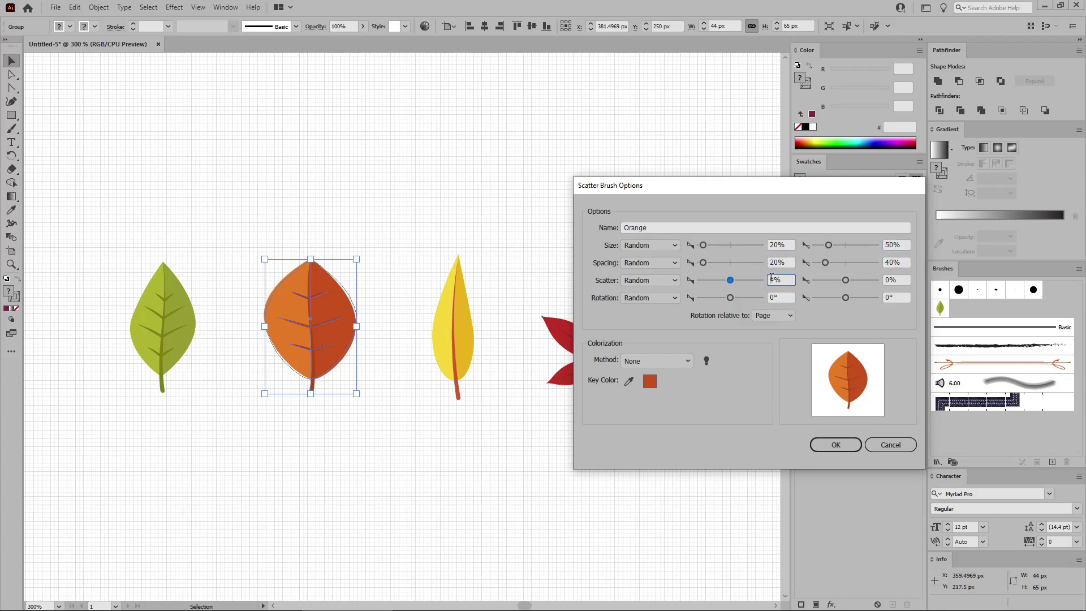
text(-5)
click(886, 296)
text(18)
click(843, 443)
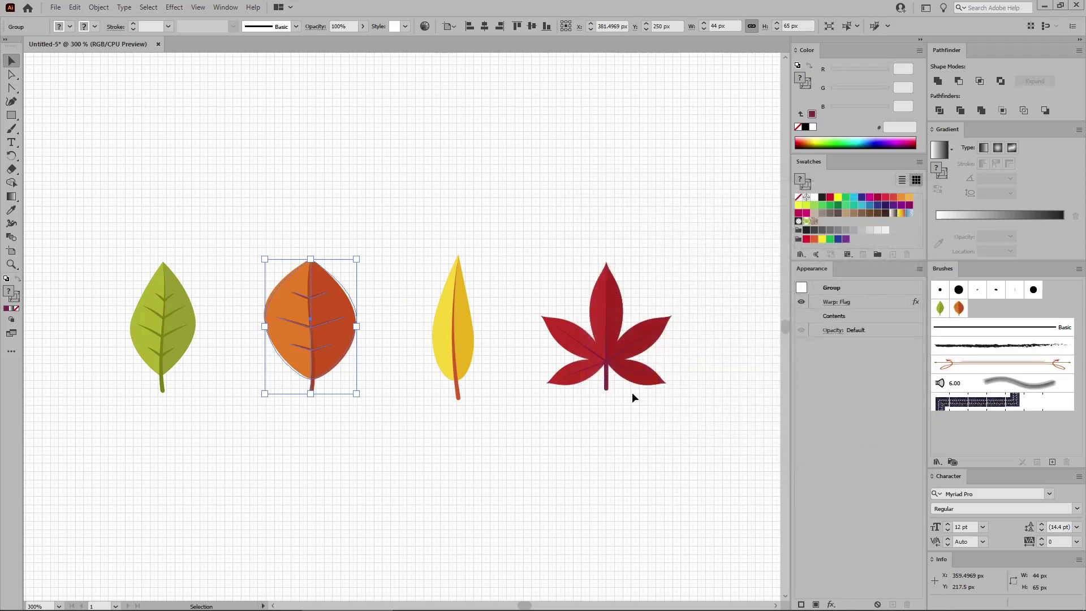
Start a new scatter brush from the yellow leaf and name it Yellow
click(461, 362)
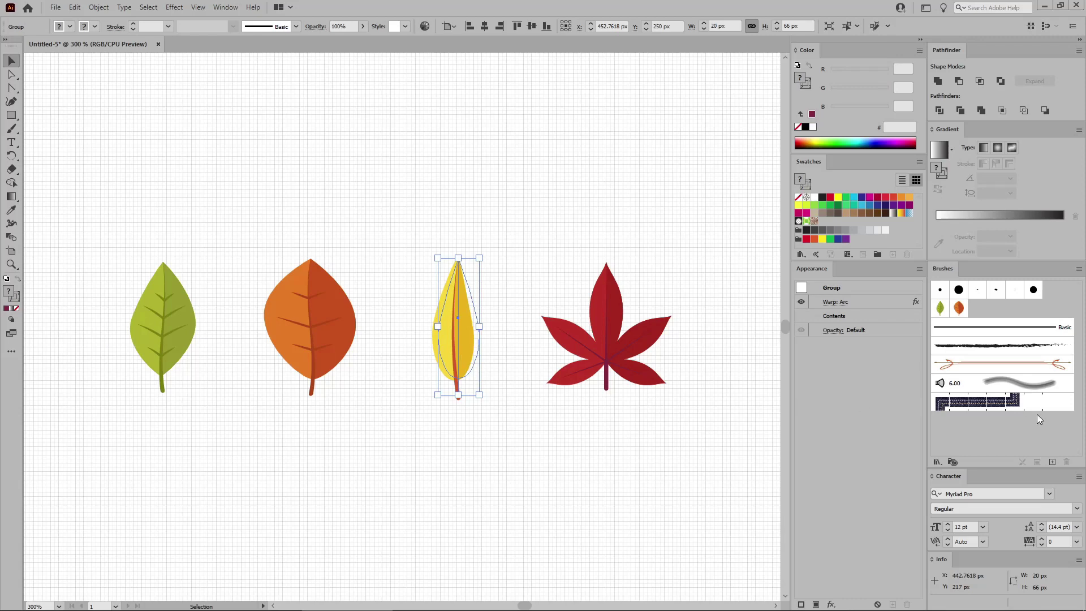
click(1051, 462)
click(549, 373)
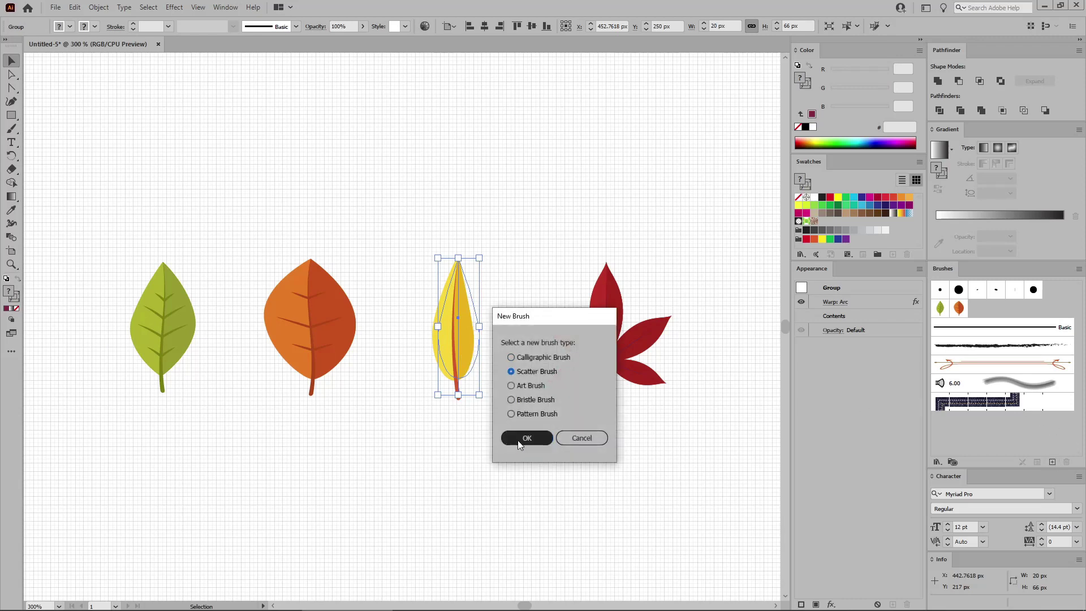
click(518, 441)
text(Yellow)
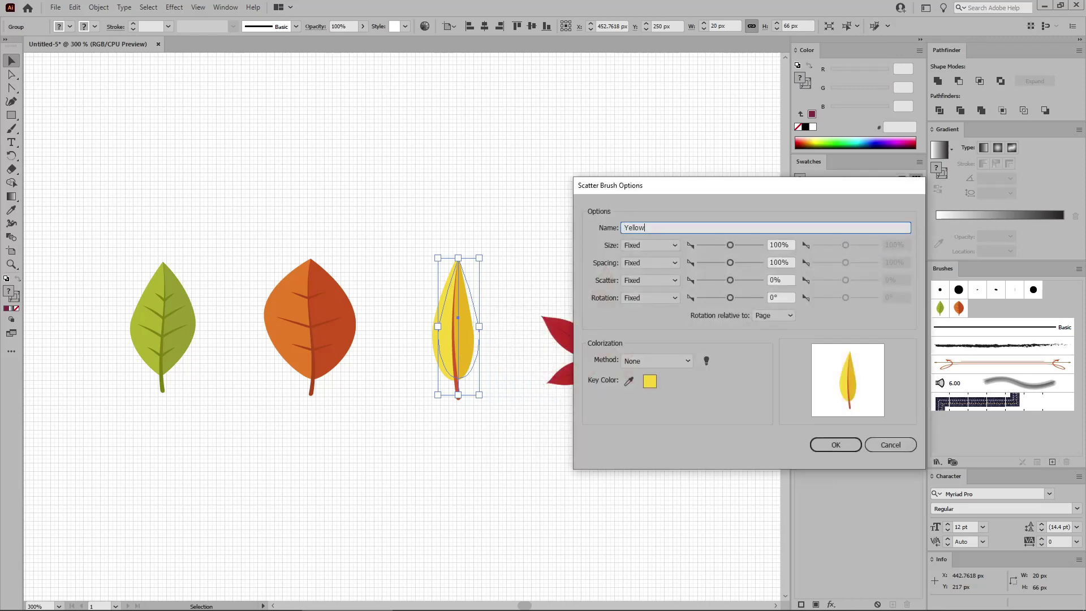
Set the Yellow brush's size, spacing, scatter and rotation to Random
click(649, 248)
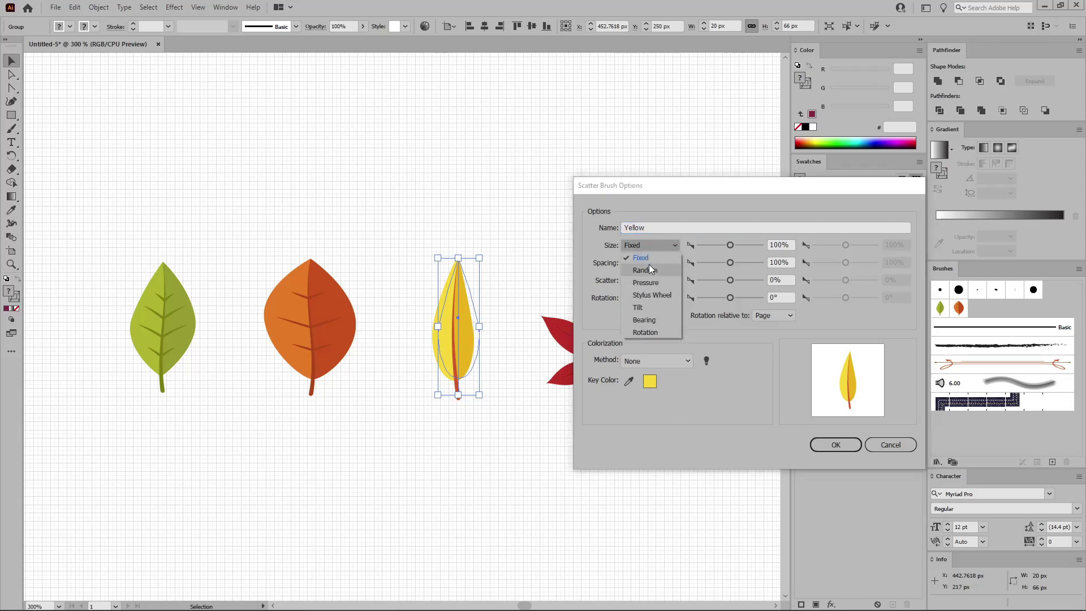
click(649, 263)
click(649, 267)
click(649, 282)
click(650, 280)
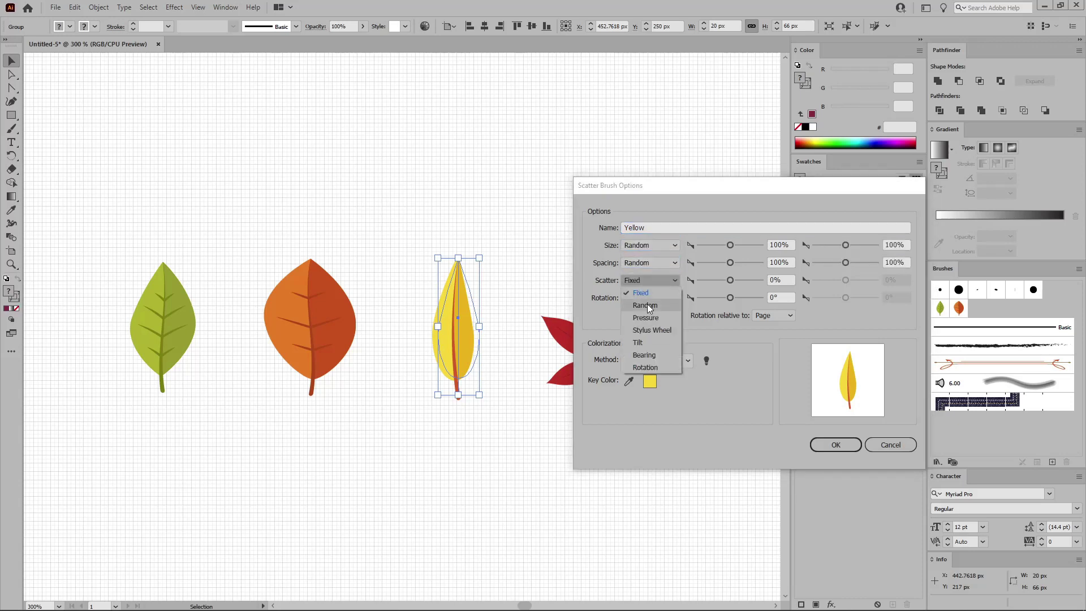
click(647, 304)
click(653, 298)
click(652, 322)
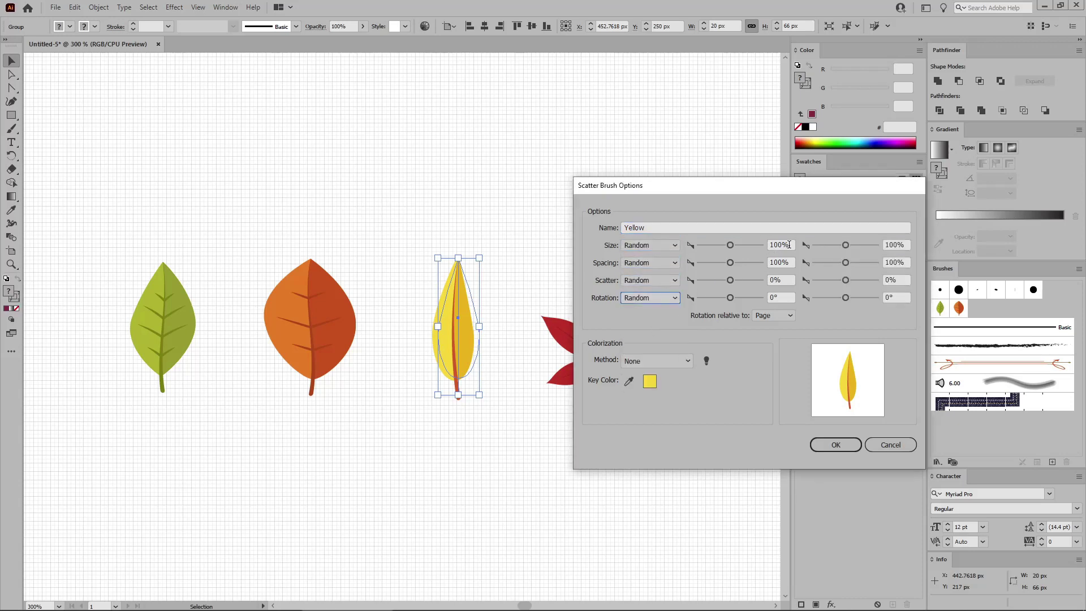
Set the Yellow brush's size range to 20–50% and its spacing range to 40–60%
click(787, 245)
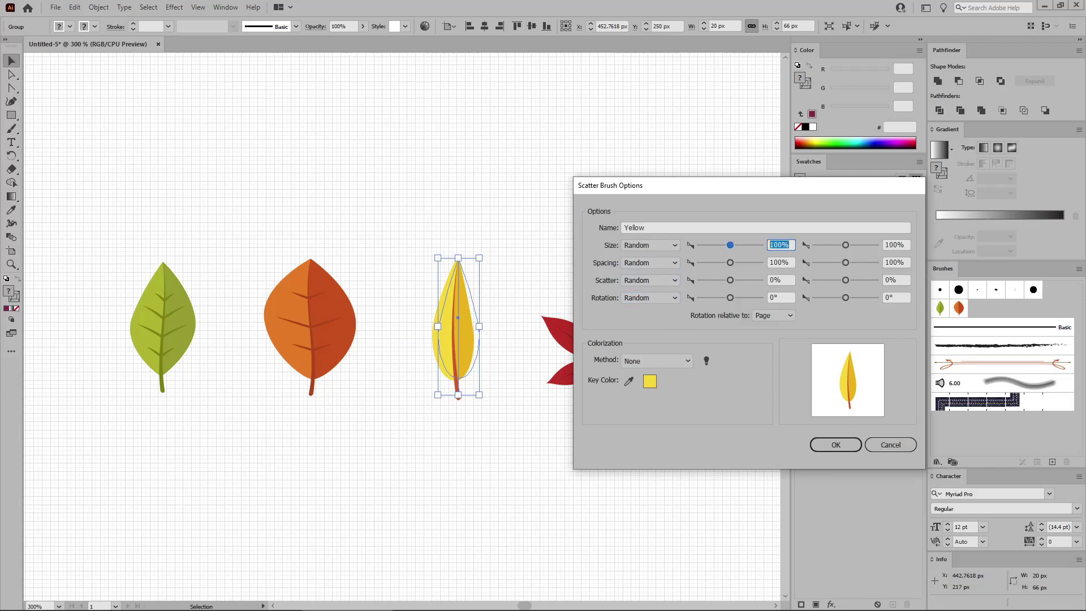
text(20)
key(Tab)
text(50)
key(Tab)
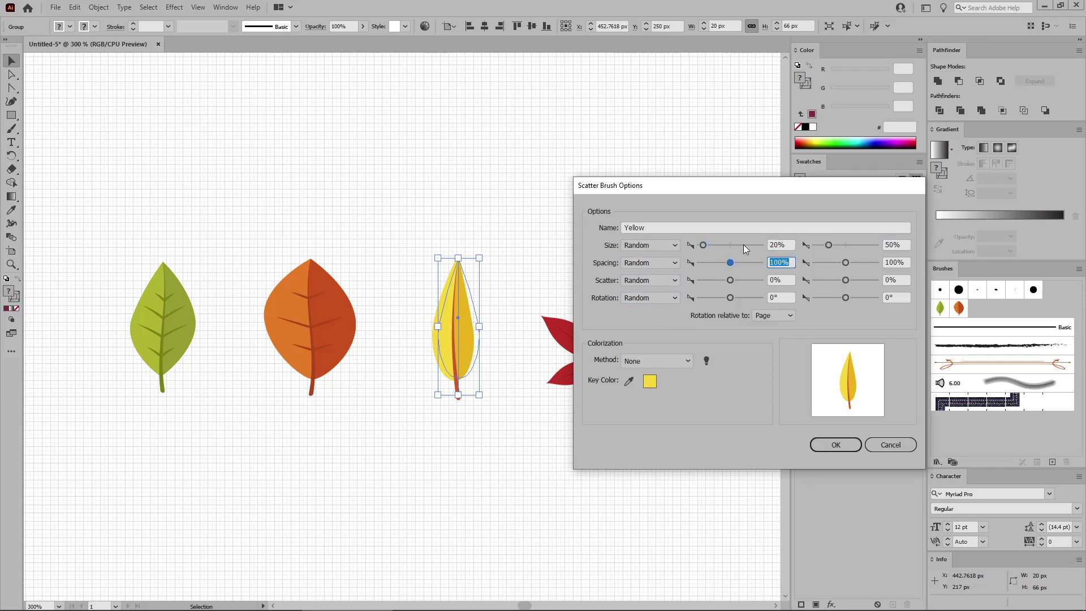
text(40)
key(Tab)
text(60)
key(Tab)
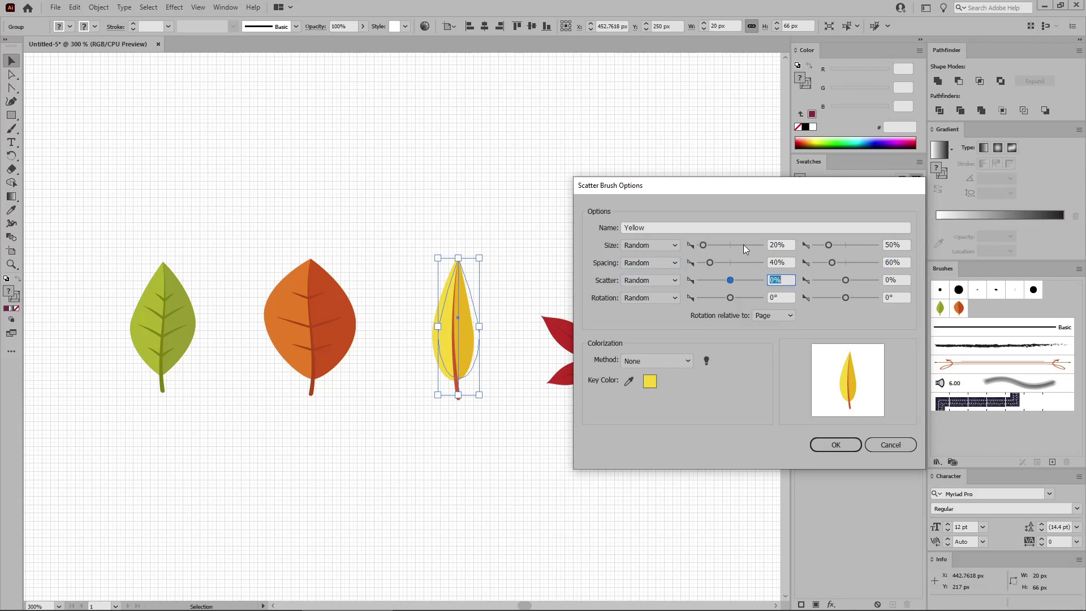
Set the Yellow brush's scatter range to -30% to 0% and its rotation range to -180° to 180°, and create the brush
text(-30)
key(Tab)
text(0)
key(Tab)
text(-180)
key(Tab)
text(180)
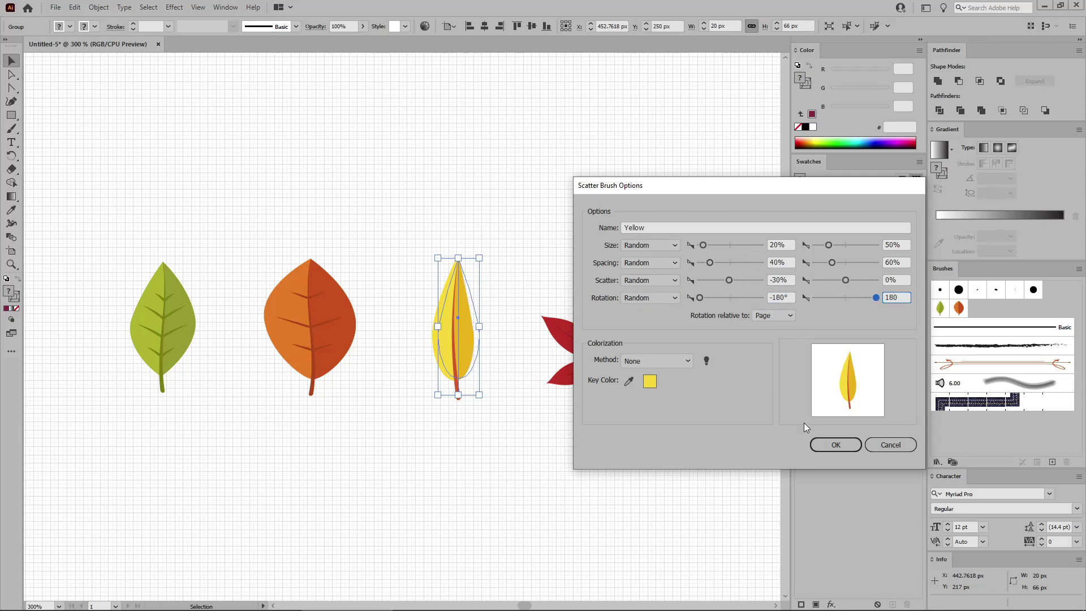
click(836, 445)
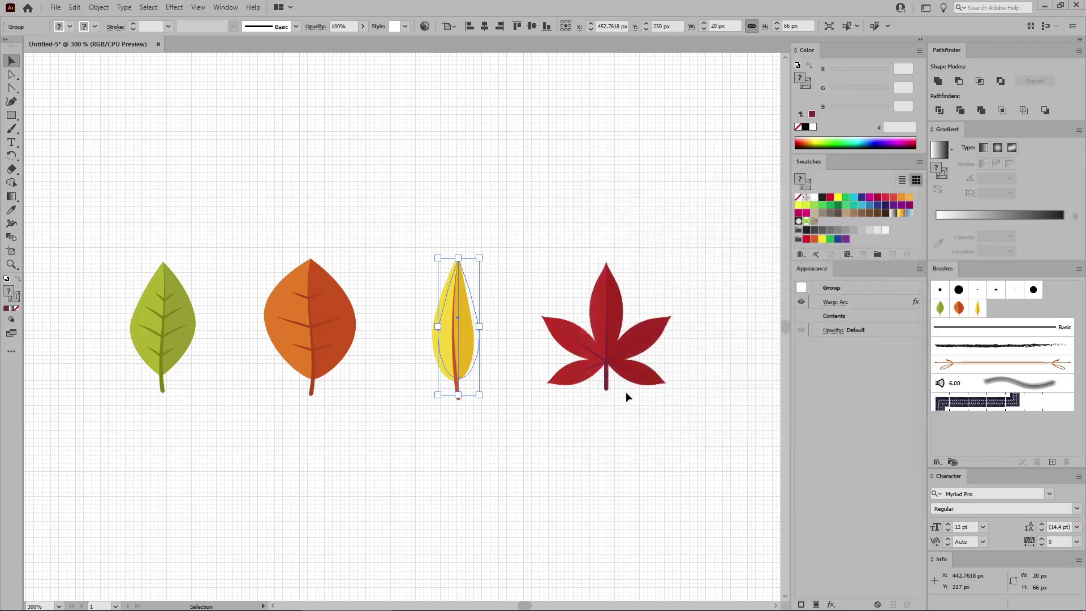
Start a new scatter brush from the red five-lobed leaf and name it Red
click(607, 367)
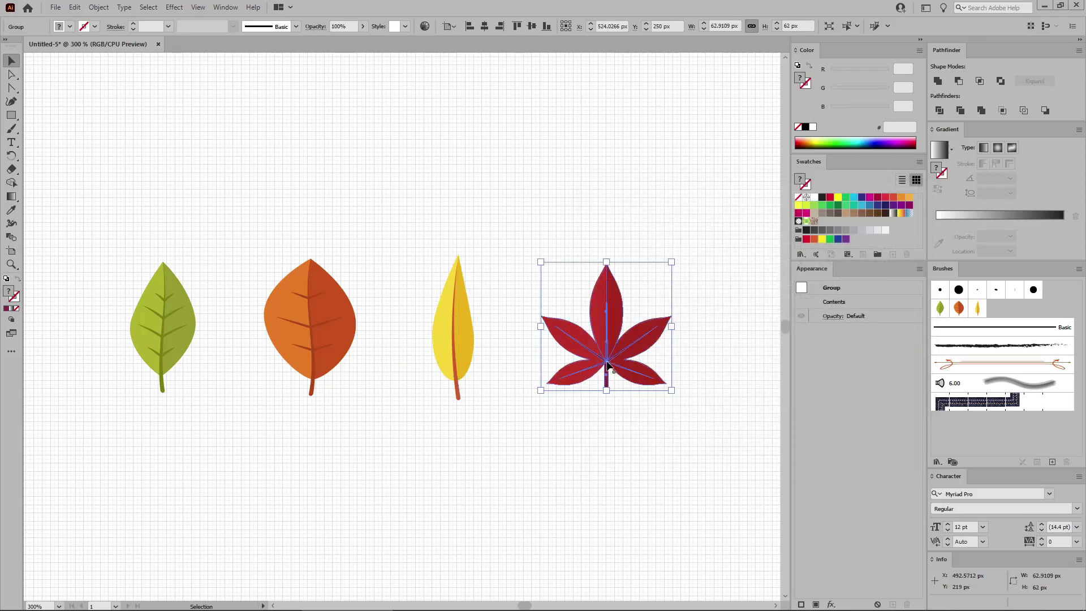
click(1052, 462)
click(536, 372)
click(529, 438)
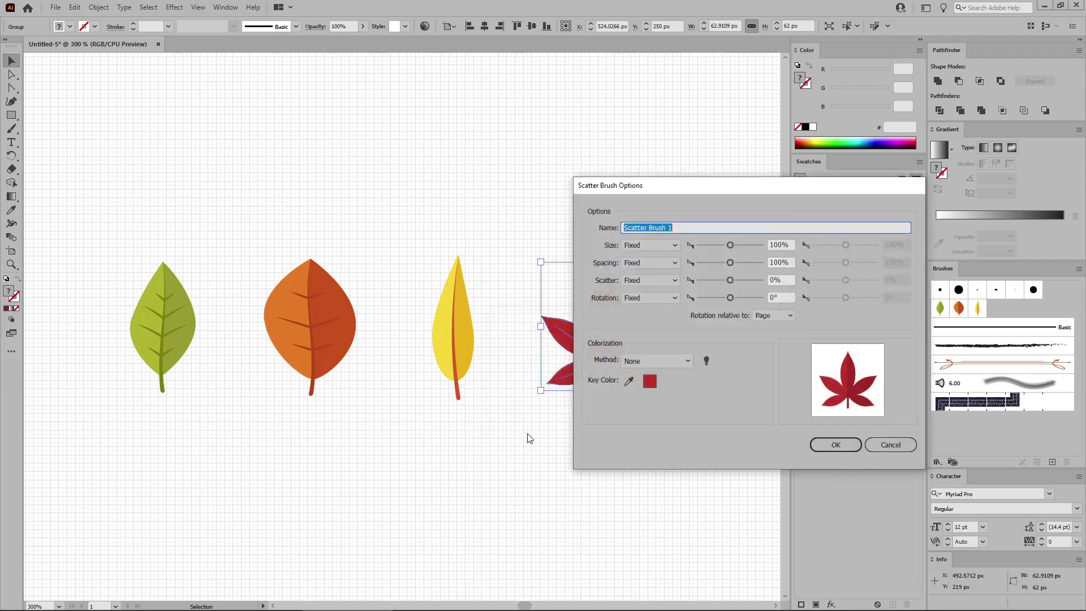
text(Red)
Set the Red brush's size, spacing, scatter and rotation to Random
click(647, 245)
click(645, 255)
click(645, 263)
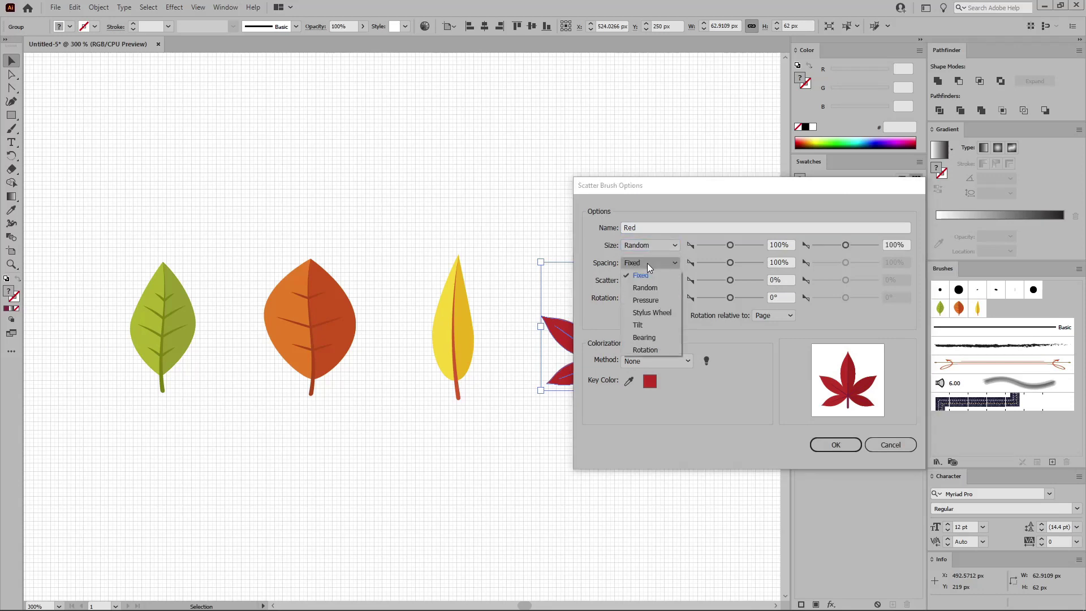
click(646, 283)
click(647, 280)
click(643, 300)
click(644, 300)
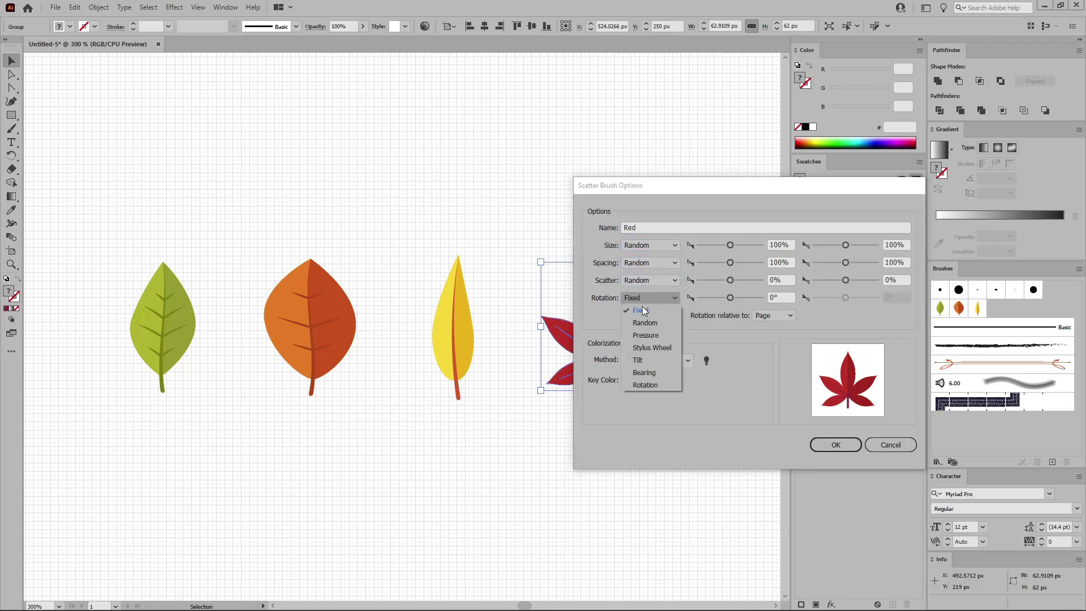
click(639, 320)
Set the Red brush's size range to 40–75% and its spacing range to 20–50%
click(789, 244)
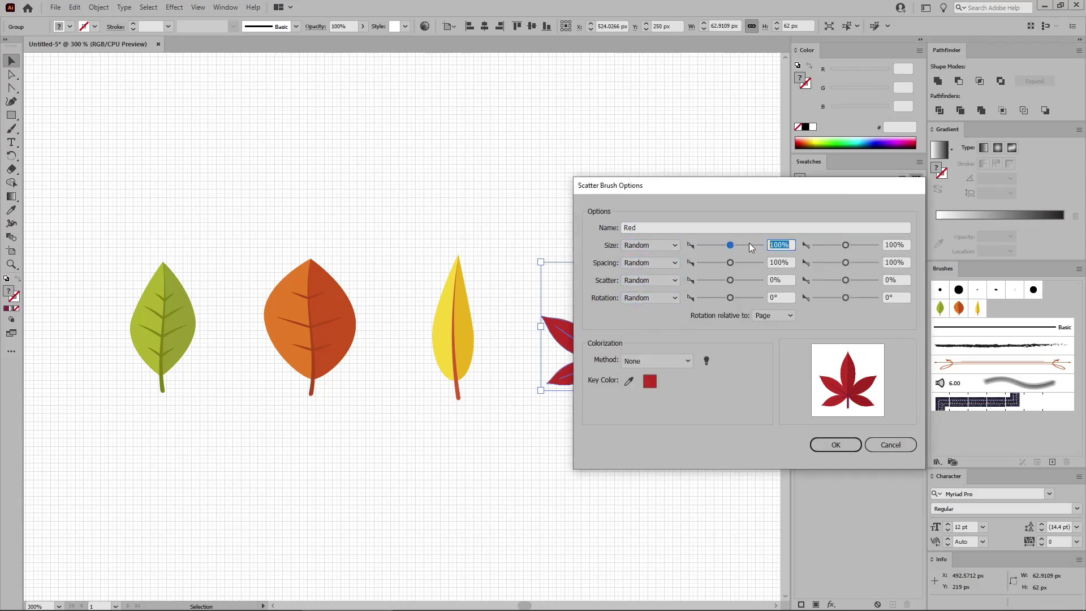
text(40)
key(Tab)
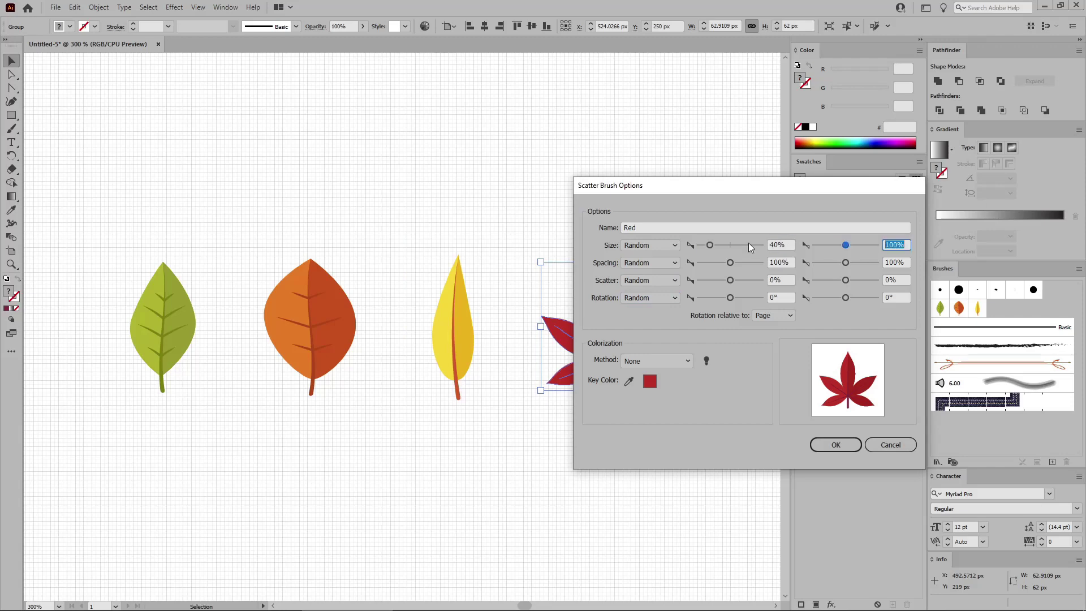
text(75)
key(Tab)
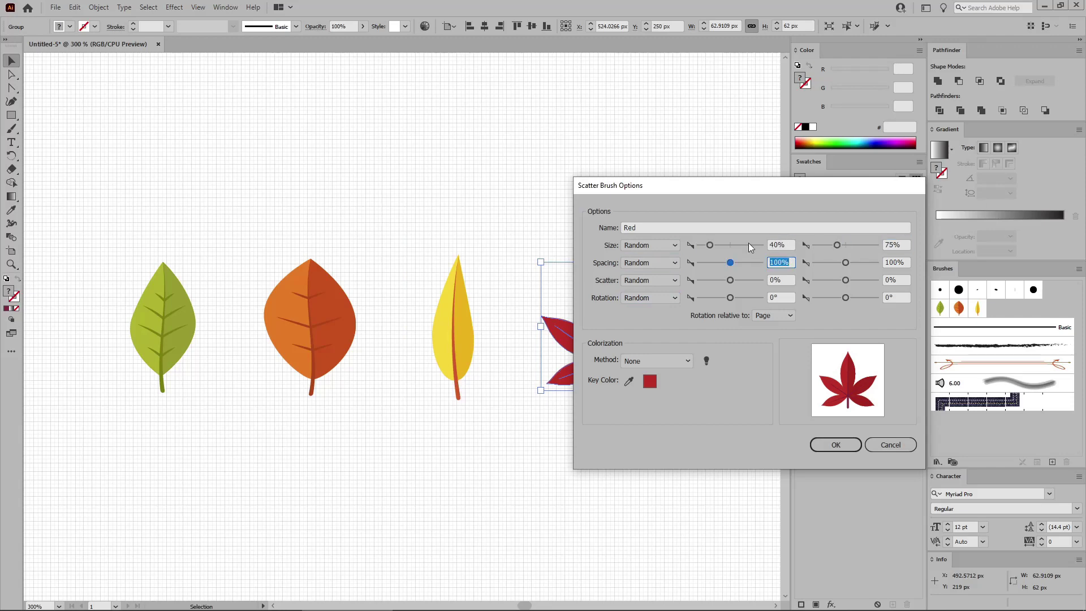
text(20)
key(Tab)
text(50)
key(Tab)
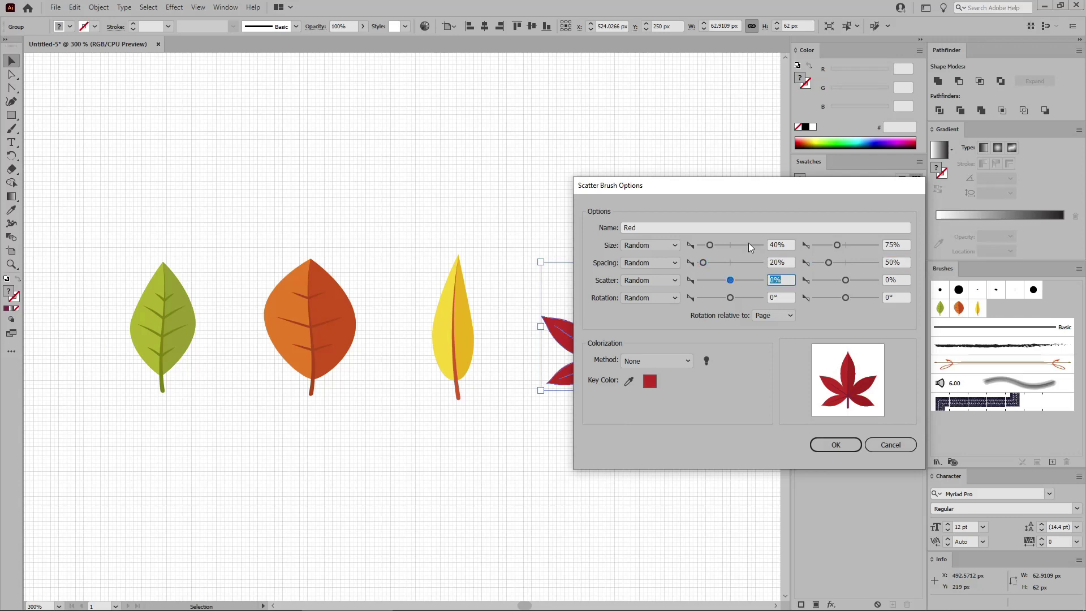
Set the Red brush's scatter range to -60% to -20% and its maximum rotation to 180°, and create the brush
text(-60)
key(Tab)
text(-20)
key(Tab)
key(Tab)
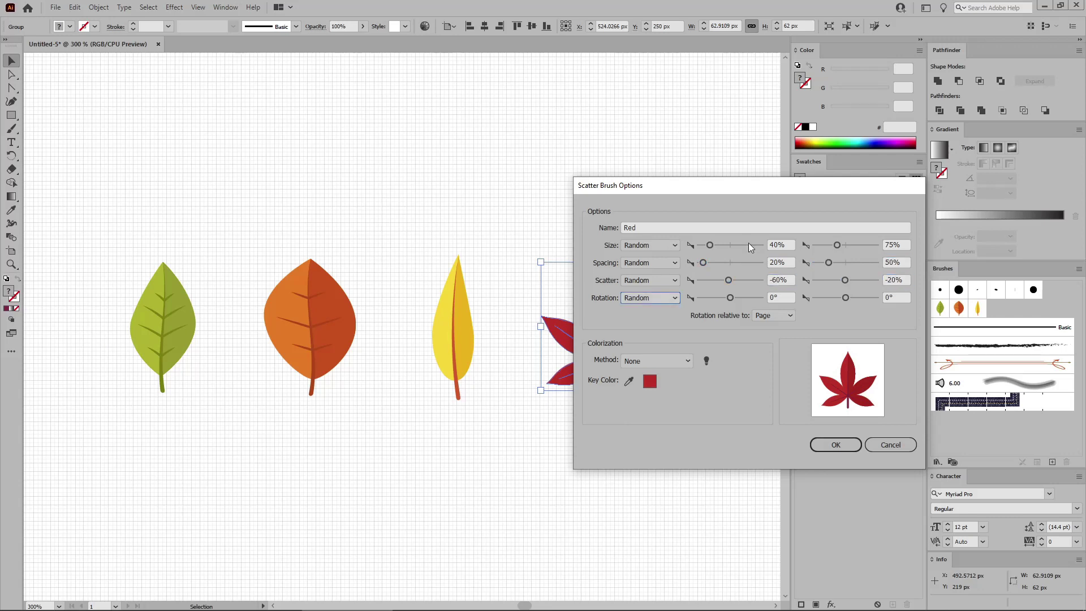
key(Tab)
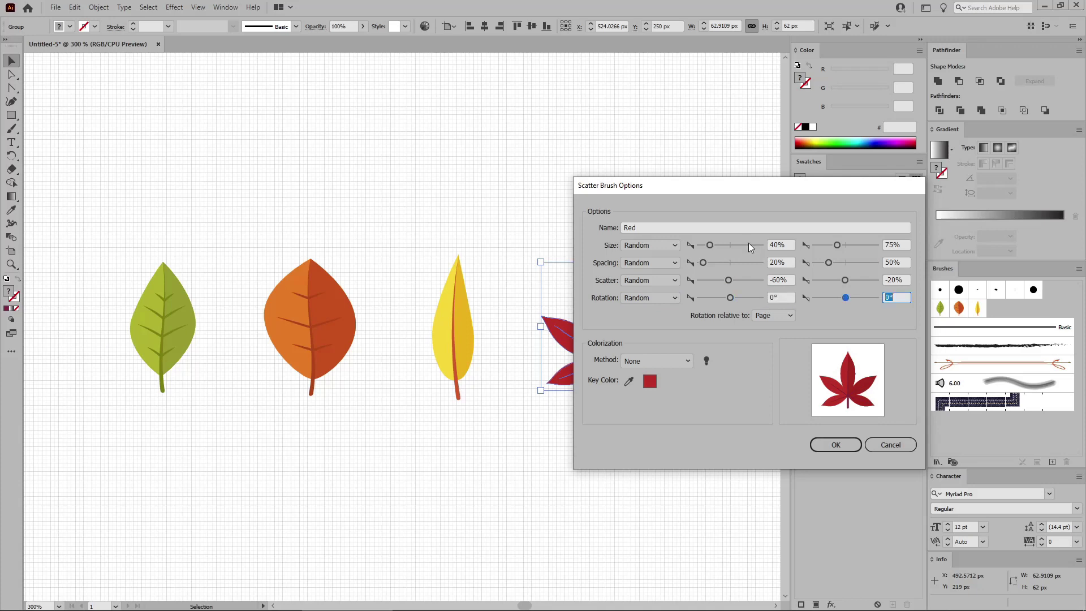
text(180)
click(835, 445)
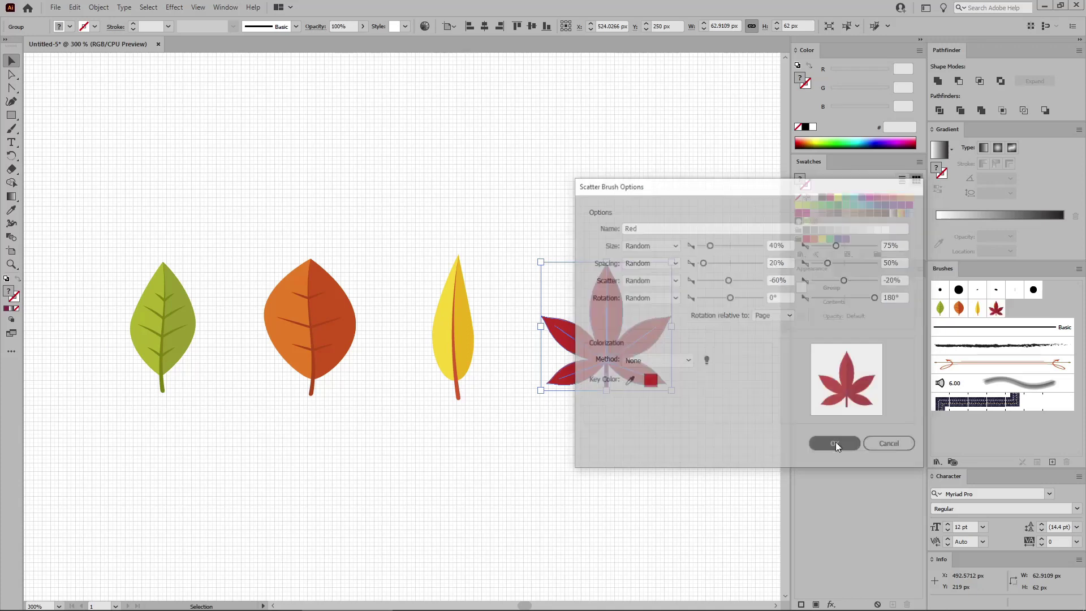
Delete all four original leaf drawings from the artboard
click(652, 430)
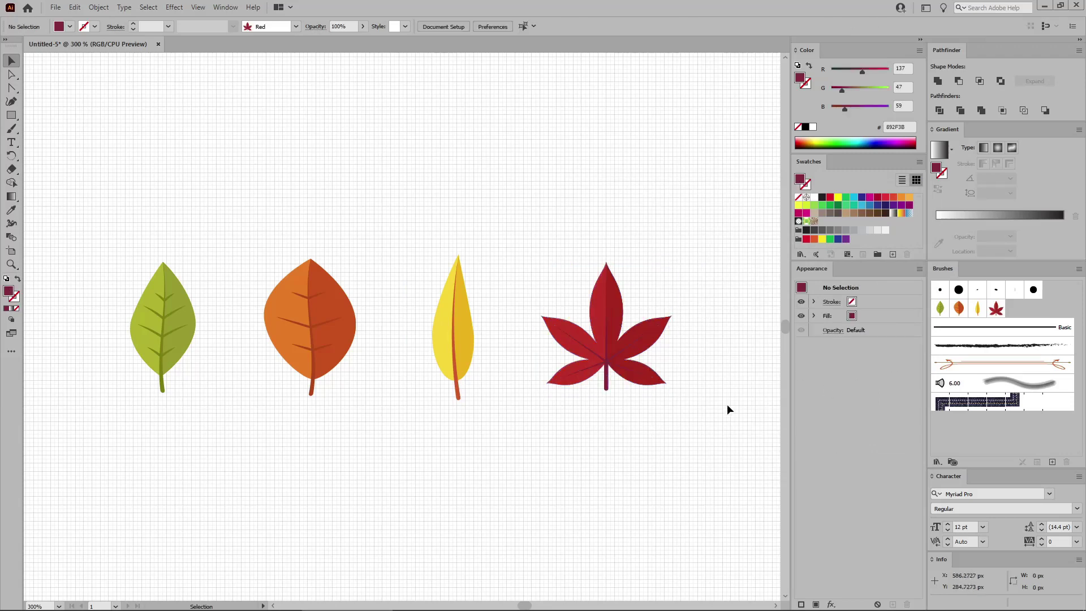
drag(710, 429, 94, 214)
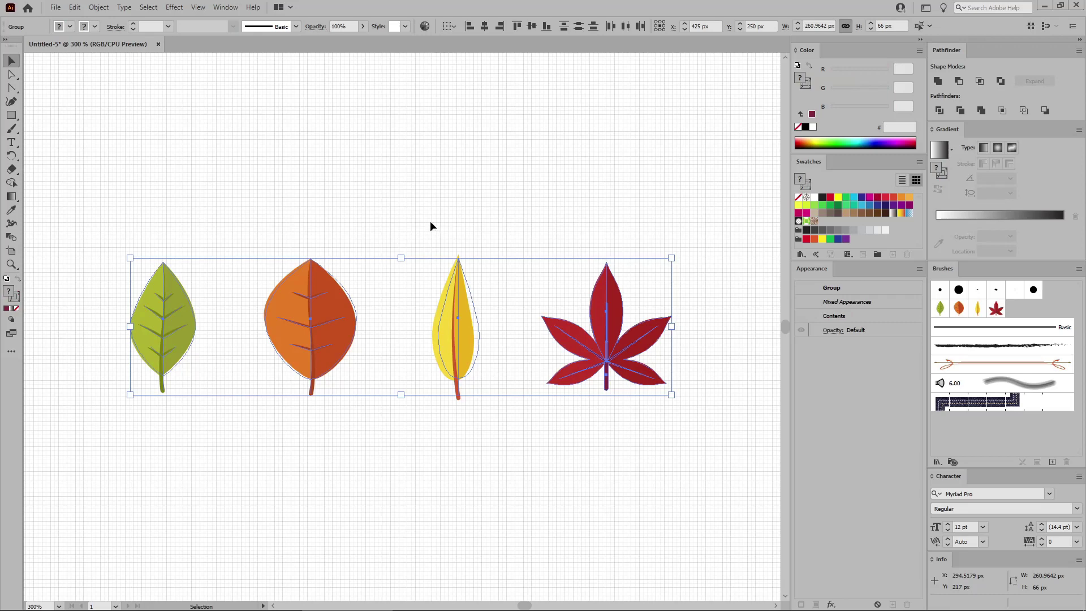
key(Delete)
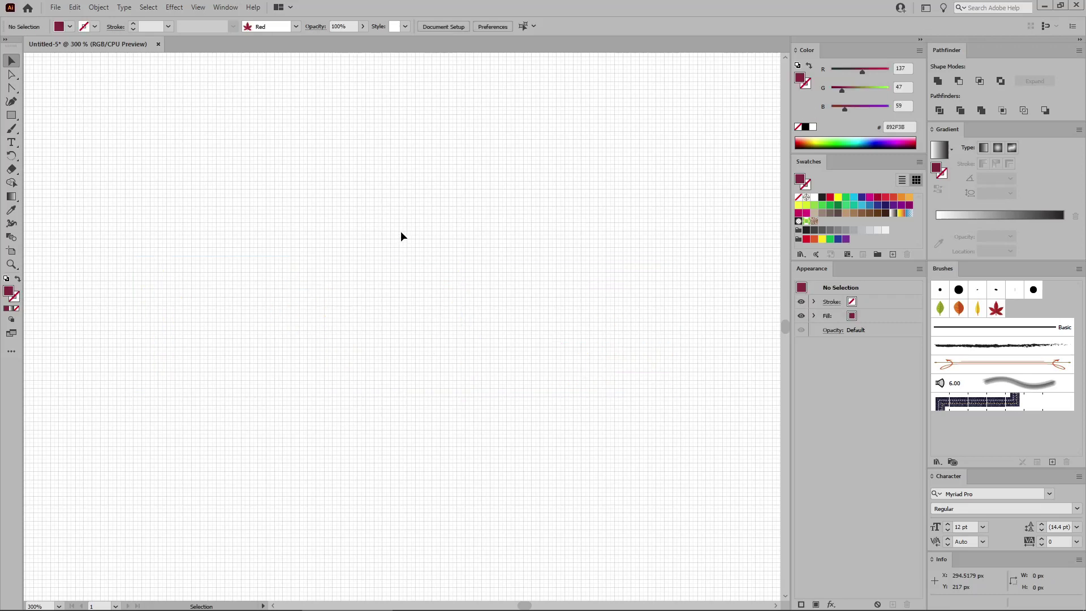
Create an 860 × 510 px rectangle as the background for the artboard
key(ctrl+minus)
key(ctrl+minus)
key(ctrl+minus)
key(ctrl+minus)
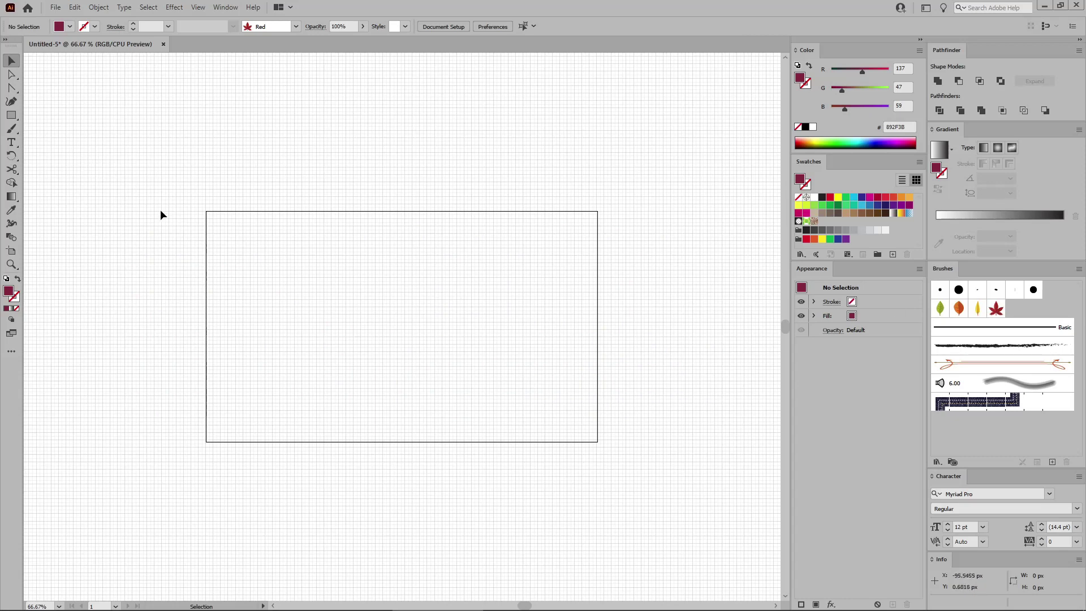
click(11, 115)
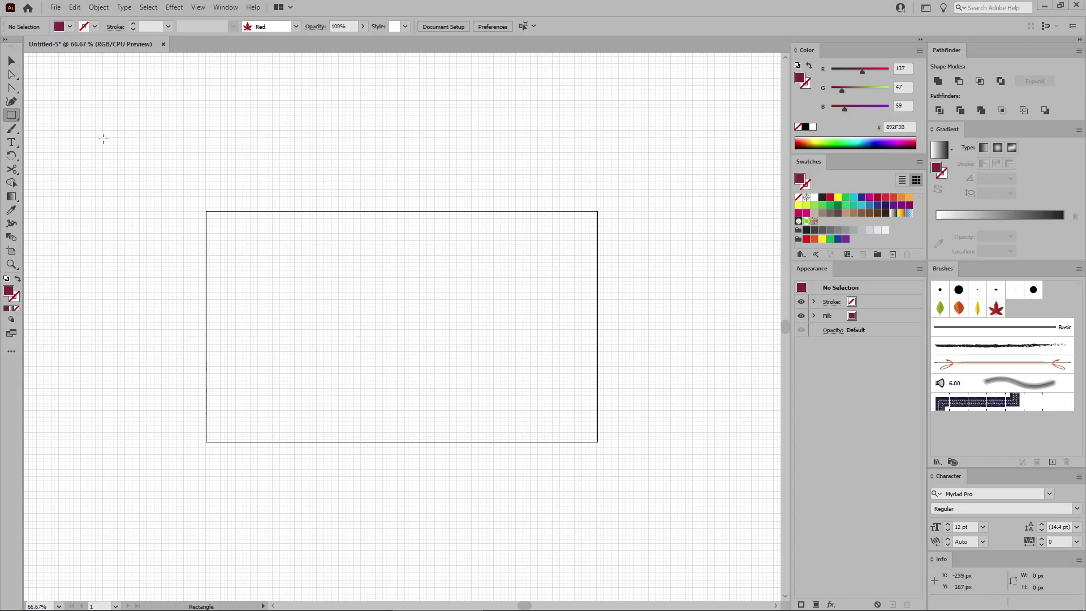
click(221, 230)
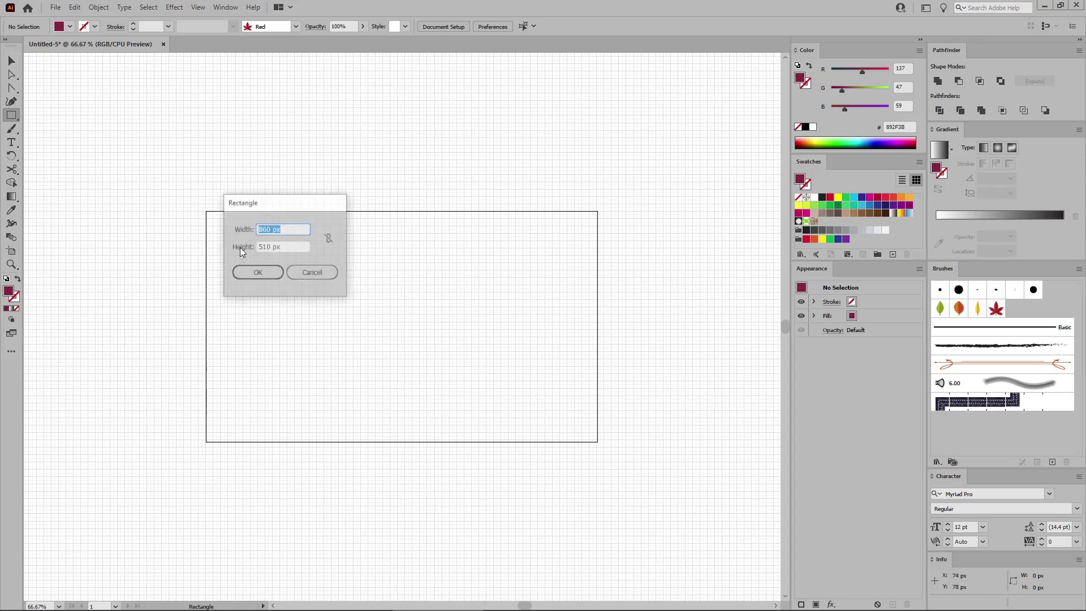
click(301, 246)
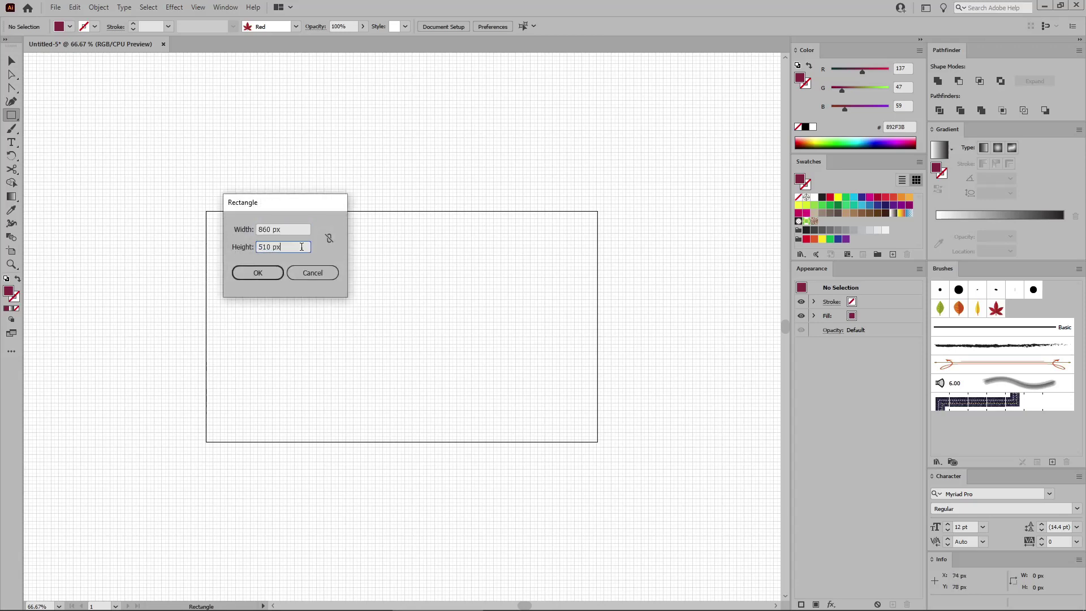
drag(301, 246, 245, 248)
click(256, 274)
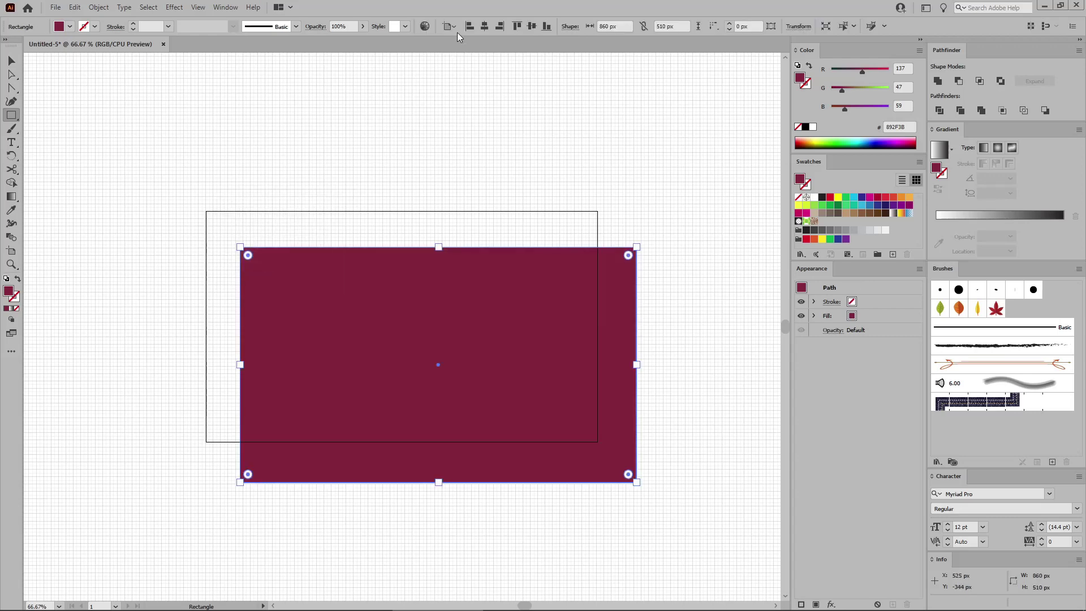
Centre the background rectangle horizontally and vertically on the artboard
click(451, 26)
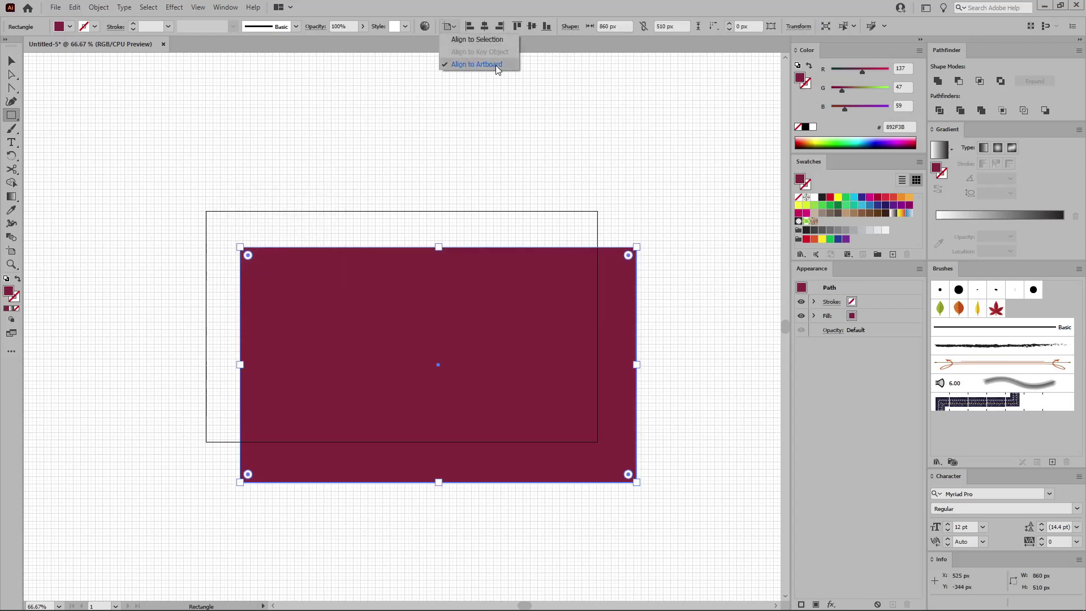
click(483, 26)
click(531, 26)
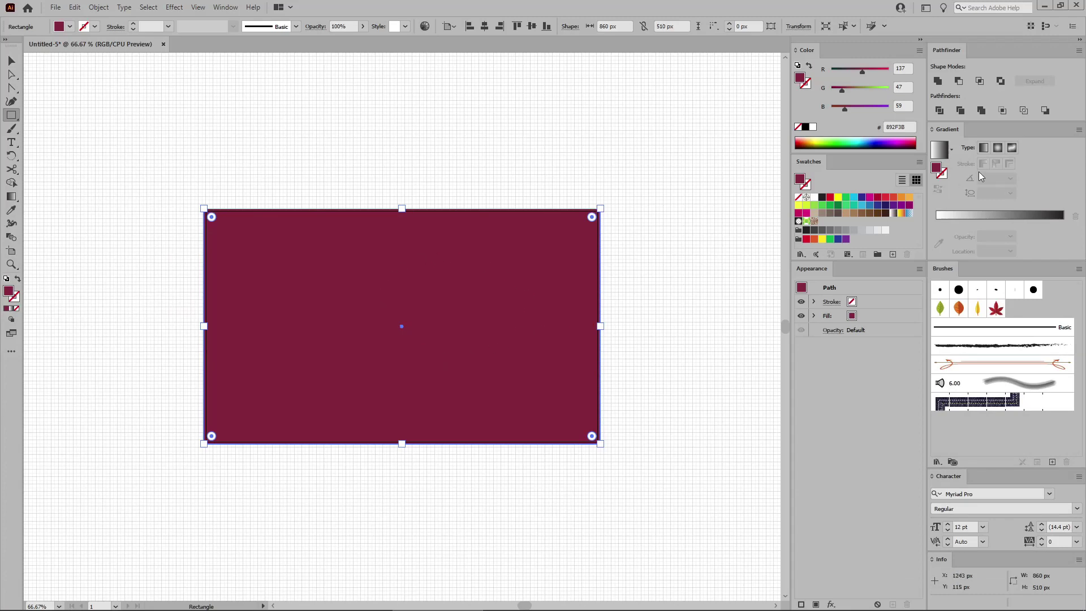
Fill the rectangle with a radial gradient and stretch it into a wide ellipse with a 51.2425% aspect ratio and a radius of about 657 px
click(997, 149)
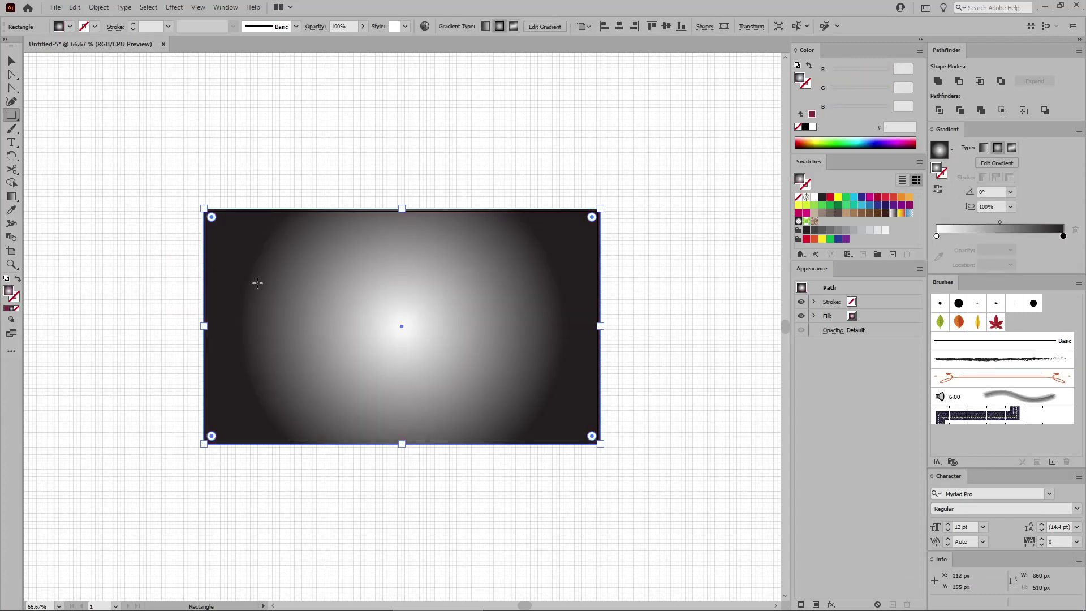
click(12, 197)
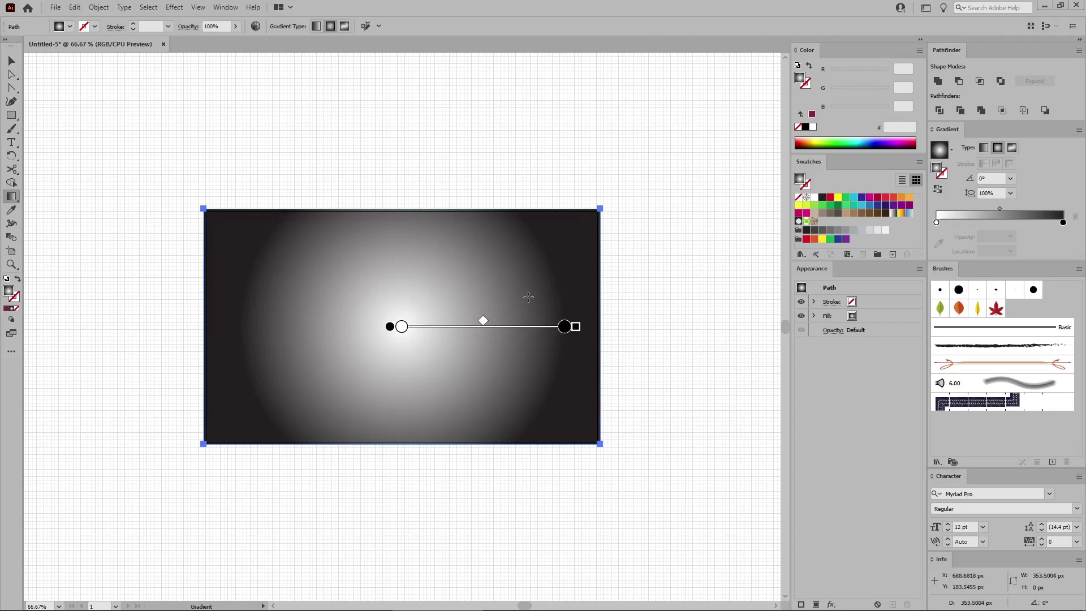
drag(576, 327, 644, 326)
drag(406, 101, 412, 211)
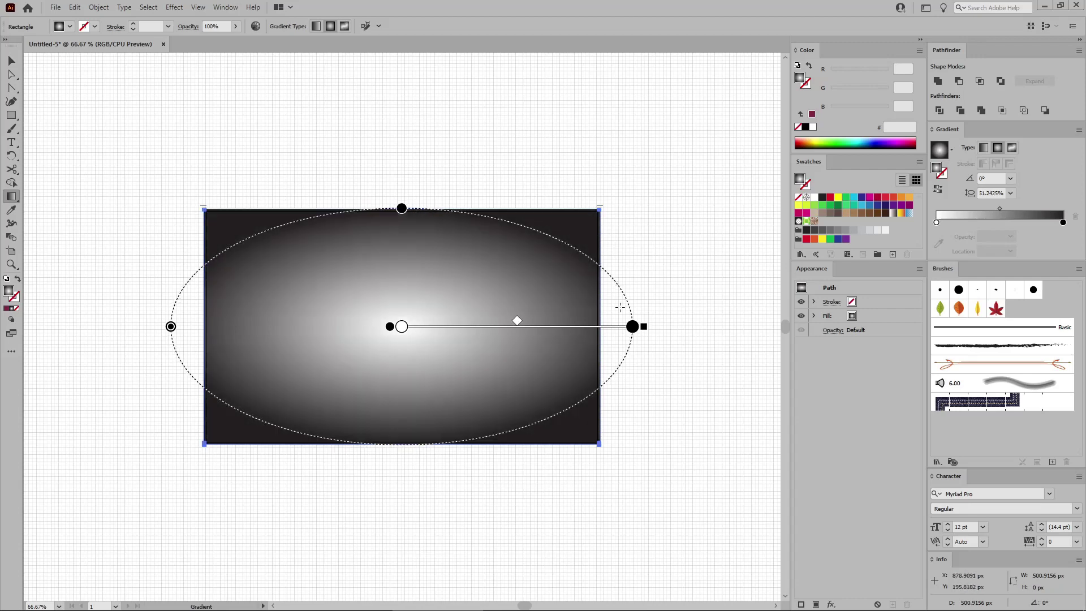
drag(644, 328, 717, 326)
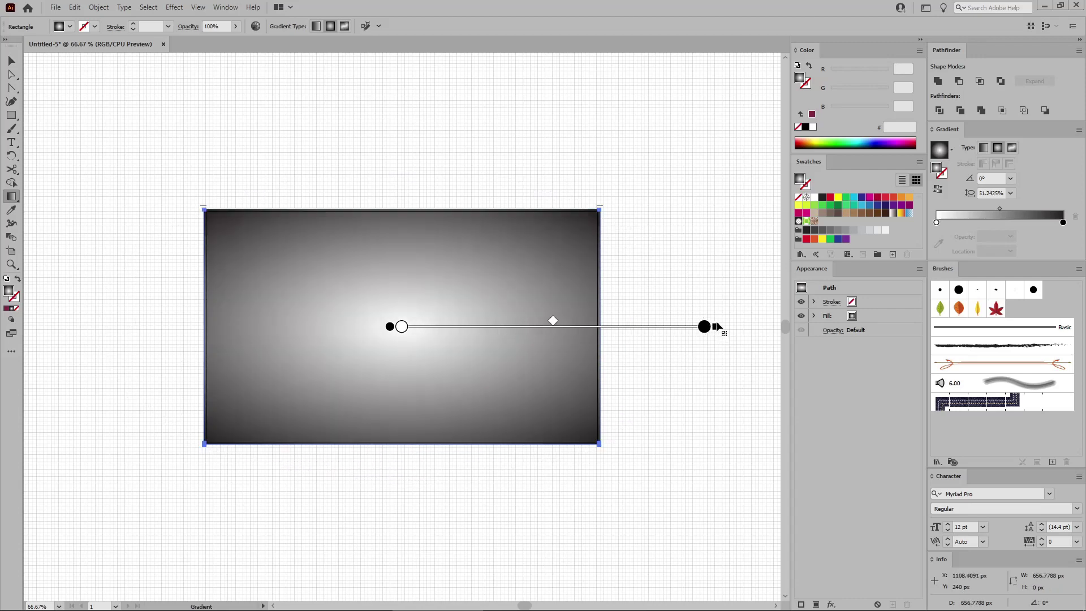
Switch the gradient's white centre stop to RGB and set its colour to R 223, G 207, B 147
double_click(936, 223)
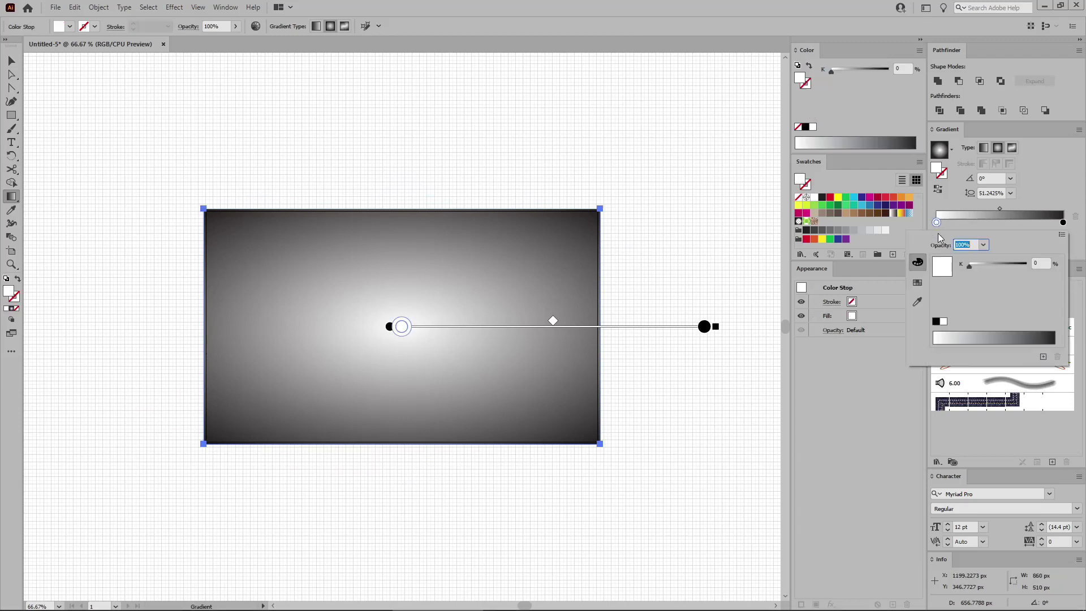
click(1060, 234)
click(1001, 253)
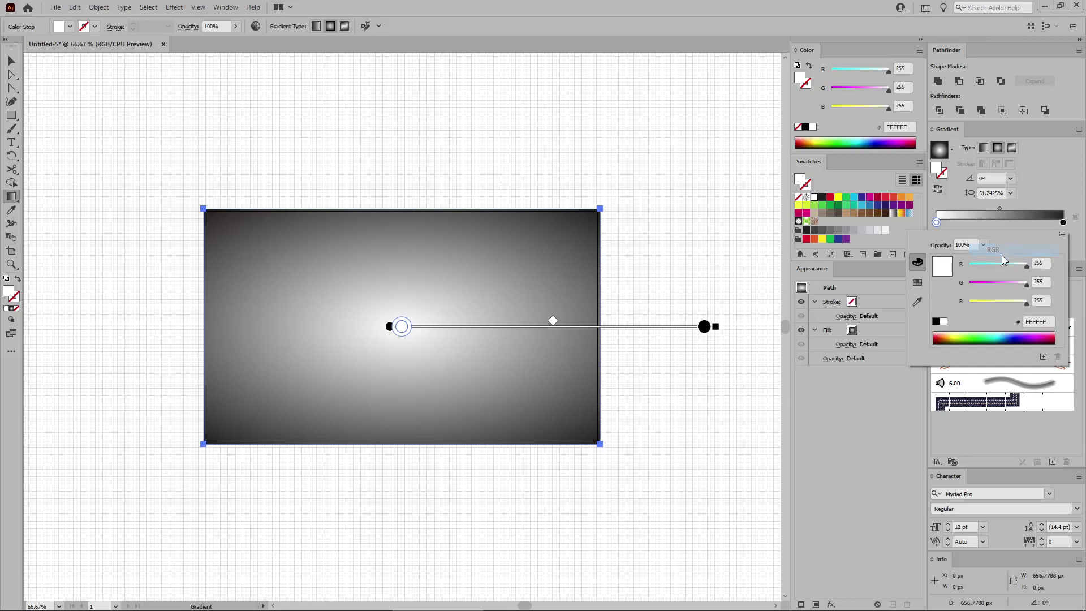
click(1038, 261)
text(223)
click(1039, 281)
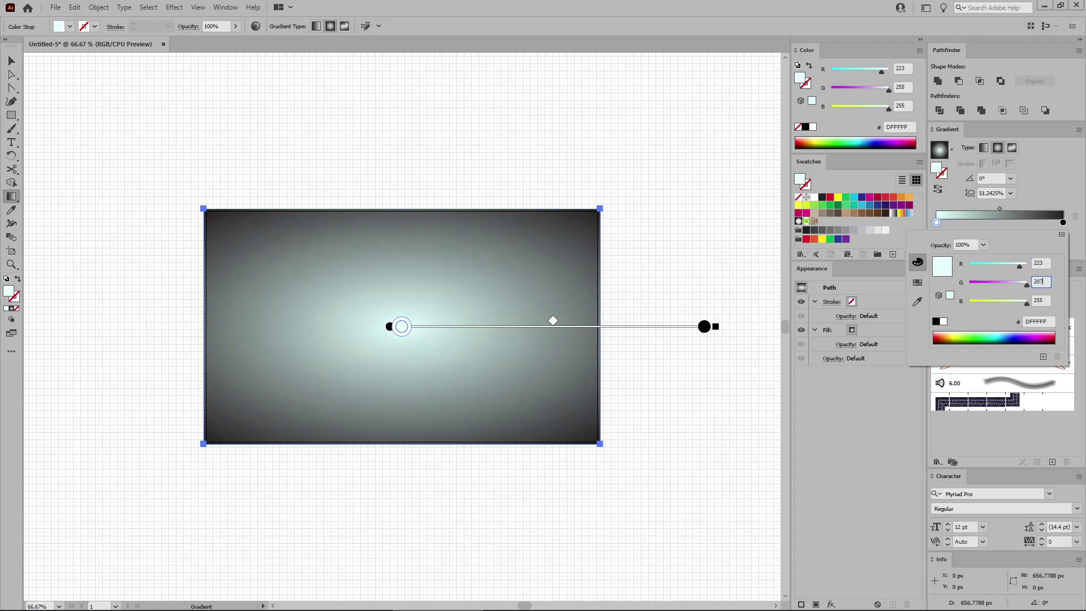
key(Tab)
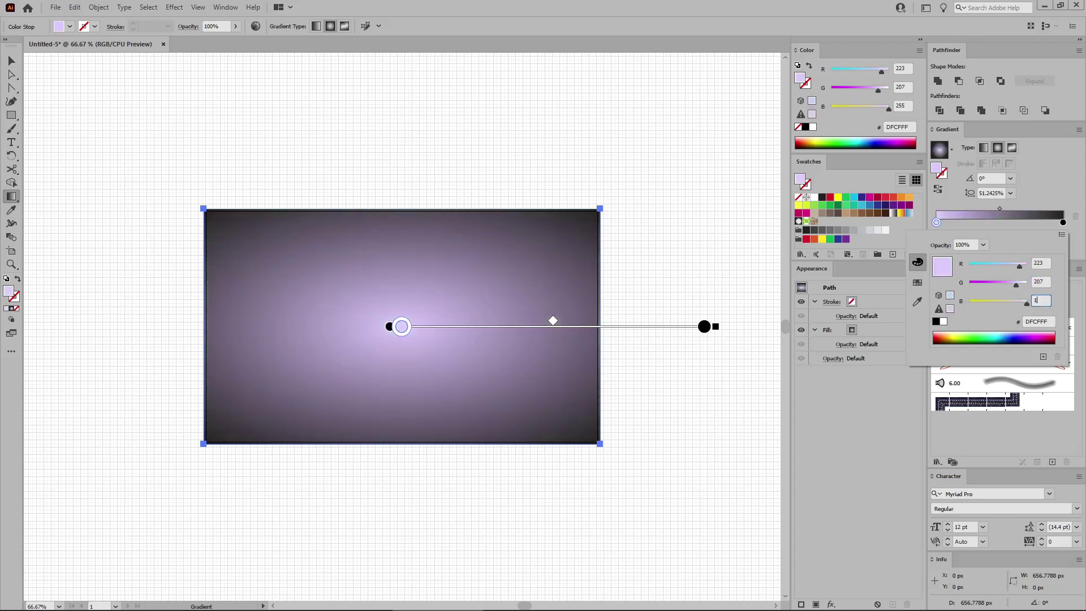
text(147)
key(Return)
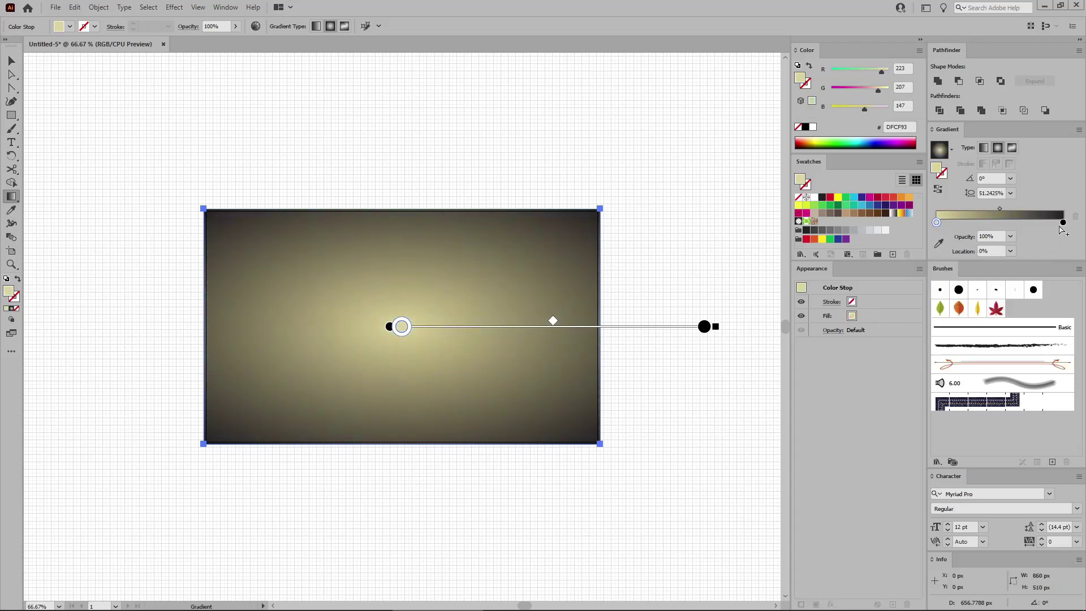
Switch the gradient's black outer stop to RGB and set its colour to R 213, G 183, B 140
click(1063, 222)
double_click(1063, 223)
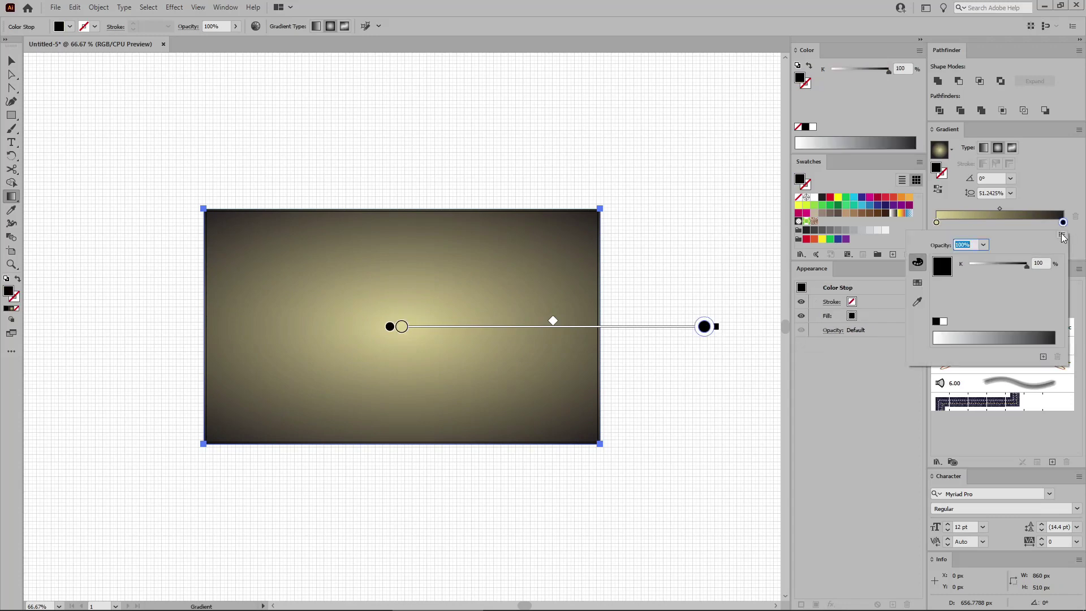
click(1062, 235)
click(1036, 247)
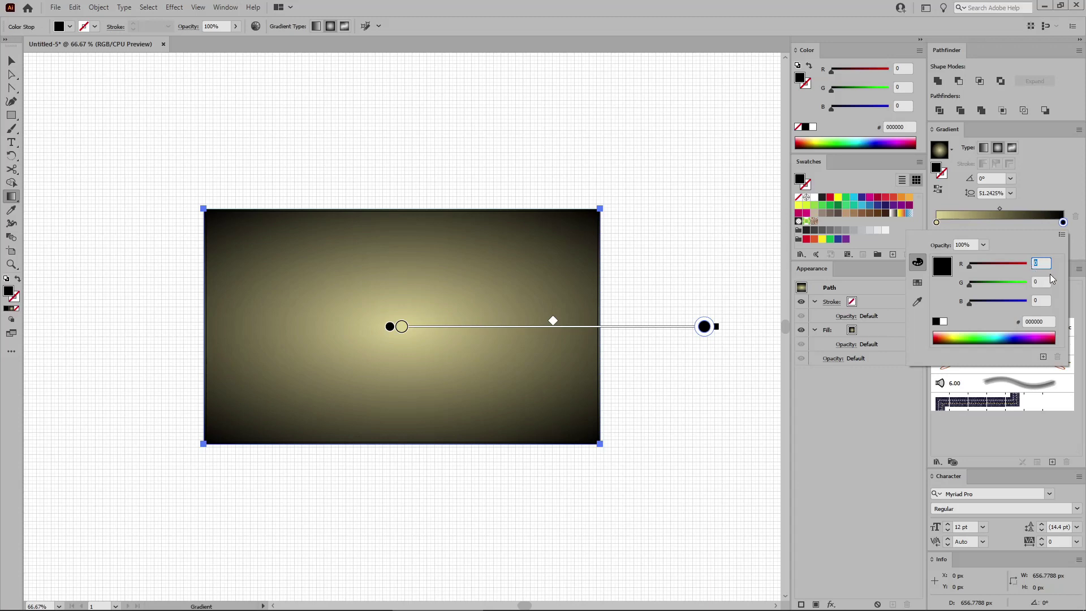
text(213)
key(Tab)
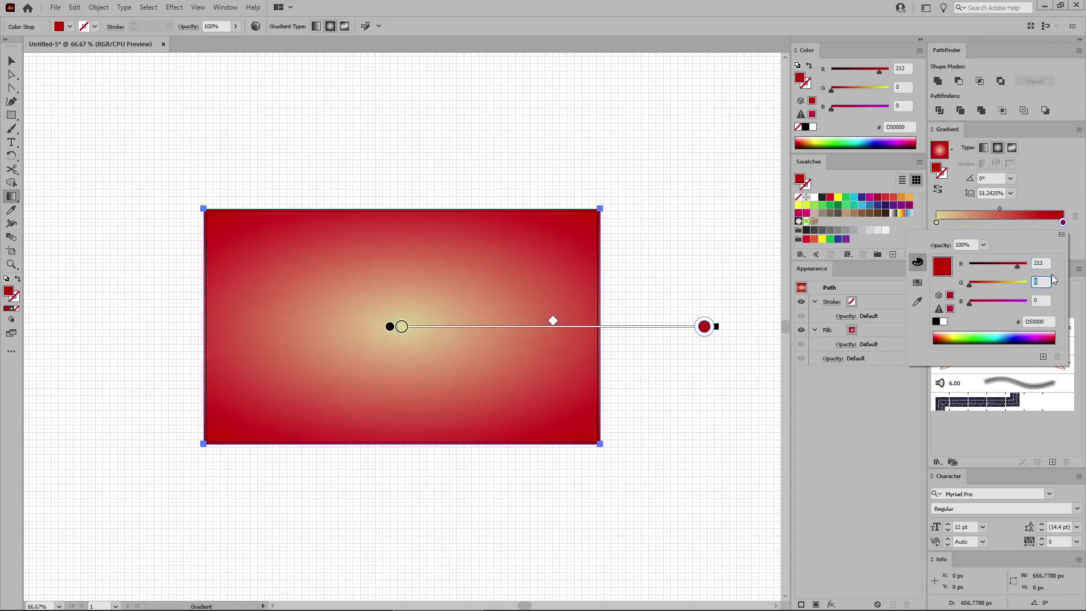
key(Tab)
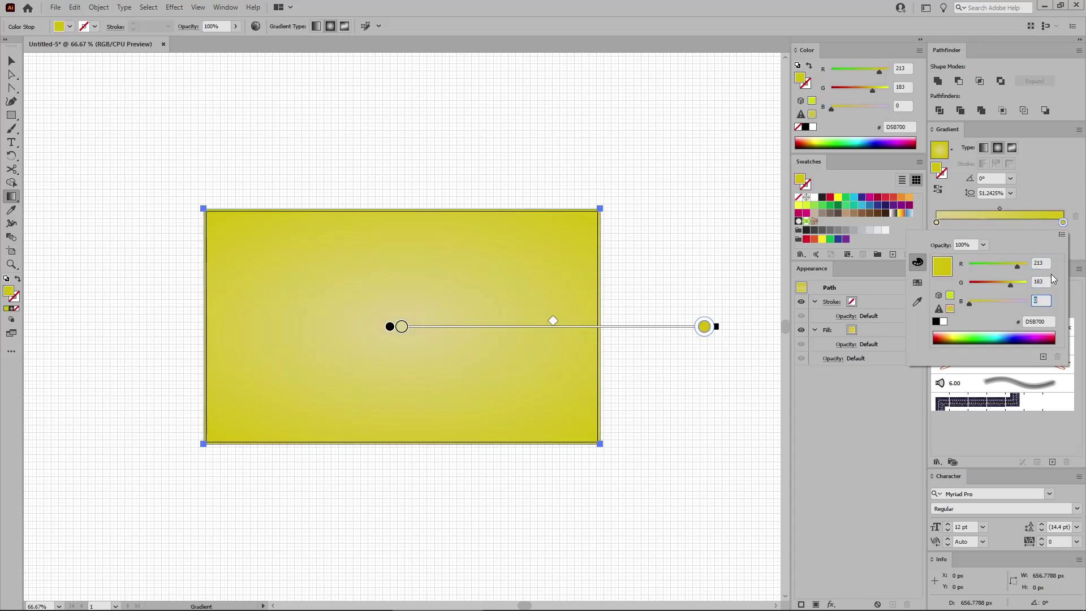
text(140)
key(Return)
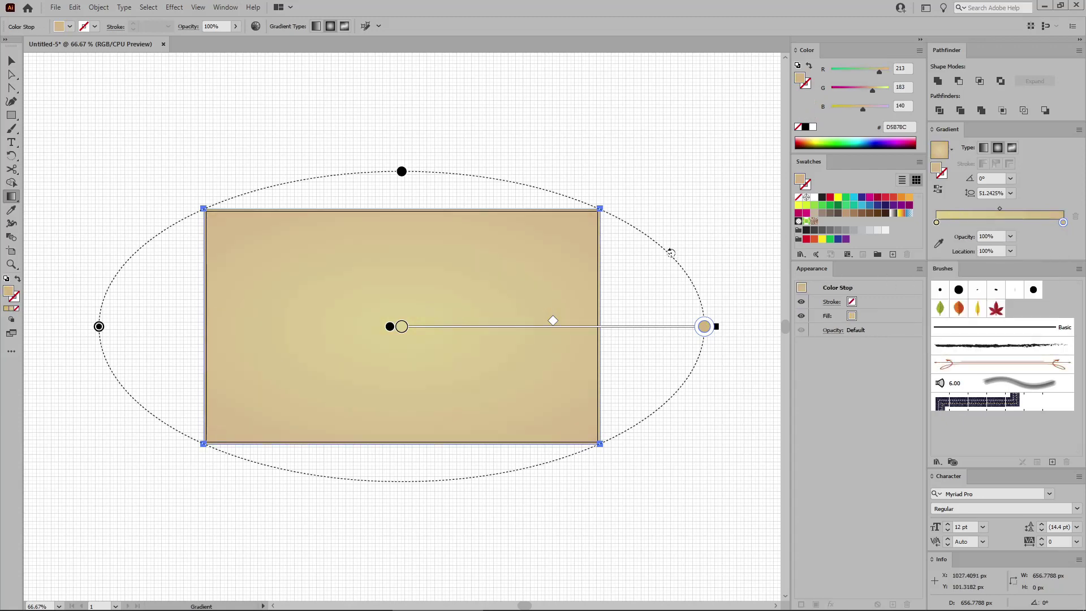
Set up the Type tool with the Etna font at 250 pt and a tracking of 100
click(13, 143)
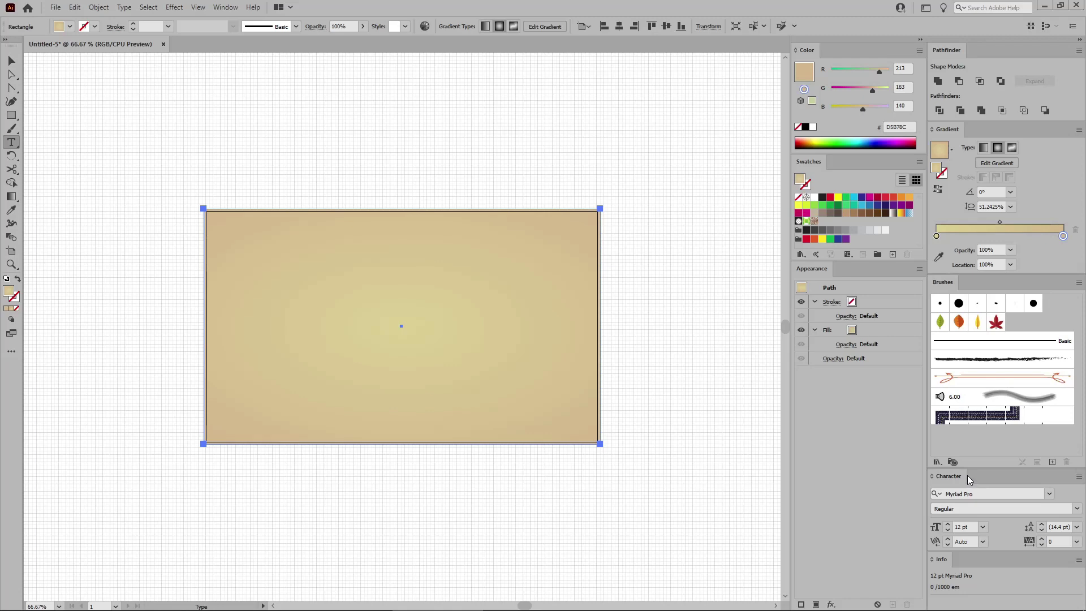
key(ctrl+0)
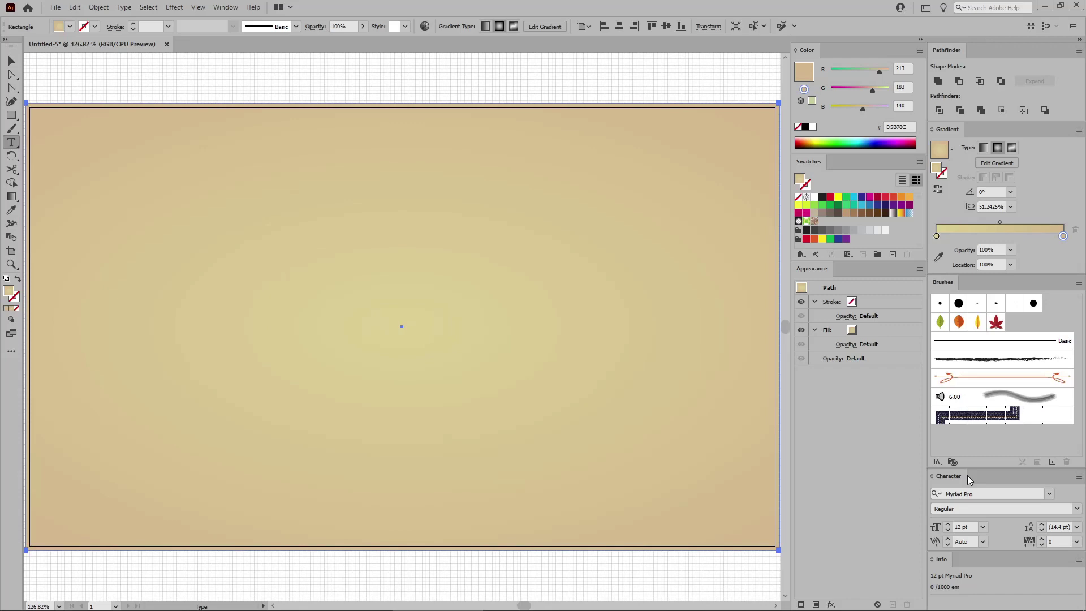
click(968, 493)
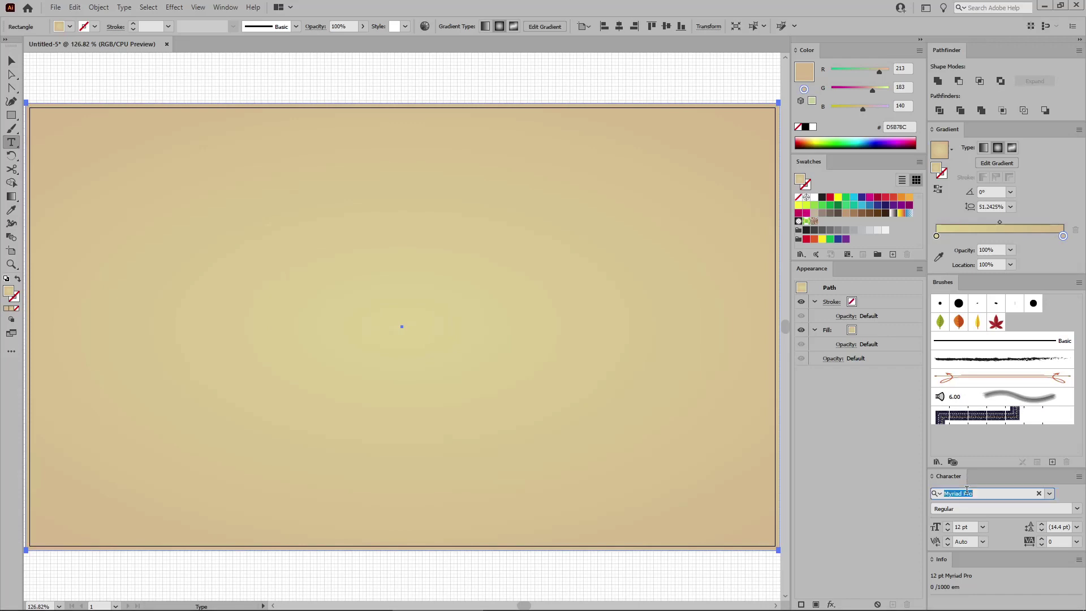
text(etn)
click(924, 481)
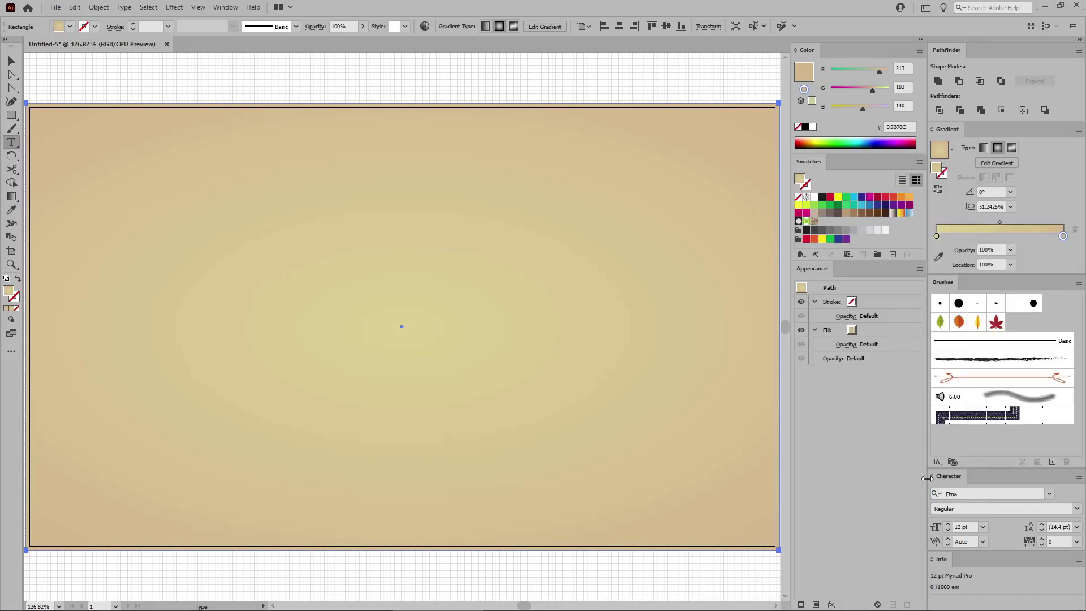
key(Tab)
key(Tab)
text(250)
key(Return)
click(1053, 541)
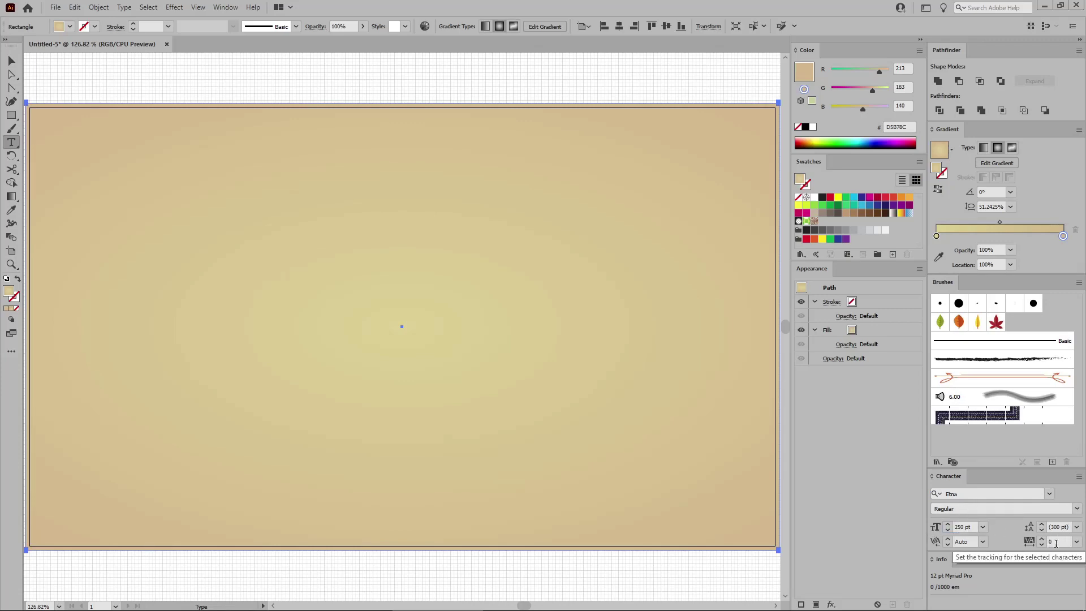
text(100)
key(Return)
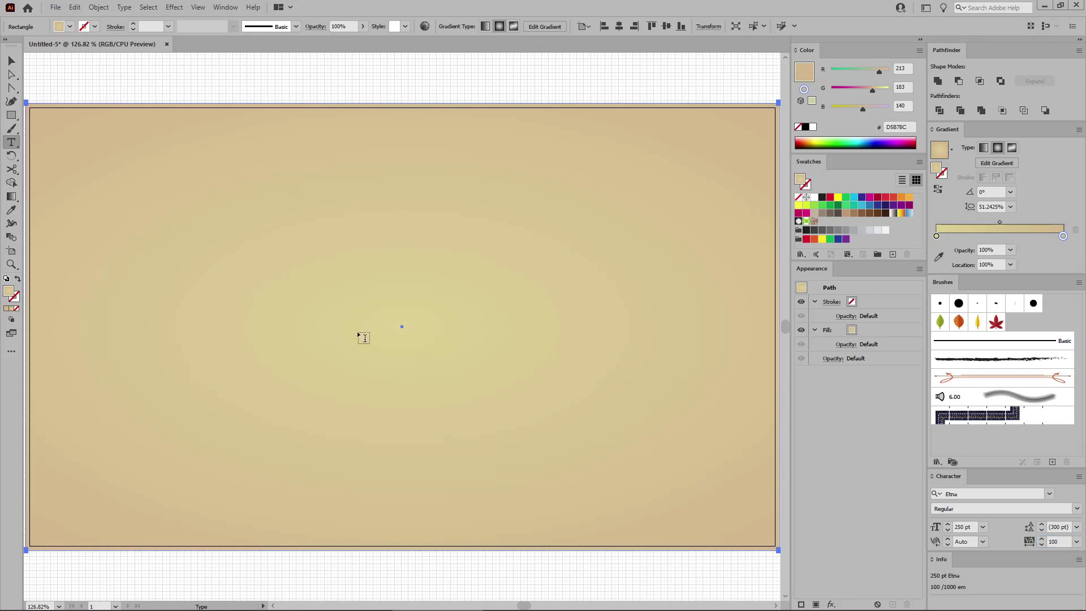
Add the text "FALL" on the background and move it to about the middle of the artboard
click(177, 300)
text(FALL)
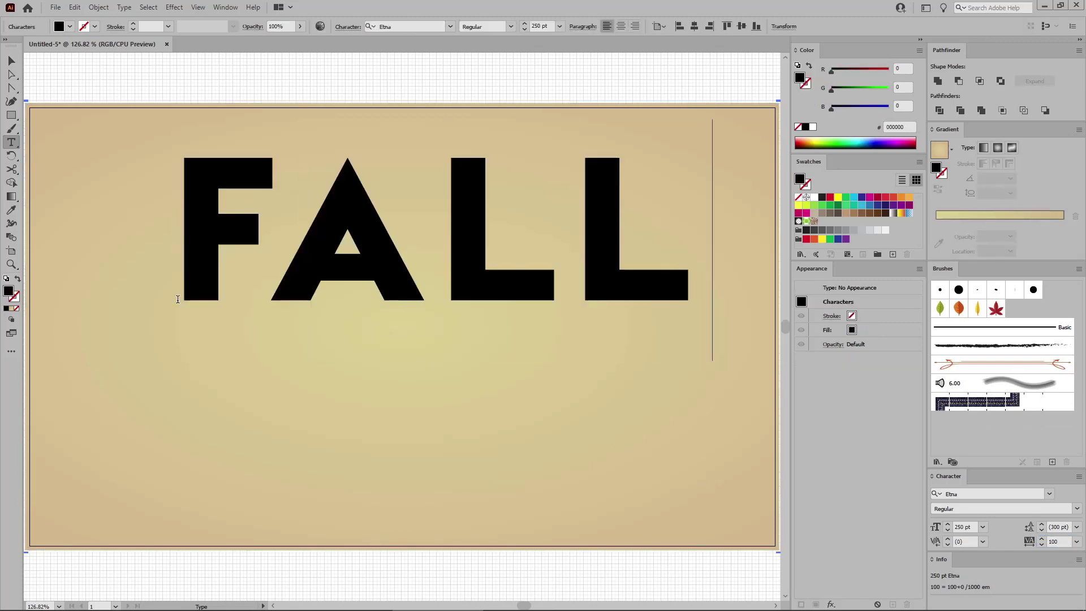
key(Escape)
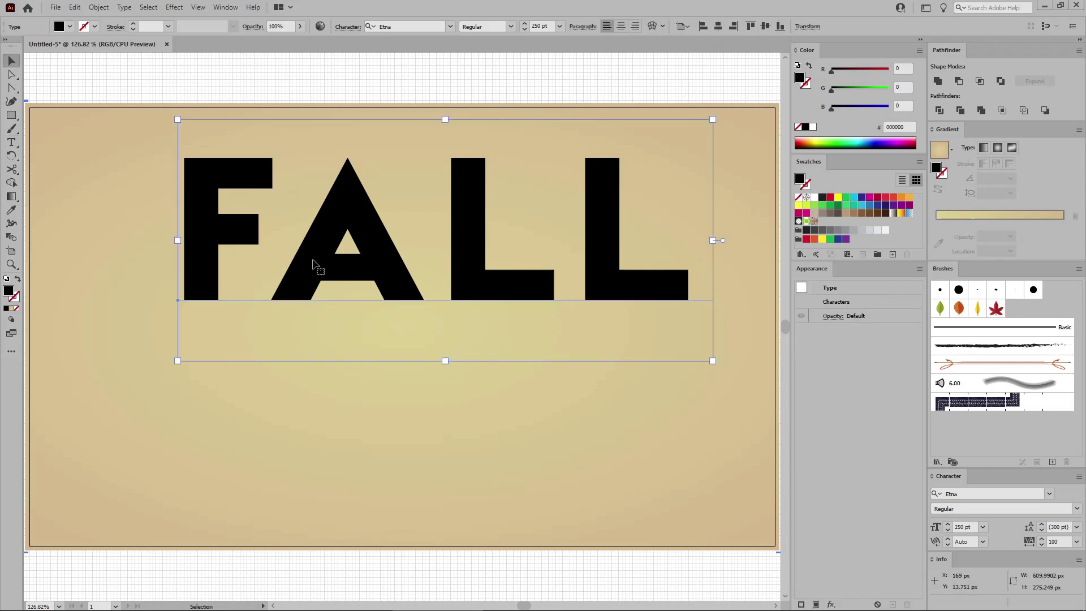
drag(356, 226, 328, 300)
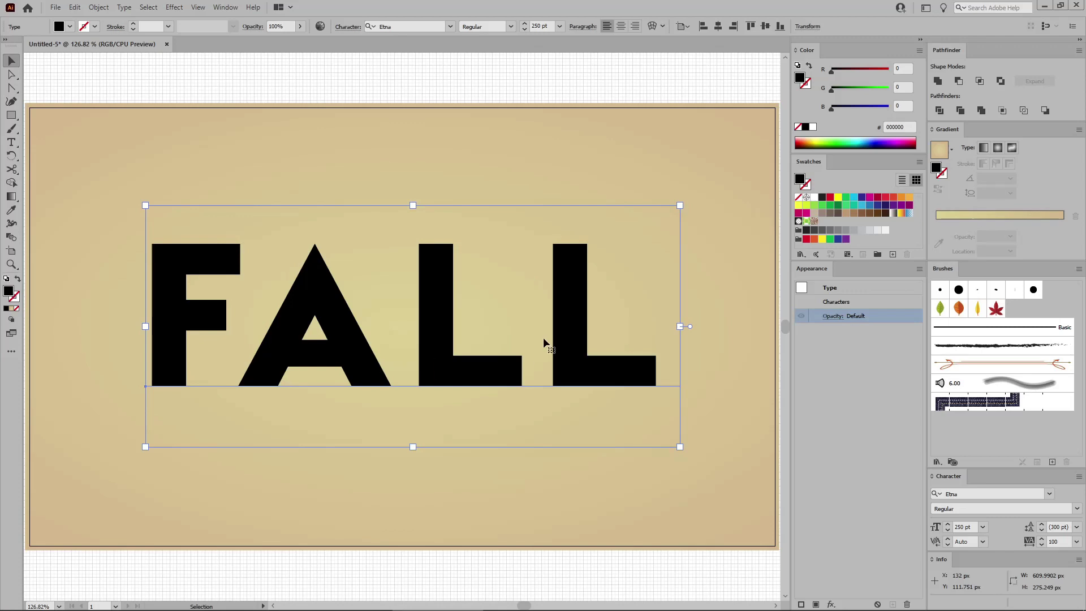
Remove the text's default character fill and add a new fill coloured R 144, G 49, B 62
click(798, 198)
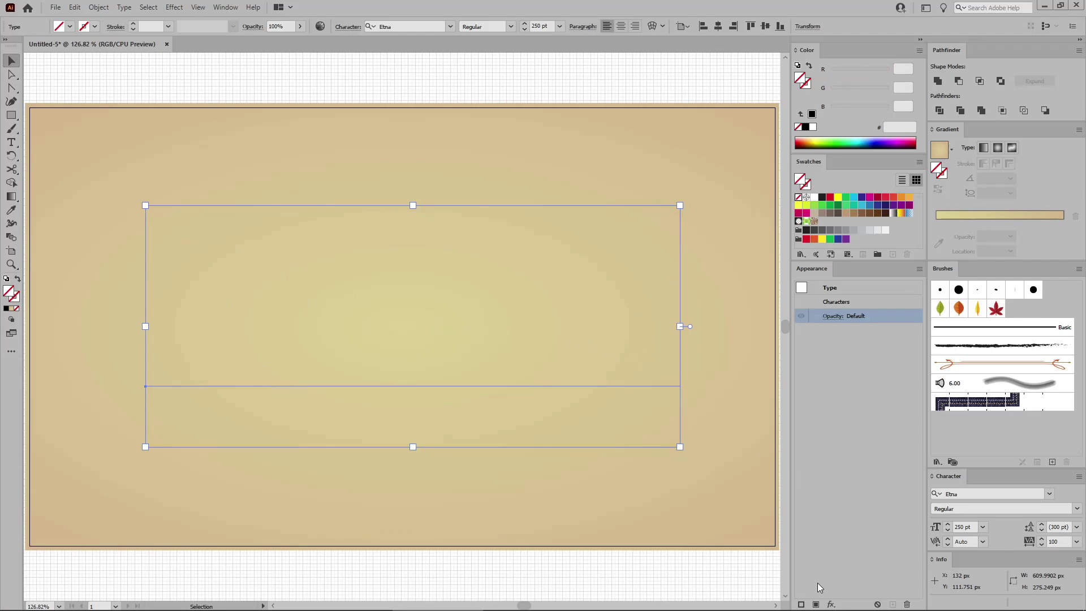
click(817, 600)
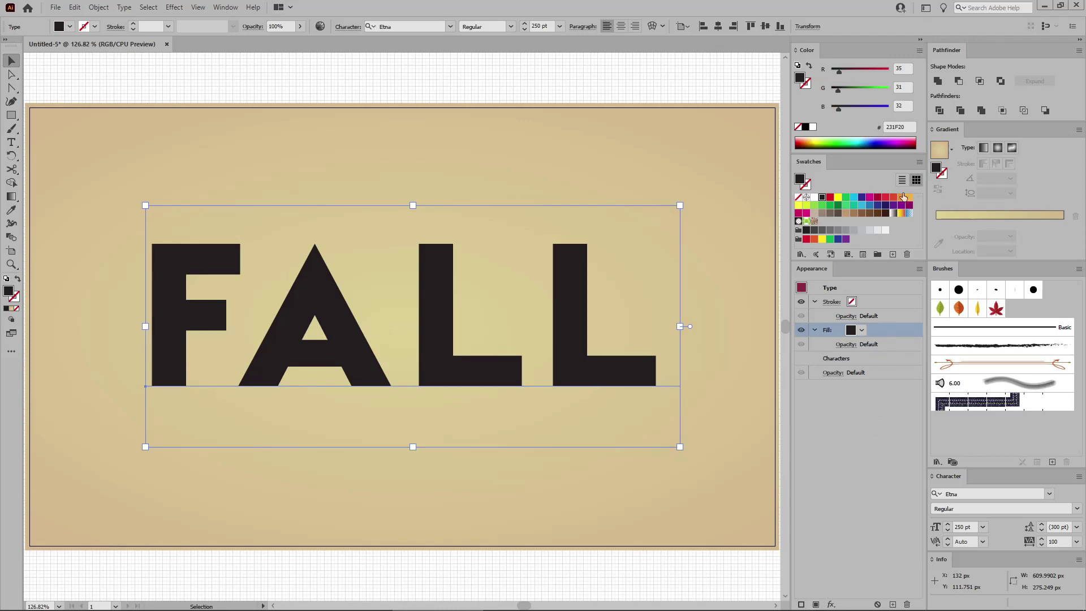
click(904, 67)
text(144)
key(Tab)
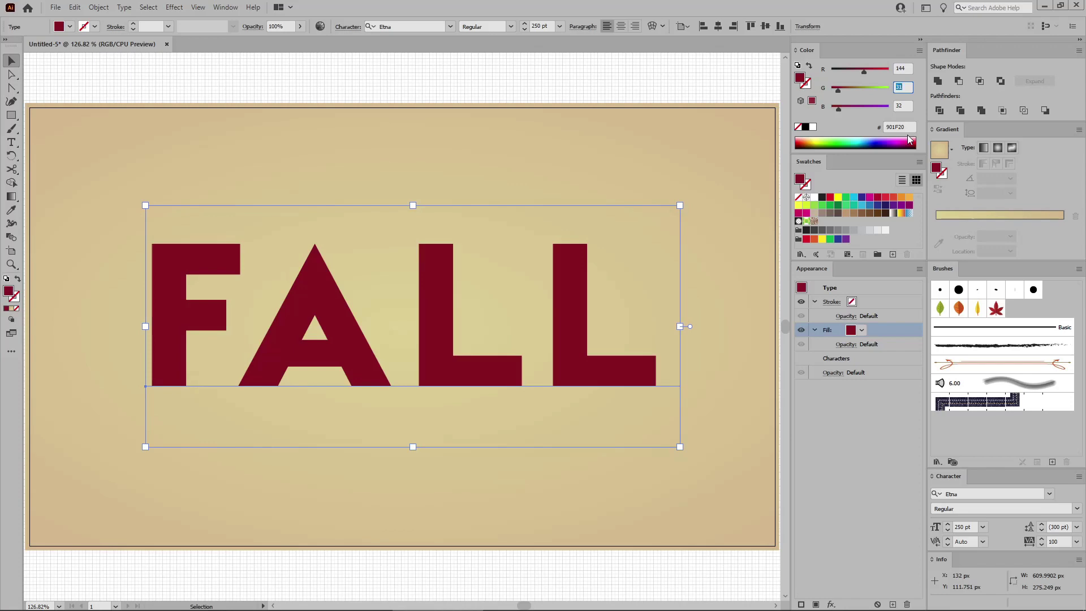
text(49)
key(Tab)
text(62)
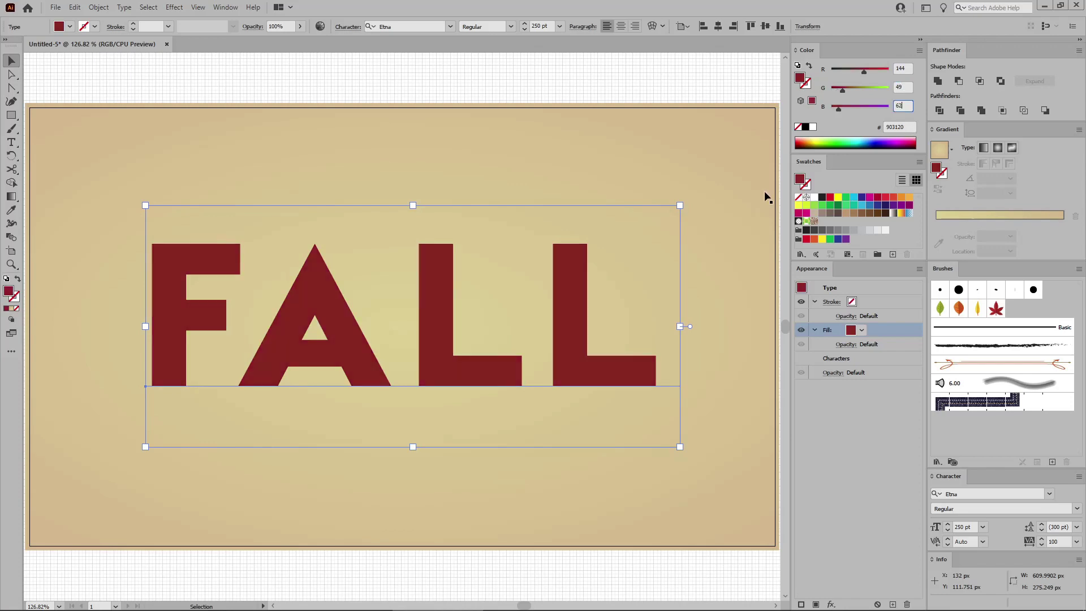
key(Return)
Add a Drop Shadow to the text's fill in Normal mode with 30% opacity, 0 px X offset, 5 px Y offset and 10 px blur
click(174, 7)
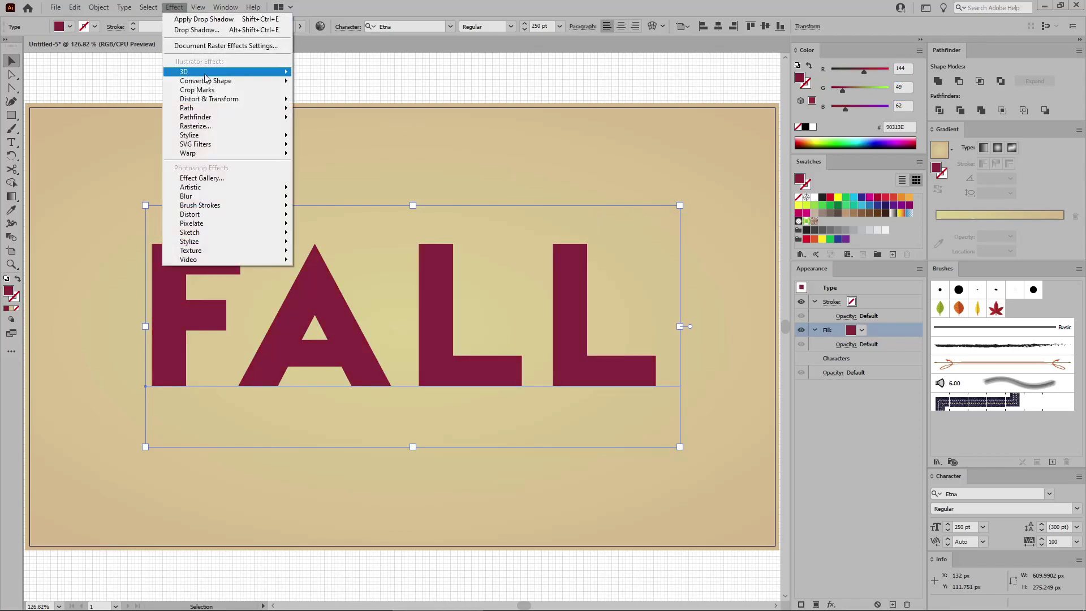
mouse_move(202, 140)
click(331, 136)
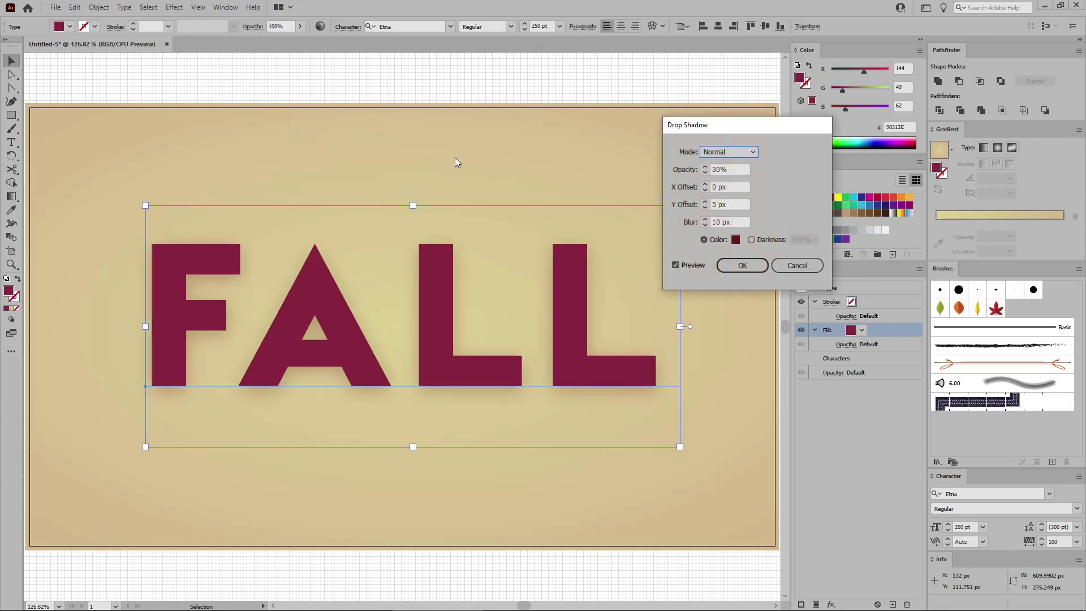
click(738, 153)
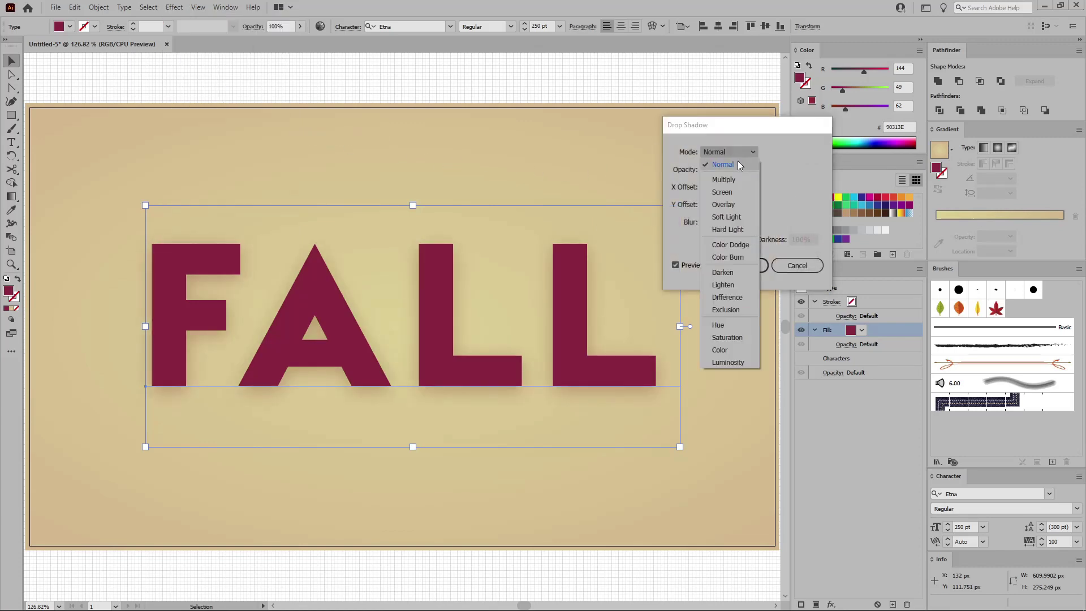
click(738, 160)
click(735, 166)
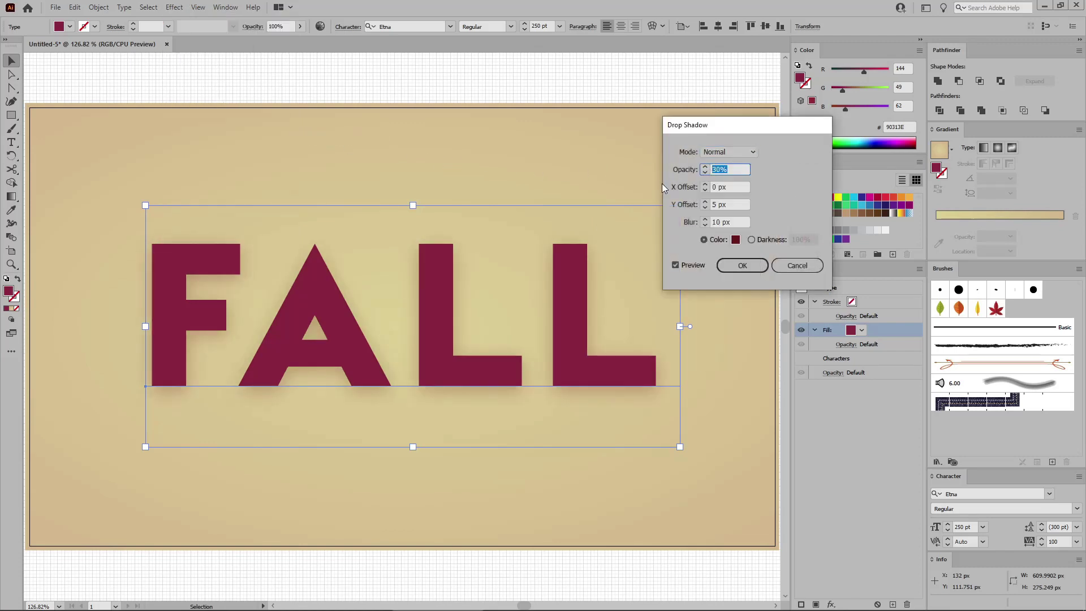
click(704, 188)
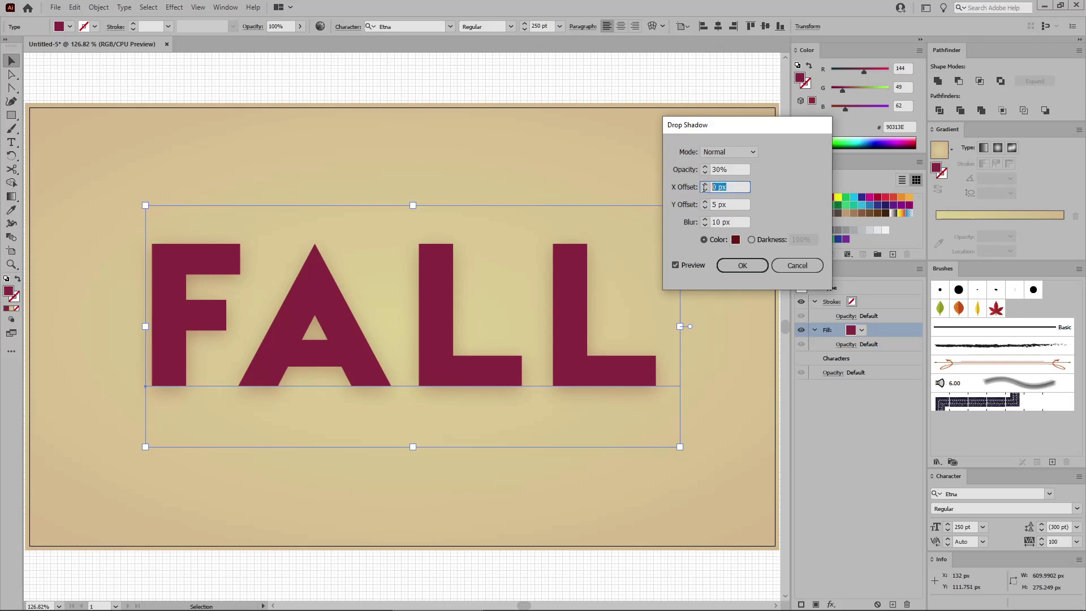
click(730, 202)
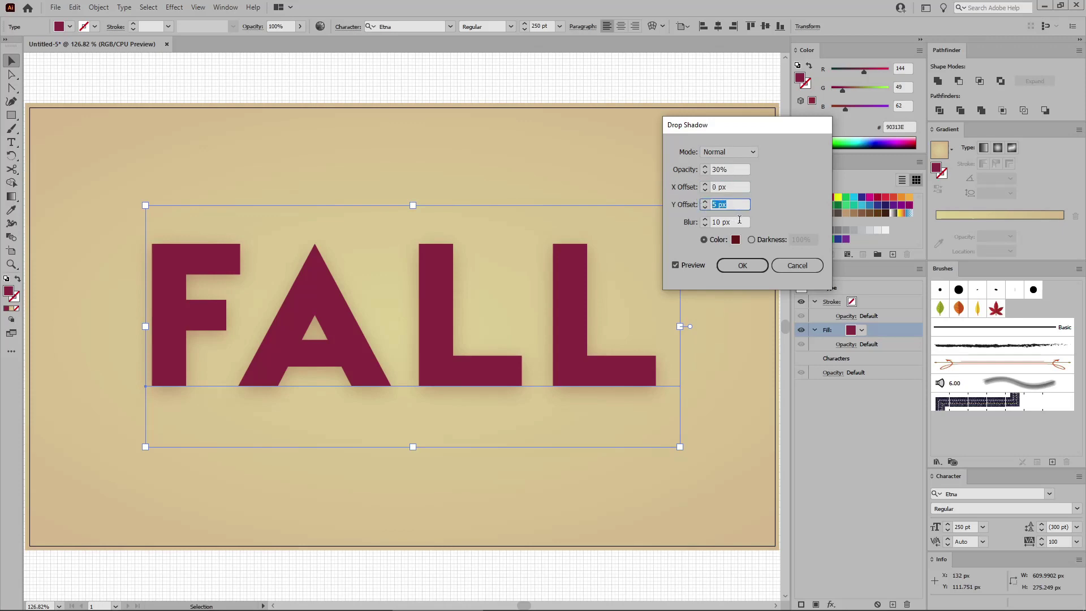
click(710, 221)
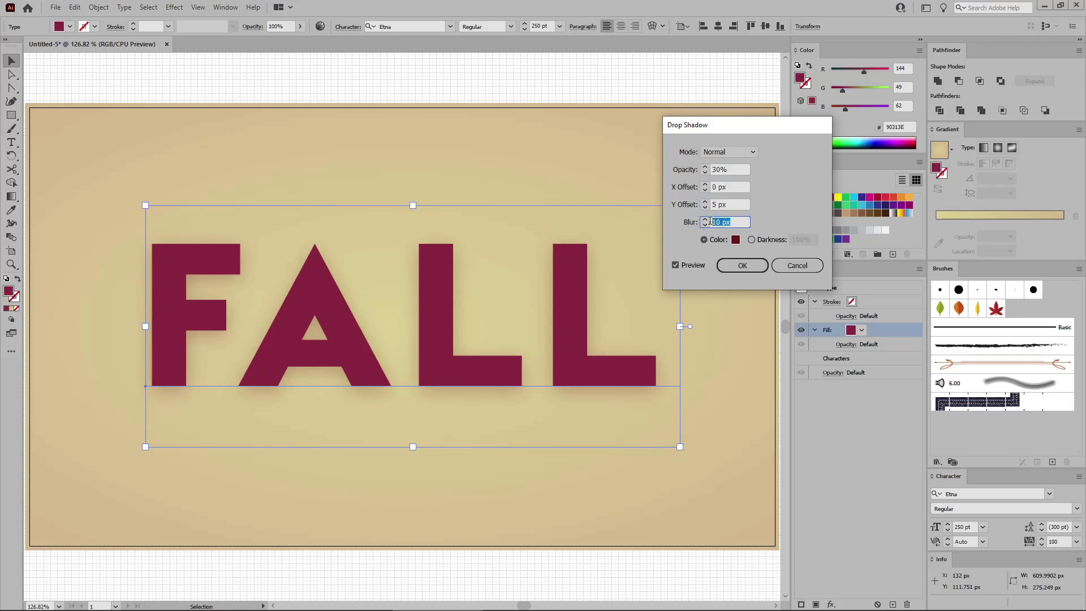
Set the drop shadow's colour to R 107, G 29, B 22 and apply the effect
click(736, 240)
click(327, 396)
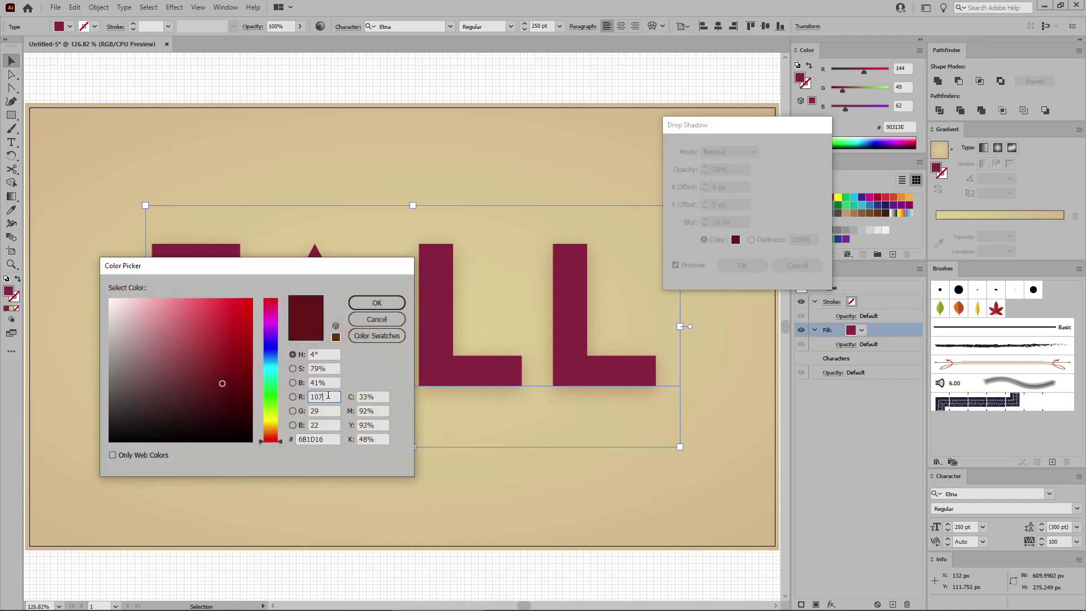
click(315, 411)
click(315, 424)
click(376, 304)
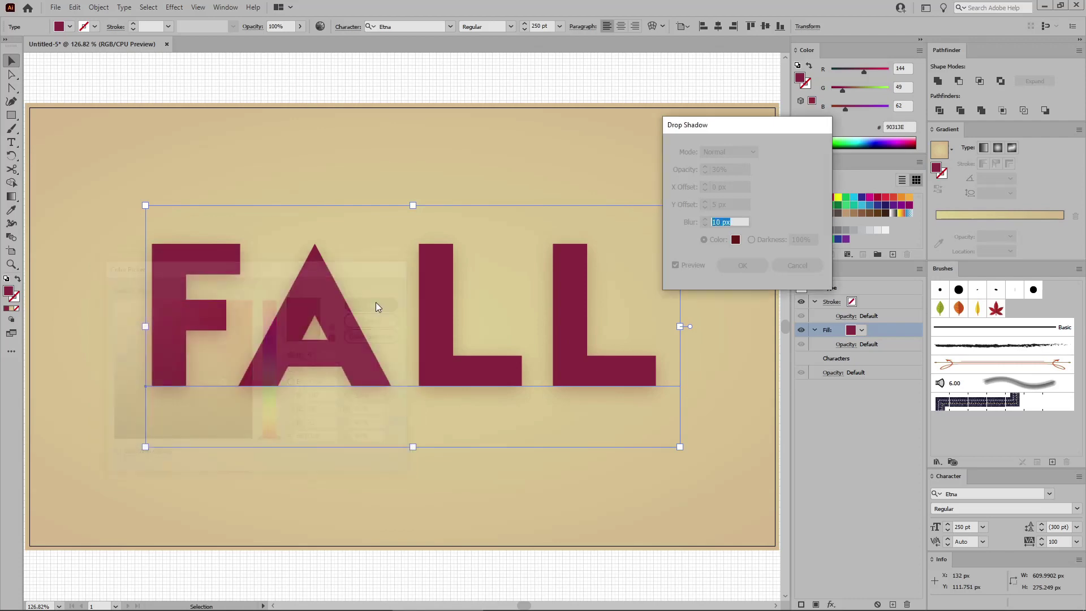
click(743, 265)
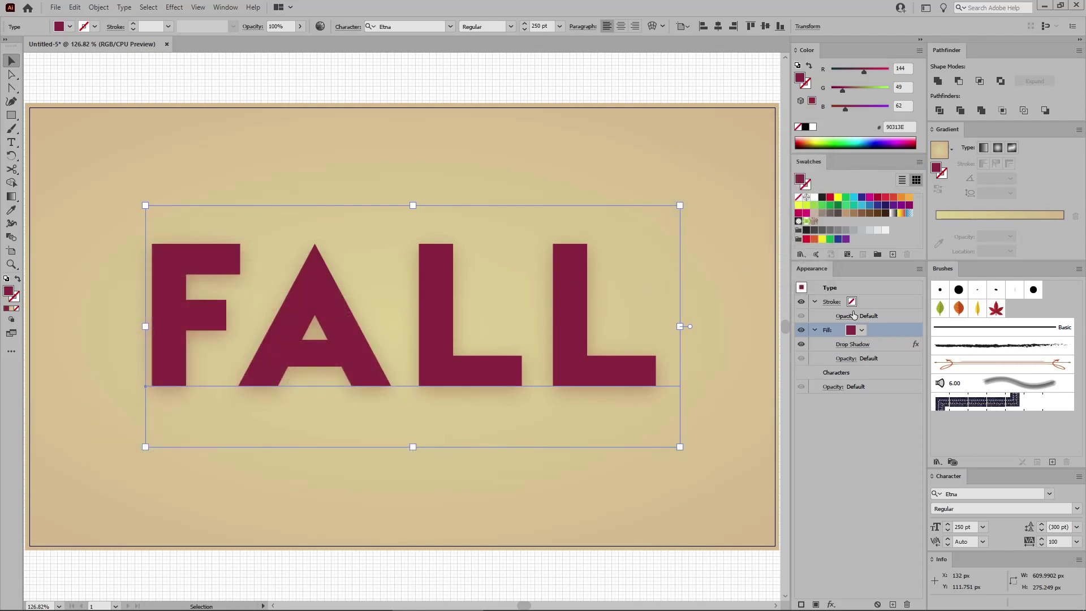
Give the text a stroke coloured R 241, G 176, B 22
click(874, 300)
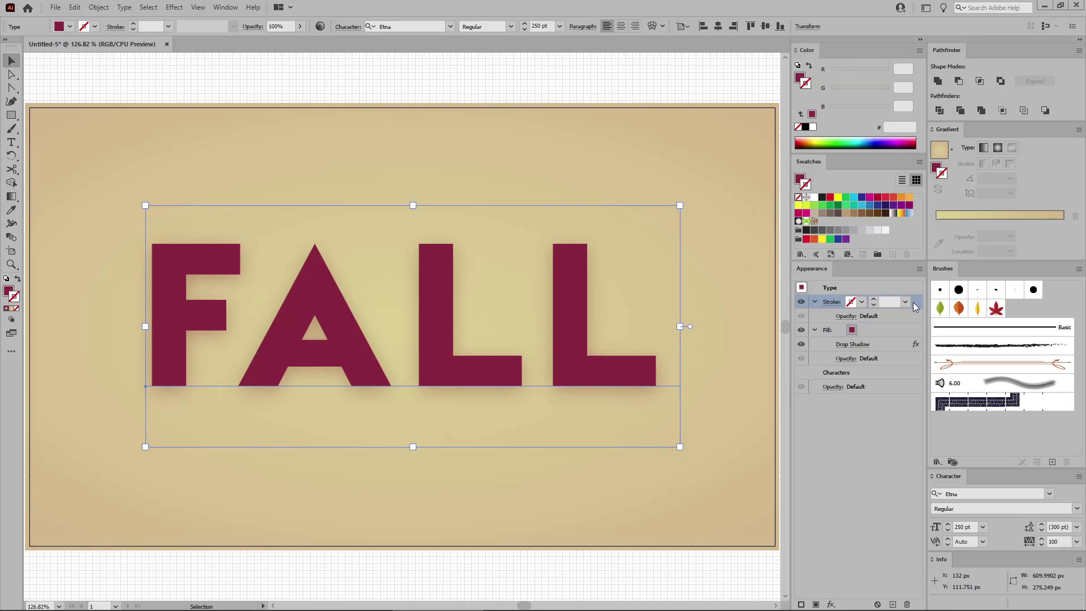
click(908, 69)
text(241)
key(Tab)
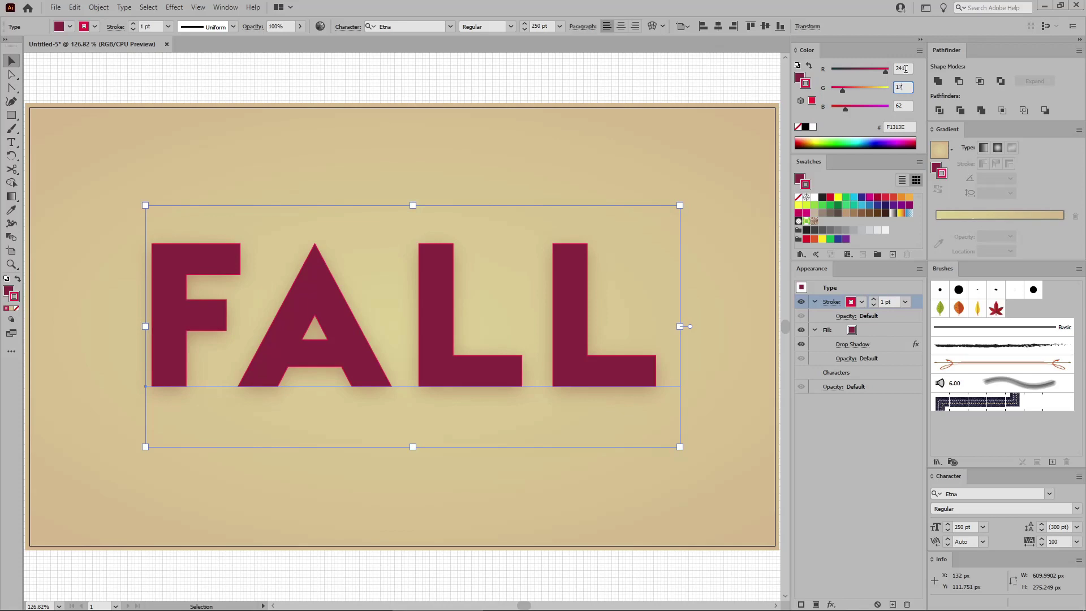
text(176)
key(Tab)
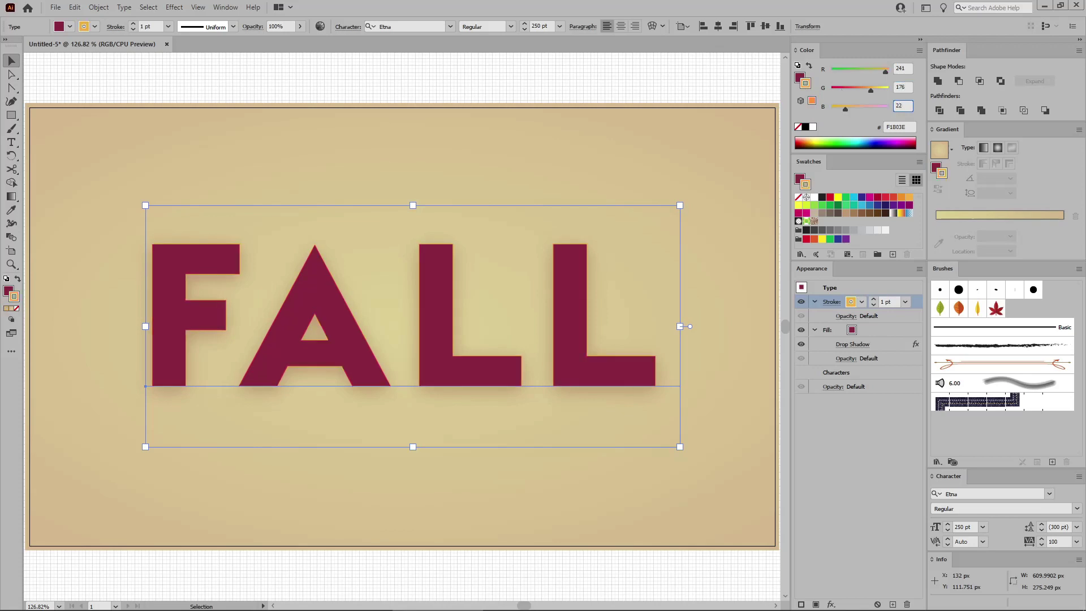
Apply a Roughen effect to the text's stroke with an absolute size of 5 px, a detail of 5 per inch and smooth points
click(174, 7)
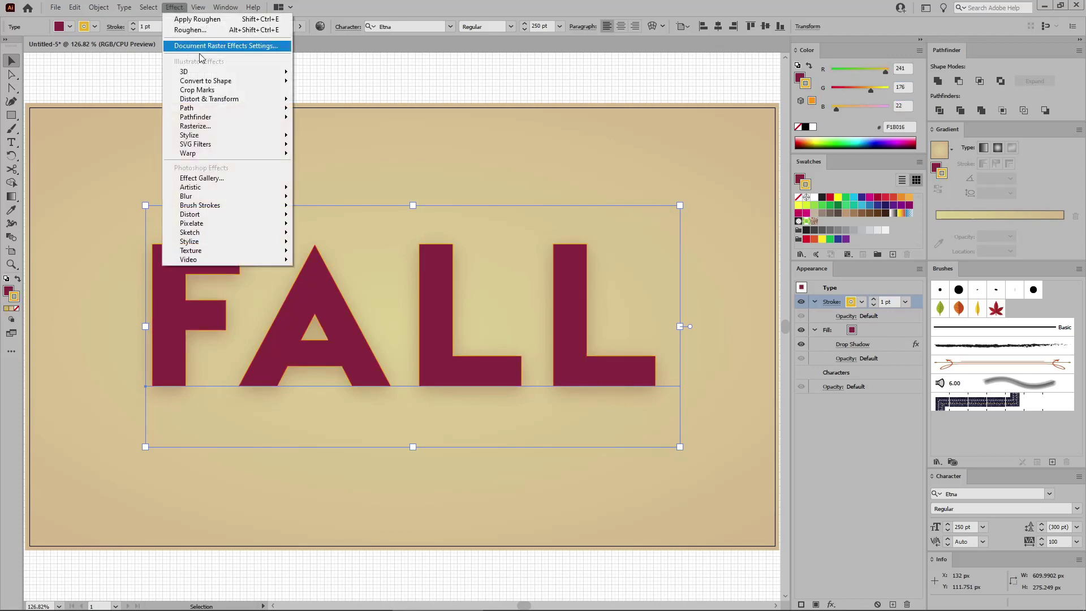
mouse_move(213, 99)
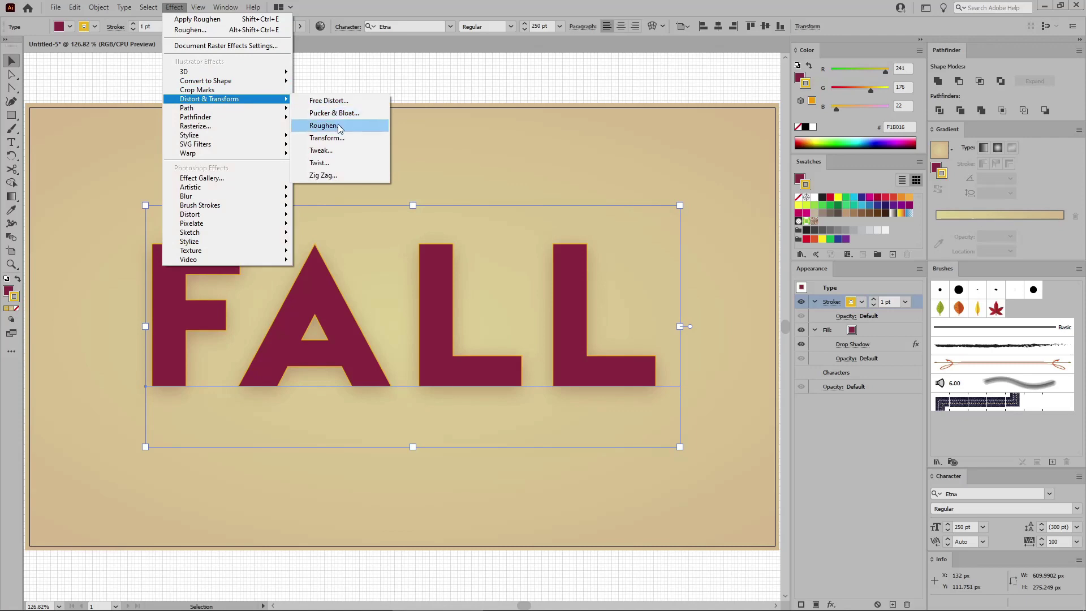
click(338, 126)
click(938, 251)
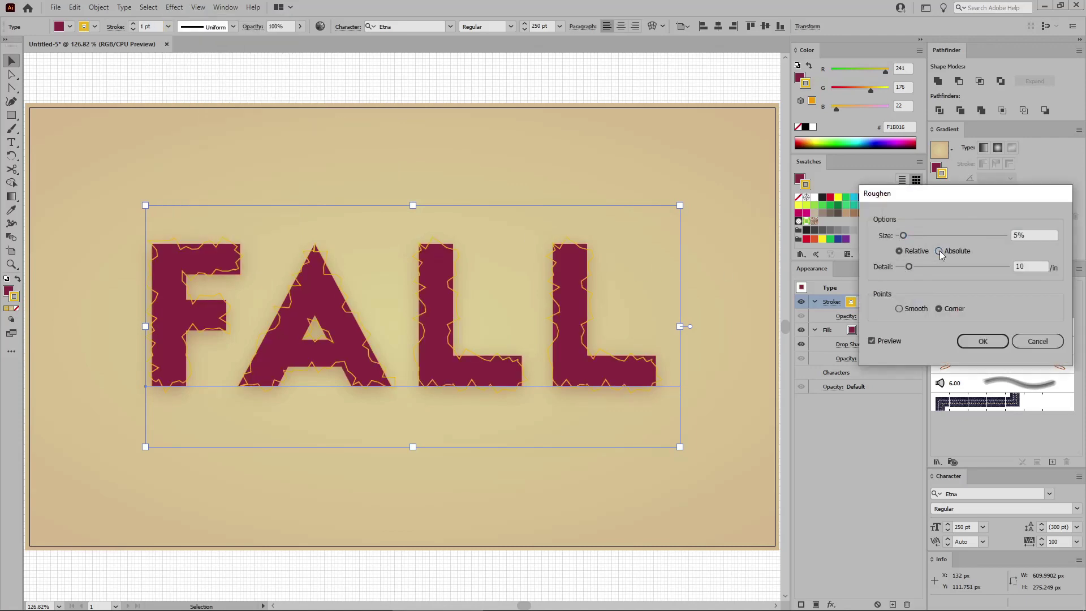
click(899, 308)
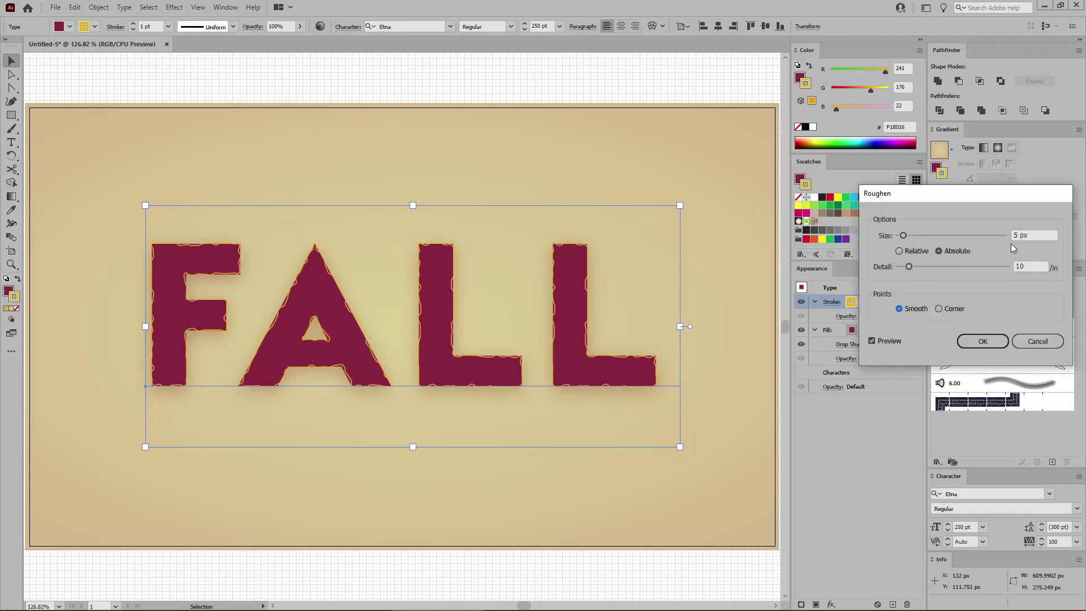
drag(1030, 235, 1008, 236)
double_click(1027, 266)
text(5)
click(982, 341)
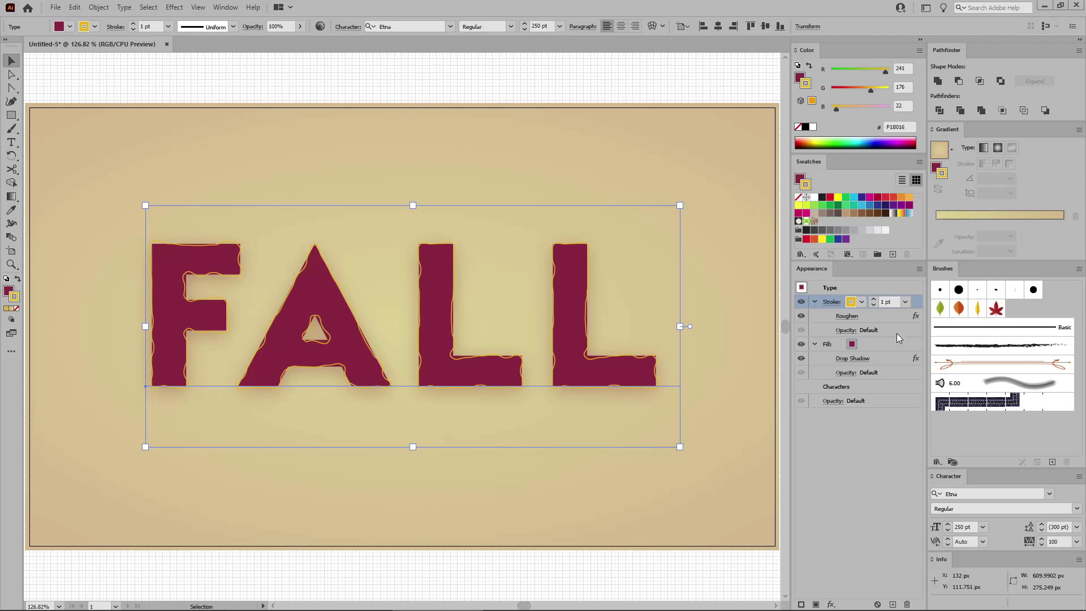
Set the text's stroke weight to 2 pt and give it the wavy variable-width profile with repeated bulges
click(831, 303)
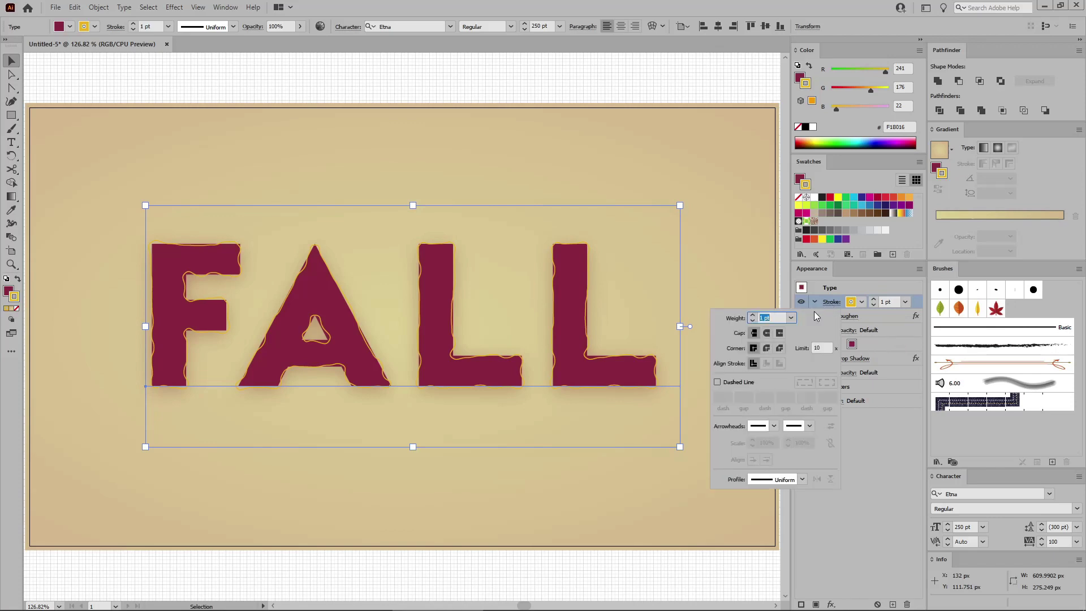
click(790, 318)
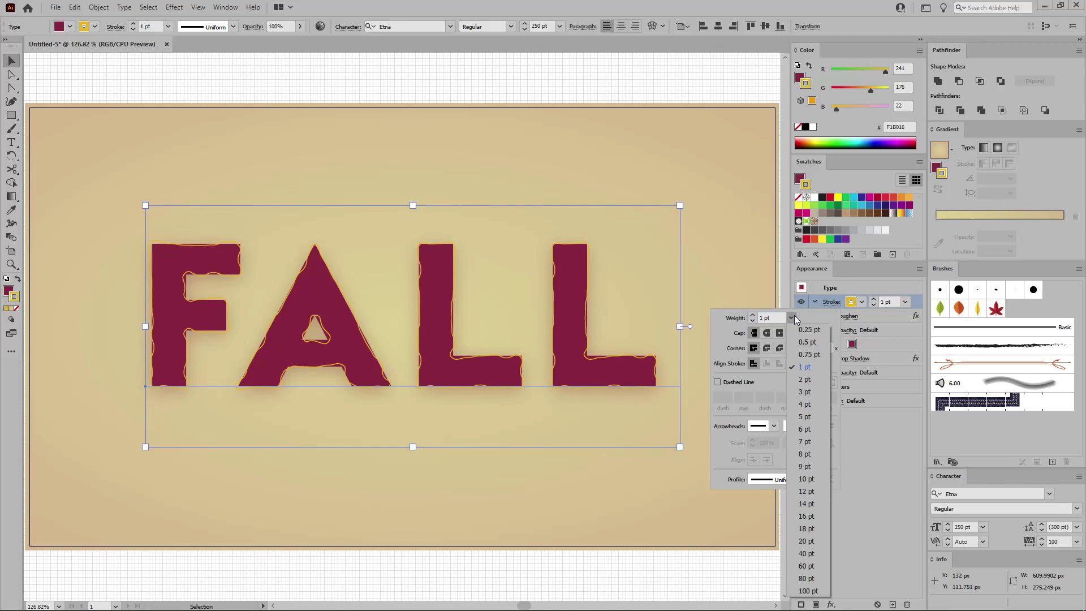
click(805, 380)
click(803, 479)
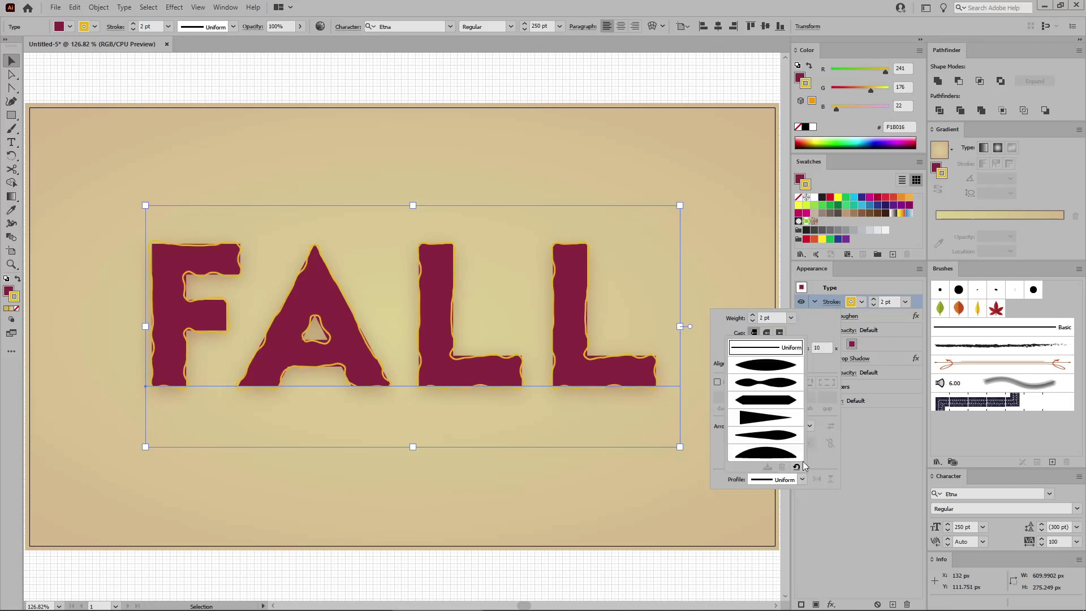
click(784, 385)
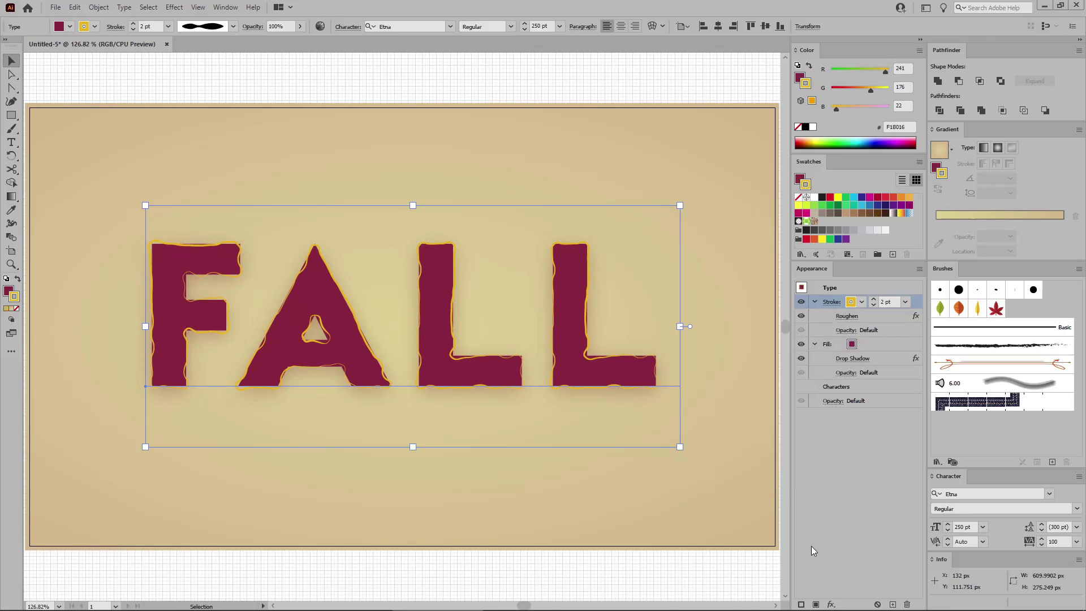
Add a second stroke to the text above the yellow one and colour it R 92, G 91, B 11
click(801, 603)
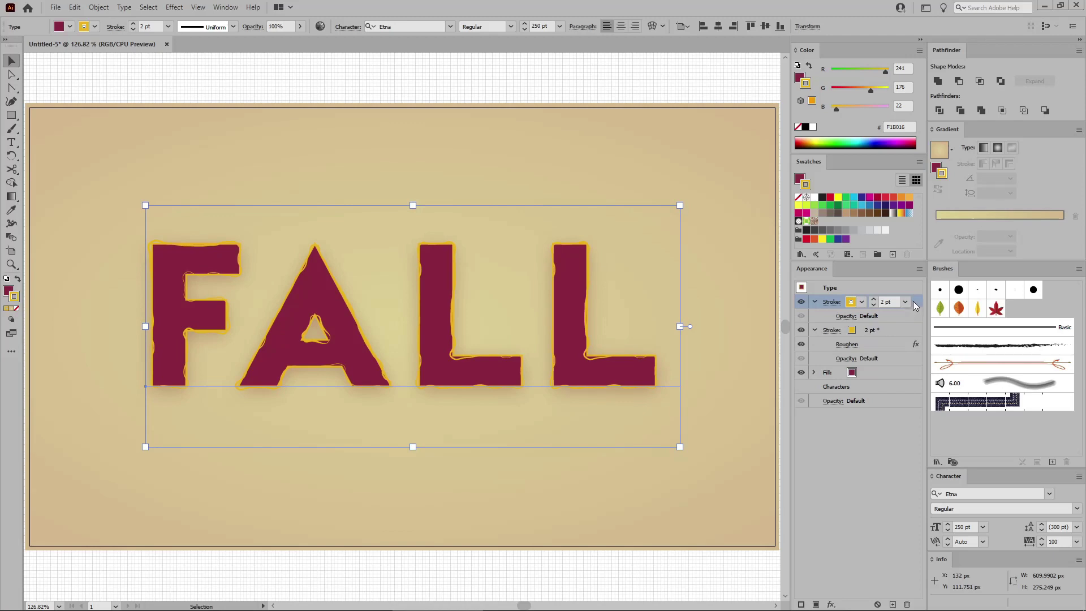
double_click(901, 69)
text(92)
key(Tab)
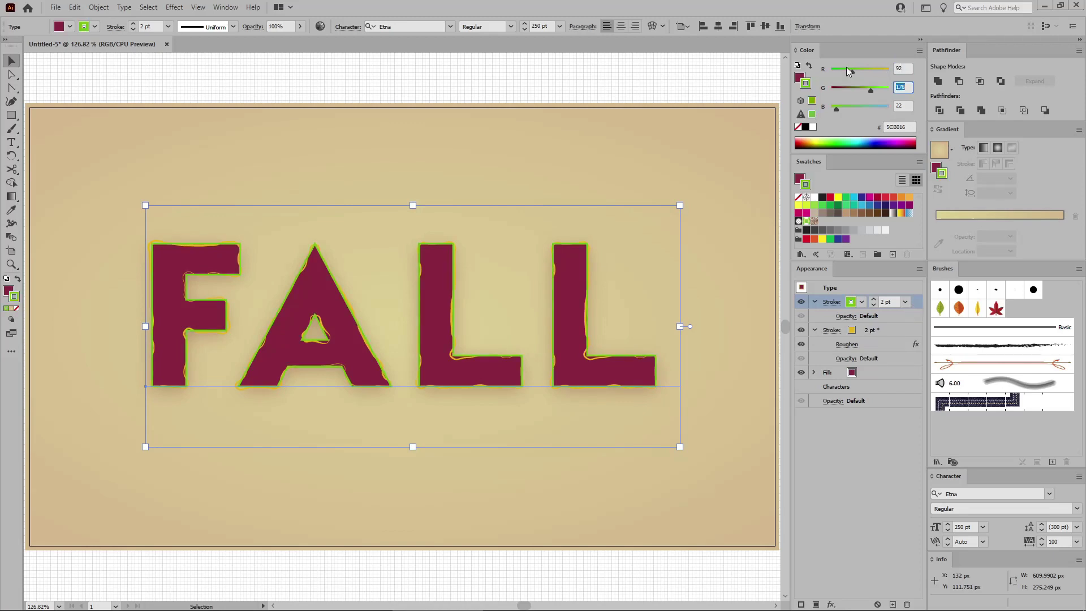
text(91)
key(Tab)
text(11)
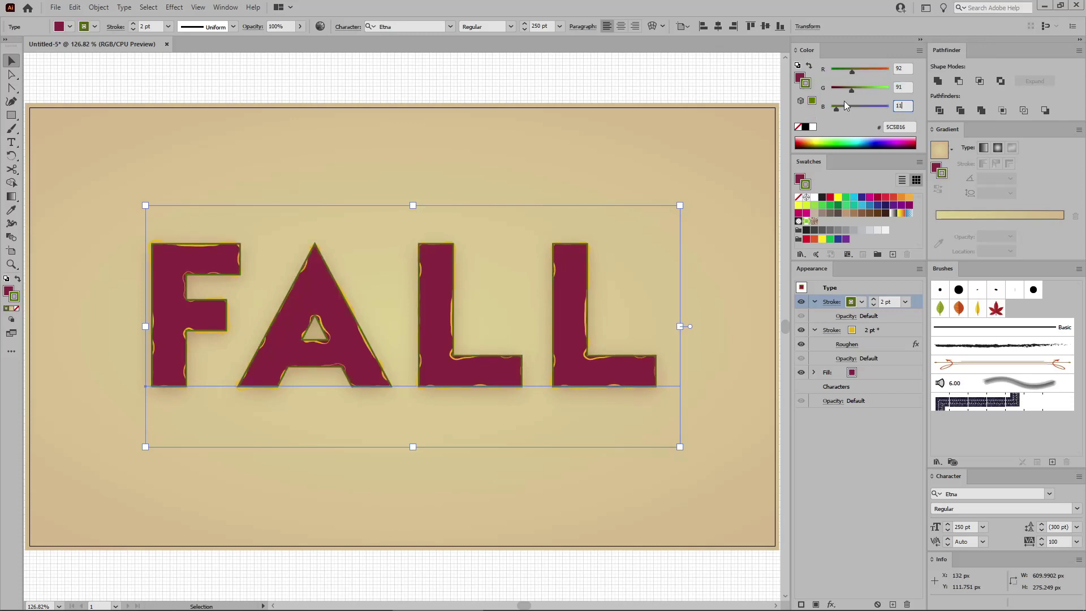
key(Return)
Set the new olive stroke's weight to 1 pt and give it the wavy variable-width profile with repeated bulges
click(832, 303)
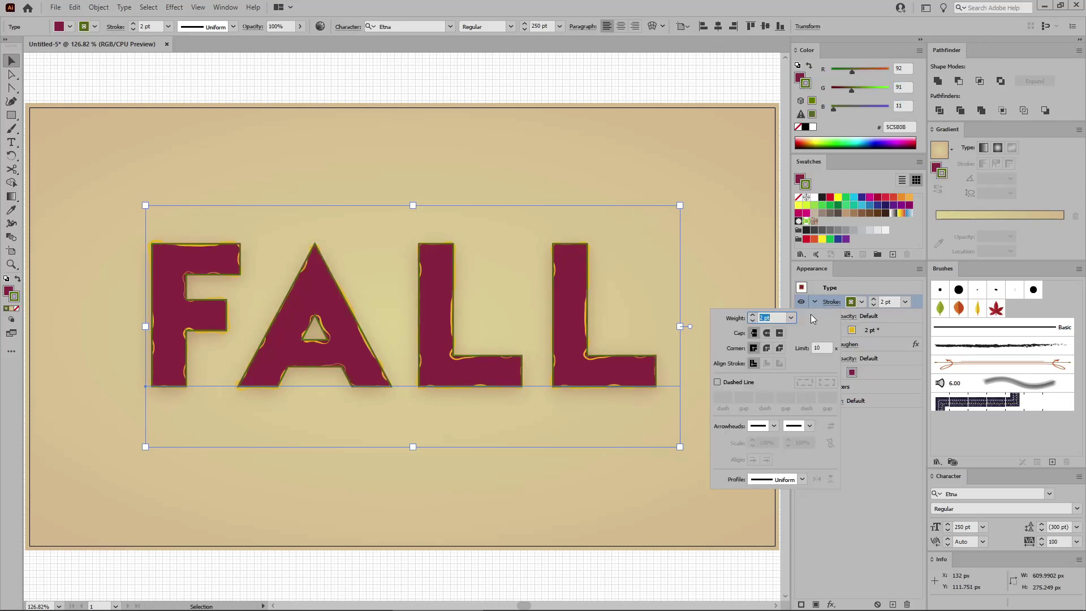
click(792, 318)
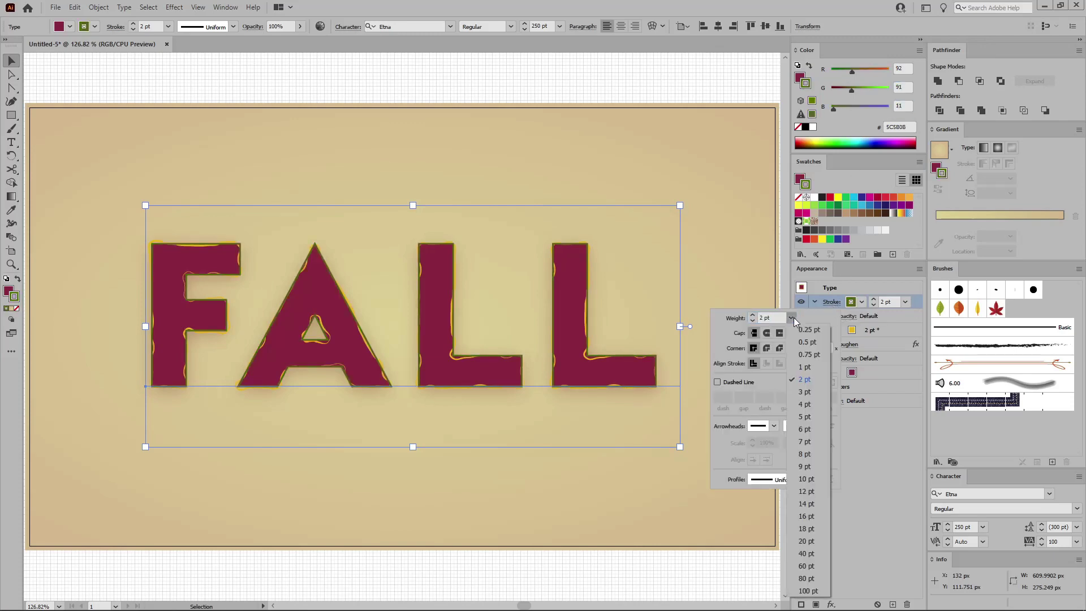
click(804, 368)
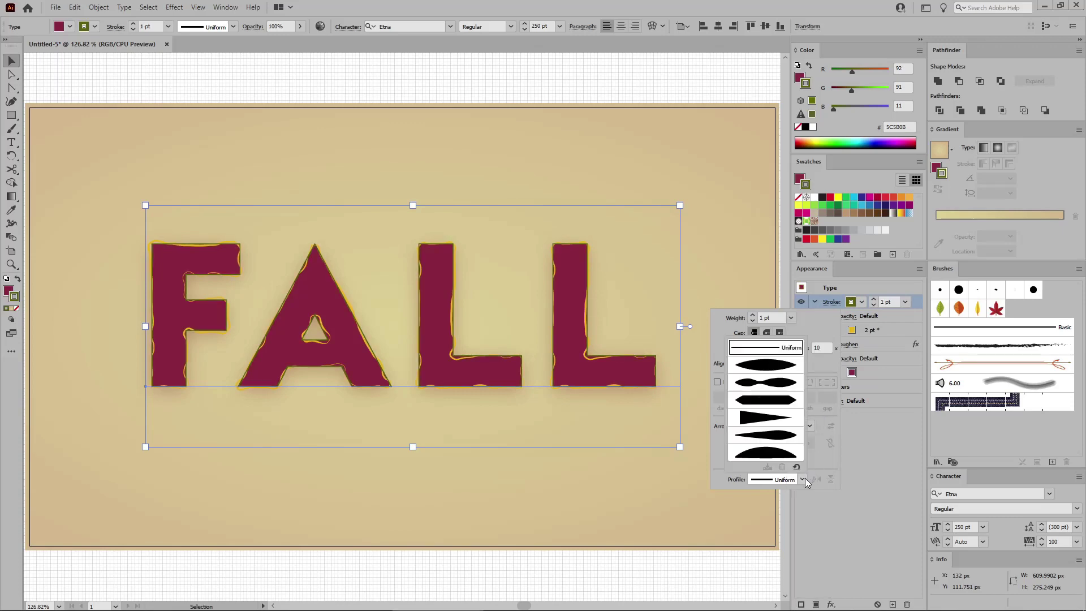
click(802, 479)
click(785, 387)
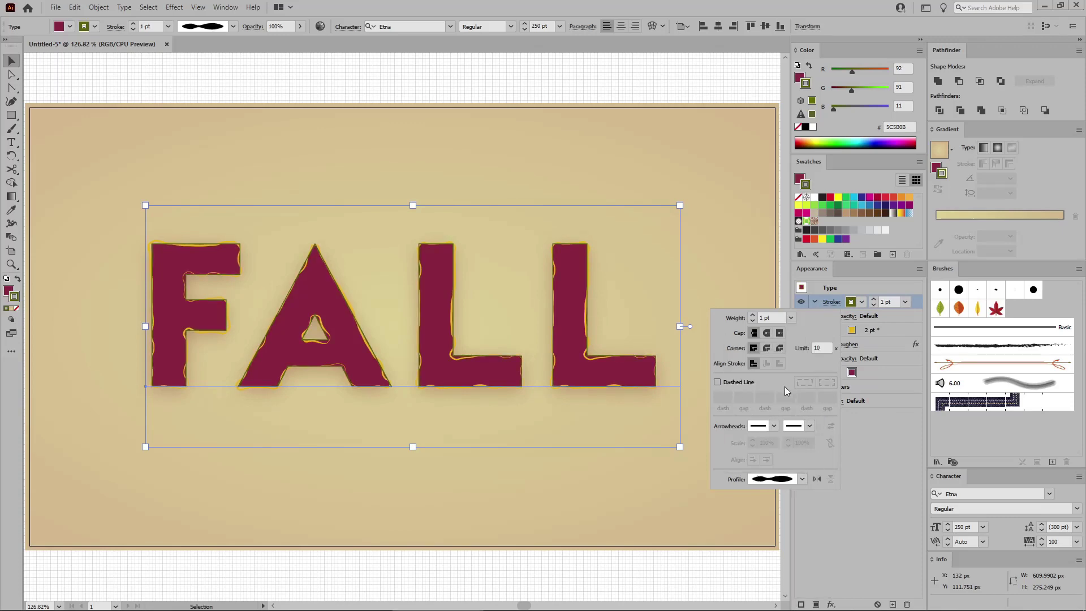
Apply a Roughen effect to the olive stroke with an absolute size of 5 px, a detail of 5 per inch and smooth points
click(173, 8)
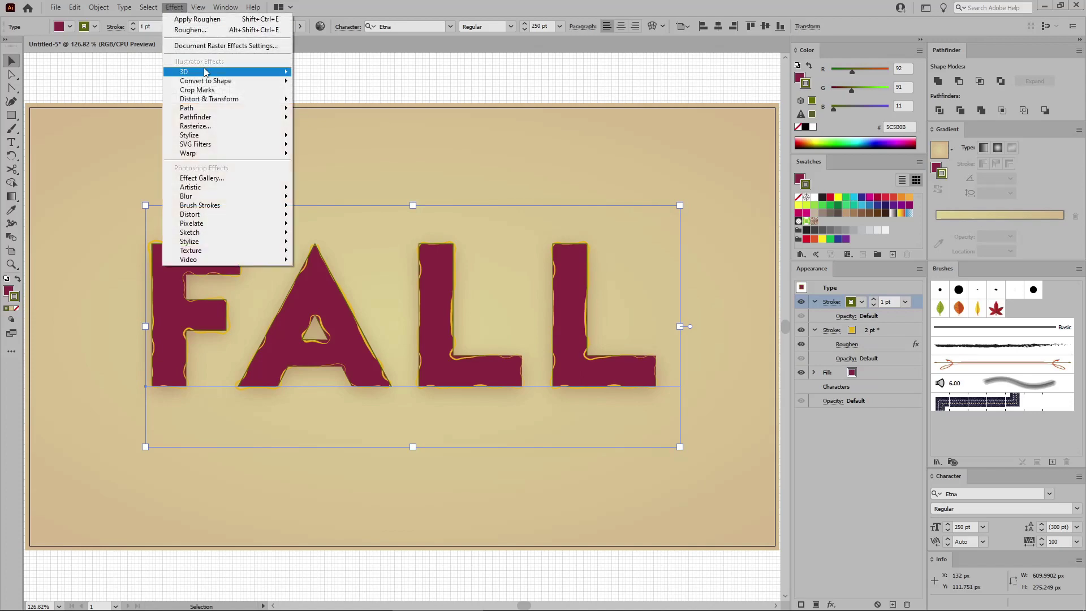
mouse_move(255, 99)
click(324, 125)
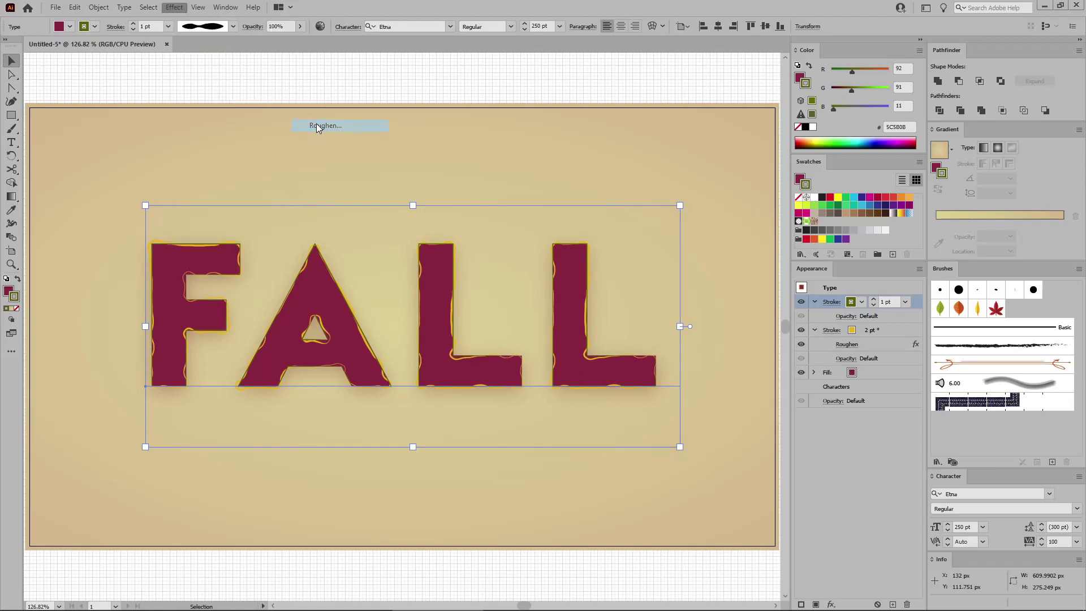
click(939, 252)
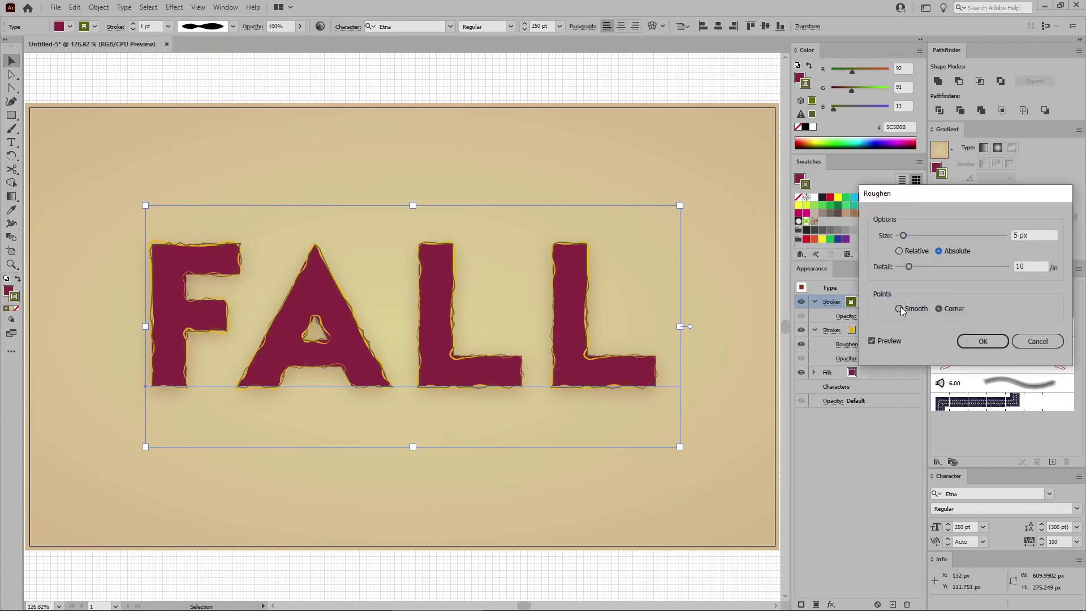
click(899, 308)
double_click(1038, 266)
text(5)
click(981, 341)
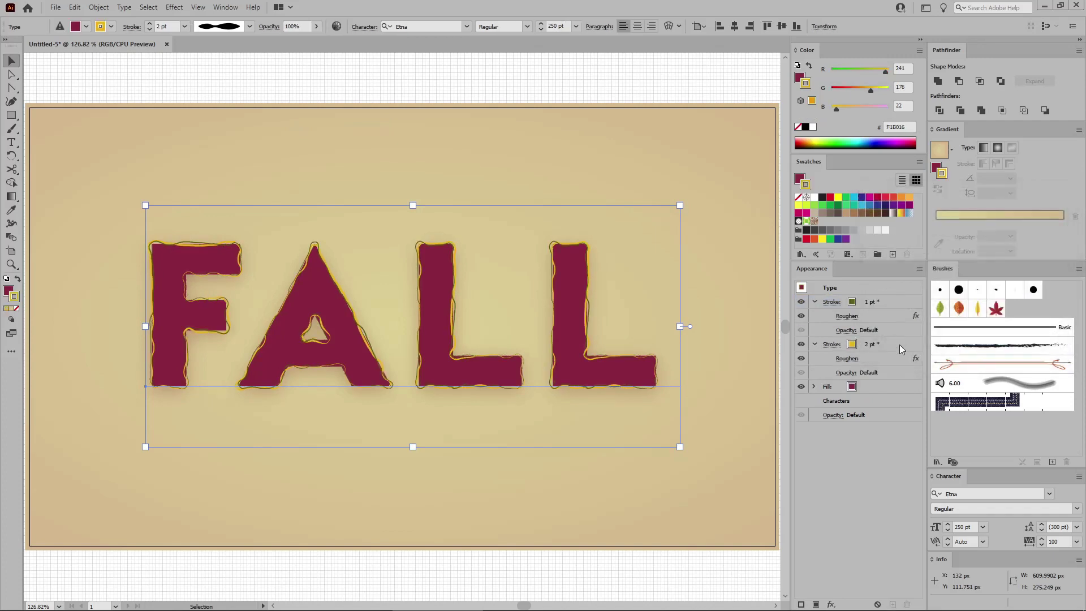
Add another stroke above the olive one and apply the Red leaf scatter brush to it
click(878, 303)
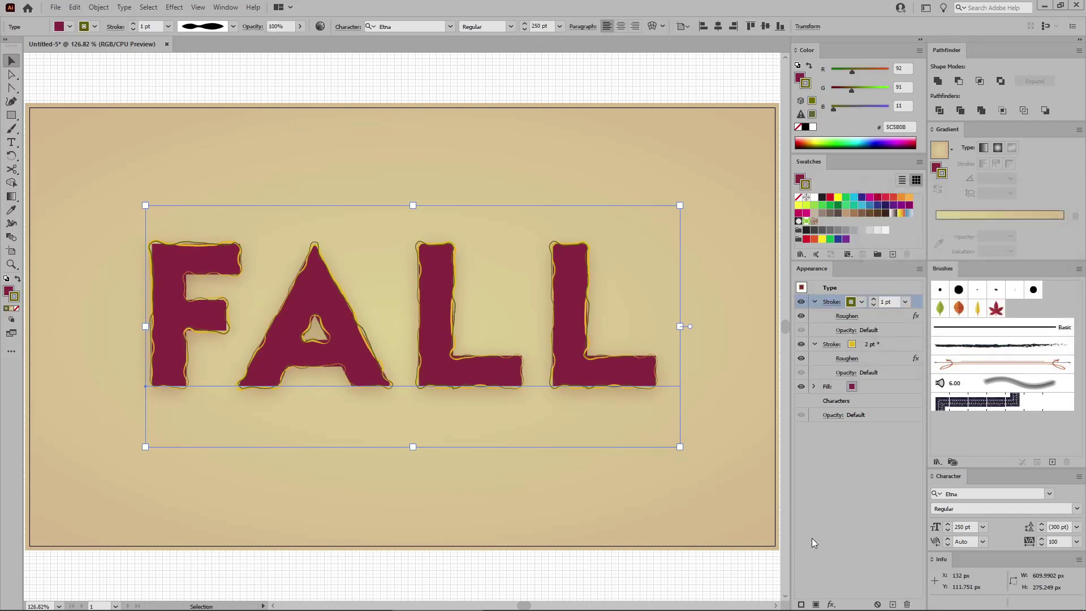
click(802, 604)
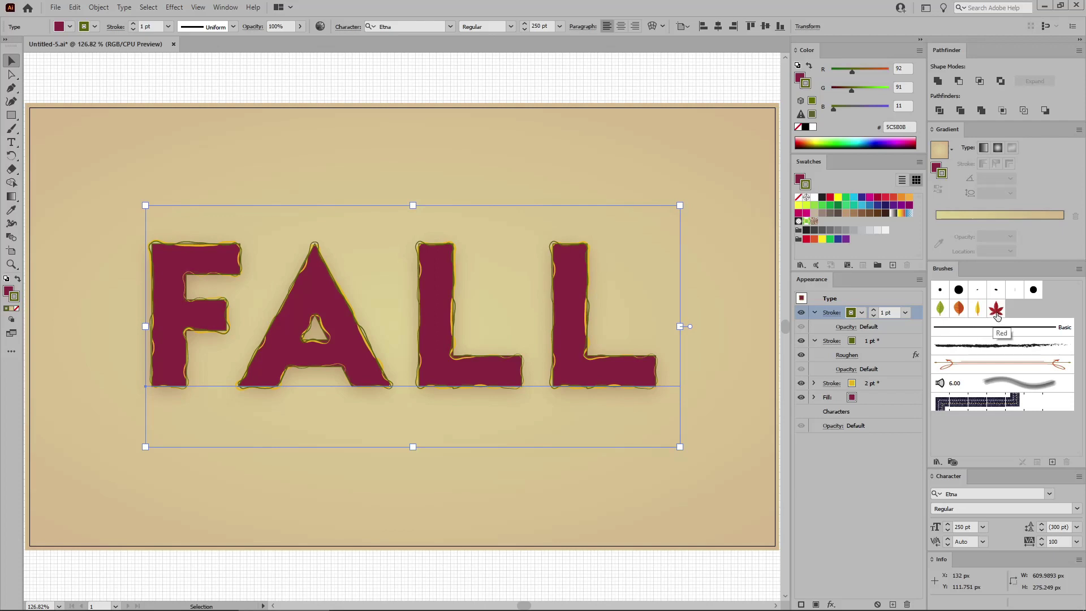
click(996, 309)
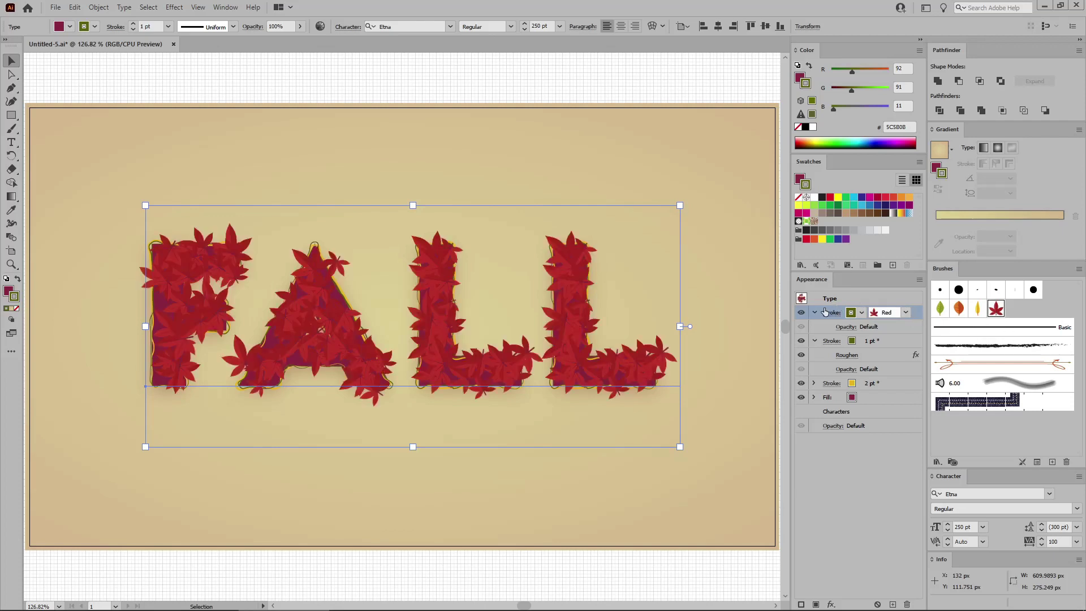
Give the red leaf stroke a Soft Light drop shadow with 40% opacity, X and Y offsets of 2 px and 0 px blur
click(173, 9)
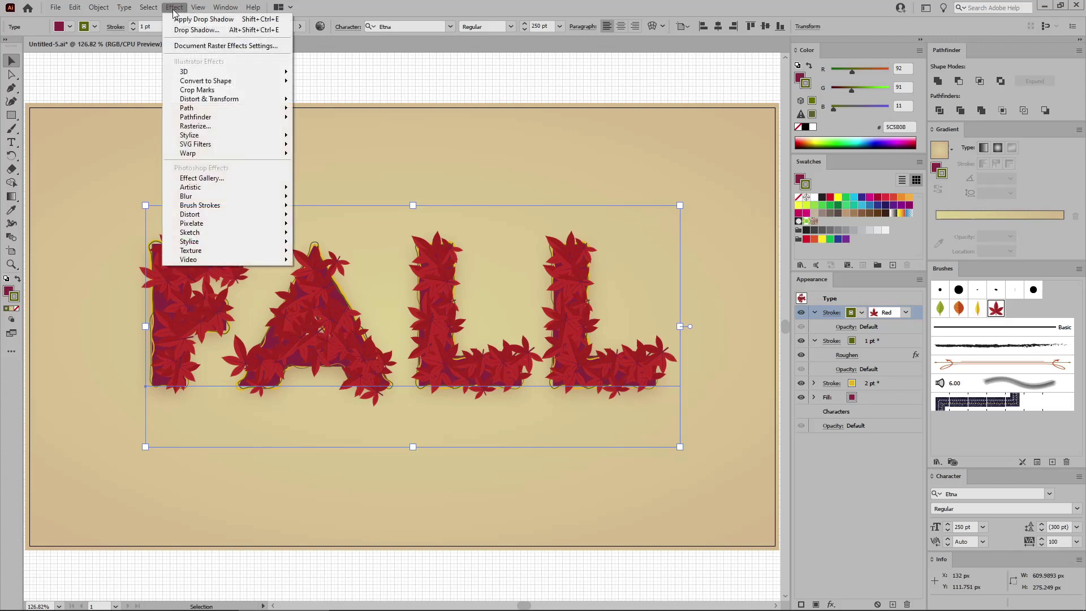
mouse_move(178, 136)
click(381, 140)
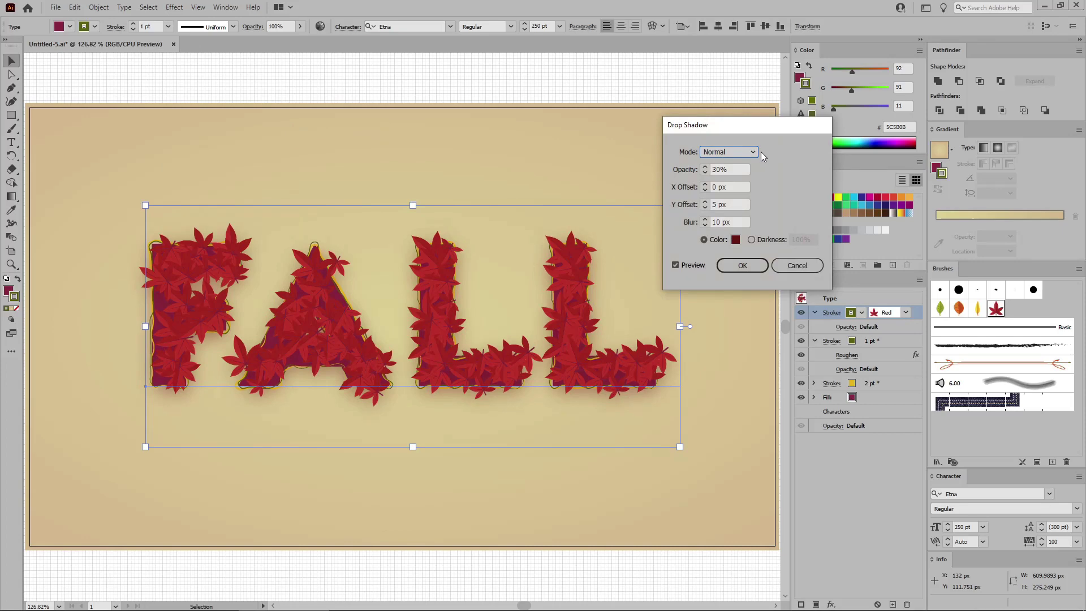
click(752, 151)
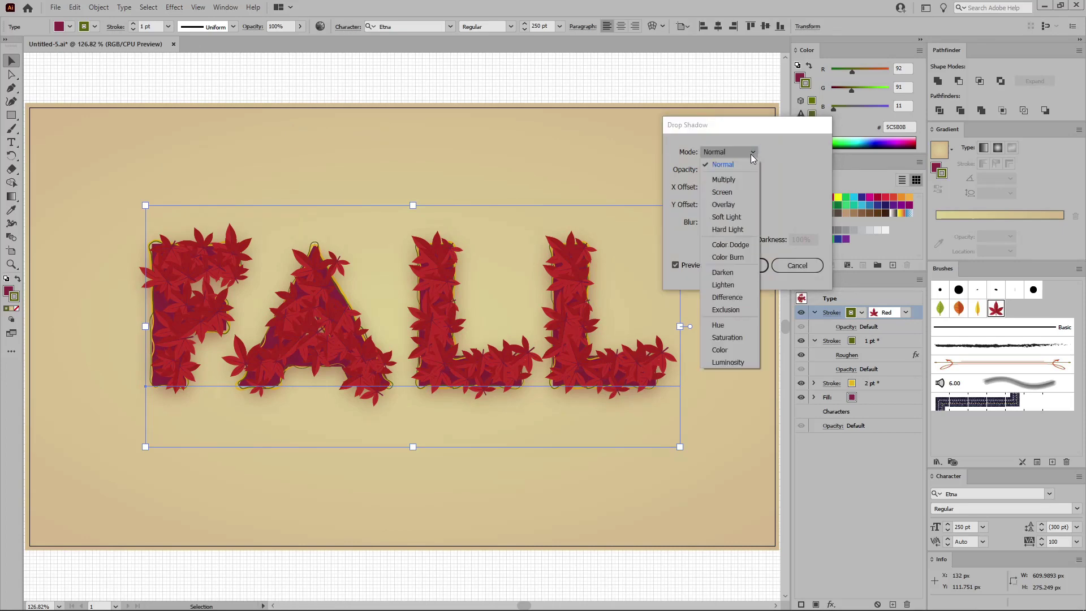
click(730, 217)
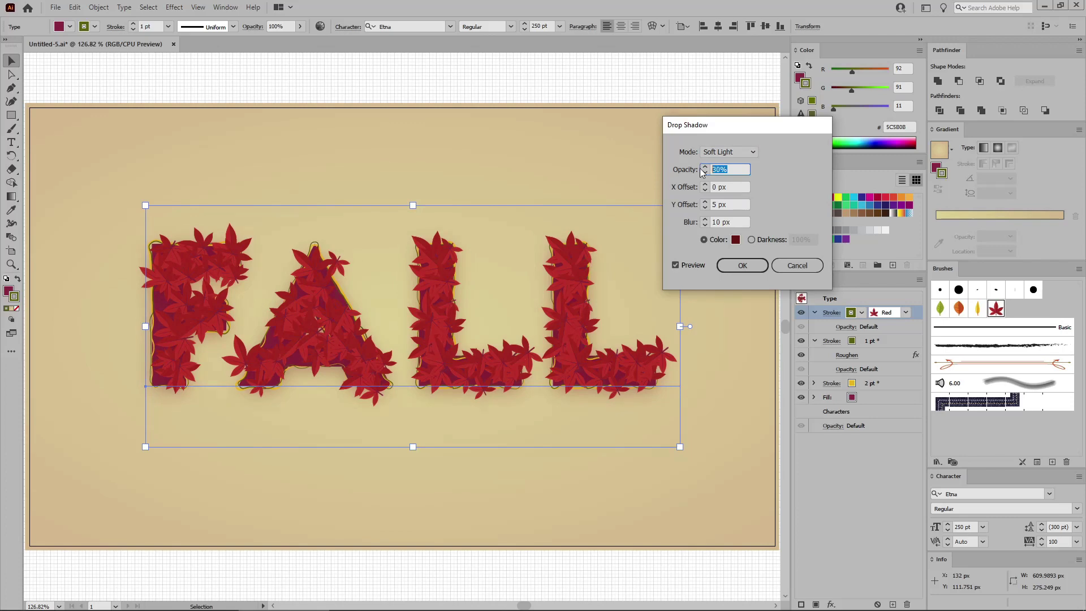
text(40)
key(Tab)
text(2)
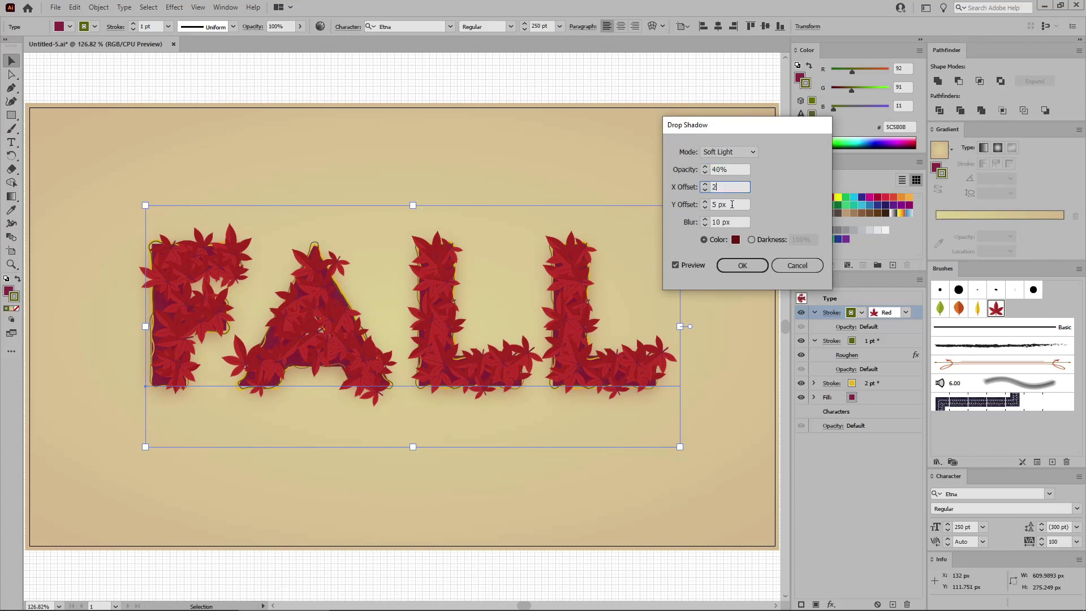
key(Tab)
text(2)
key(Tab)
text(0)
Set the red leaf stroke's drop shadow colour to black and apply the effect
click(735, 240)
drag(160, 391, 108, 446)
click(377, 303)
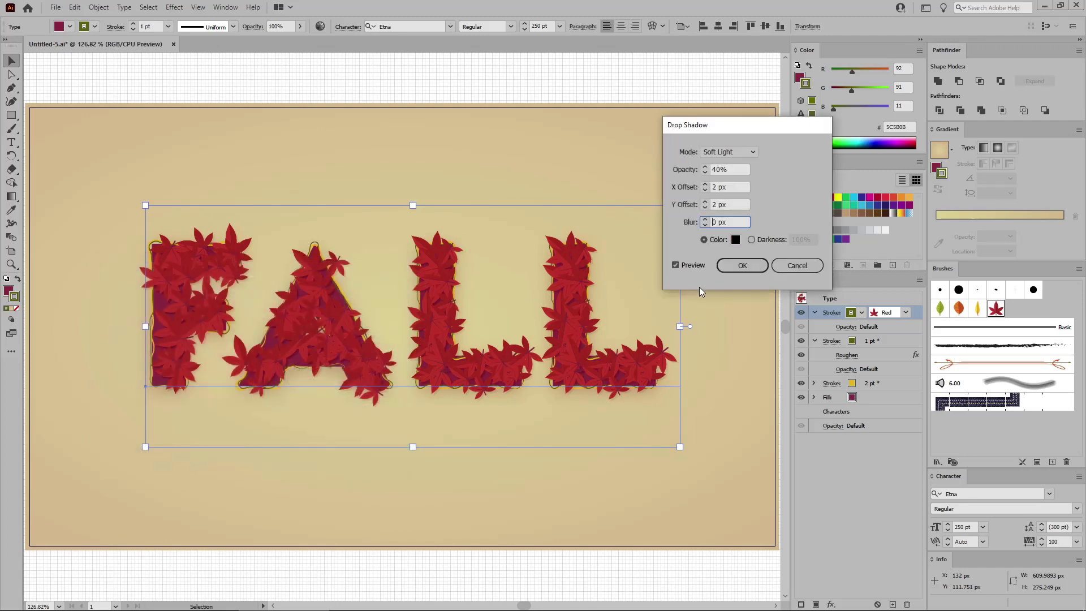
click(742, 266)
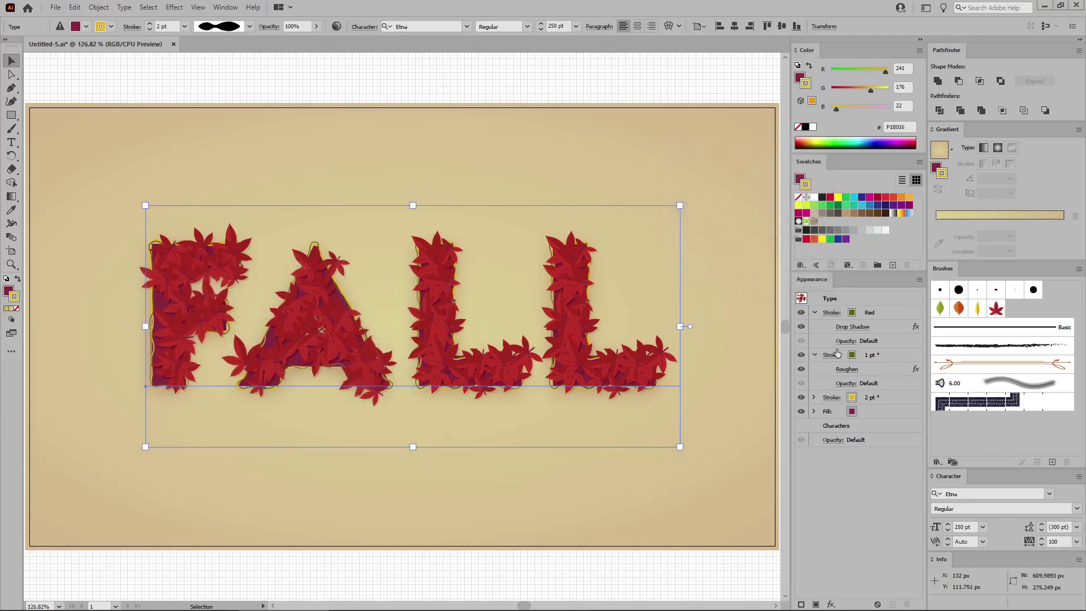
Add another stroke above the red leaf stroke and apply the Orange leaf scatter brush to it
click(898, 314)
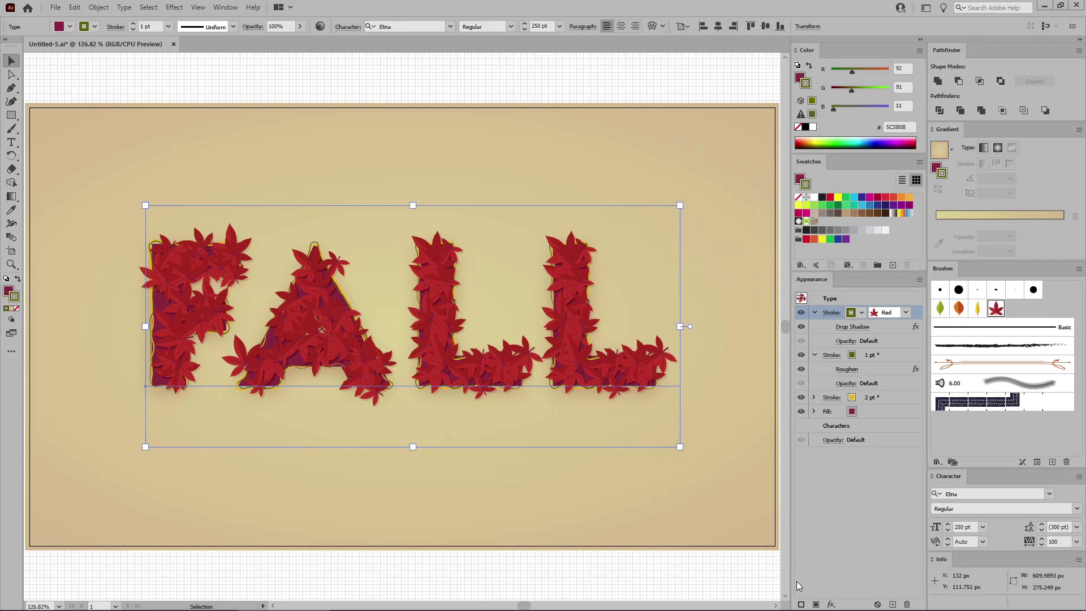
click(801, 604)
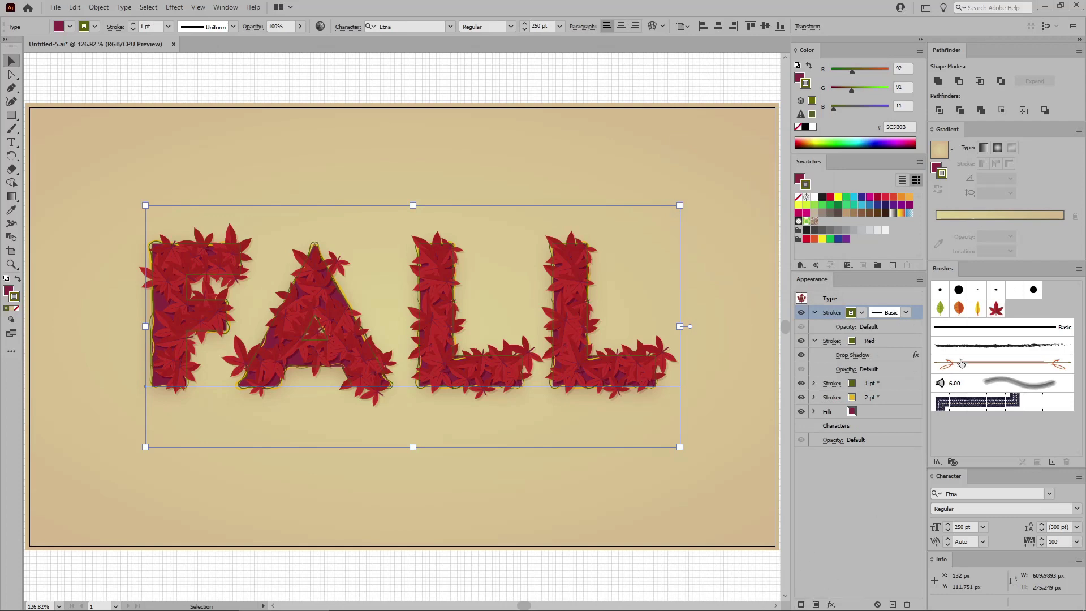
click(959, 309)
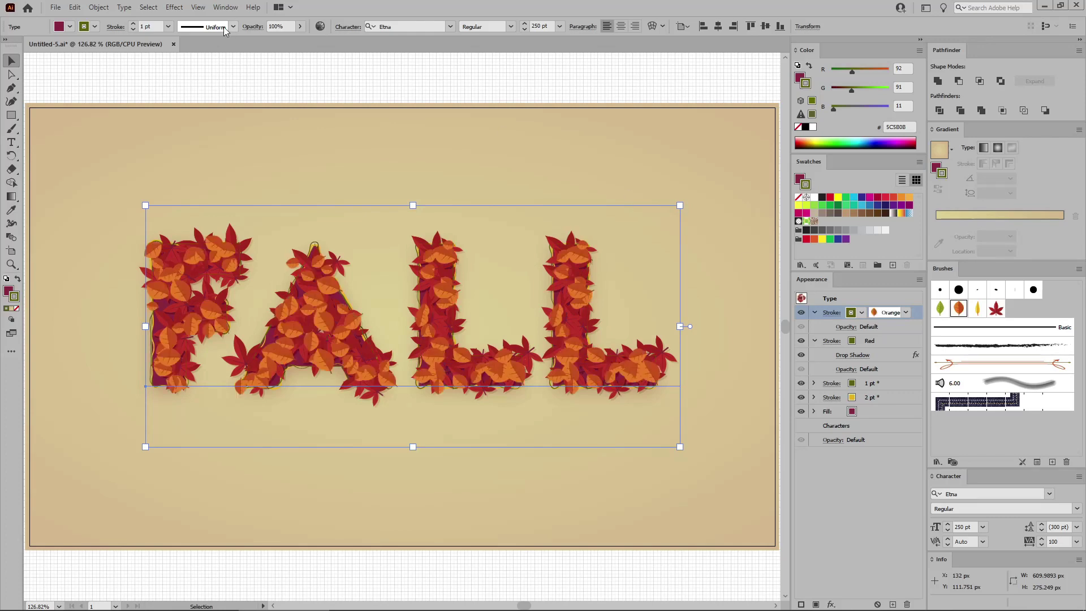
Apply a drop shadow to the orange leaf stroke with 20% opacity and X and Y offsets of 3 px
click(174, 6)
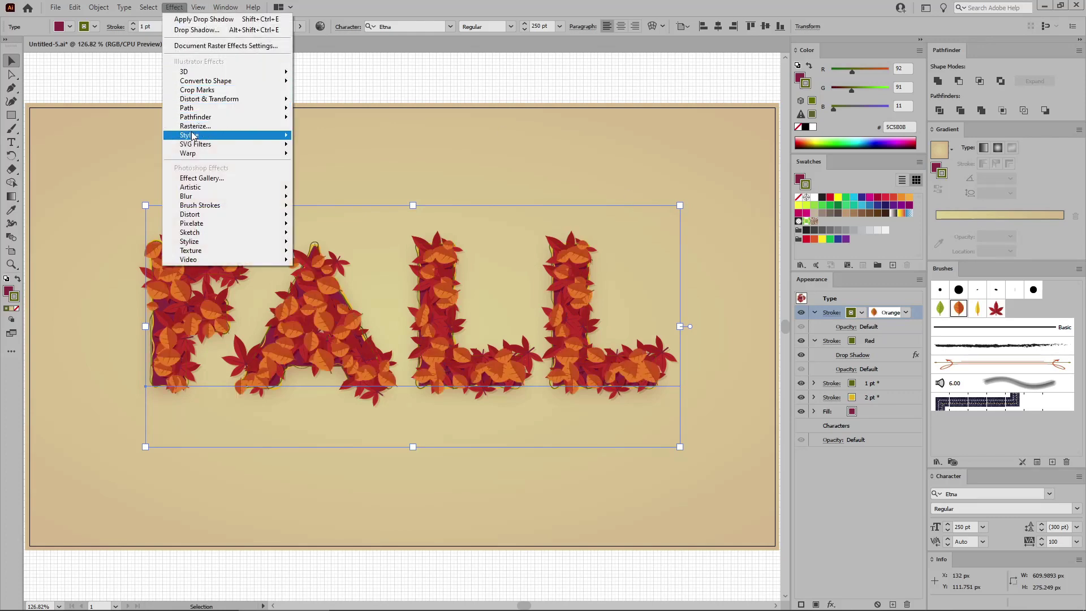
mouse_move(192, 135)
click(298, 137)
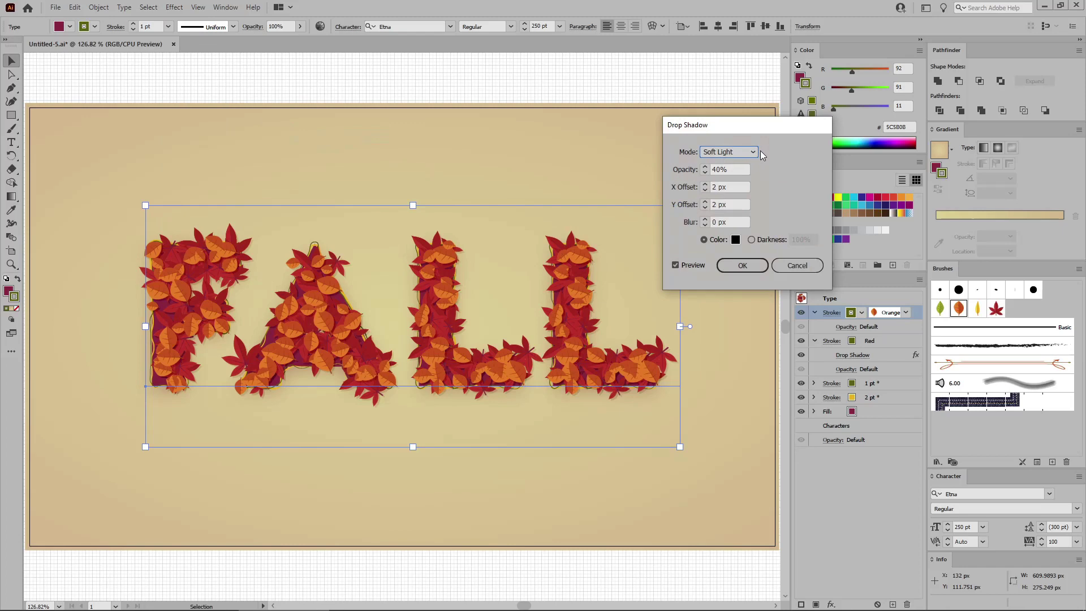
key(Tab)
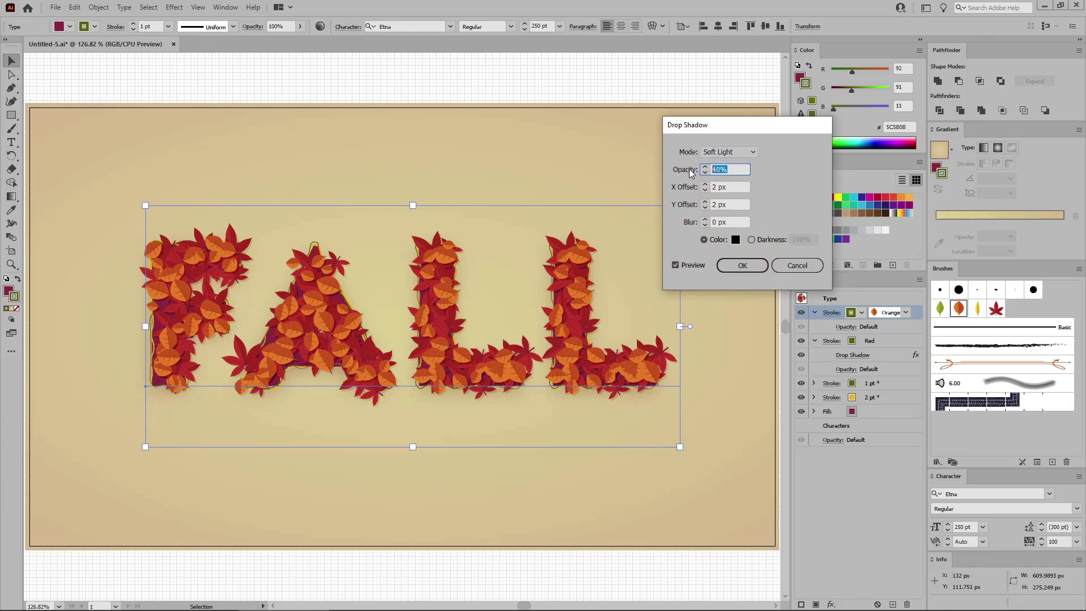
text(20)
key(Tab)
text(3)
key(Tab)
text(3)
click(742, 265)
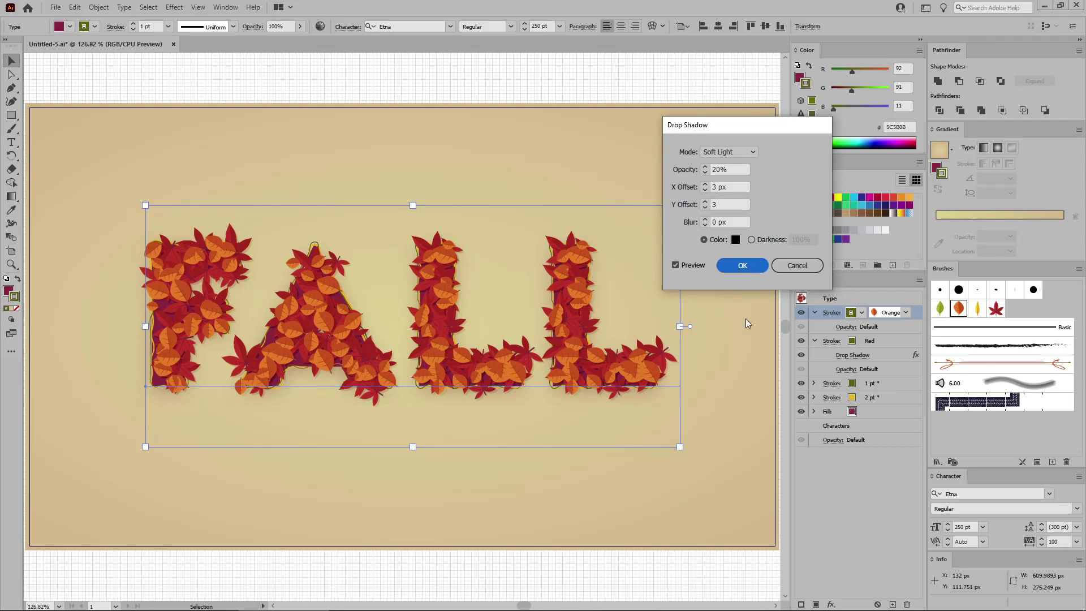
Add another stroke above the orange leaf stroke and apply the Yellow leaf scatter brush to it
click(897, 315)
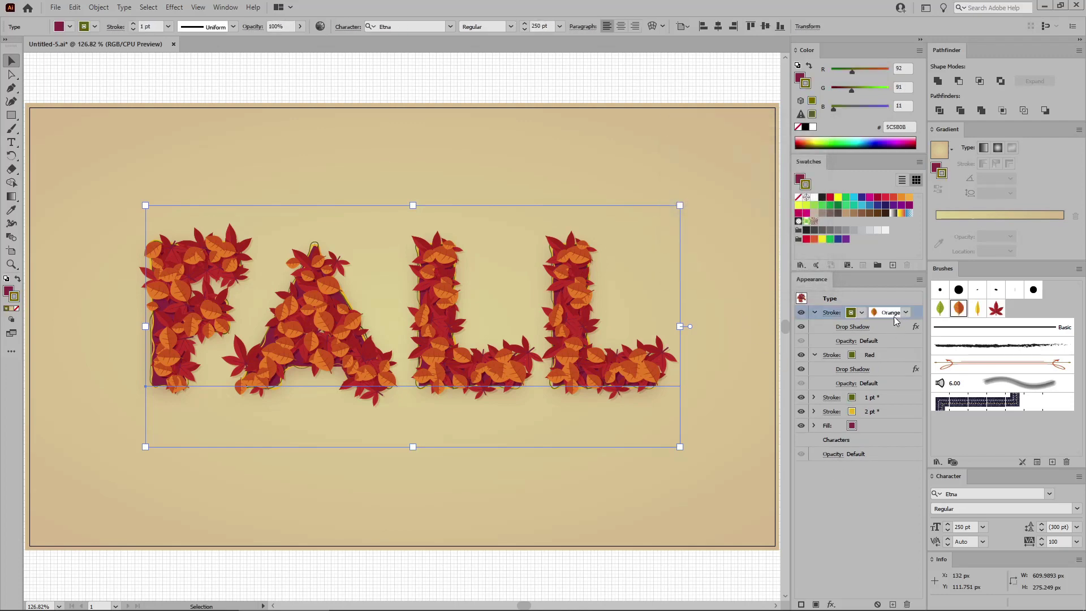
click(802, 604)
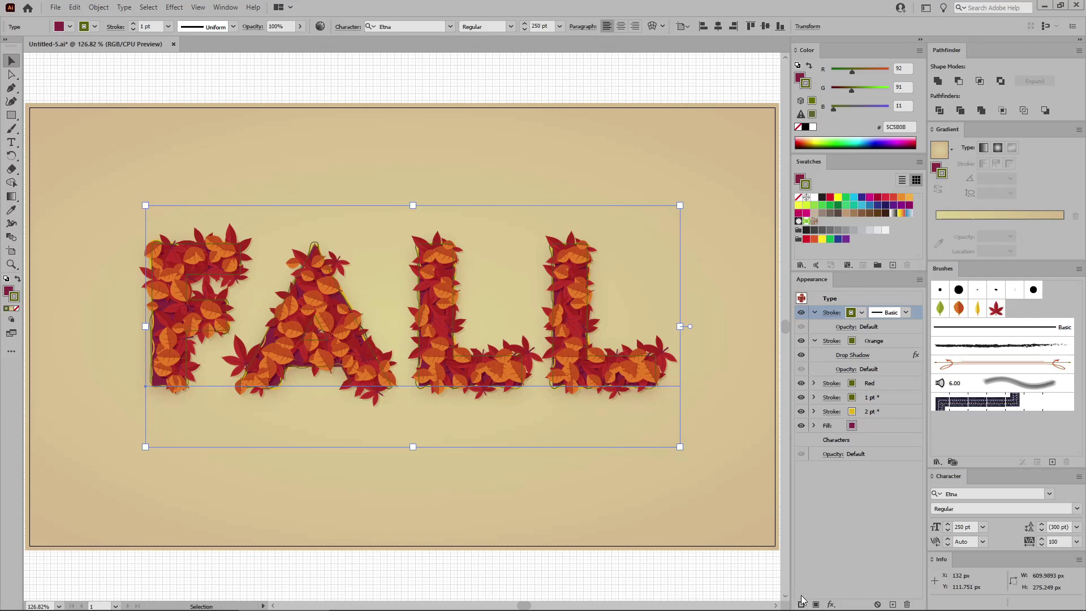
click(976, 311)
Apply a drop shadow to the yellow leaf stroke with 50% opacity and X and Y offsets of 1 px
click(173, 8)
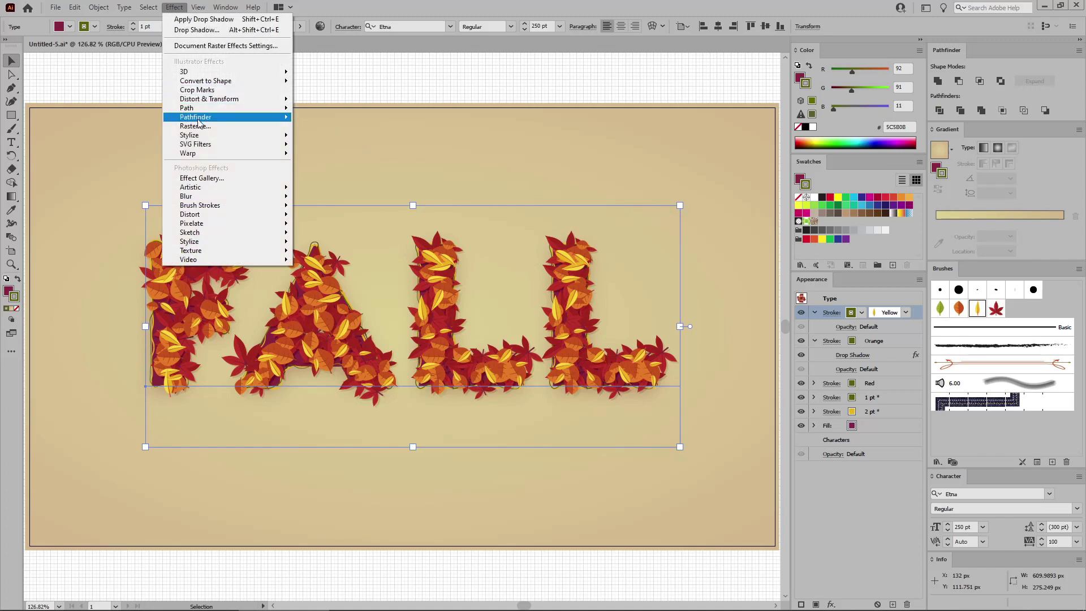
mouse_move(202, 139)
click(336, 137)
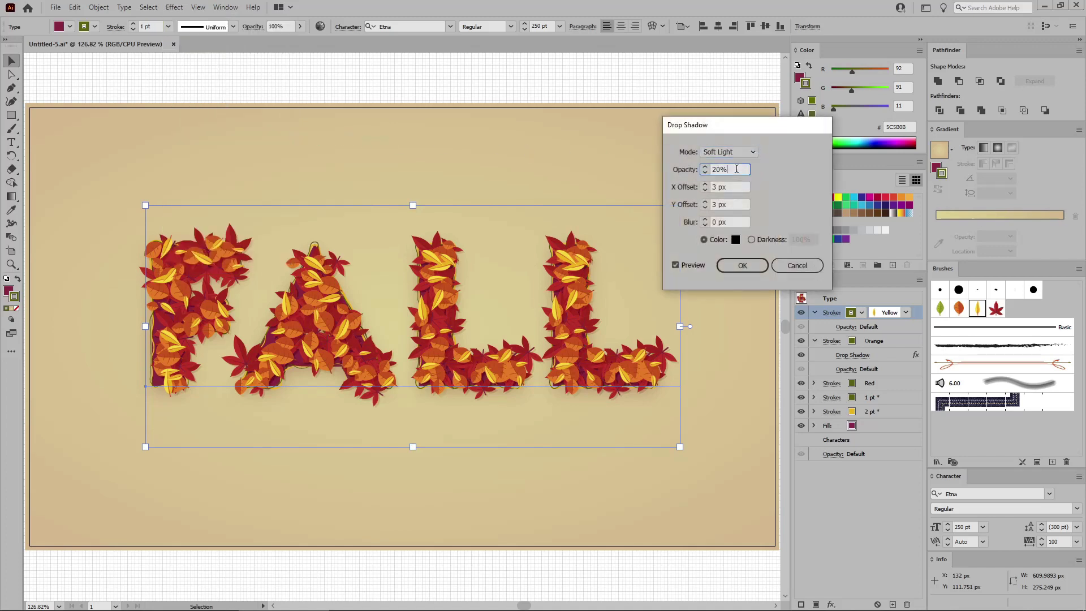
click(705, 172)
text(50)
click(713, 187)
text(1)
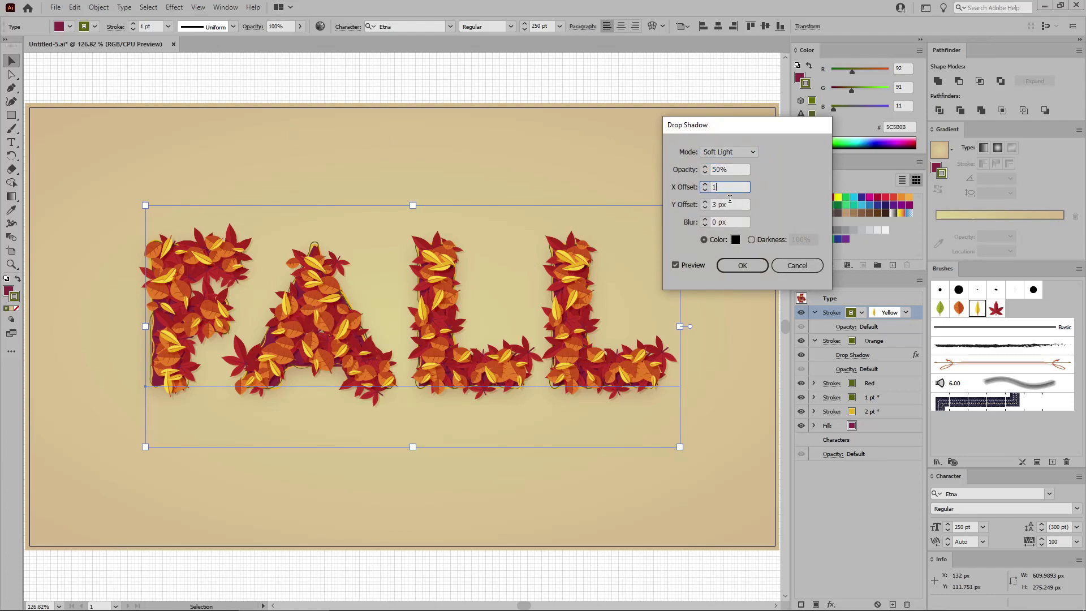
key(Tab)
text(1)
click(742, 266)
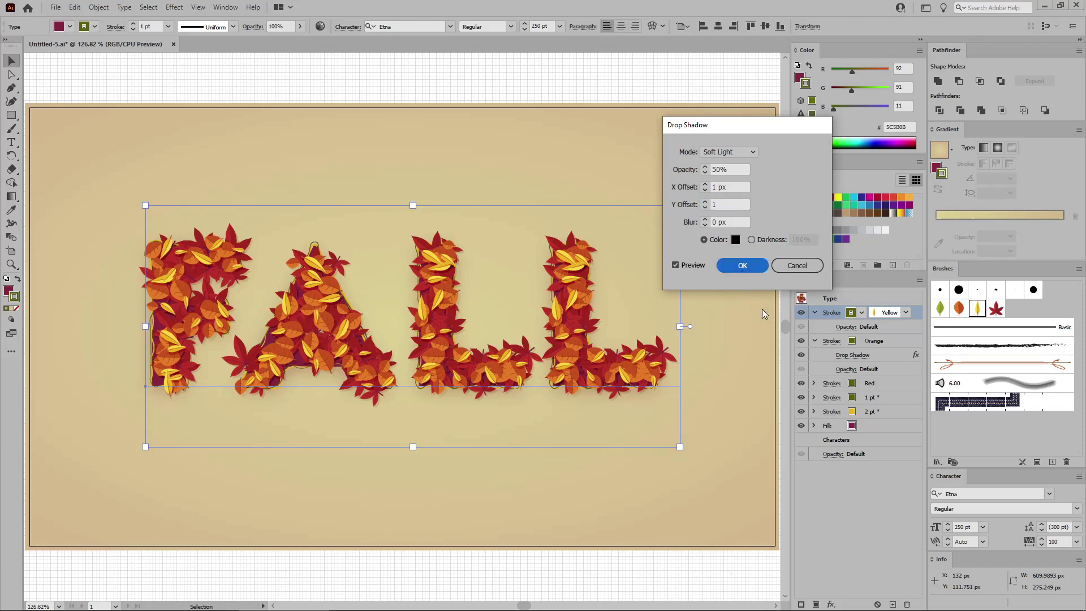
Add a topmost stroke with the Green leaf scatter brush, reapply the last drop shadow to it and deselect the text
click(903, 312)
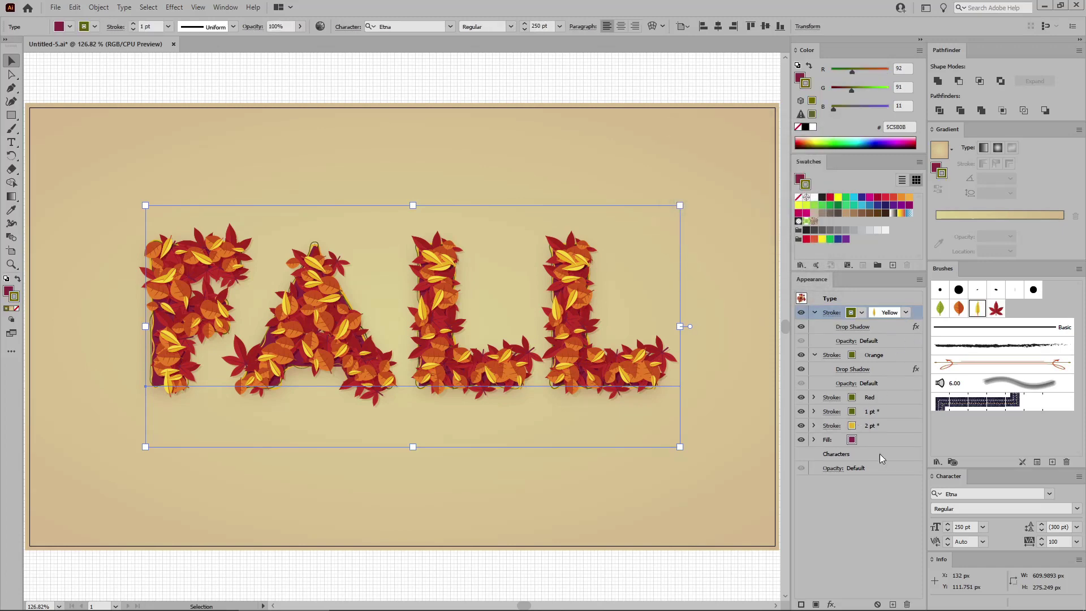
click(802, 603)
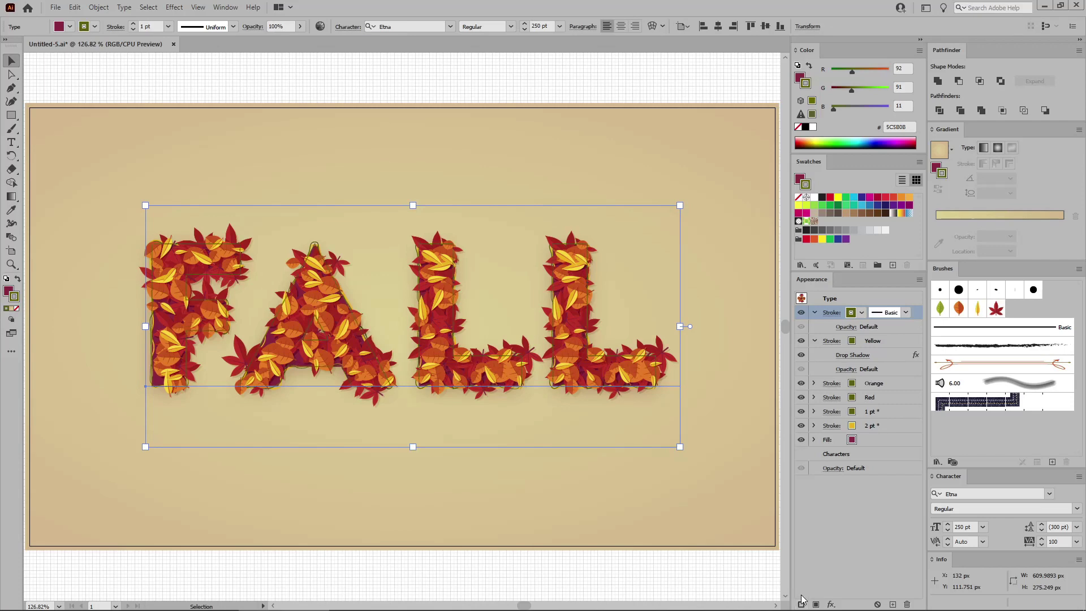
click(943, 307)
click(176, 7)
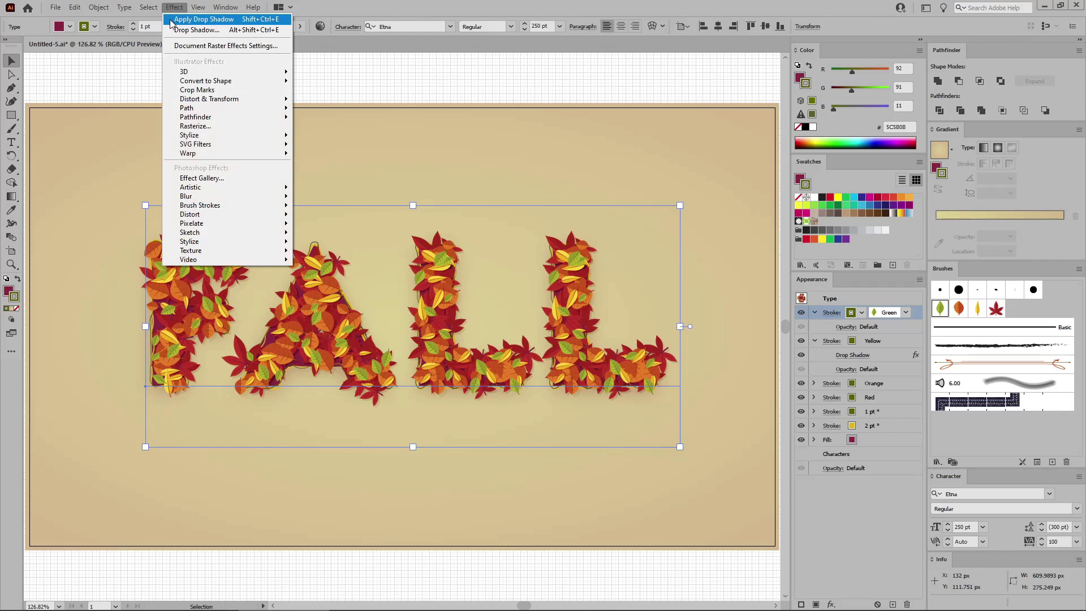
click(171, 21)
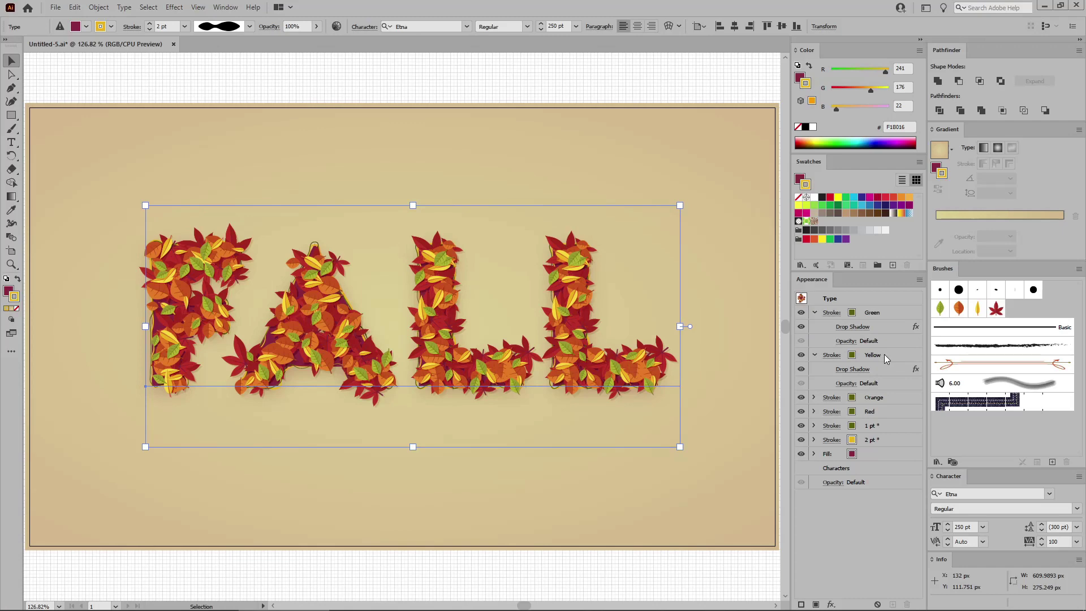
click(675, 67)
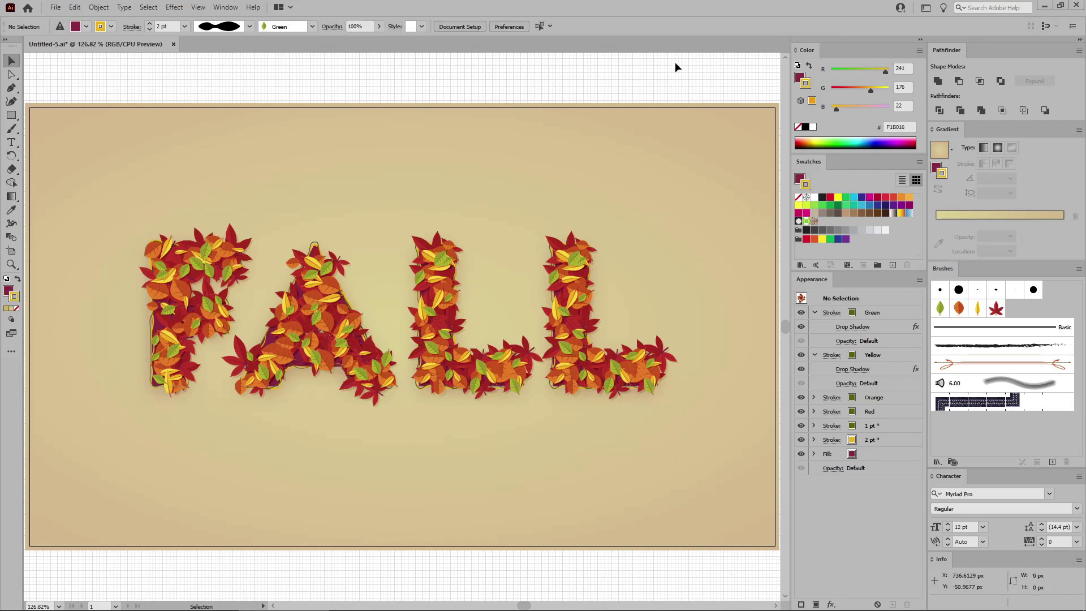